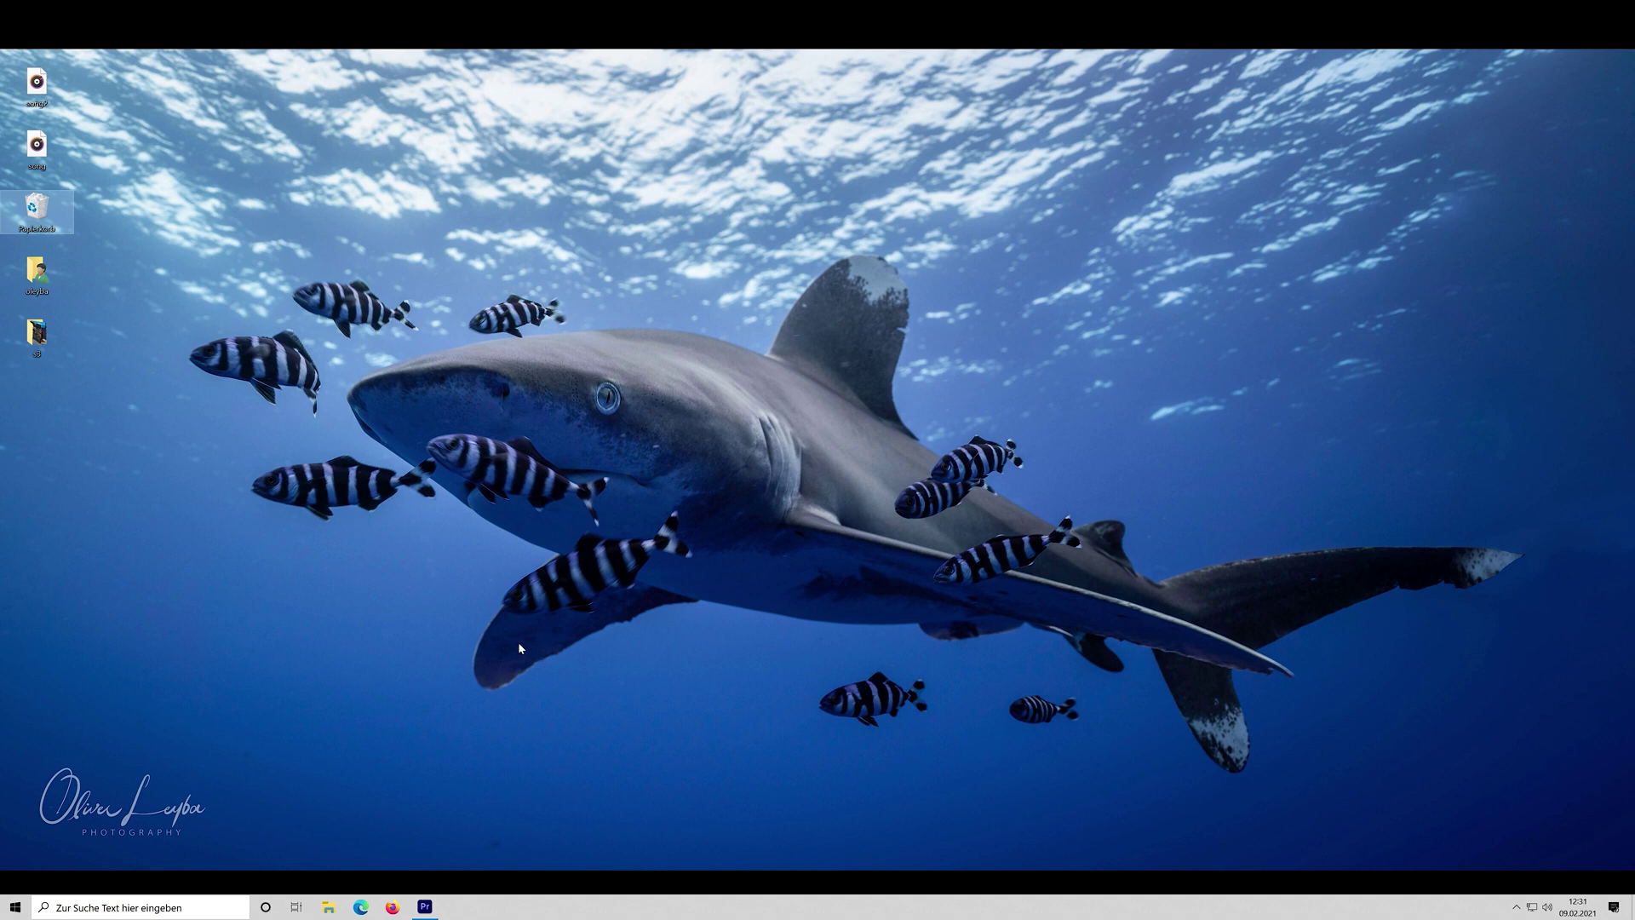
Bring the Premiere Pro 2020 window with the gradingTut project to the front.
mouse_move(428, 910)
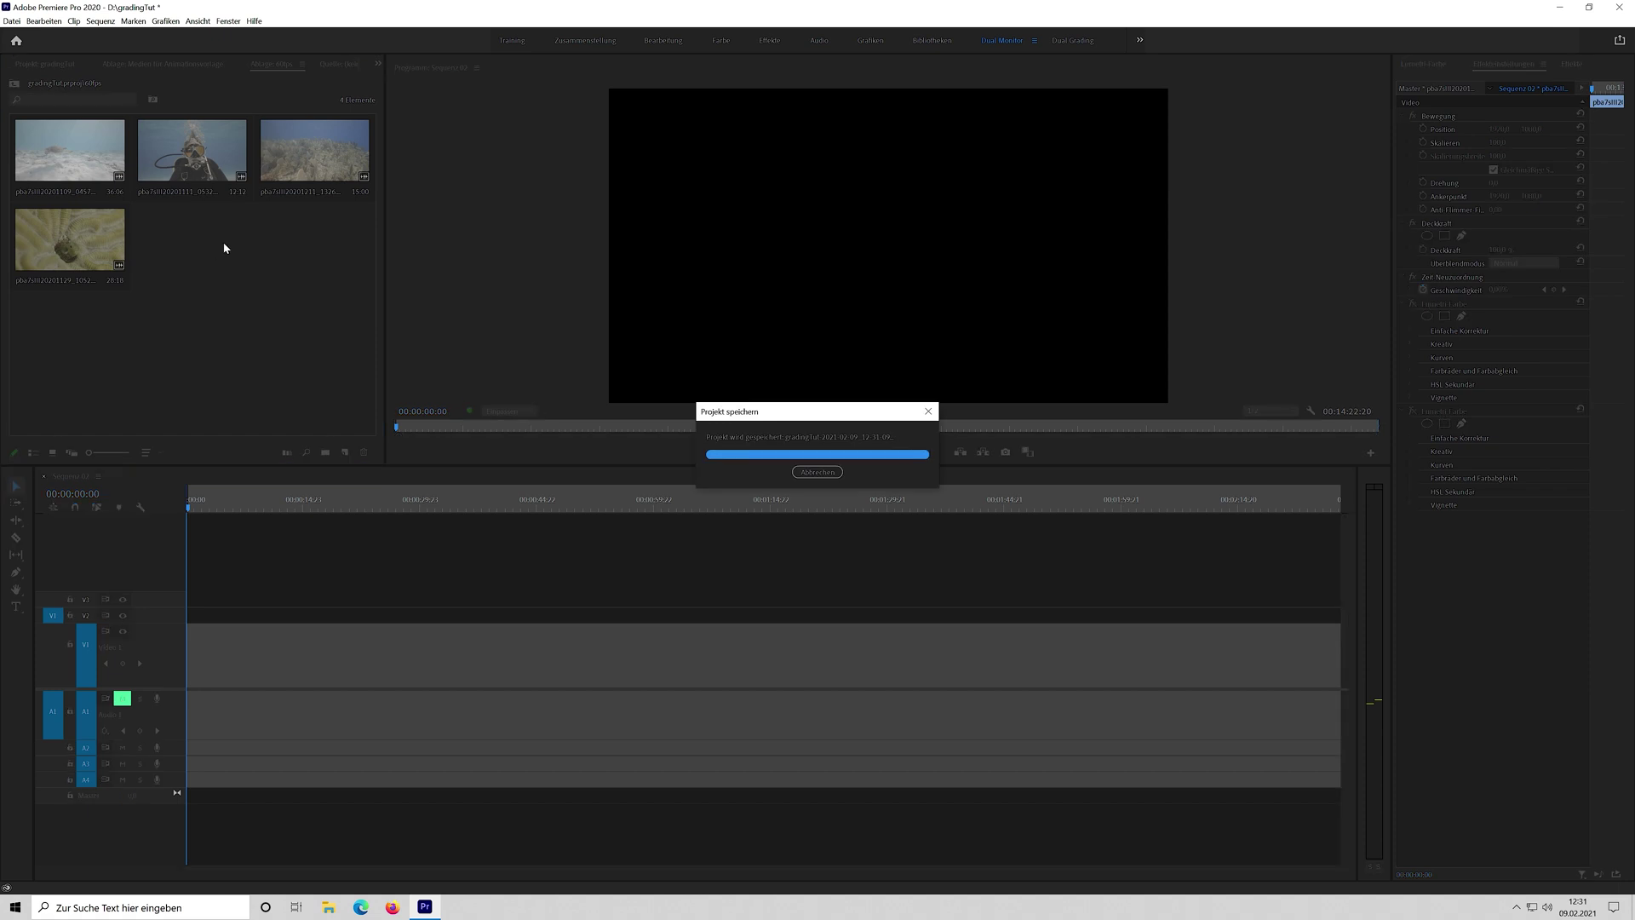
drag(329, 287, 81, 150)
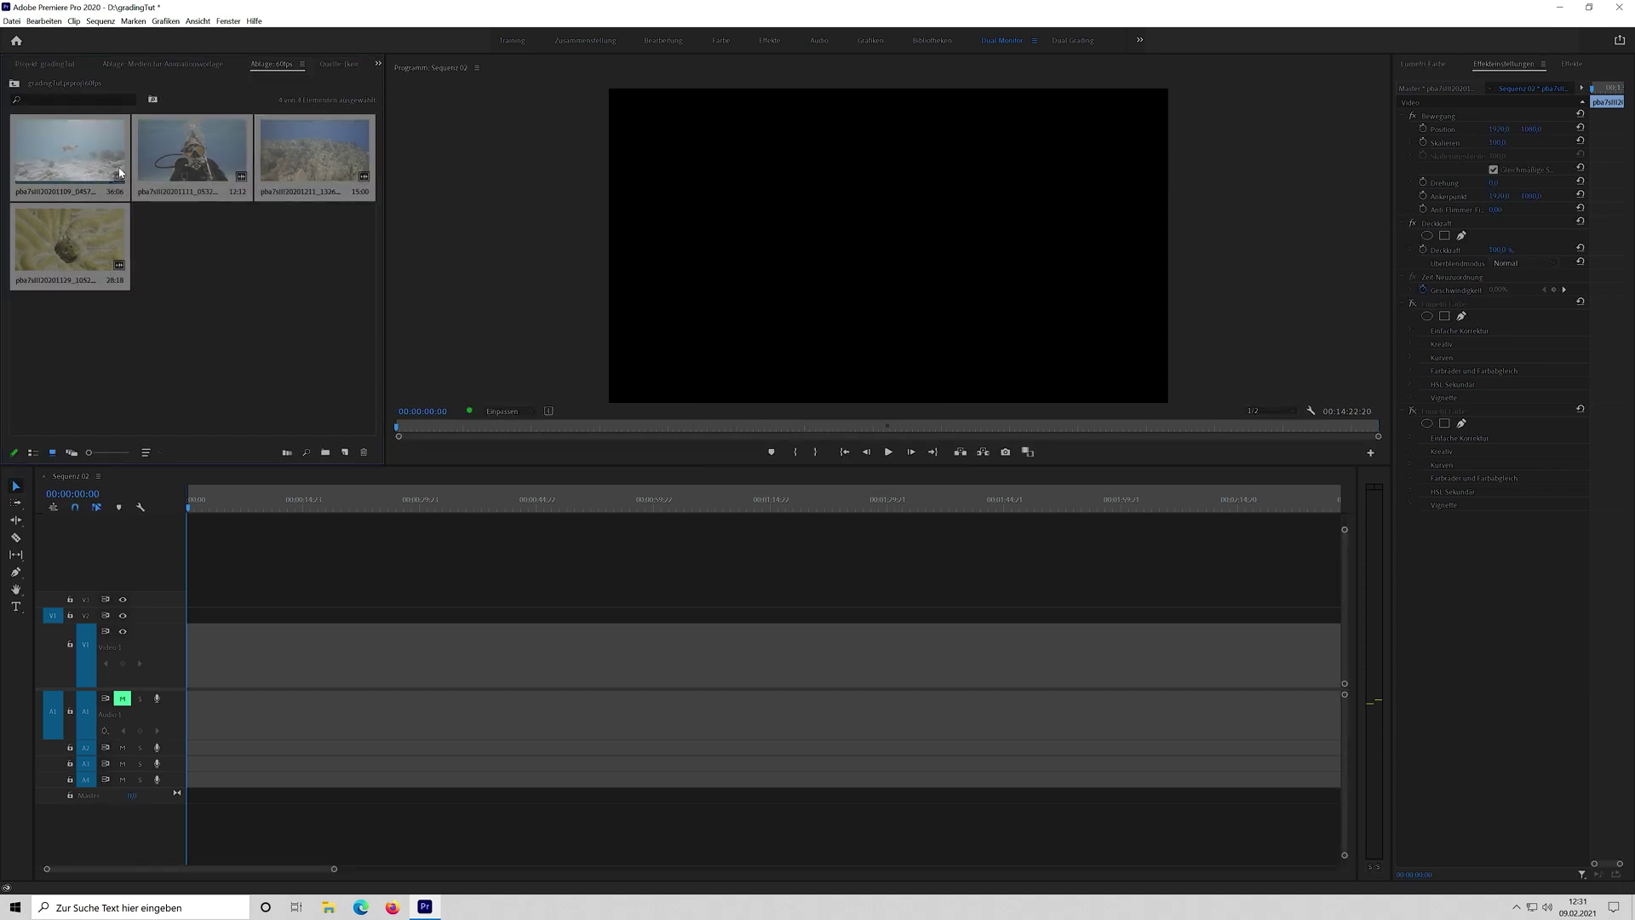
click(184, 257)
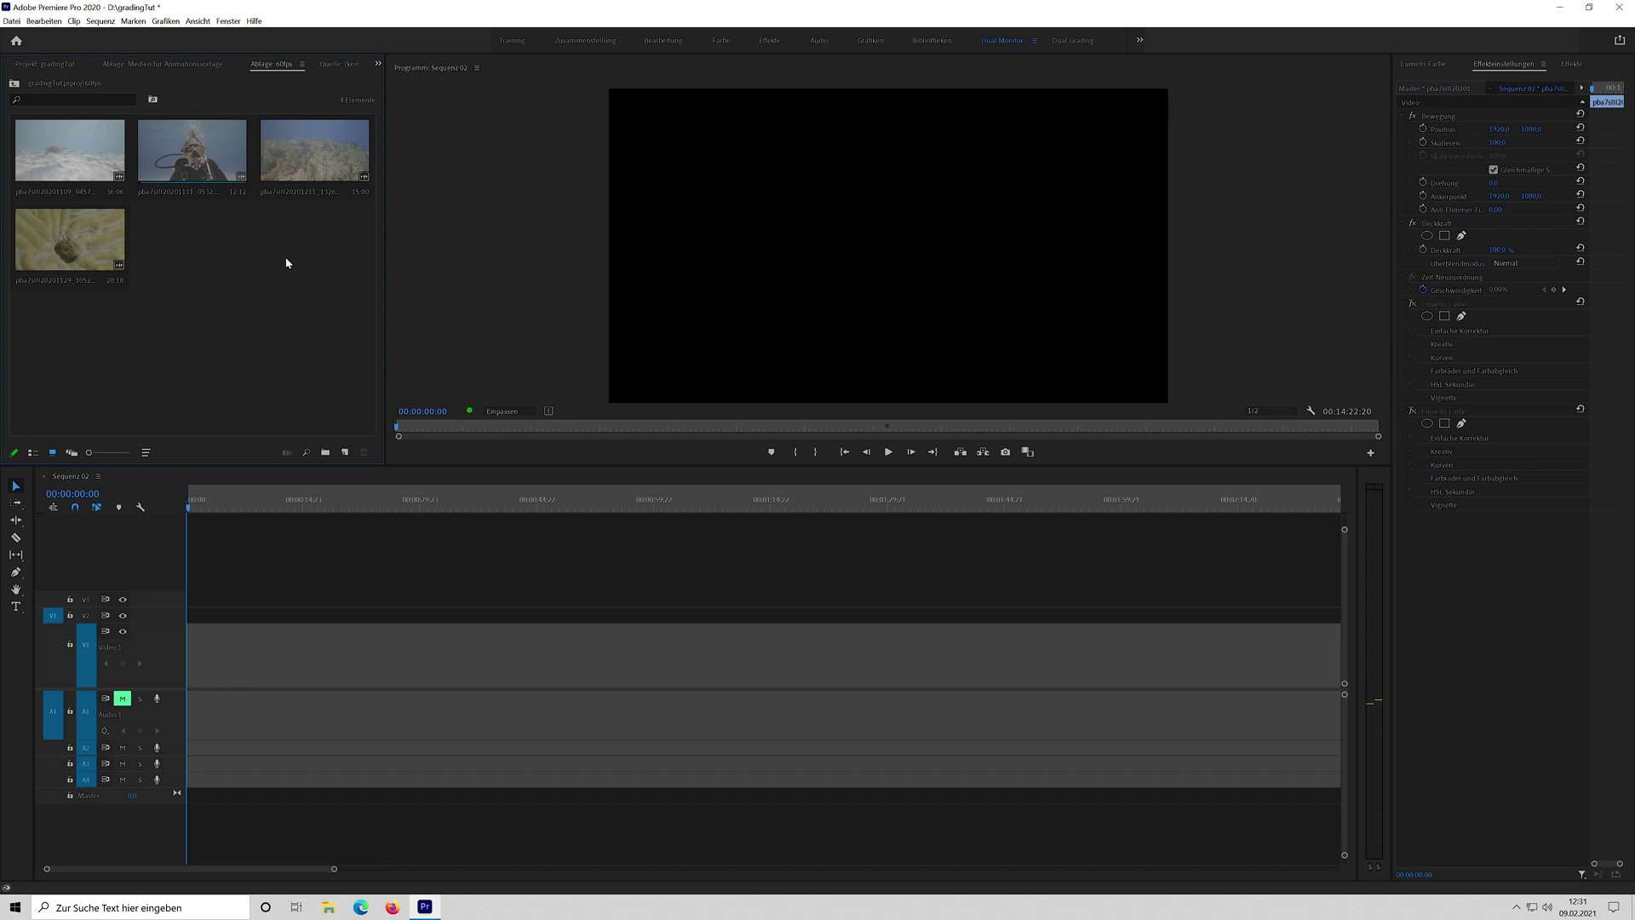
Reinterpret all four bin clips to a custom frame rate of 23,976 fps via Filmmaterial interpretieren.
drag(345, 313, 13, 113)
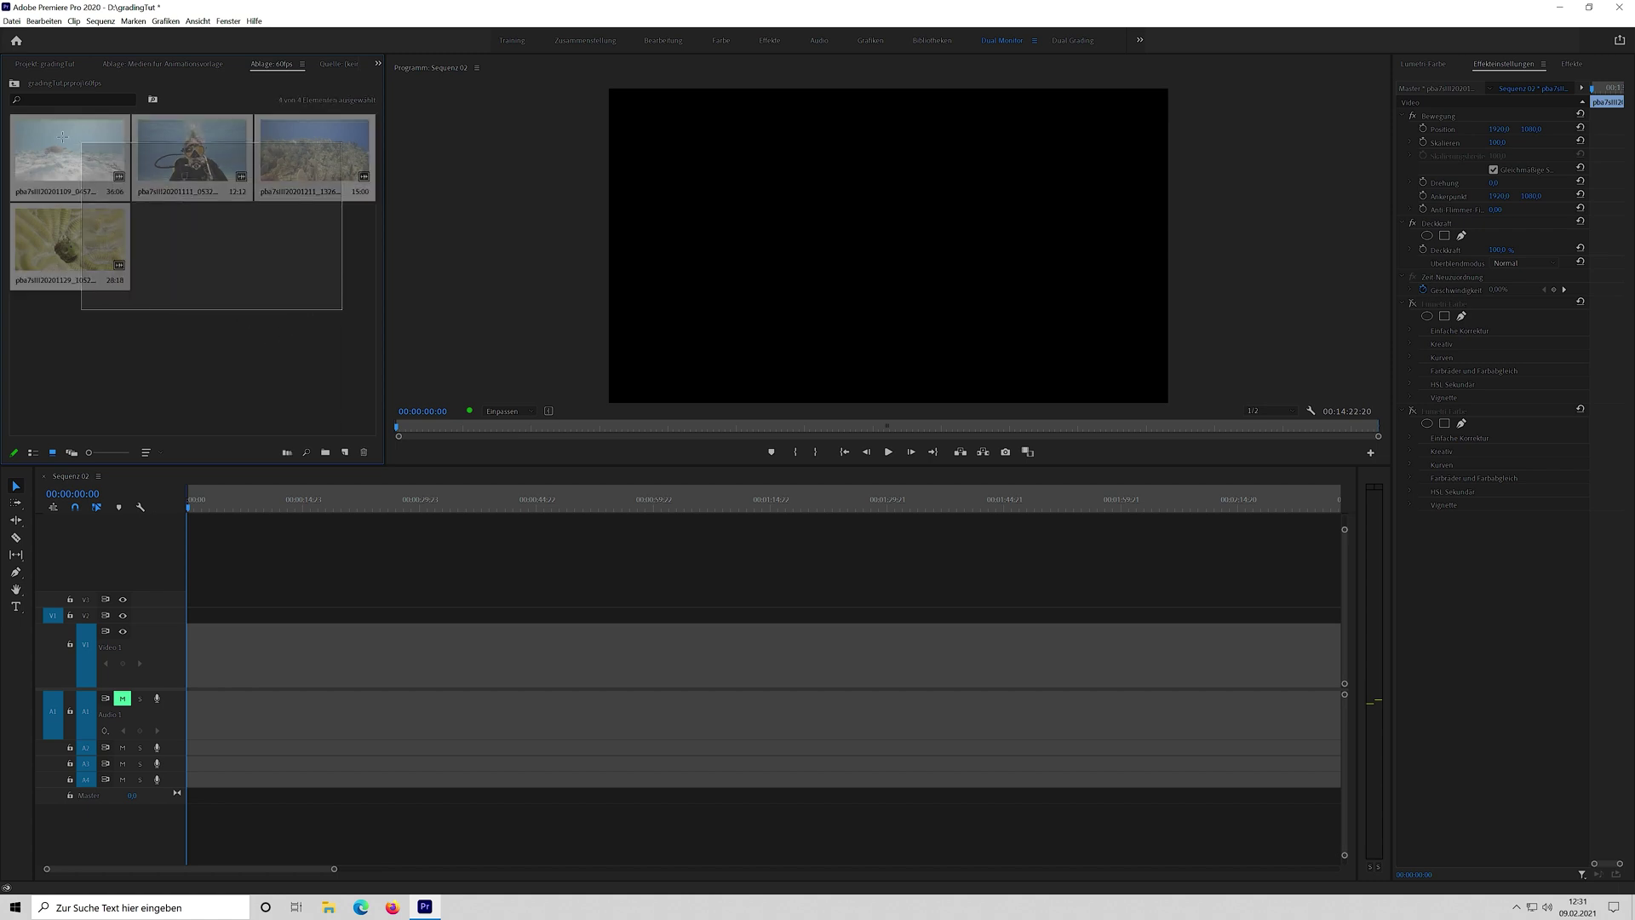
right_click(80, 145)
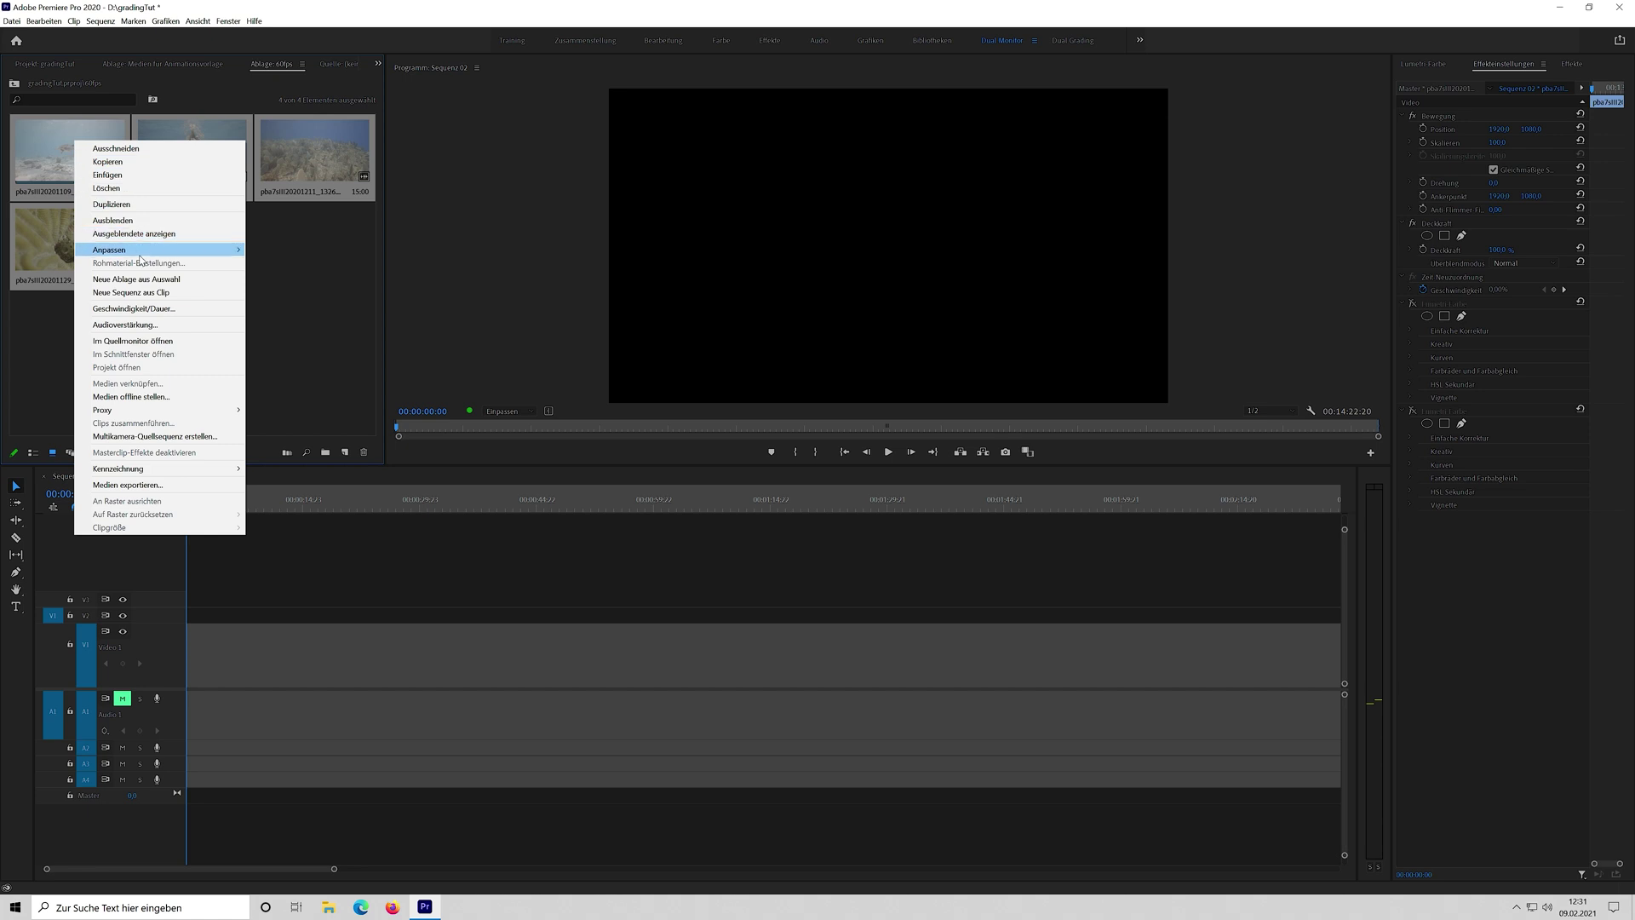
mouse_move(149, 254)
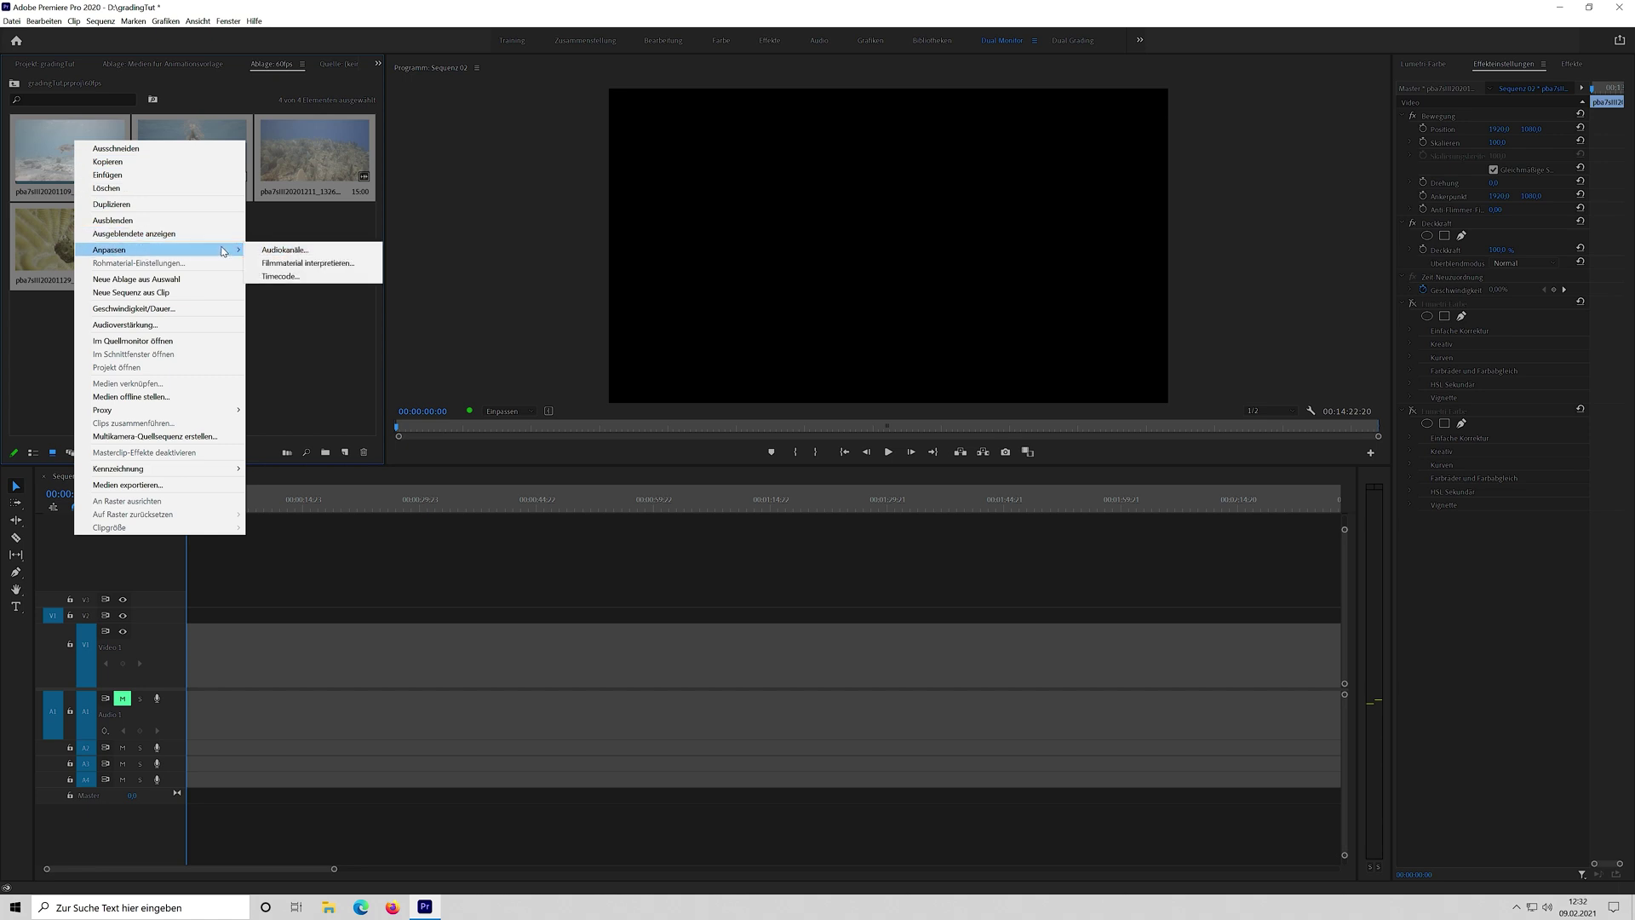
click(300, 263)
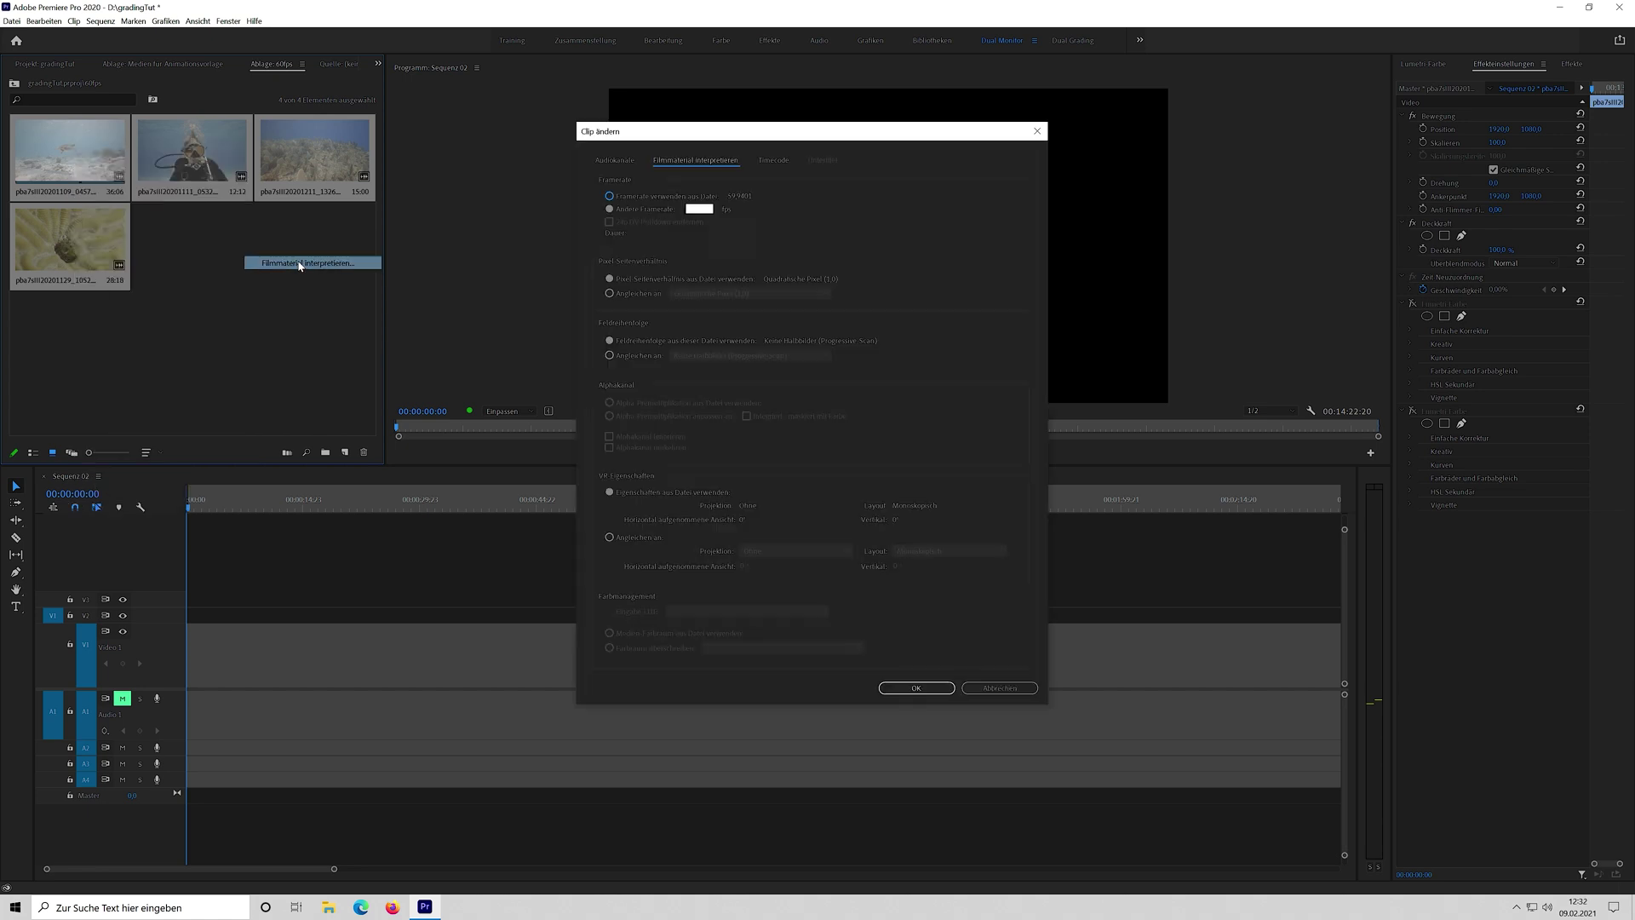
click(609, 210)
text(2)
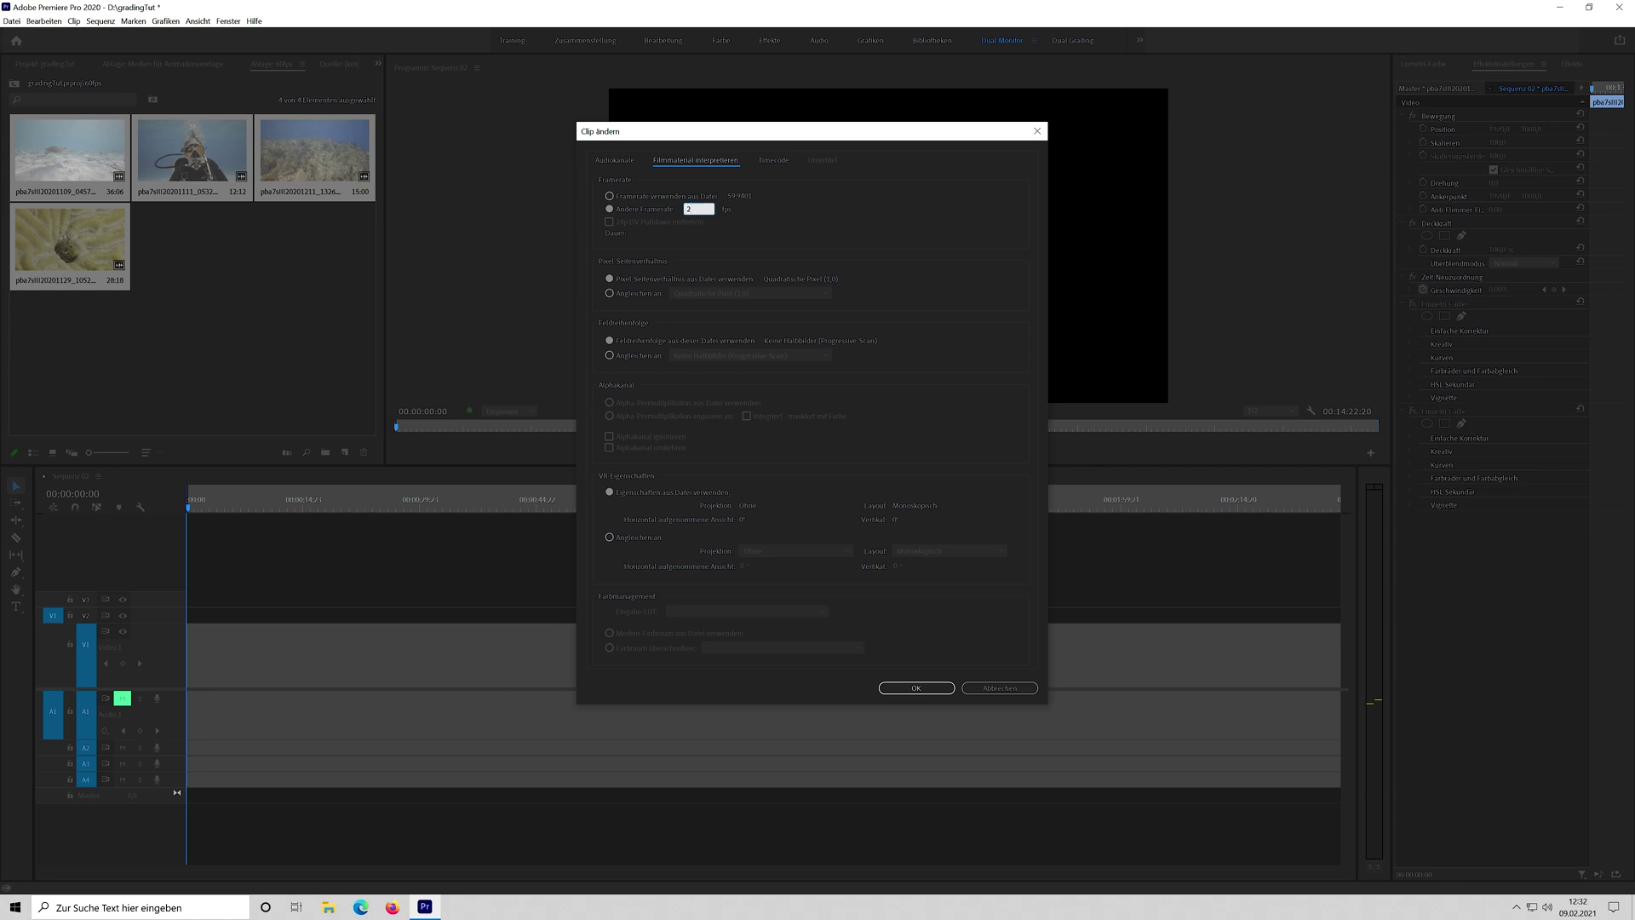
key(Return)
click(202, 277)
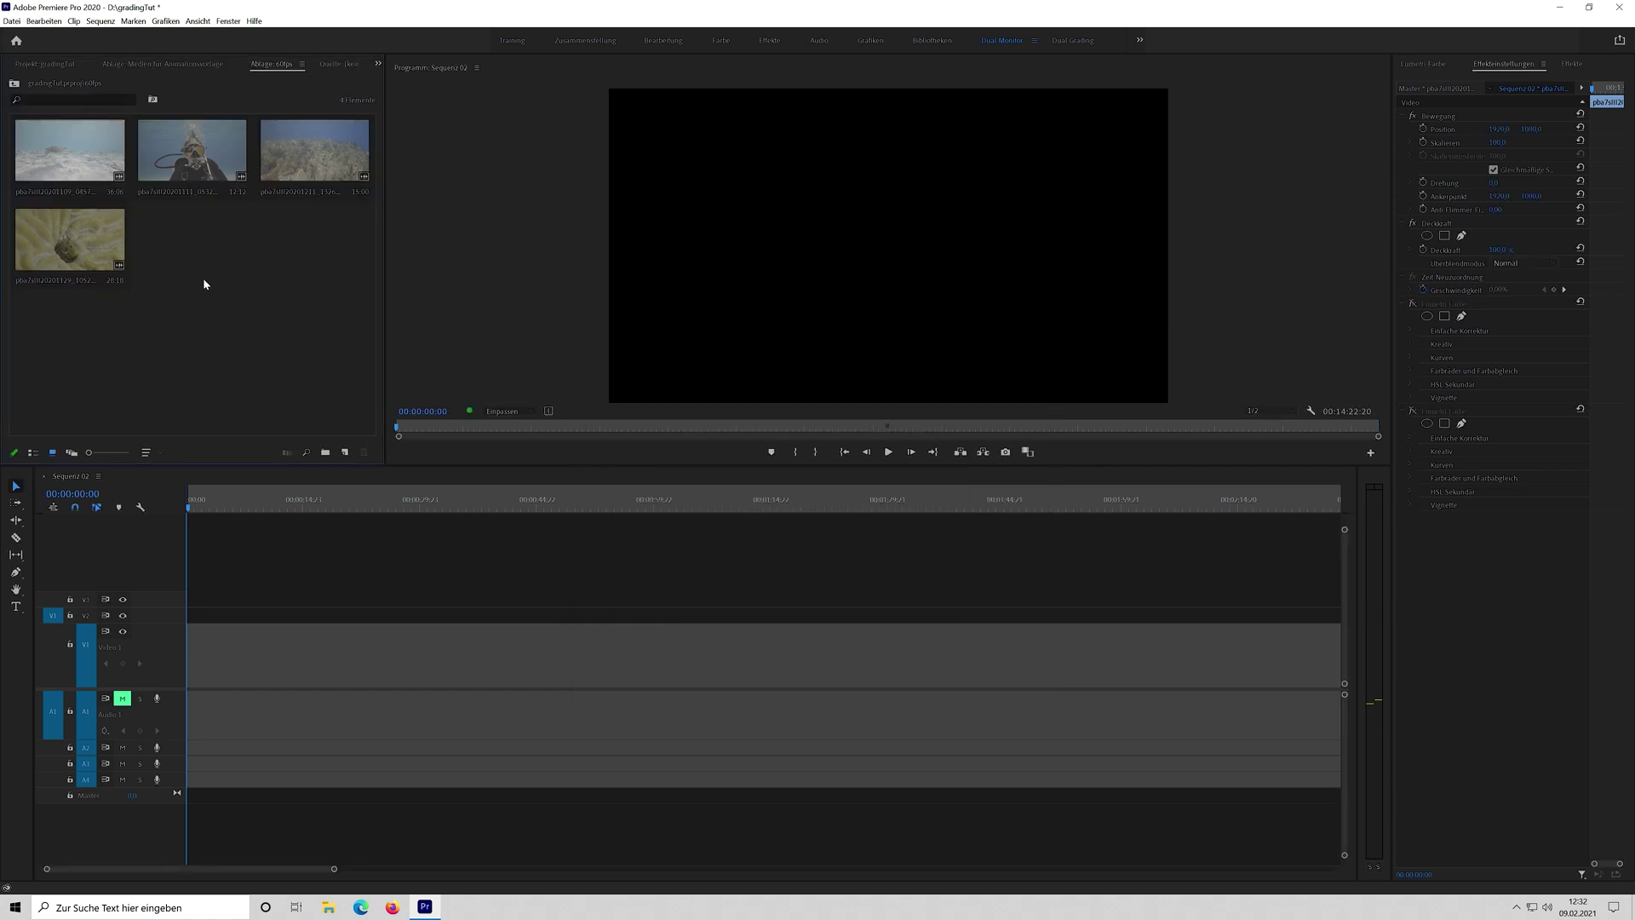
Drop all four clips into Sequenz 02 and play back part of the turtle shot.
key(ctrl+a)
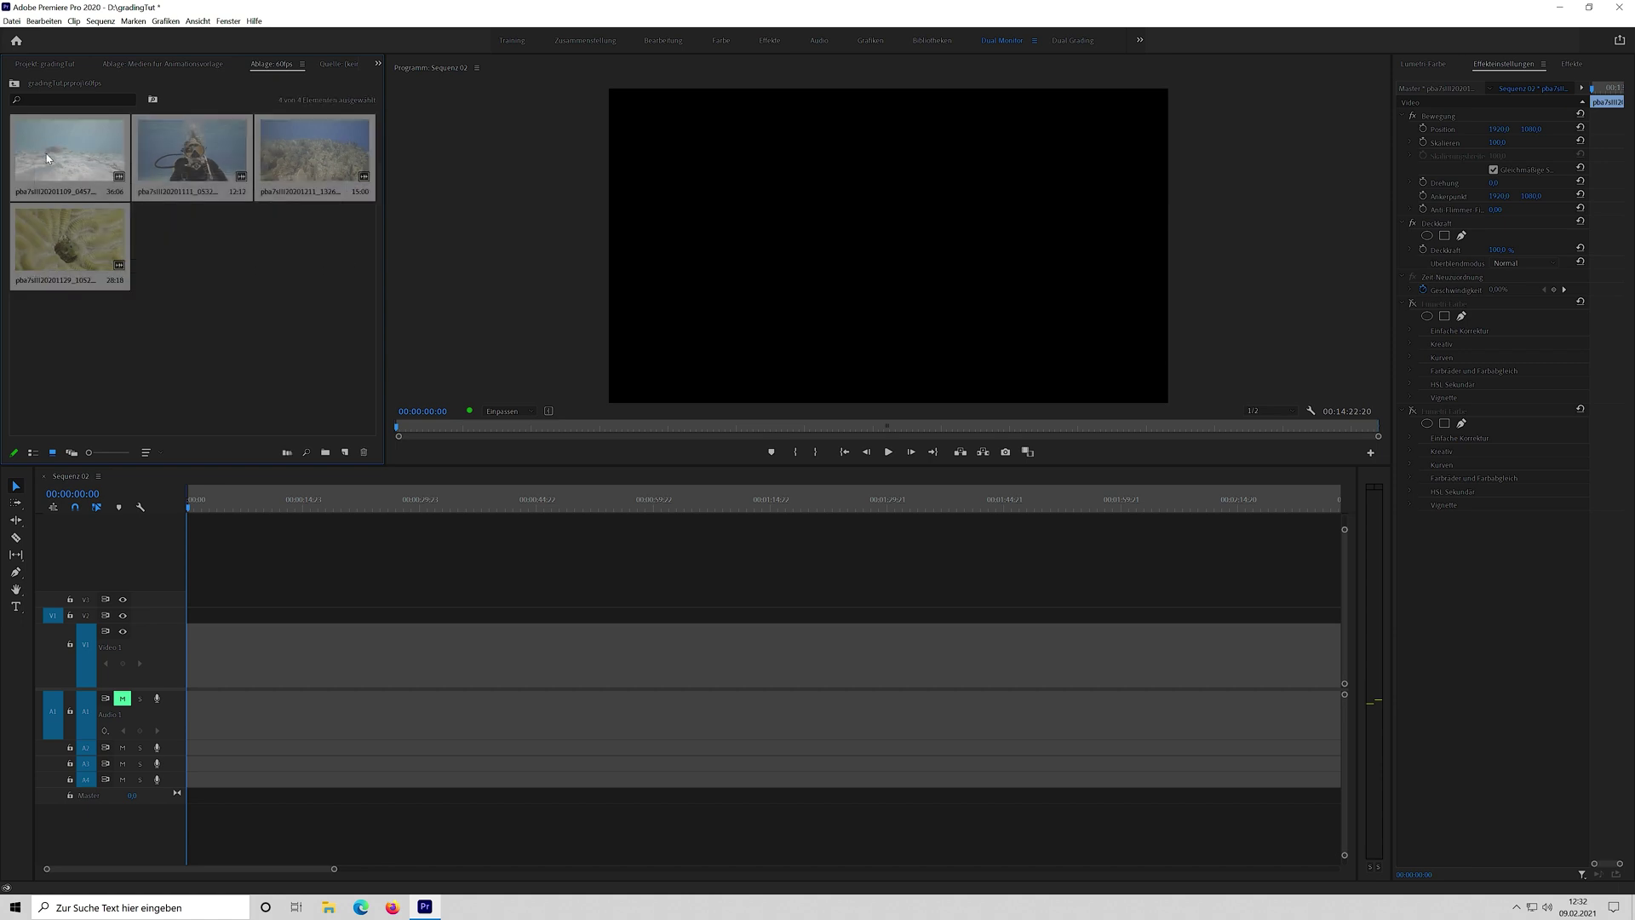
drag(46, 153, 212, 671)
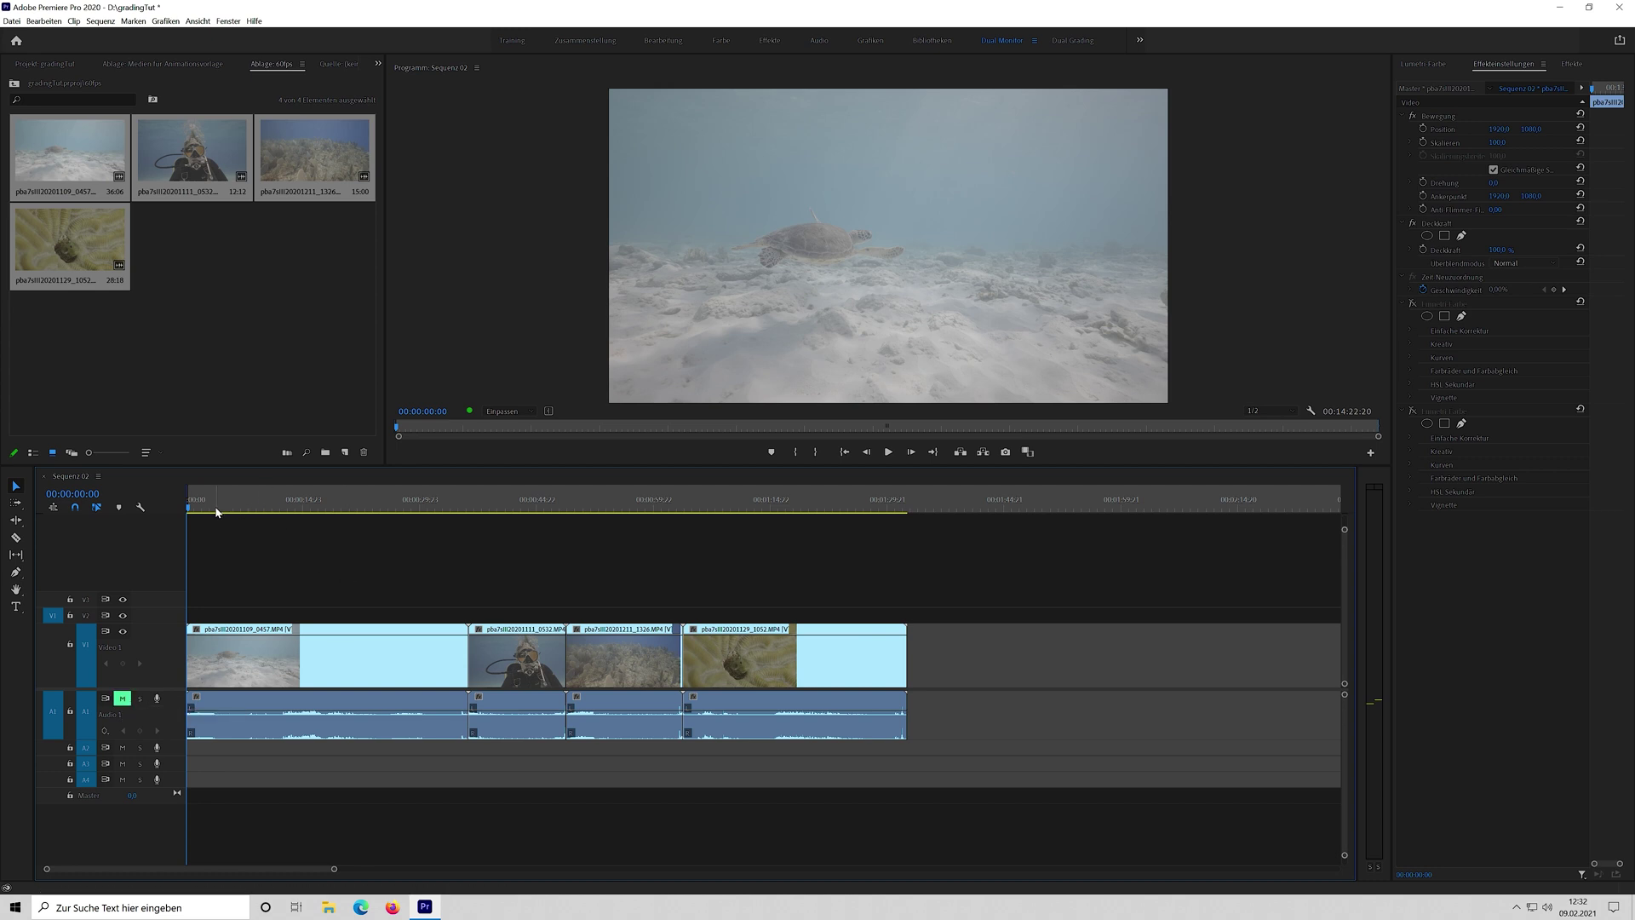
click(250, 509)
drag(263, 513, 339, 511)
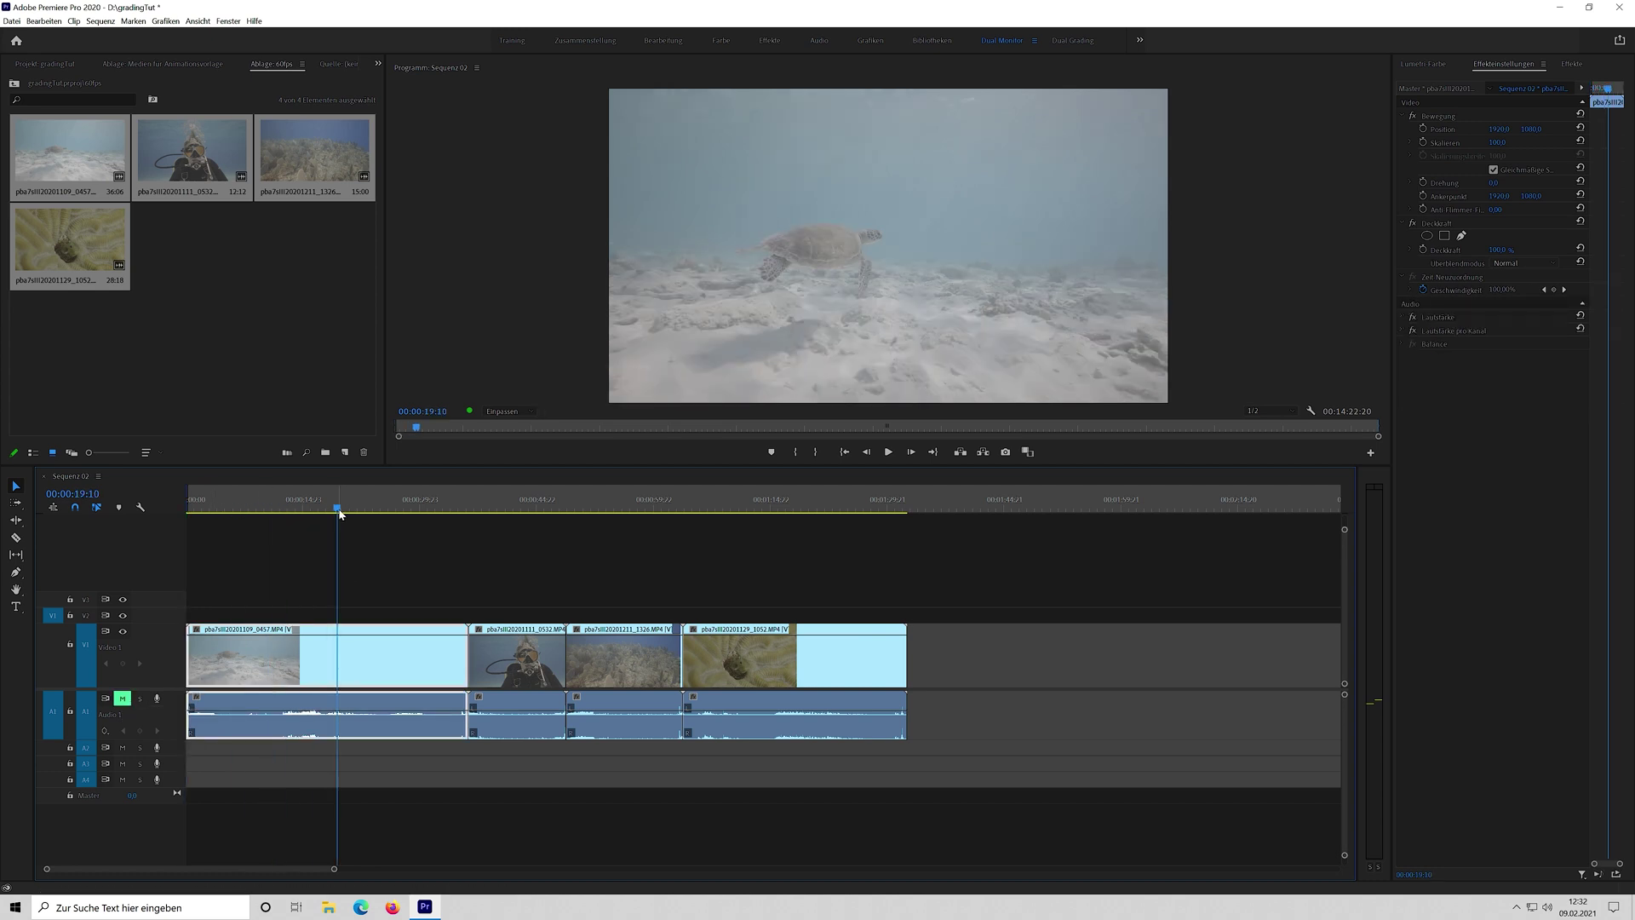
click(889, 452)
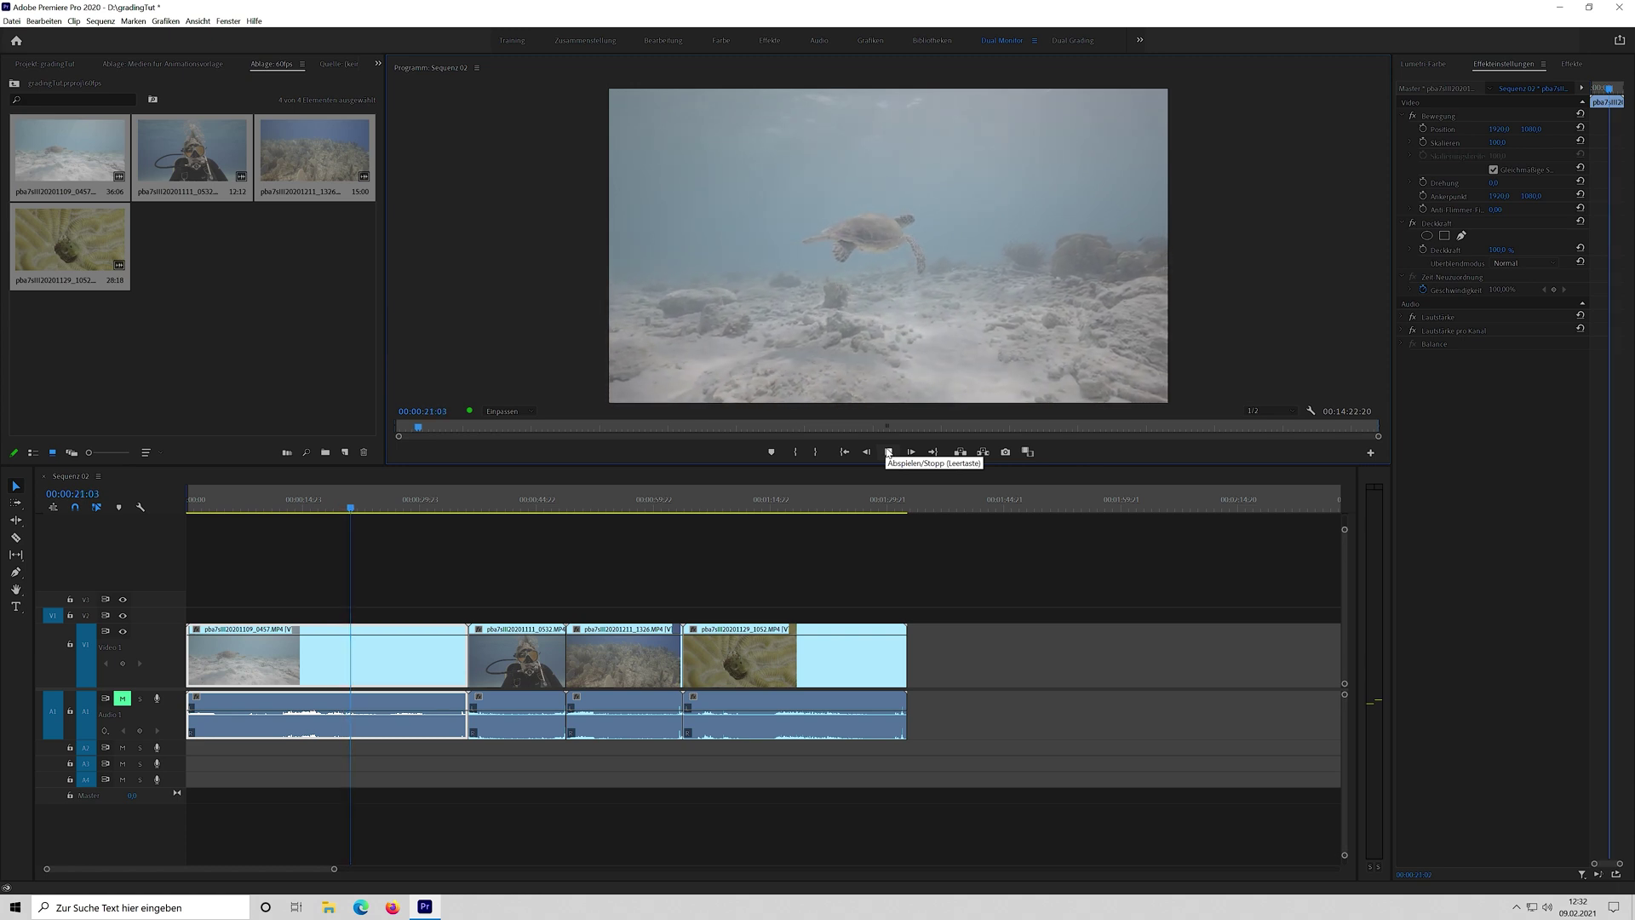
click(888, 452)
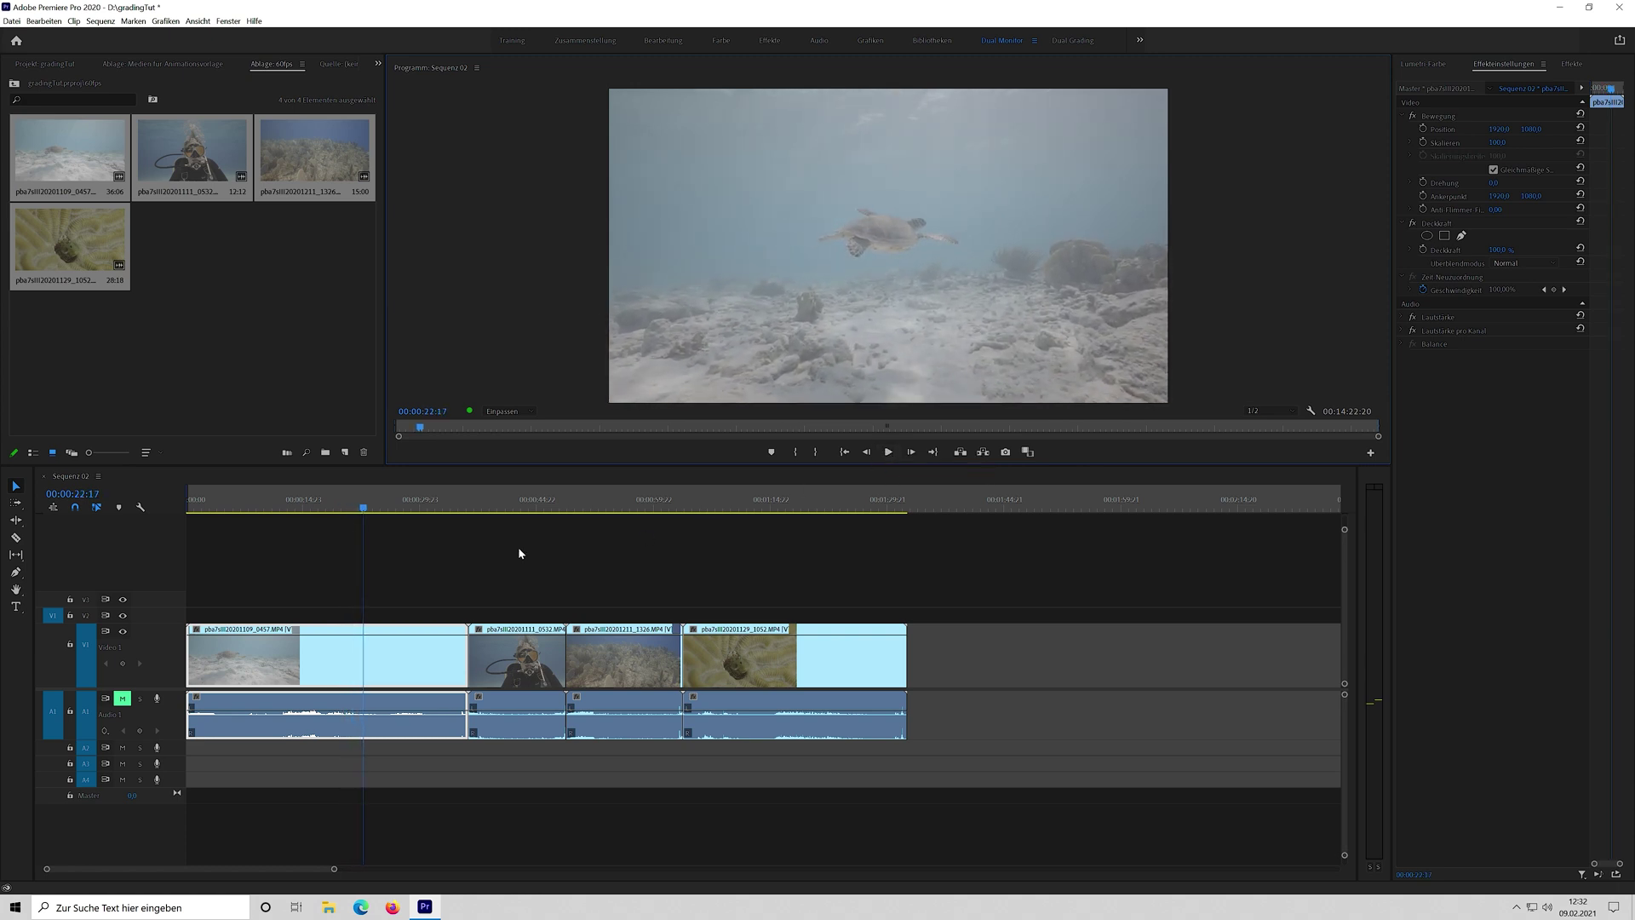
Create a 3840×2160 Einstellungsebene and stretch it on V2 across all four clips.
right_click(208, 293)
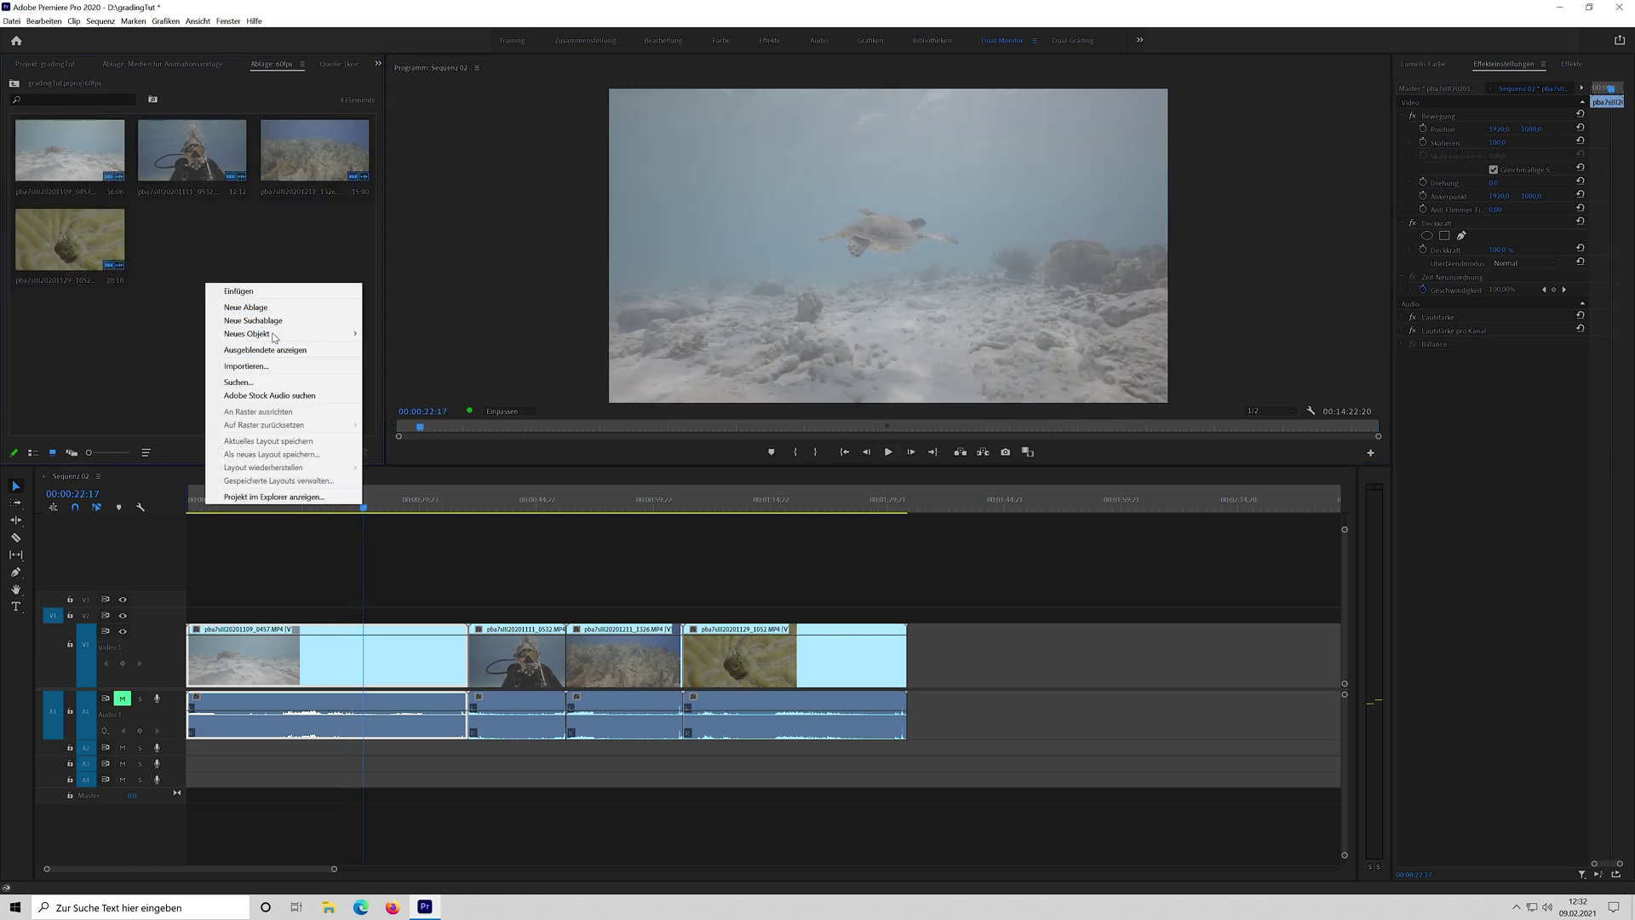
mouse_move(274, 336)
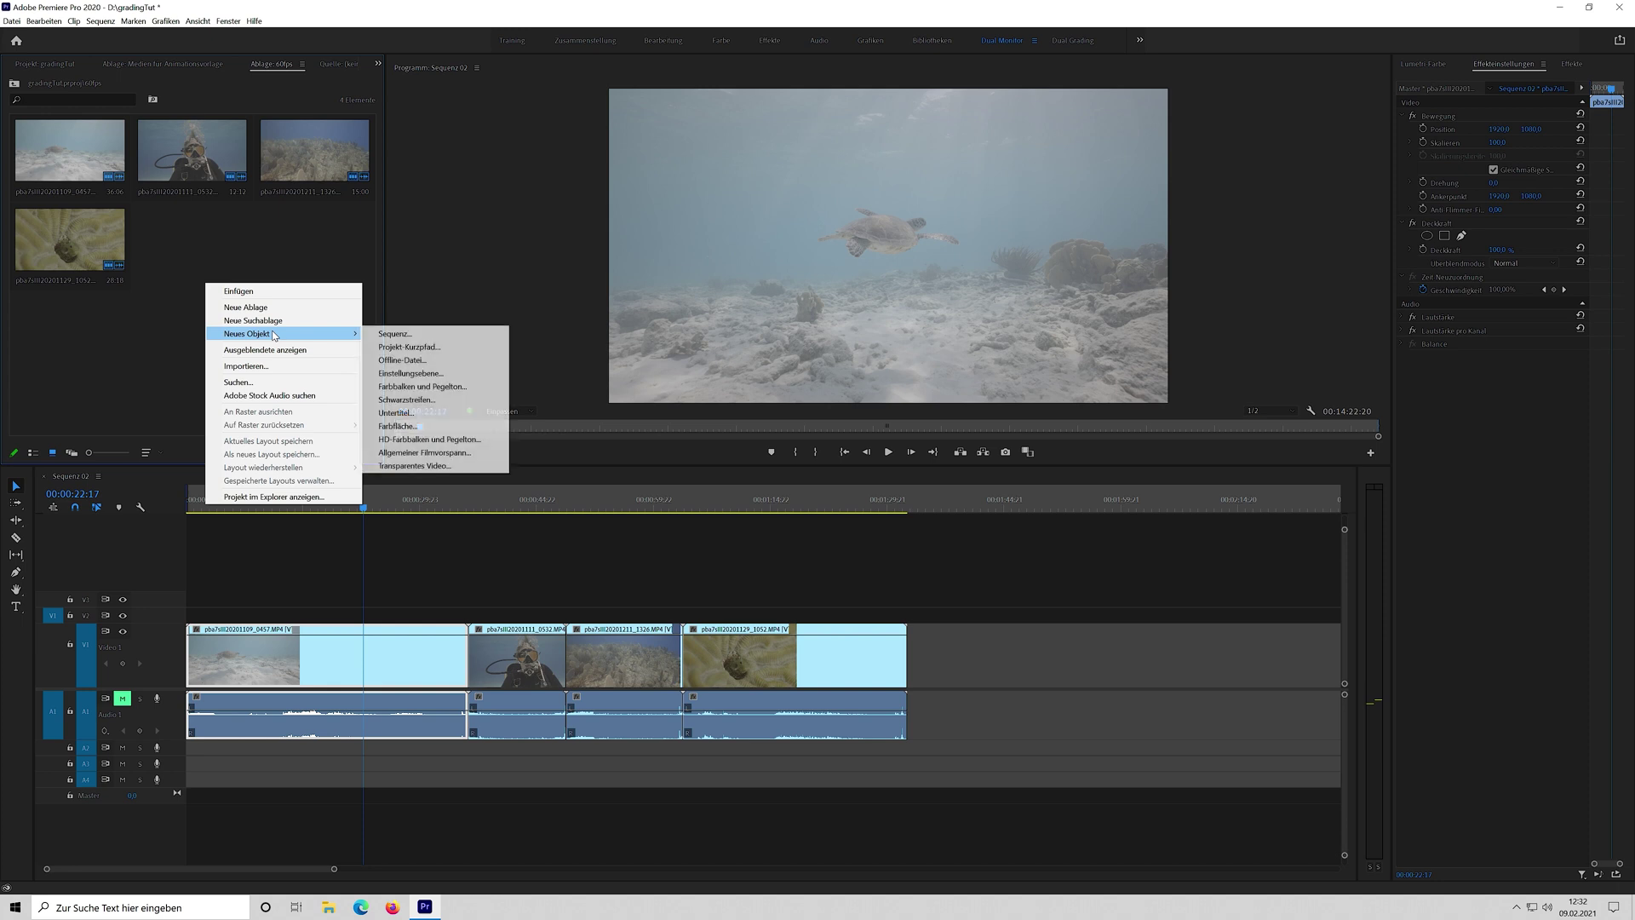
click(411, 373)
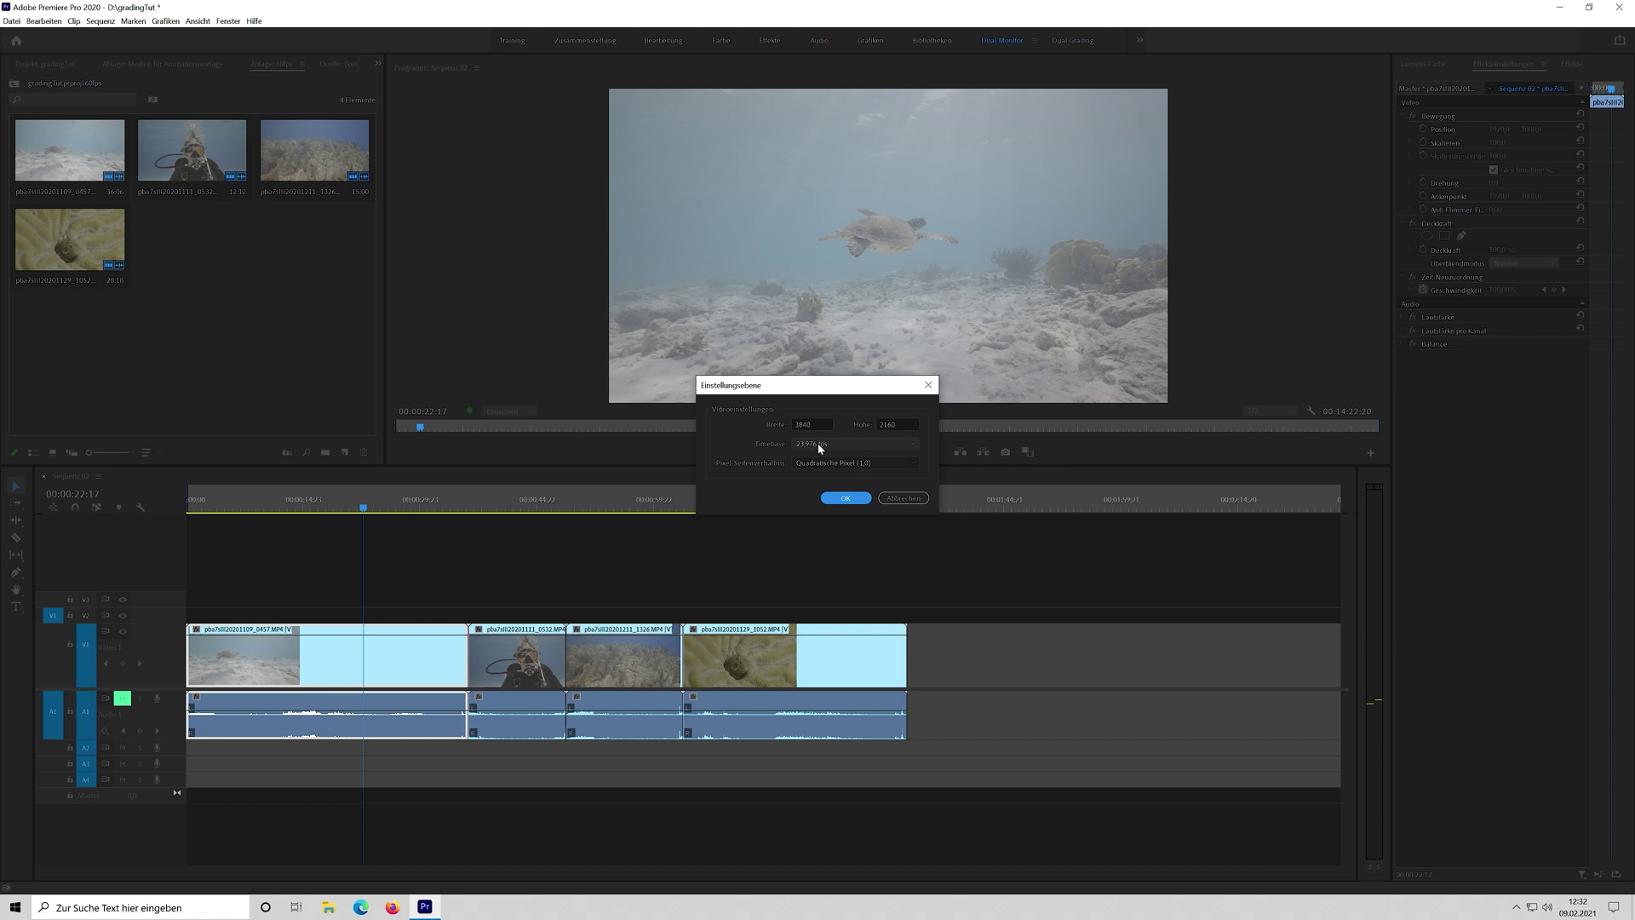
click(846, 496)
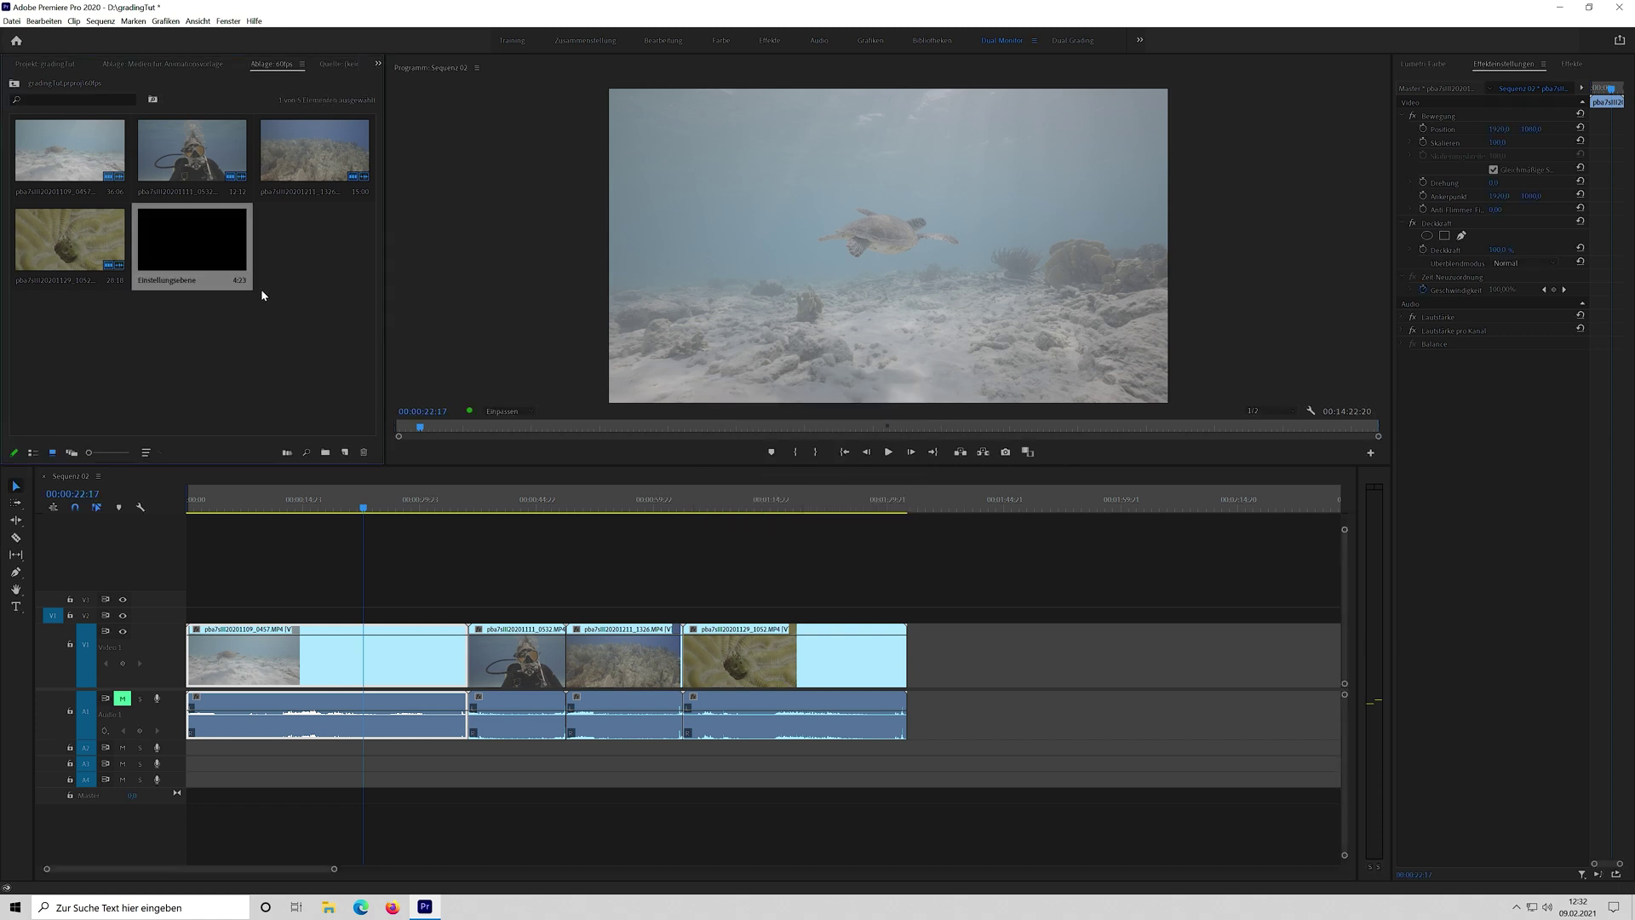
drag(253, 539, 906, 614)
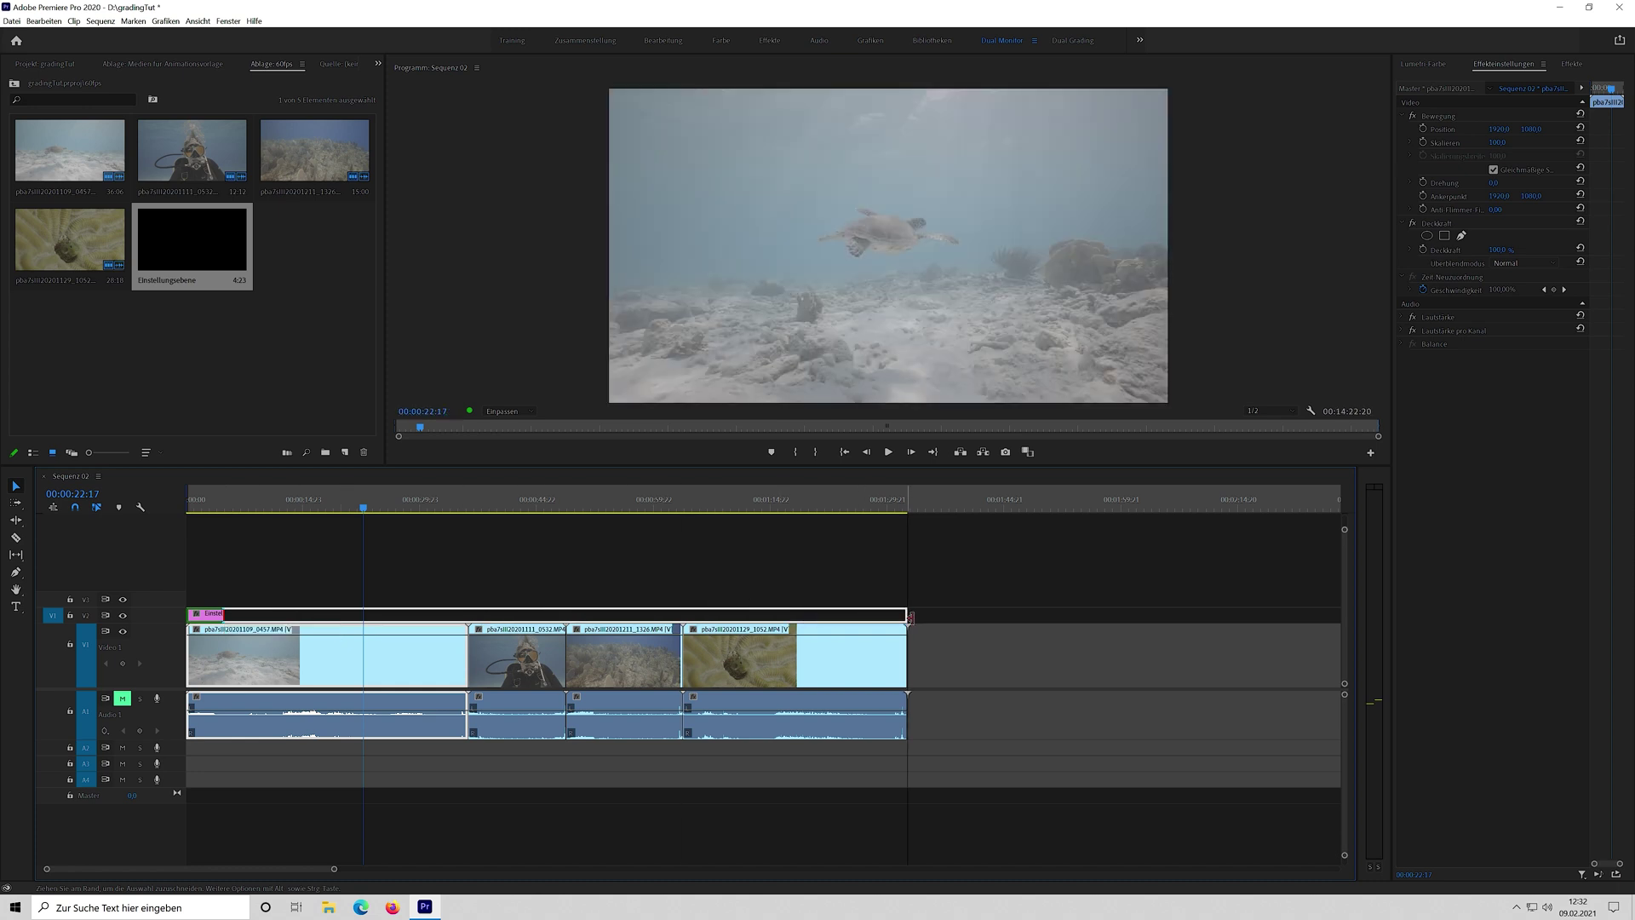
click(370, 620)
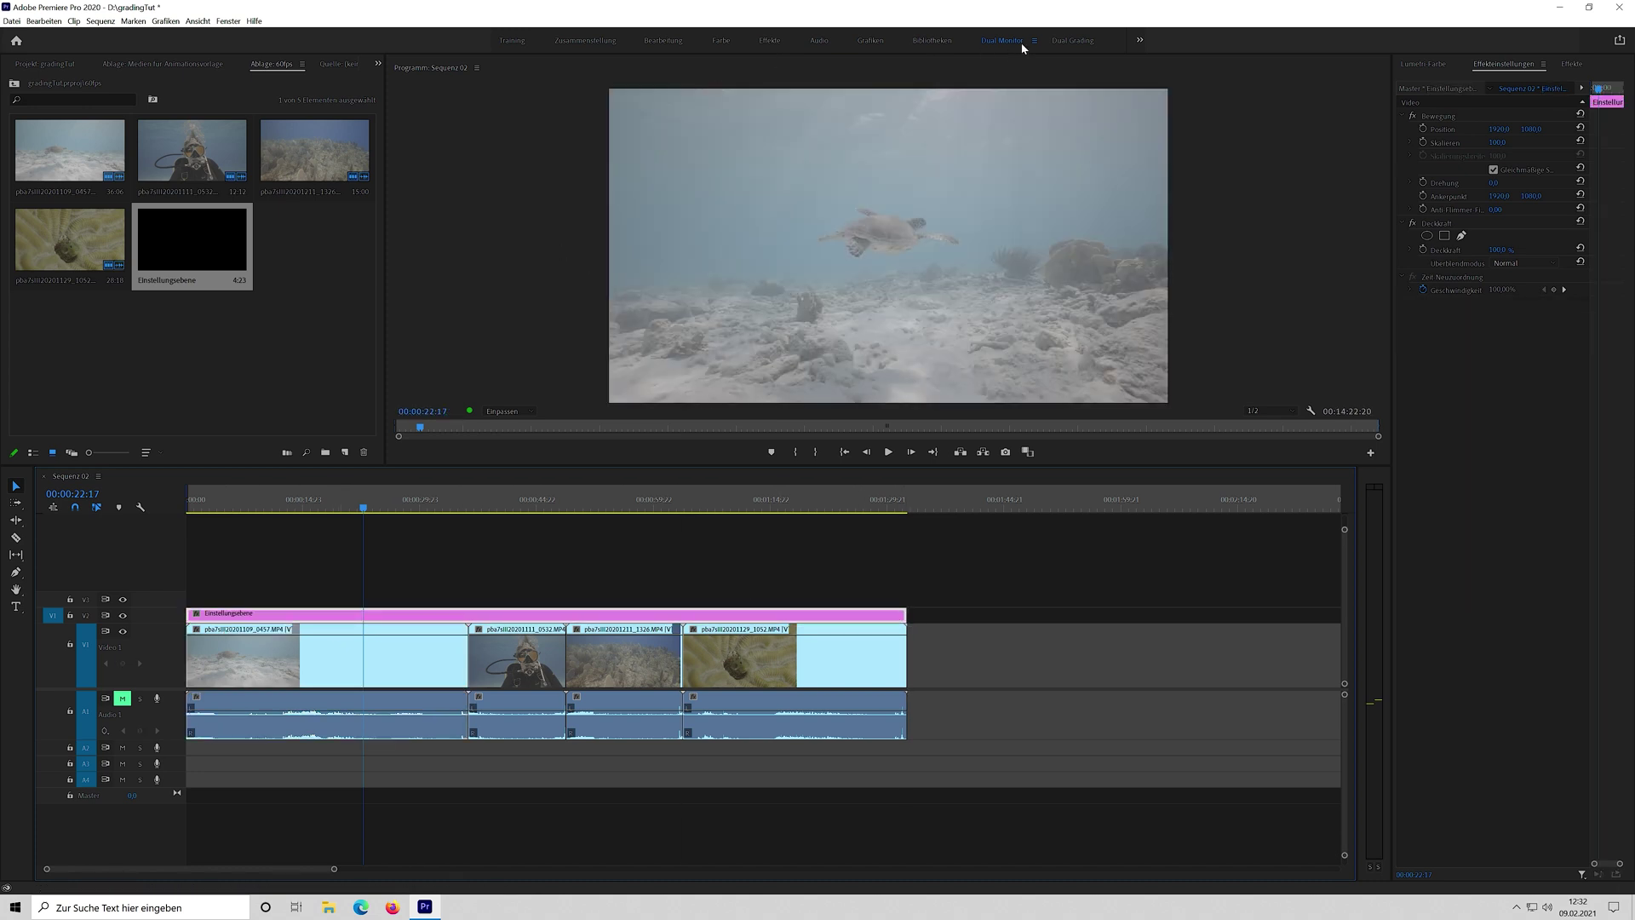
Switch to the Dual Grading workspace, glancing at the Fenster menu and vectorscope options unchanged.
click(1075, 41)
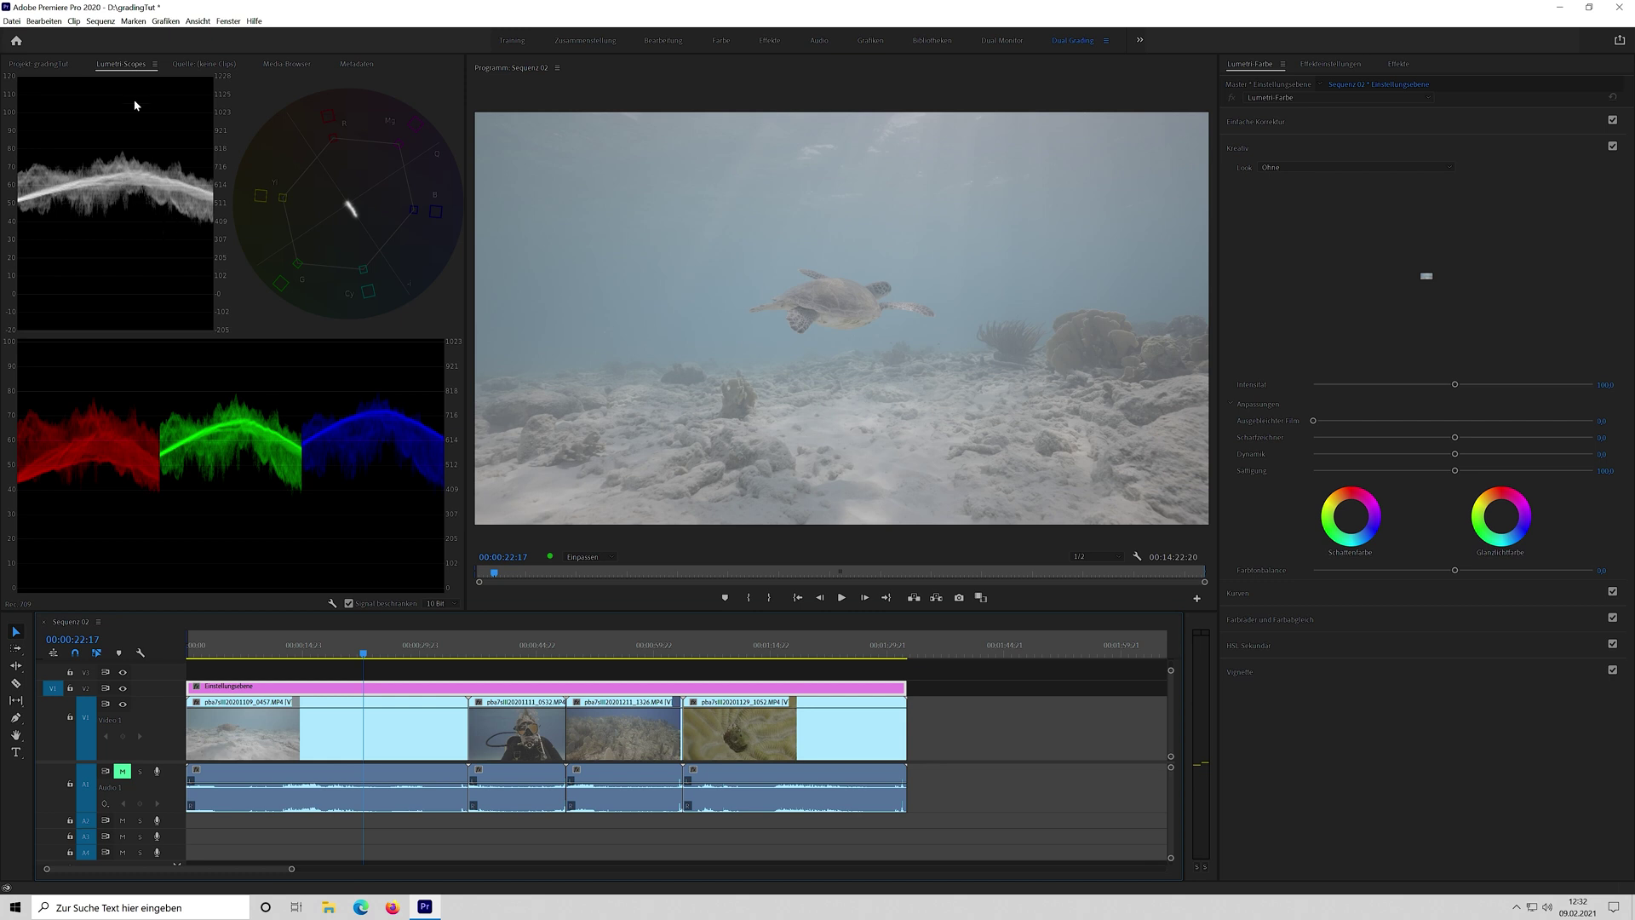
click(228, 21)
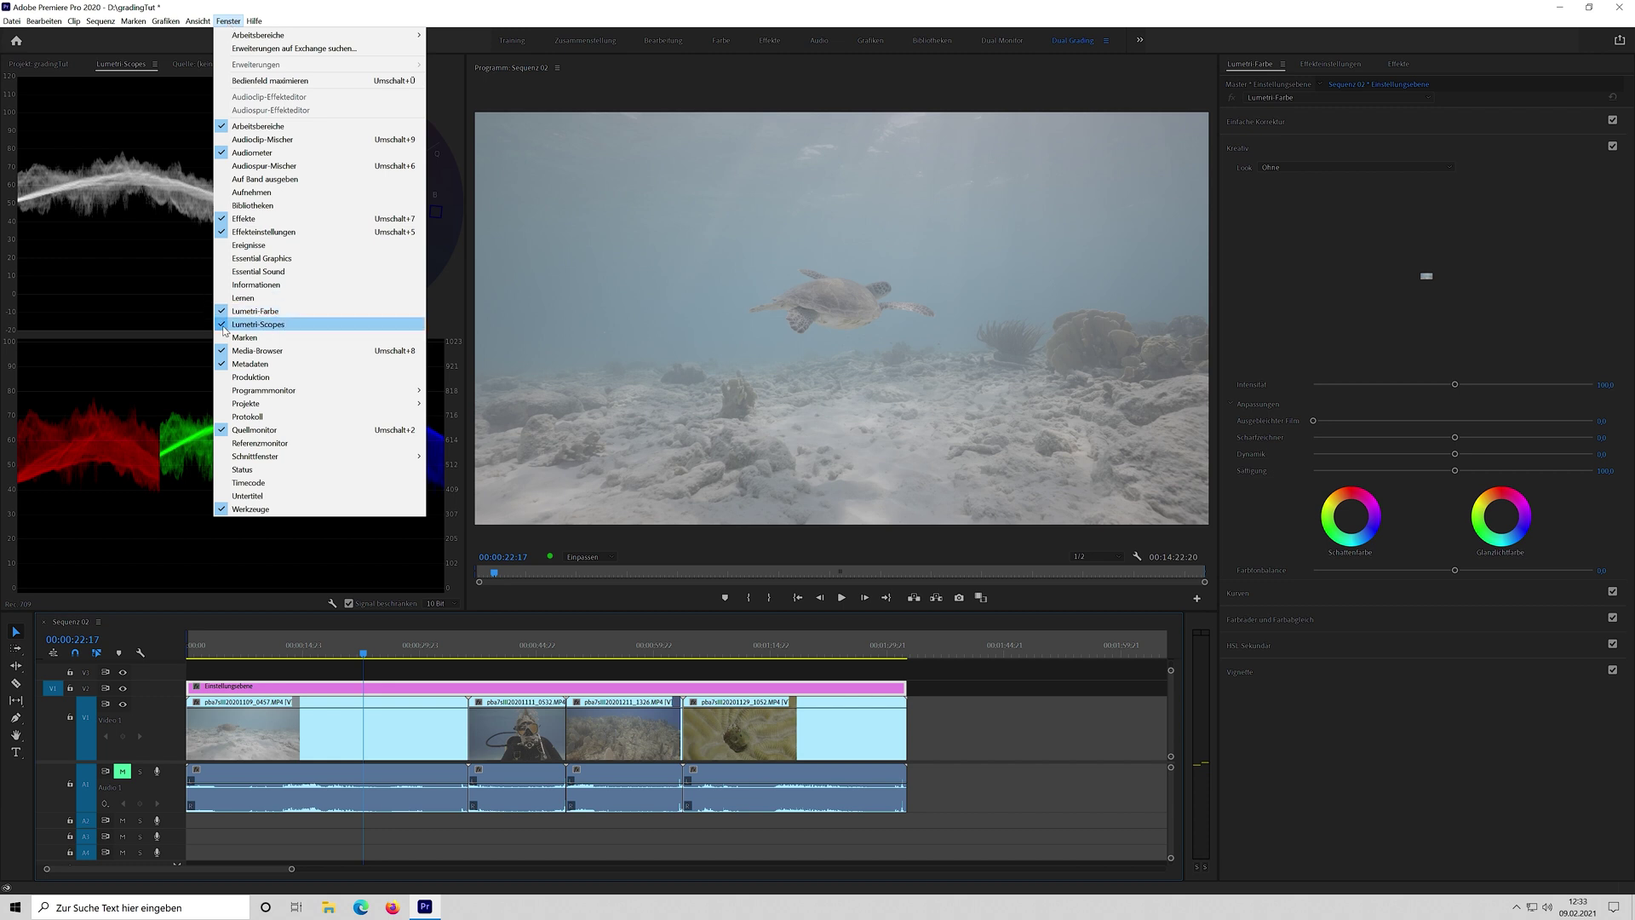
click(140, 269)
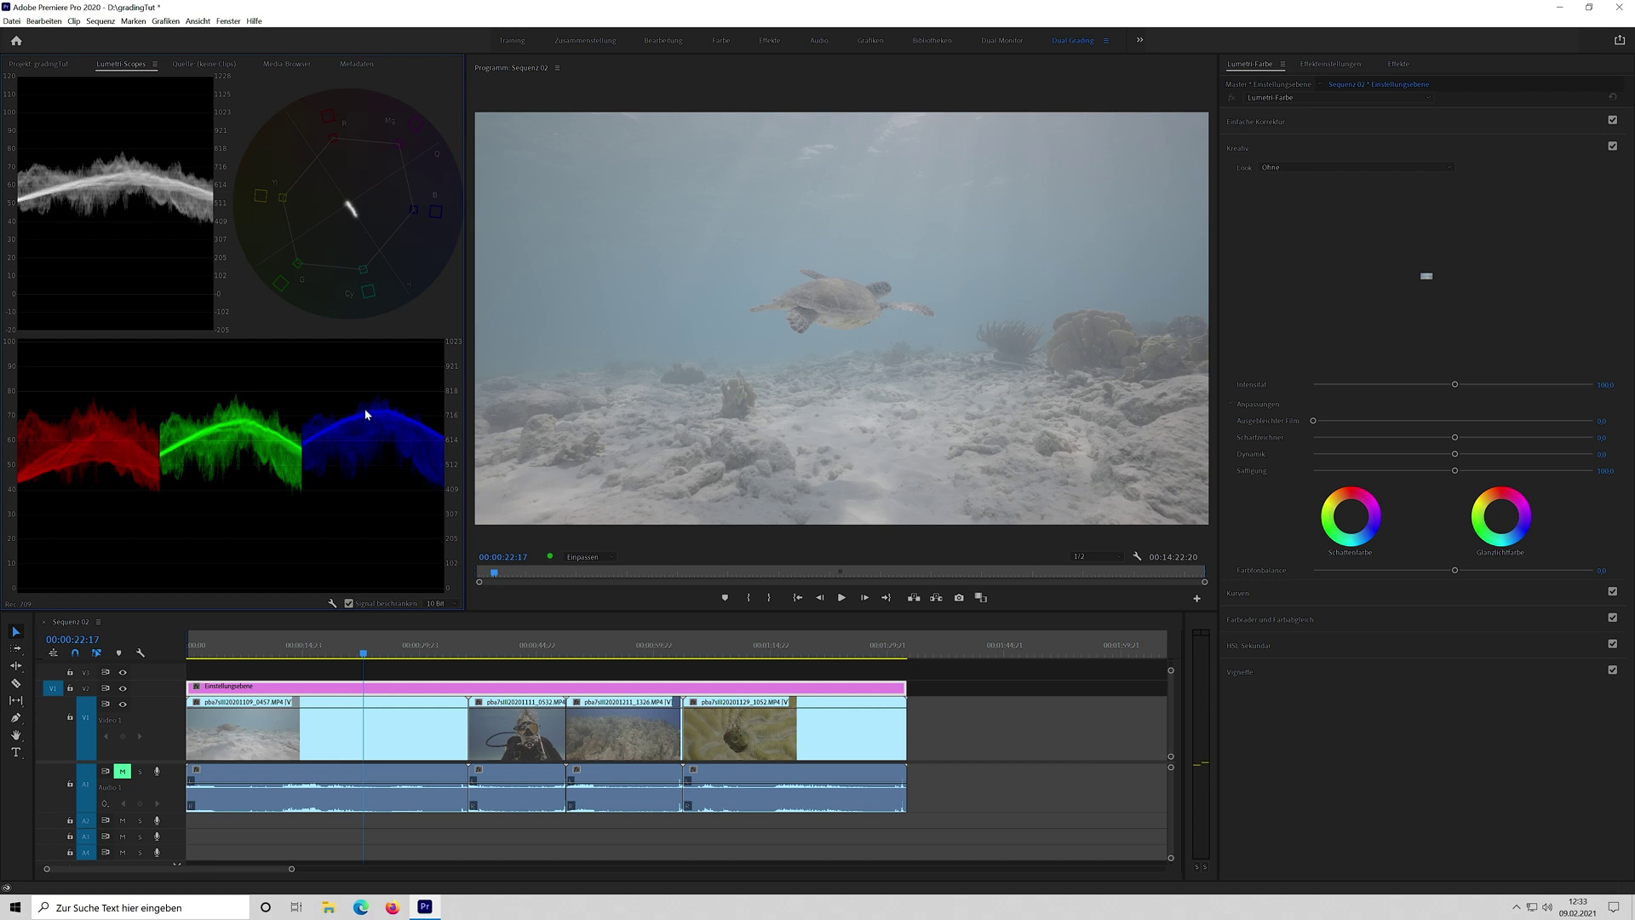
right_click(335, 227)
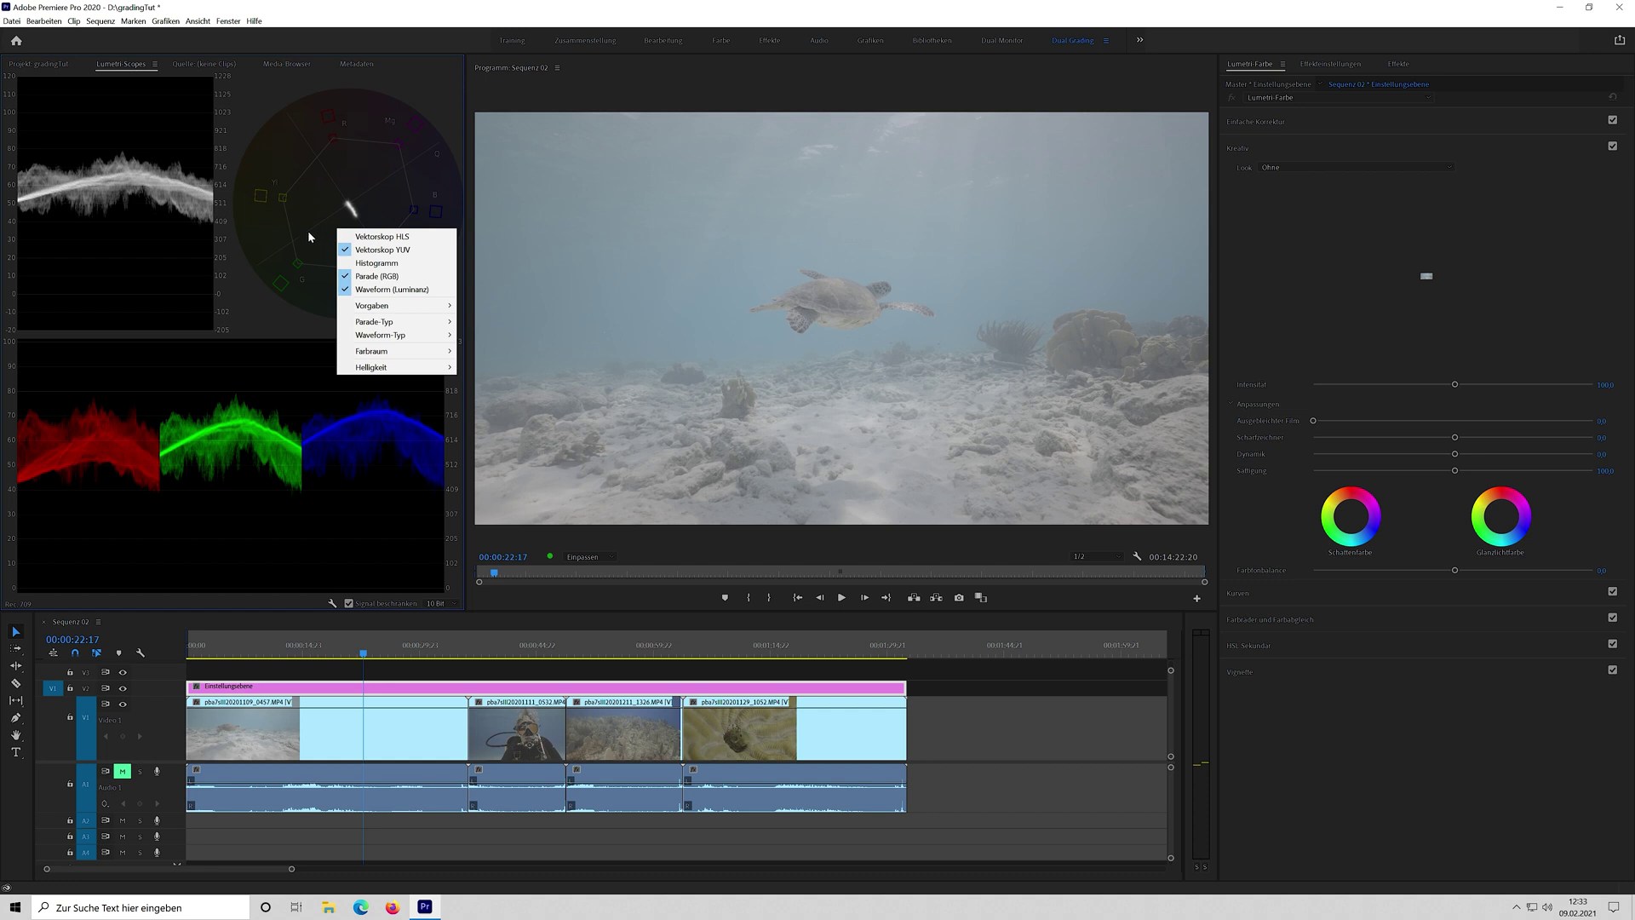
click(336, 220)
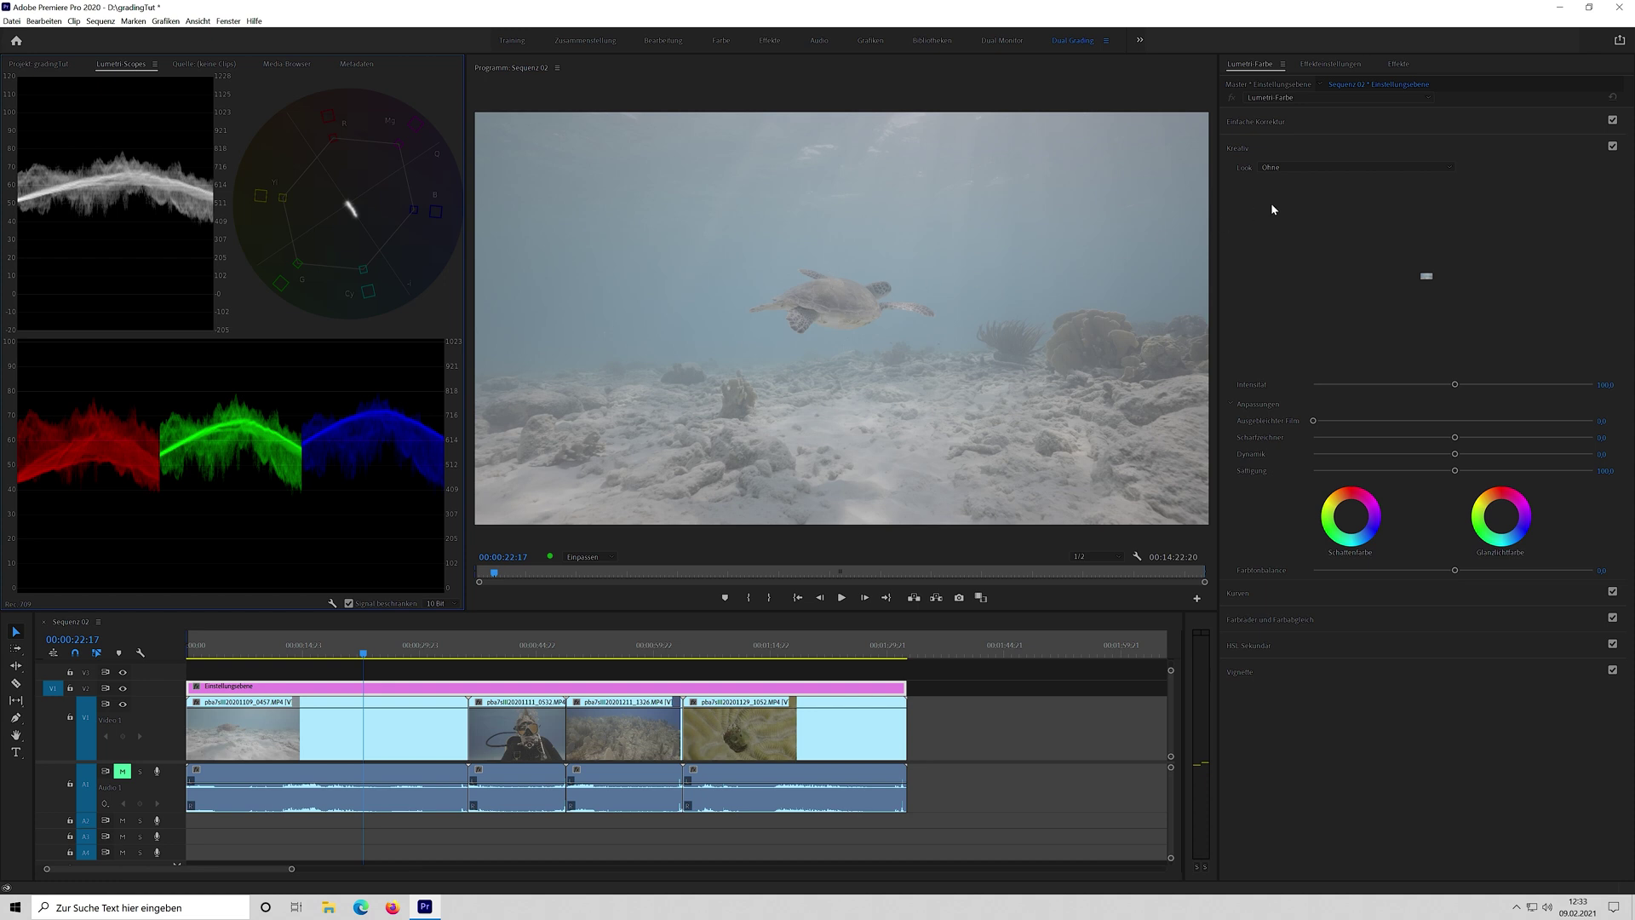
Apply the AaPhntm_Neutral_Lgcy_A7s3_G3 creative look to the adjustment layer.
click(1288, 167)
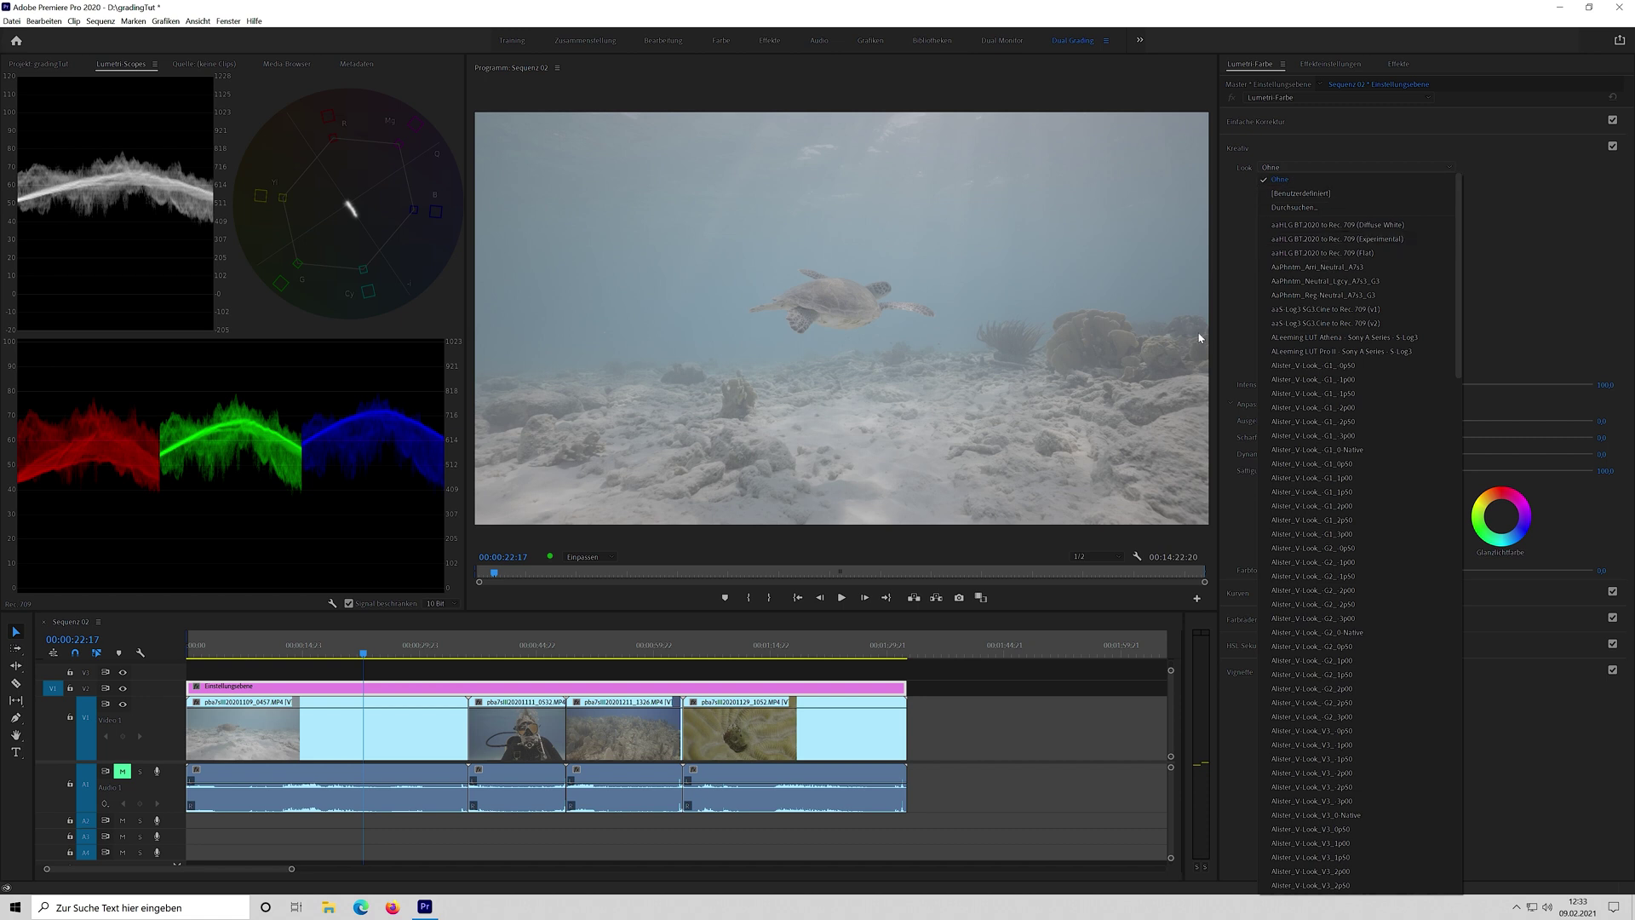
click(409, 688)
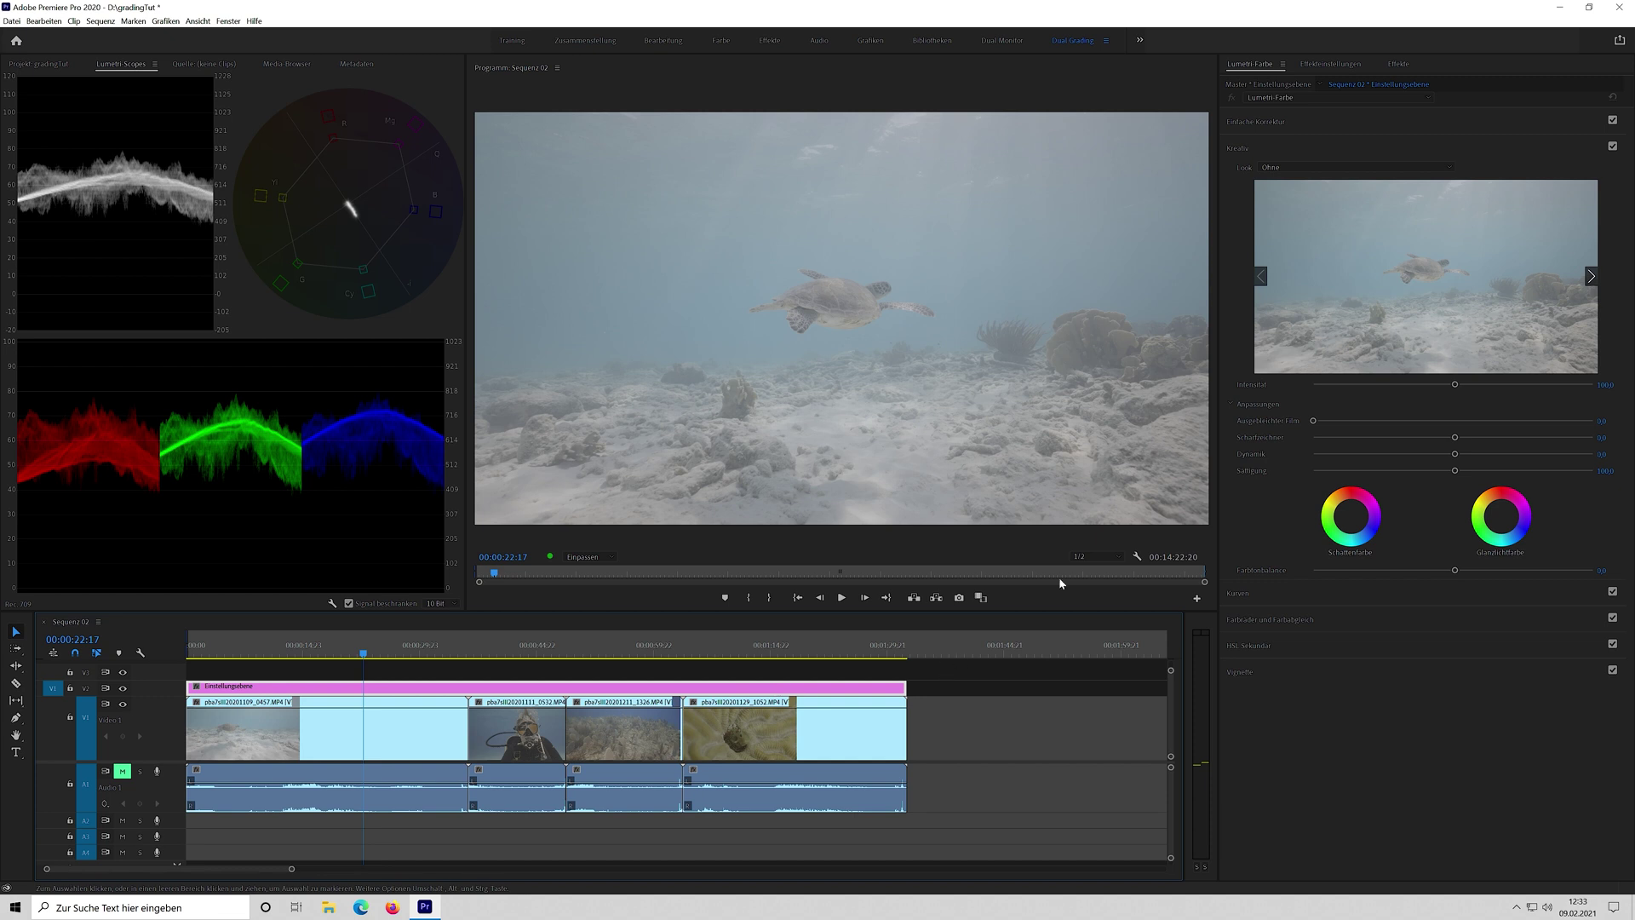
click(1349, 167)
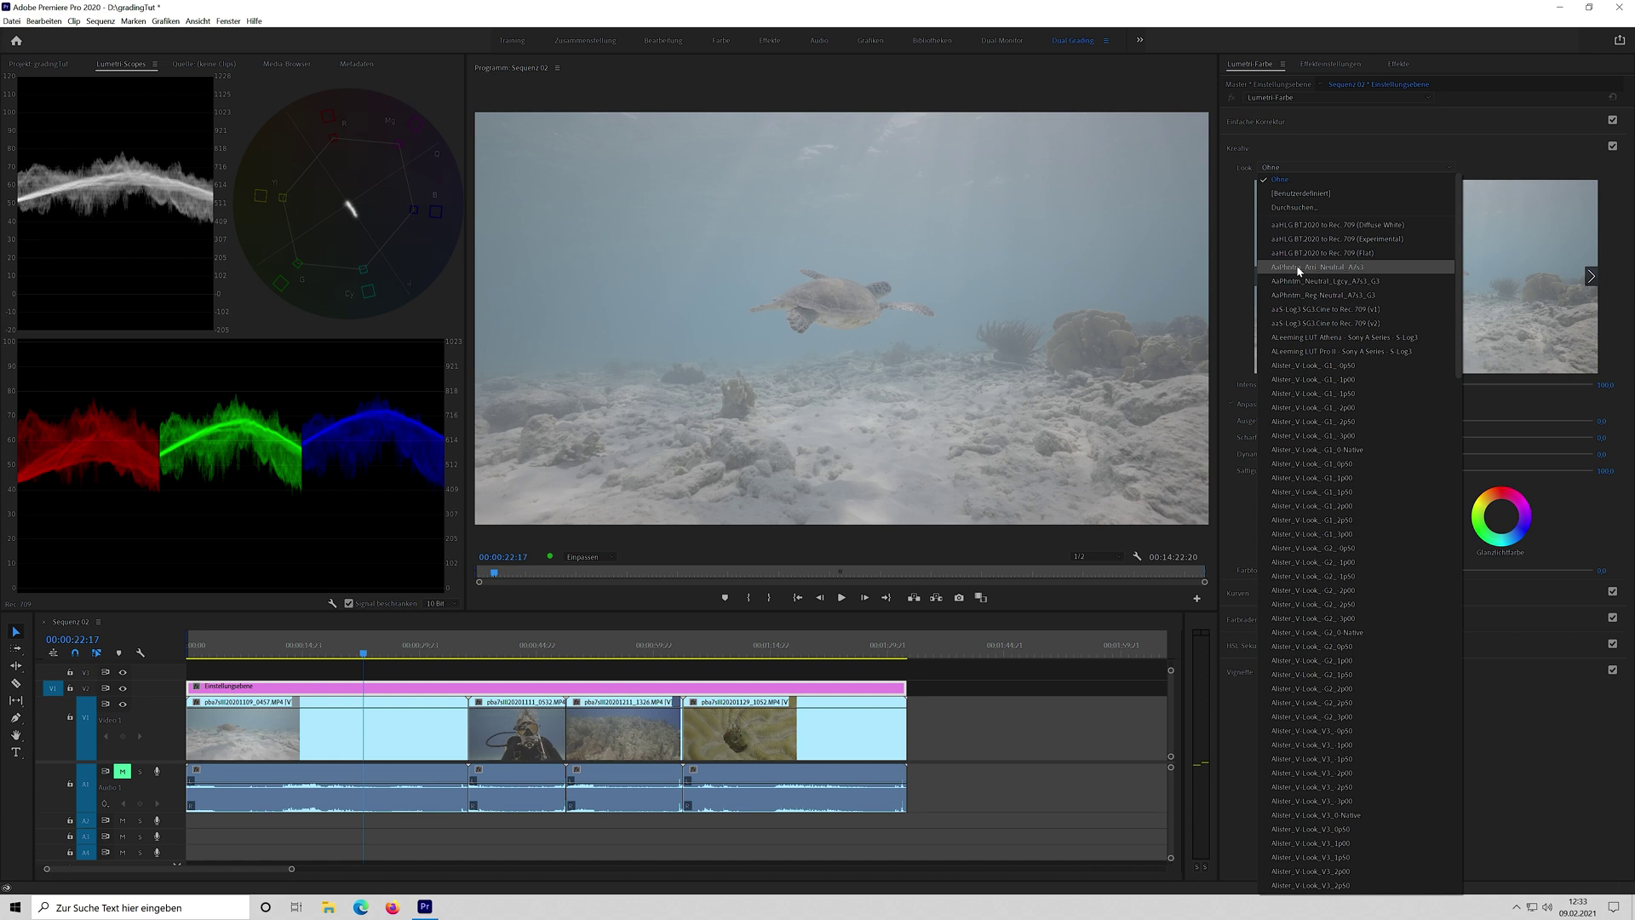
click(1327, 268)
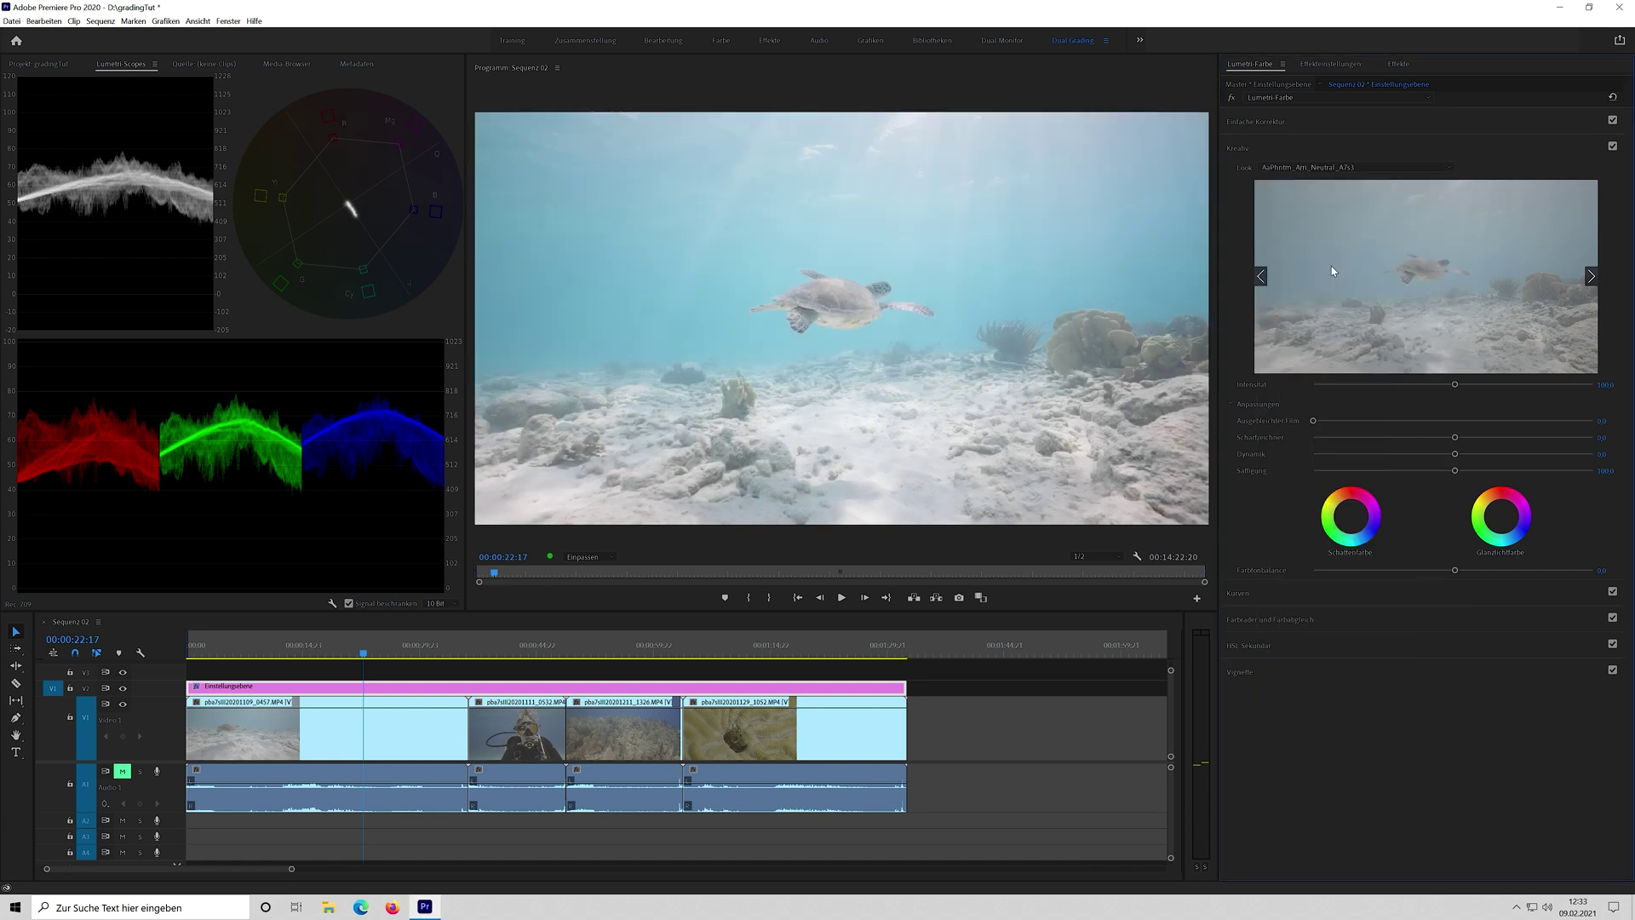
click(1325, 171)
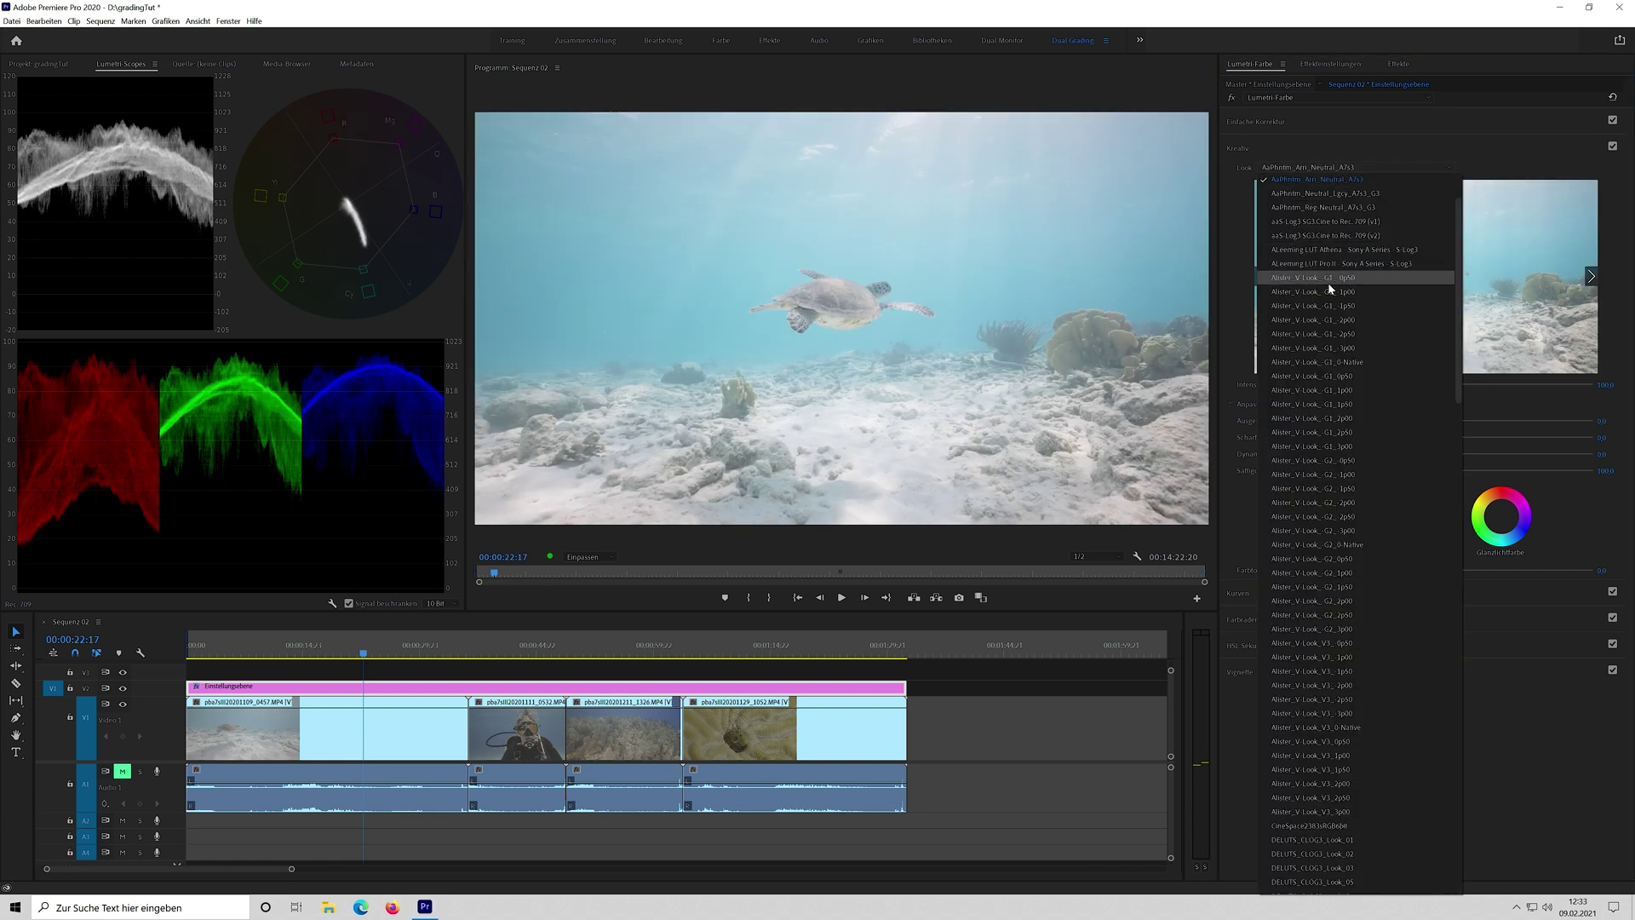
click(1354, 210)
click(1590, 277)
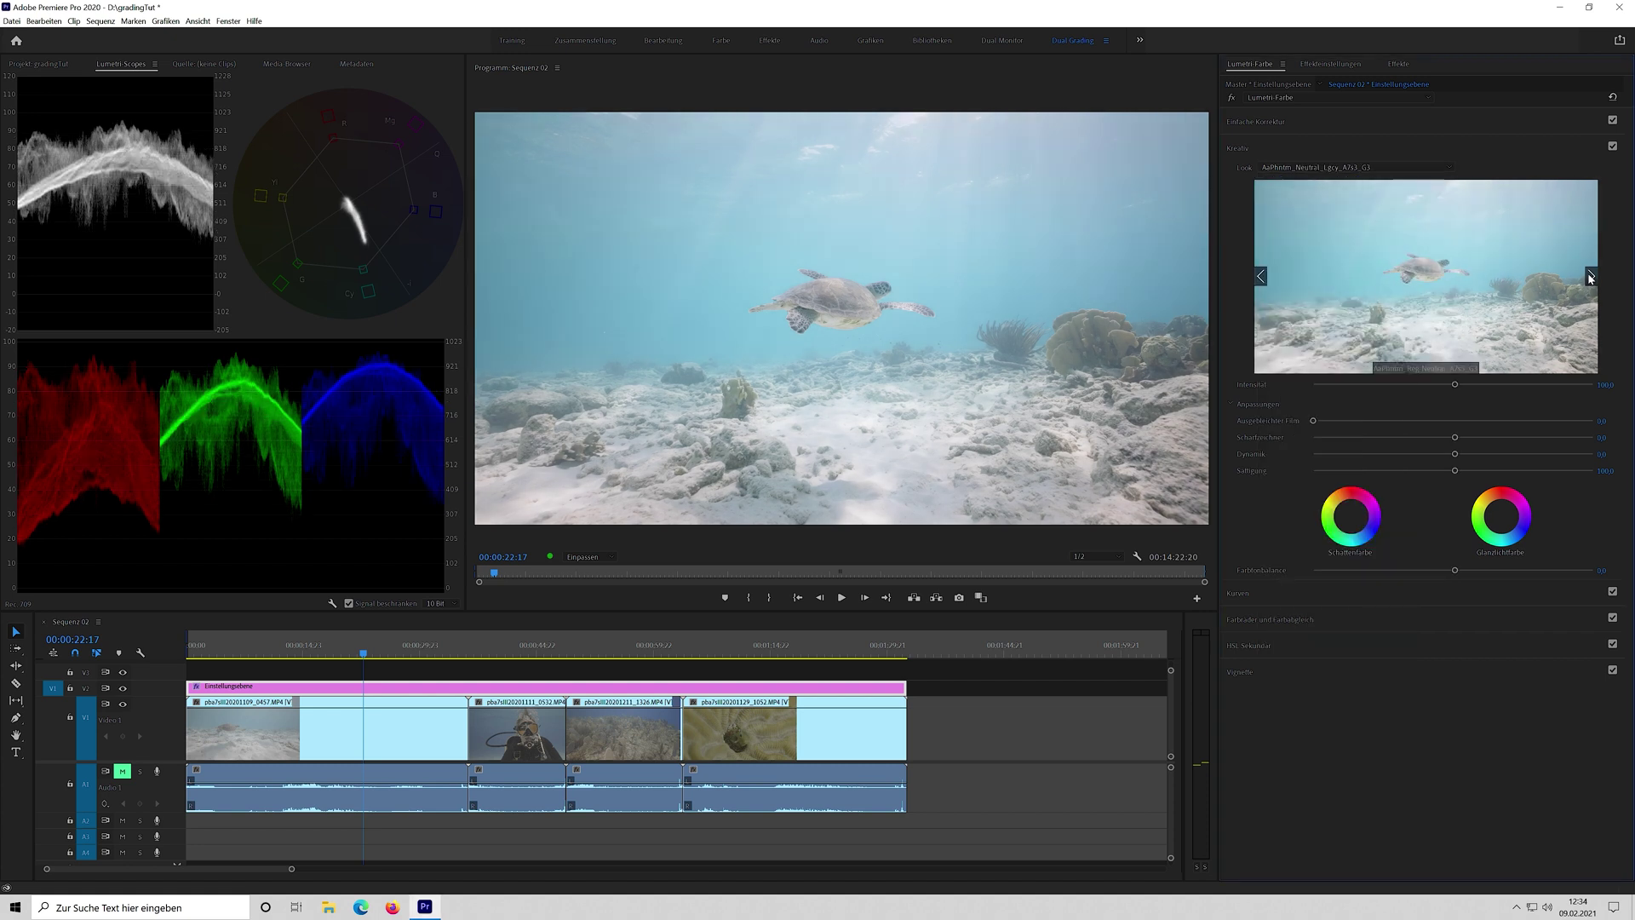
click(1262, 276)
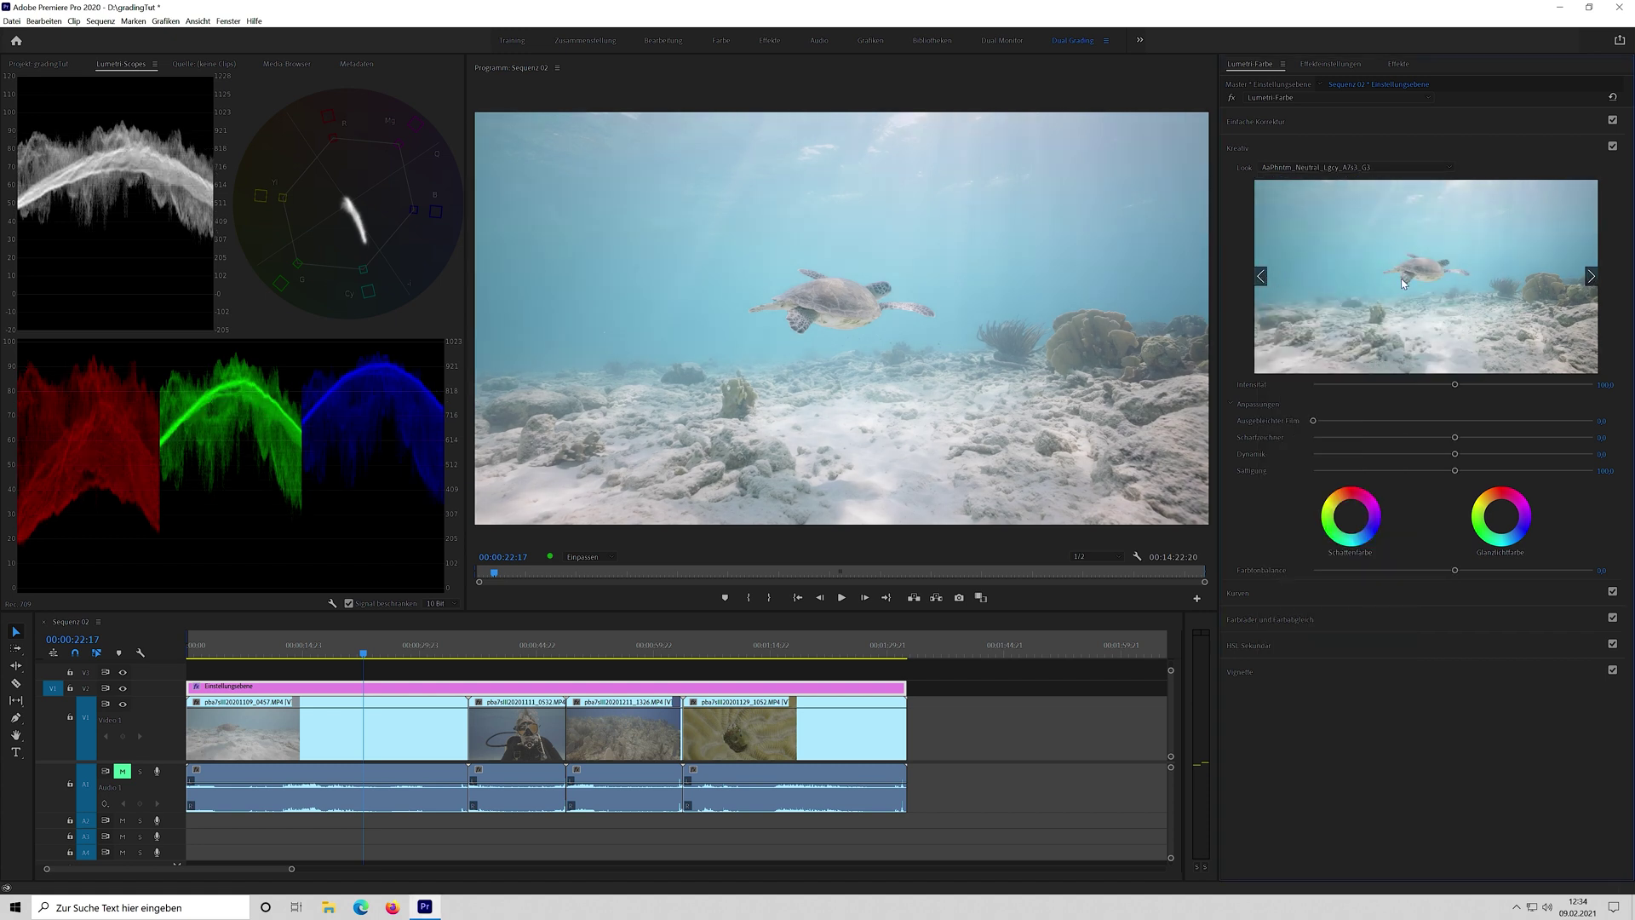
Scrub through the turtle and diver clips, toggling V2 to compare with and without the look.
drag(391, 654, 494, 668)
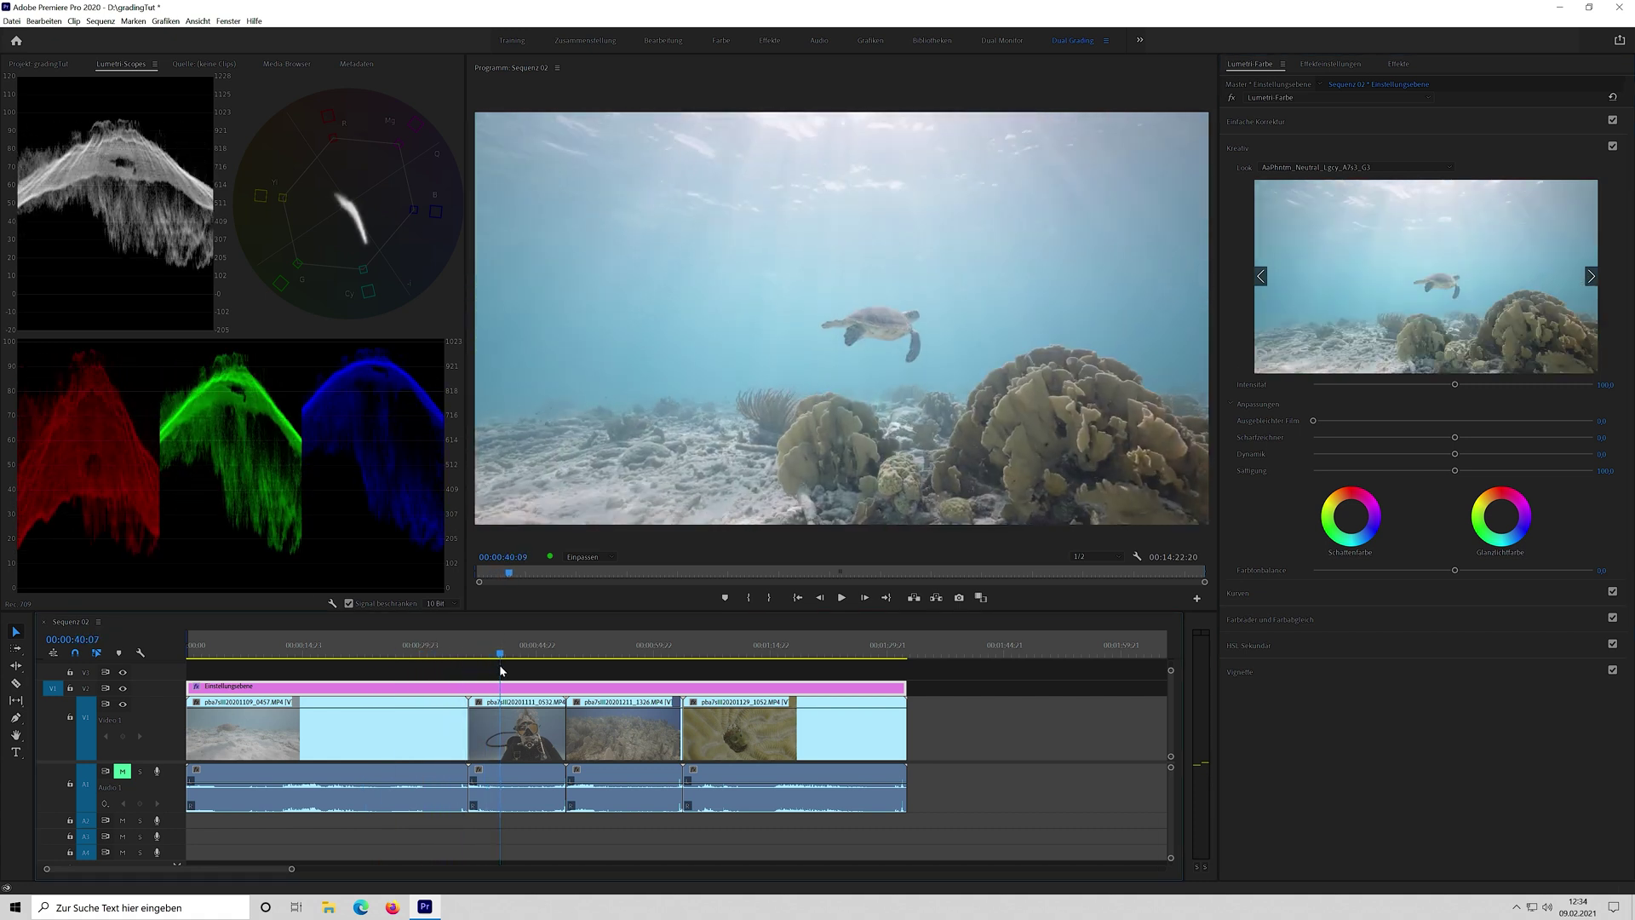
drag(501, 670, 619, 663)
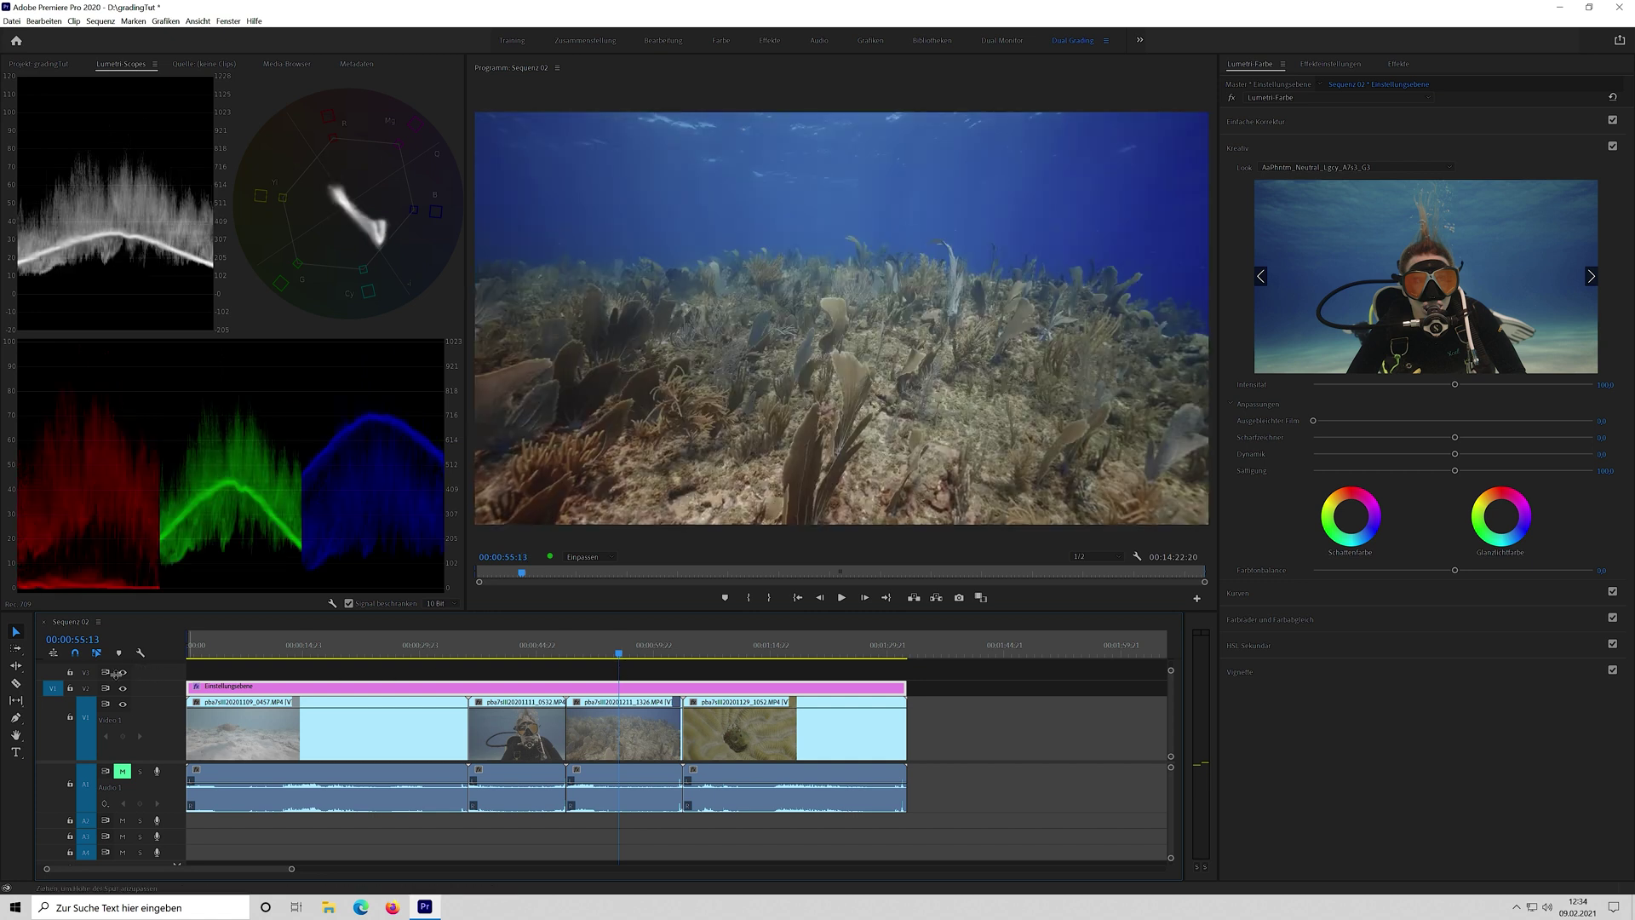
click(385, 654)
click(124, 688)
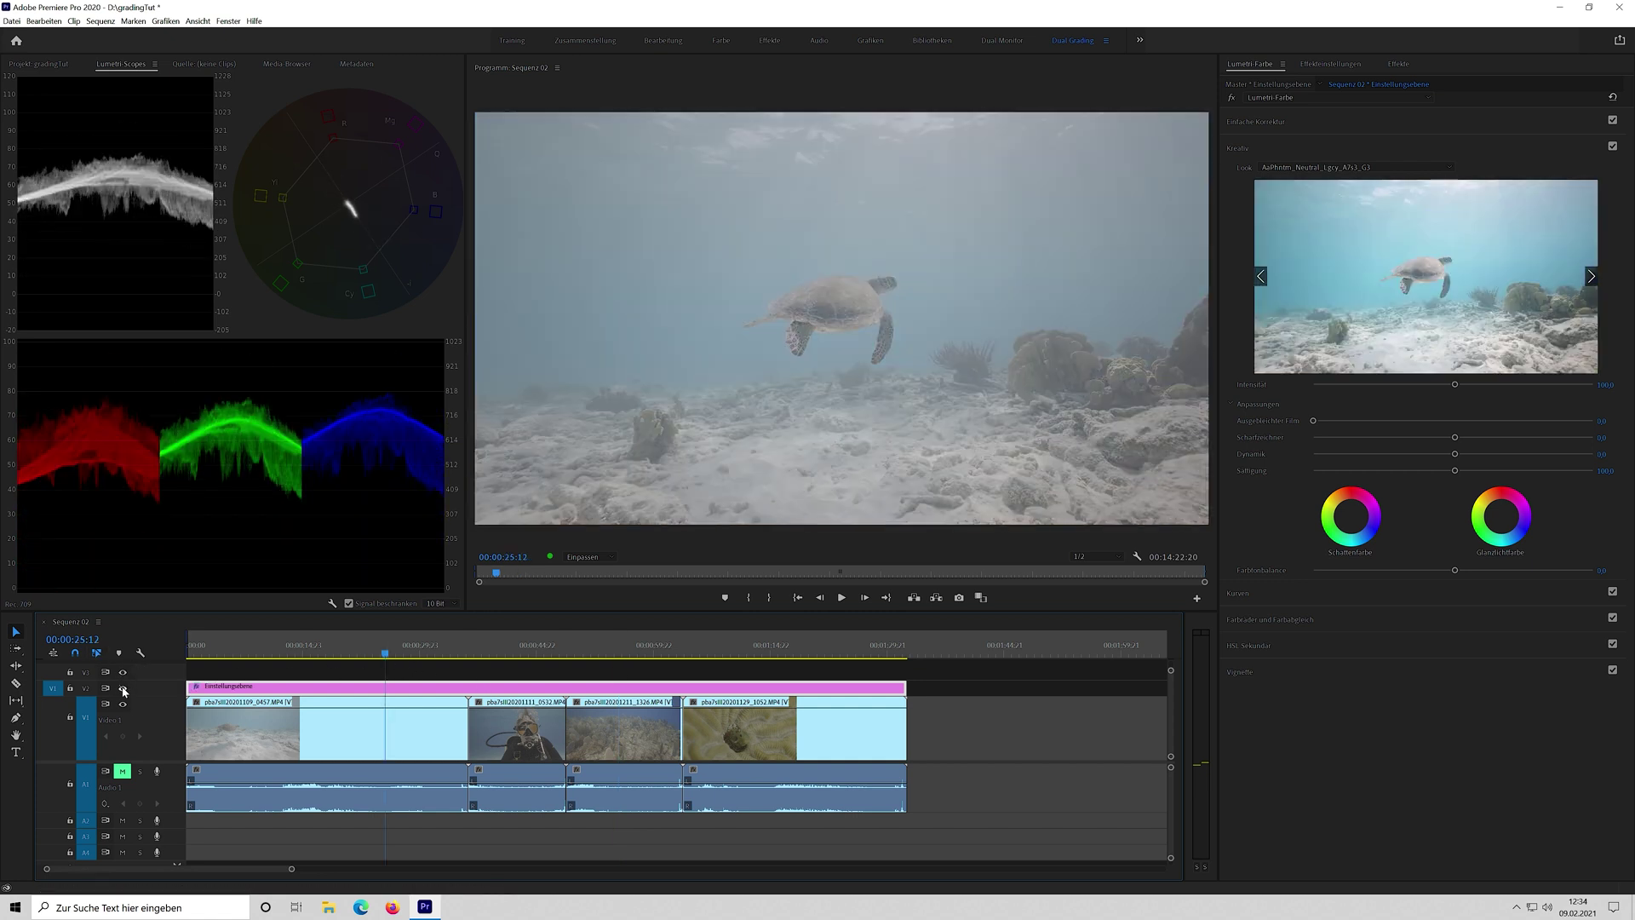
click(123, 689)
click(123, 689)
click(123, 689)
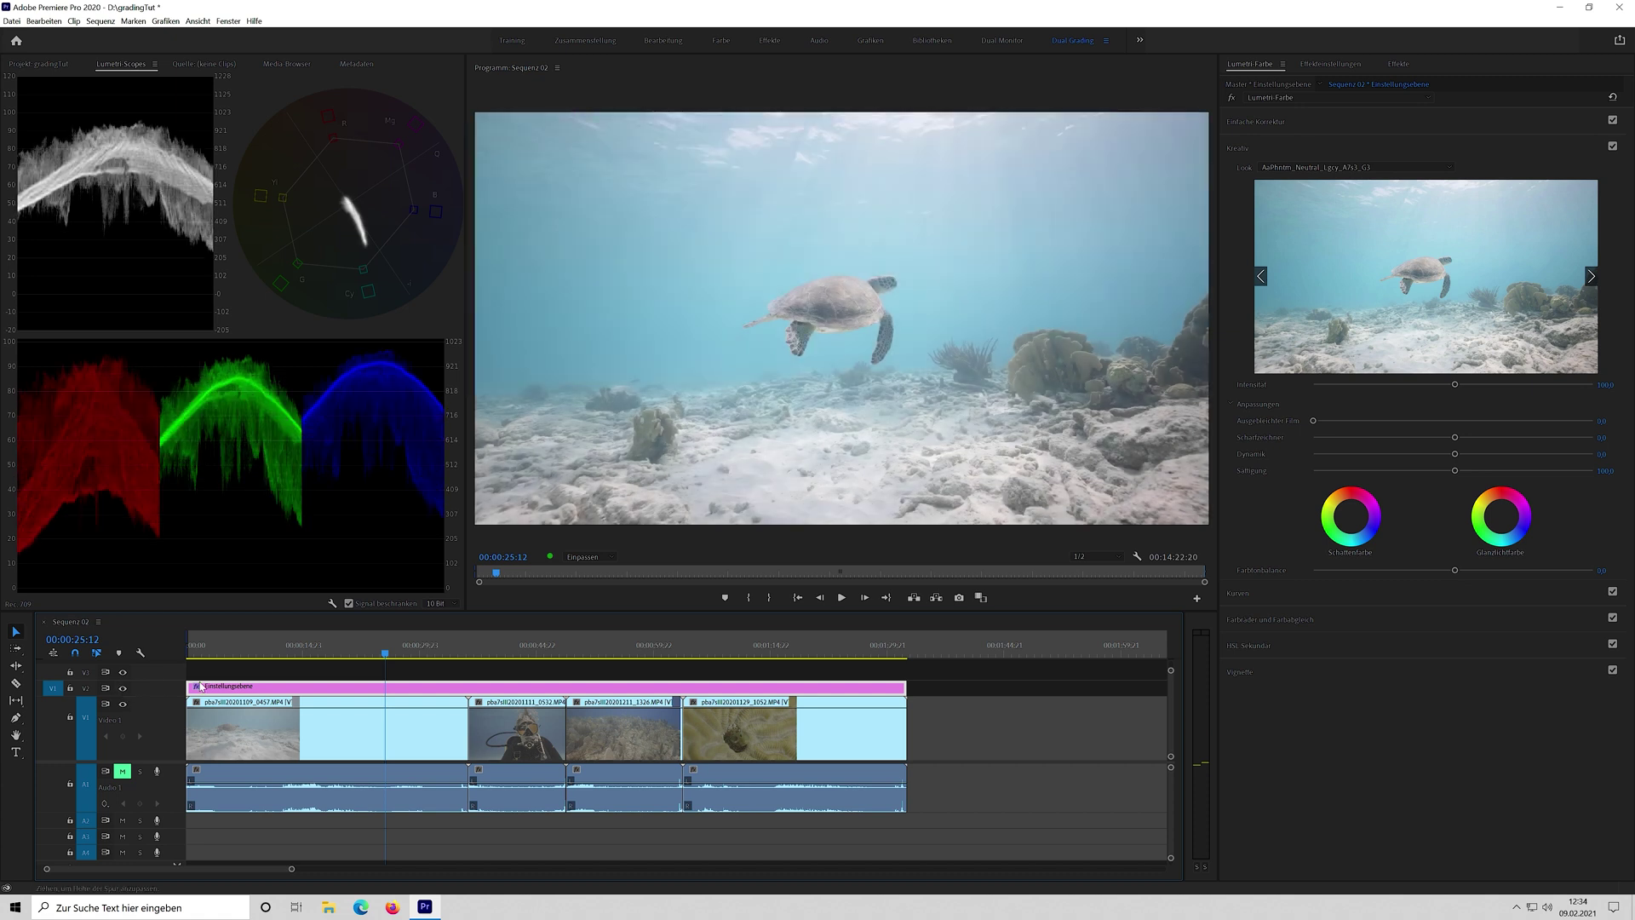
click(283, 654)
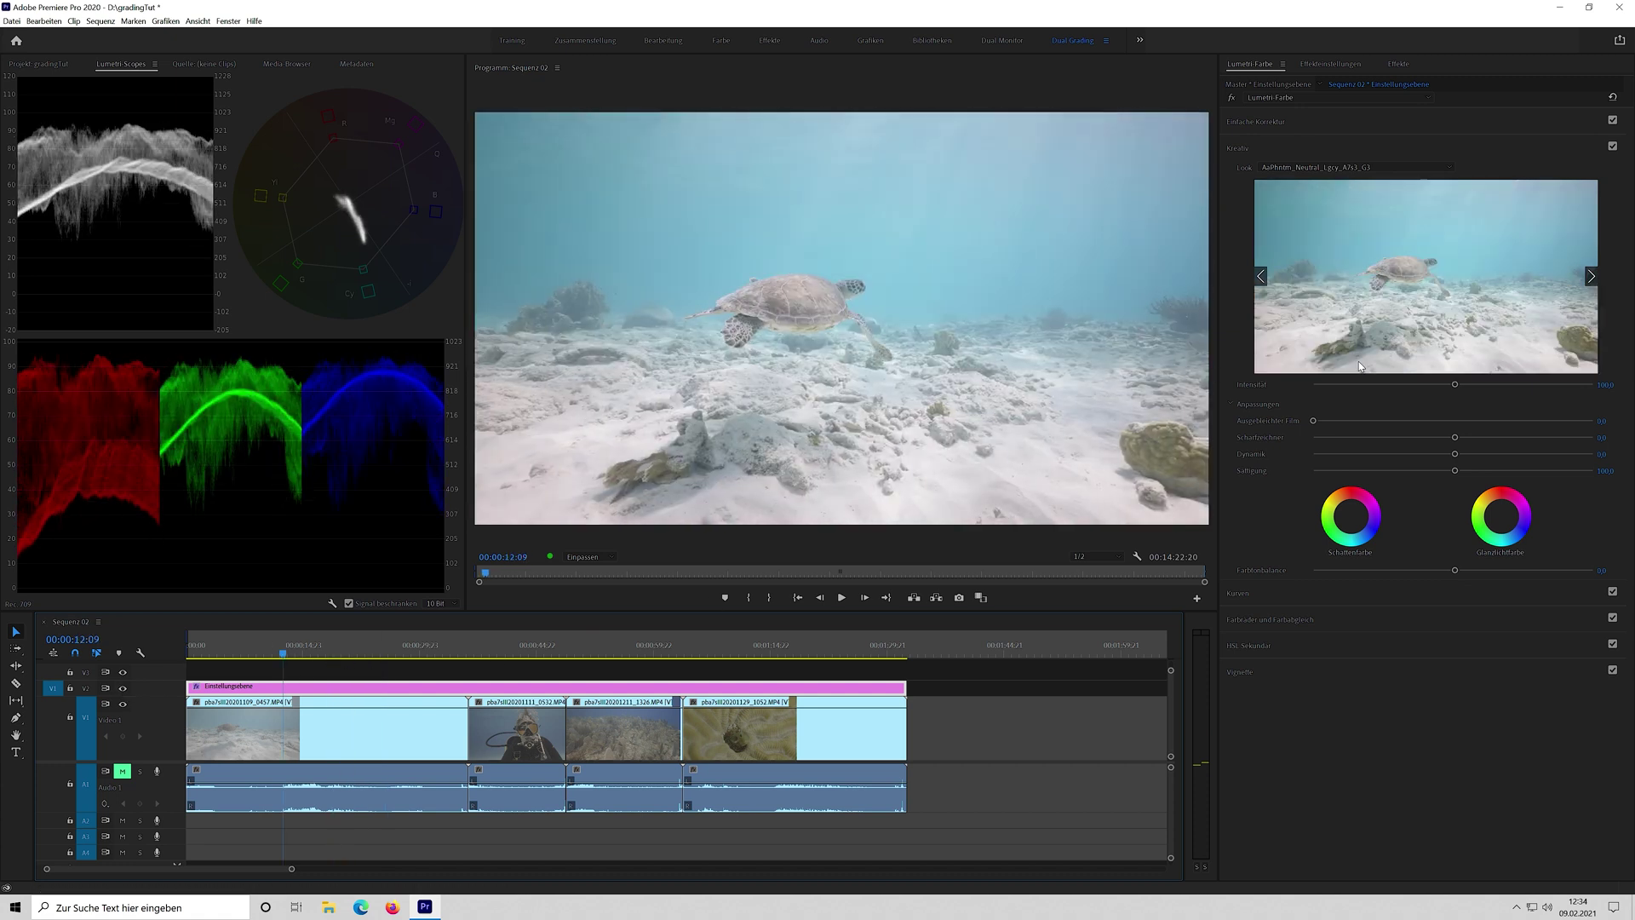
Set the look Intensity to 90 and Sharpen to 30.
drag(1455, 385, 1439, 387)
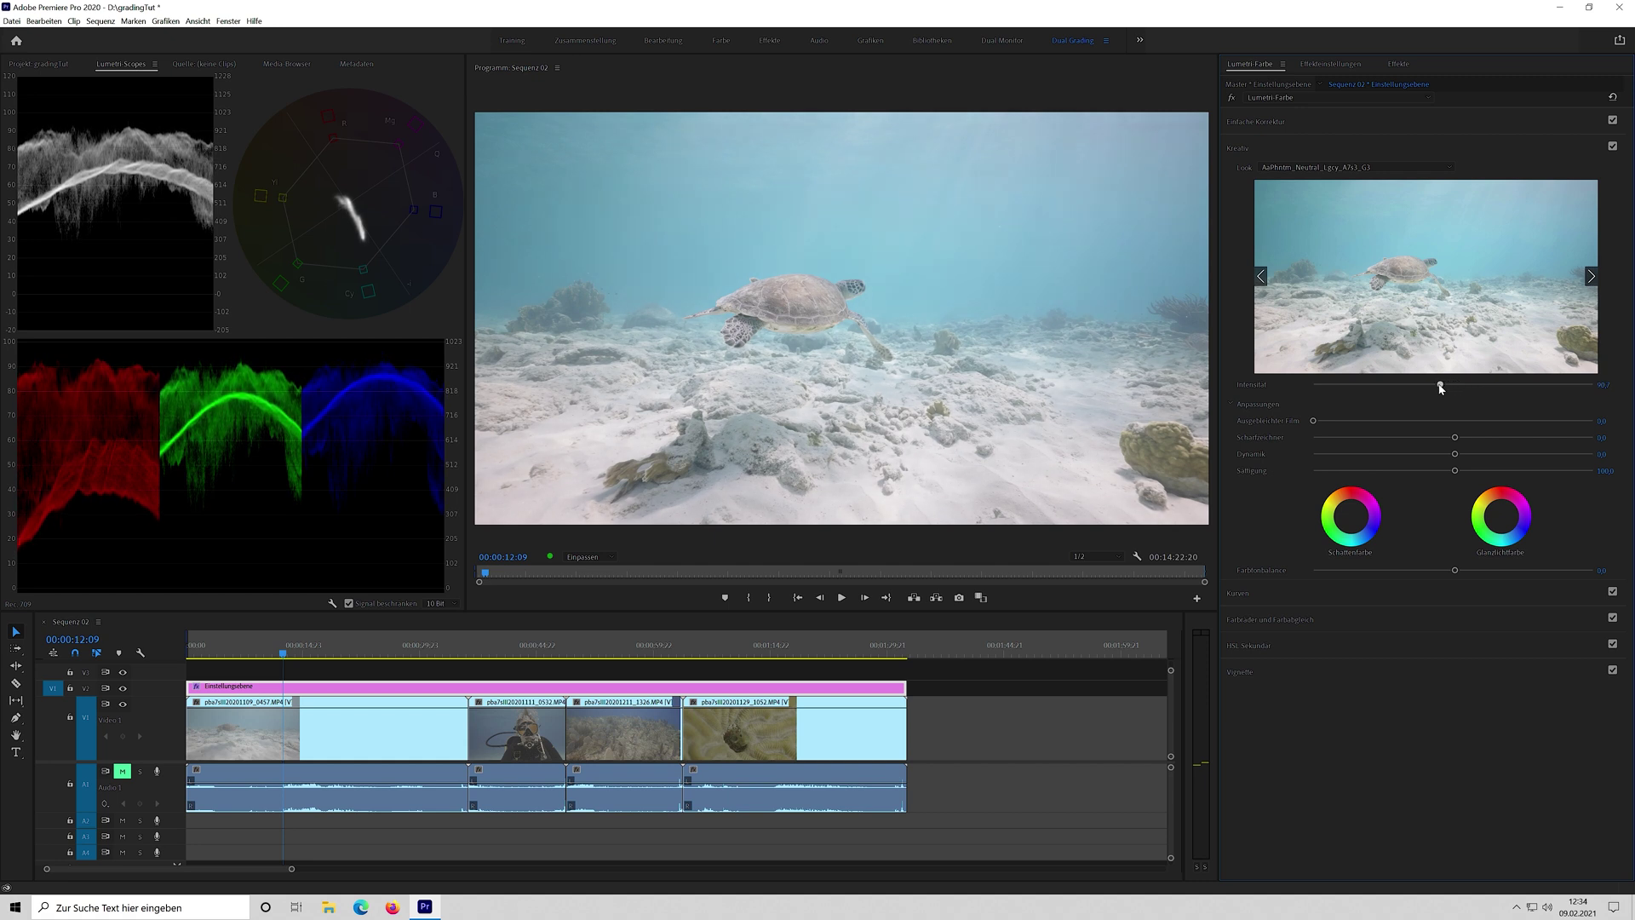
click(1605, 385)
text(90)
key(Return)
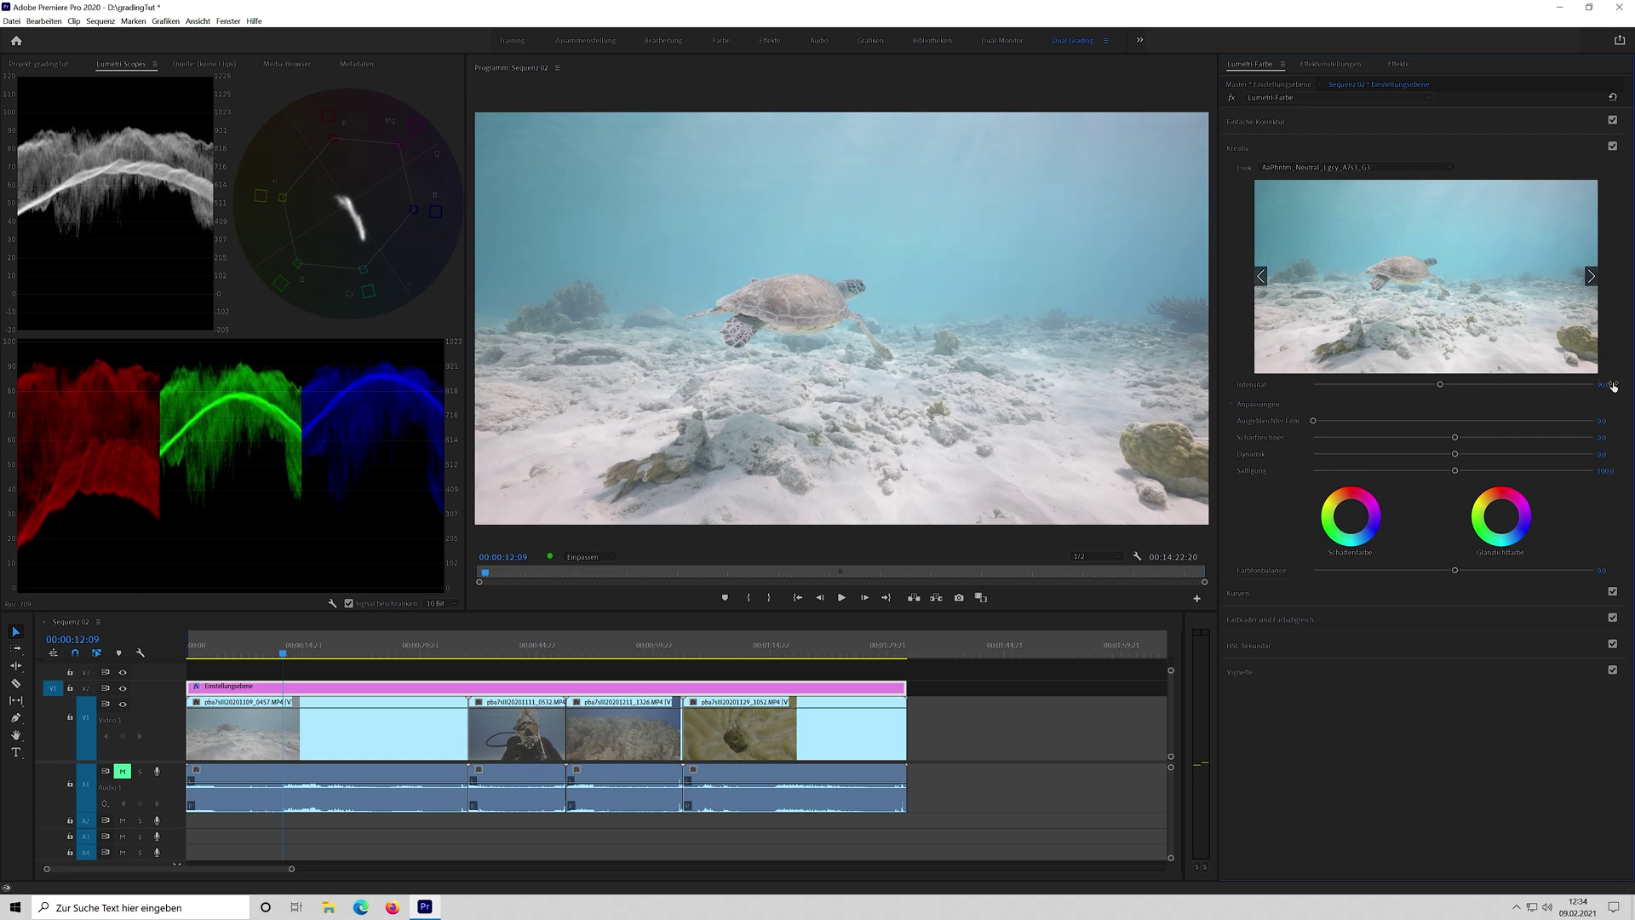
drag(1454, 437, 1495, 438)
click(1609, 438)
text(30)
key(Return)
Add two points on the Luma vs Sat curve and drag both endpoints to the bottom.
click(1264, 594)
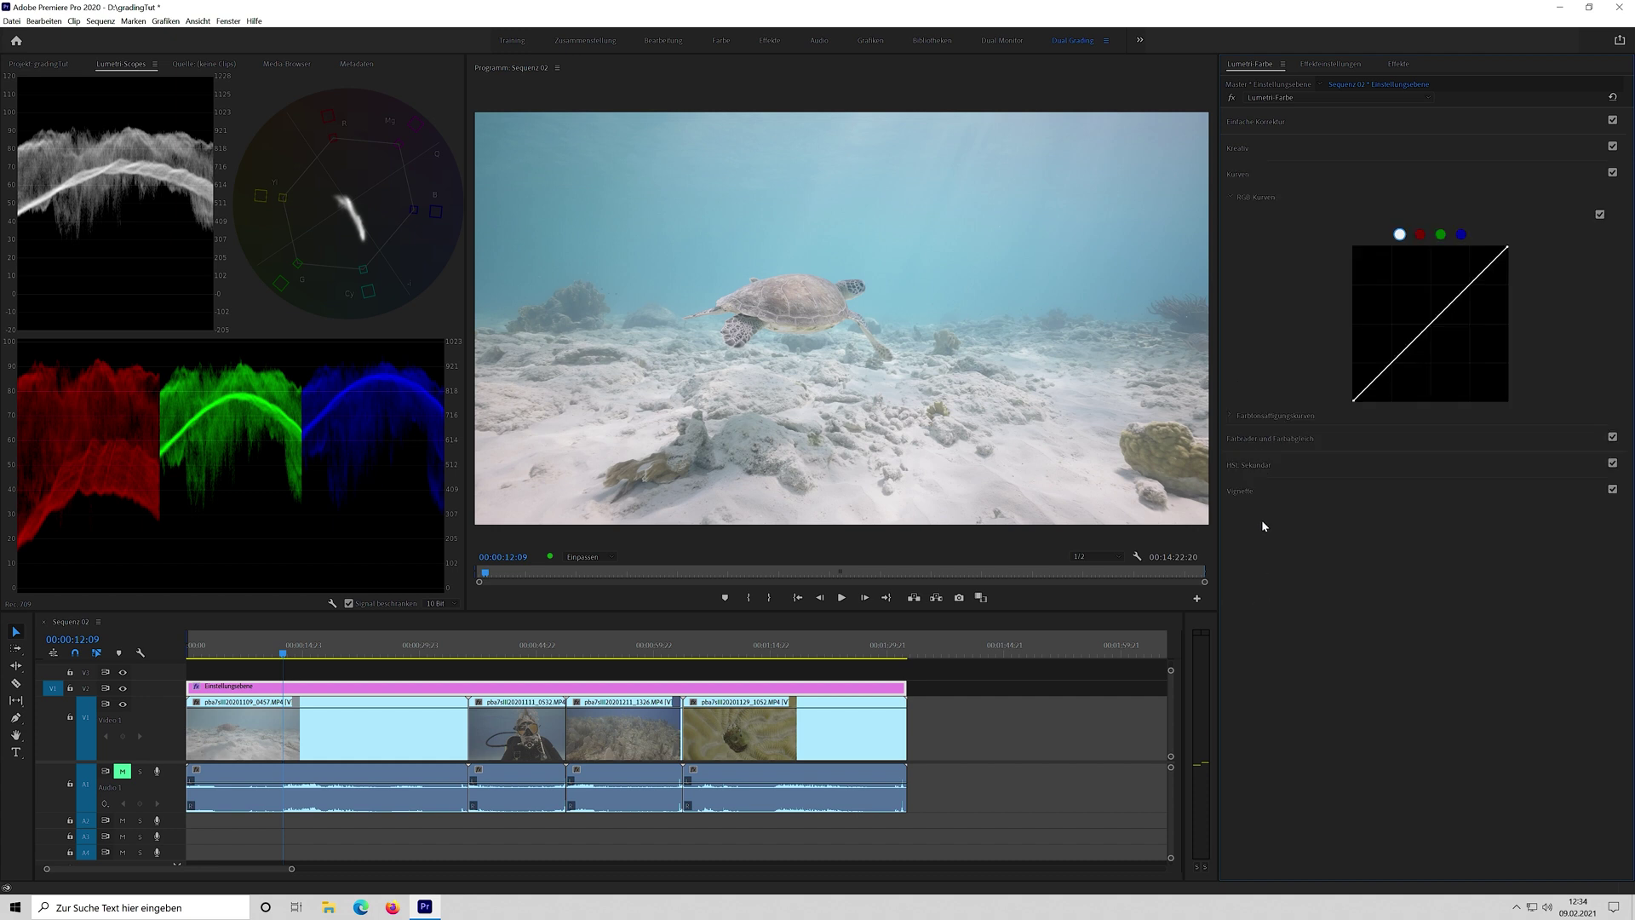
click(1229, 415)
scroll(1360, 582, down, 1)
scroll(1359, 583, down, 10)
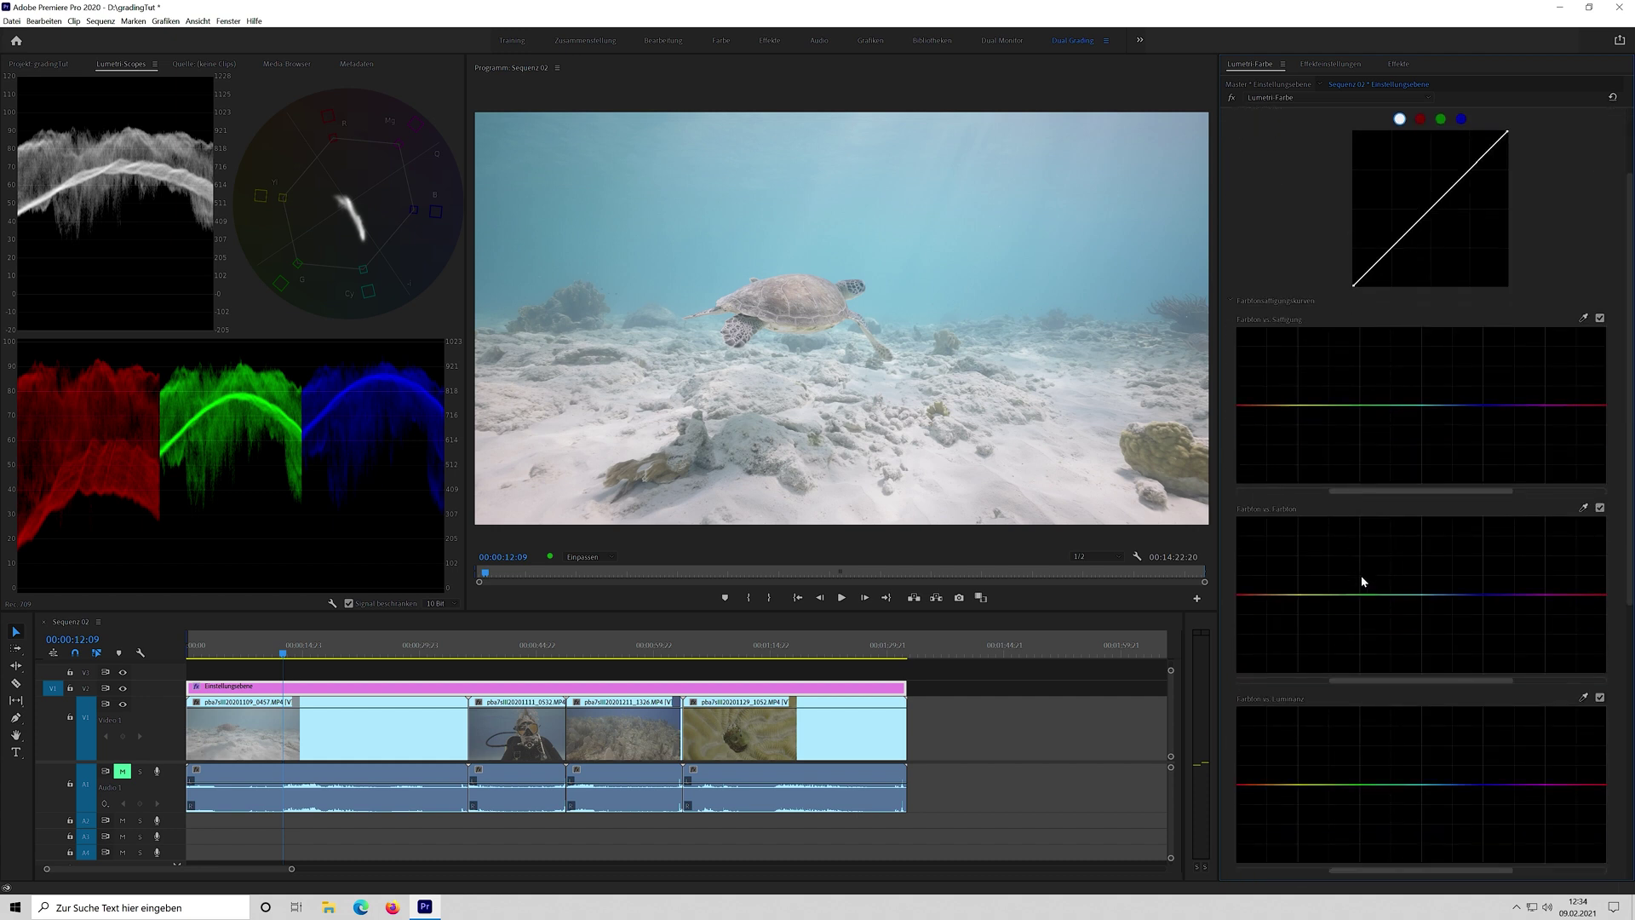
scroll(1372, 582, down, 1)
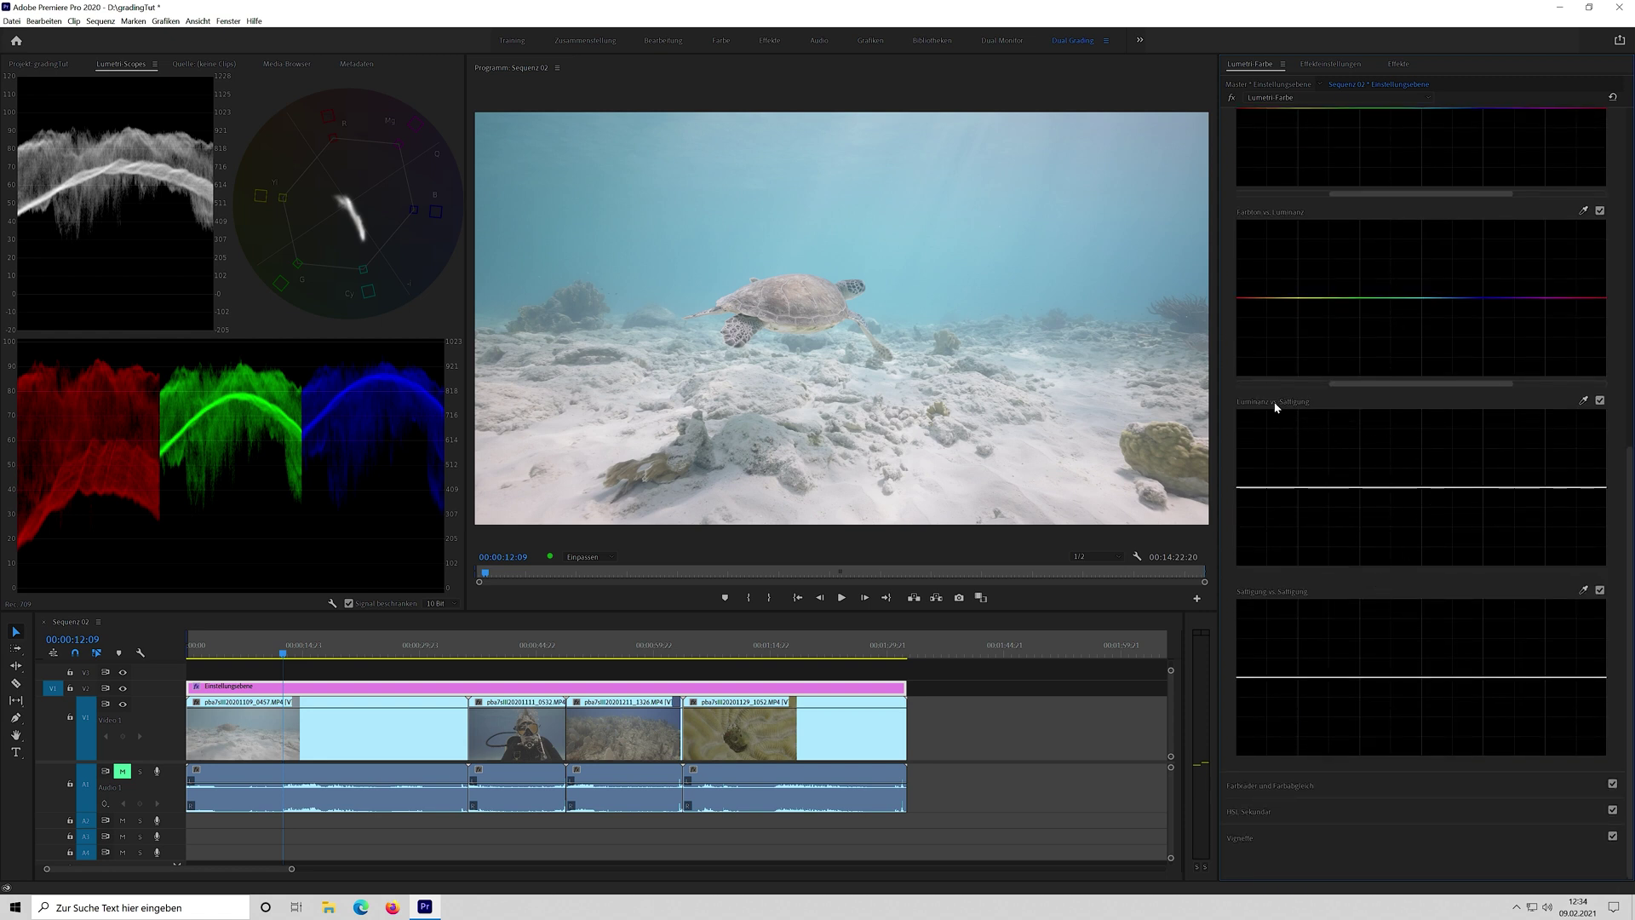
click(1265, 487)
click(1577, 488)
drag(1239, 489, 1216, 609)
drag(1606, 488, 1611, 597)
scroll(1340, 525, up, 10)
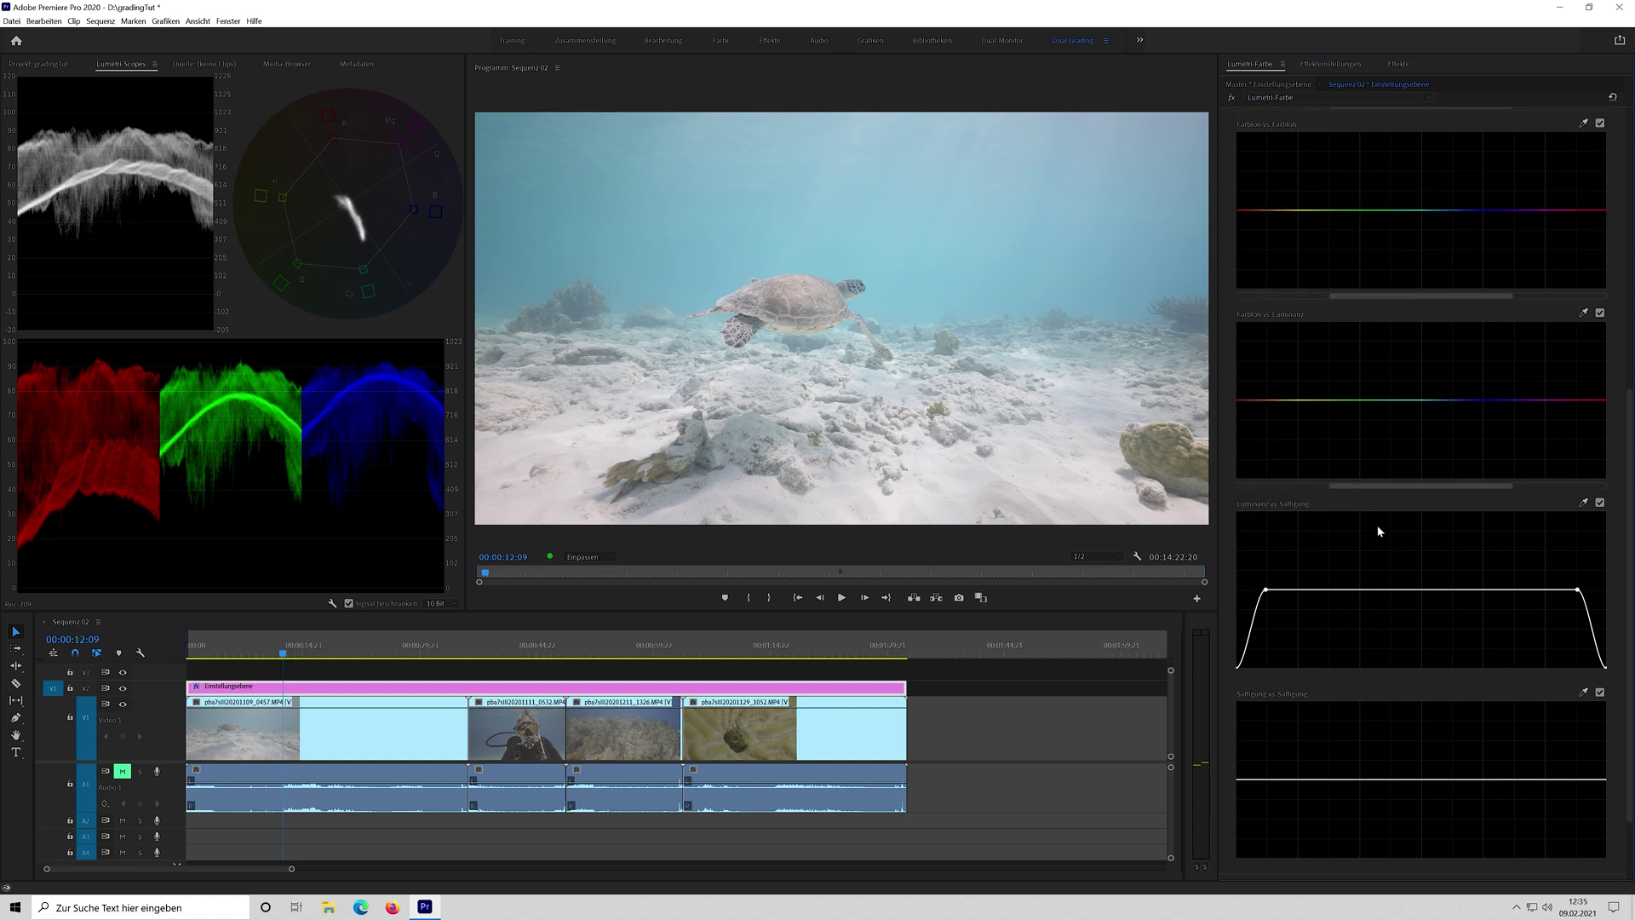
click(1230, 273)
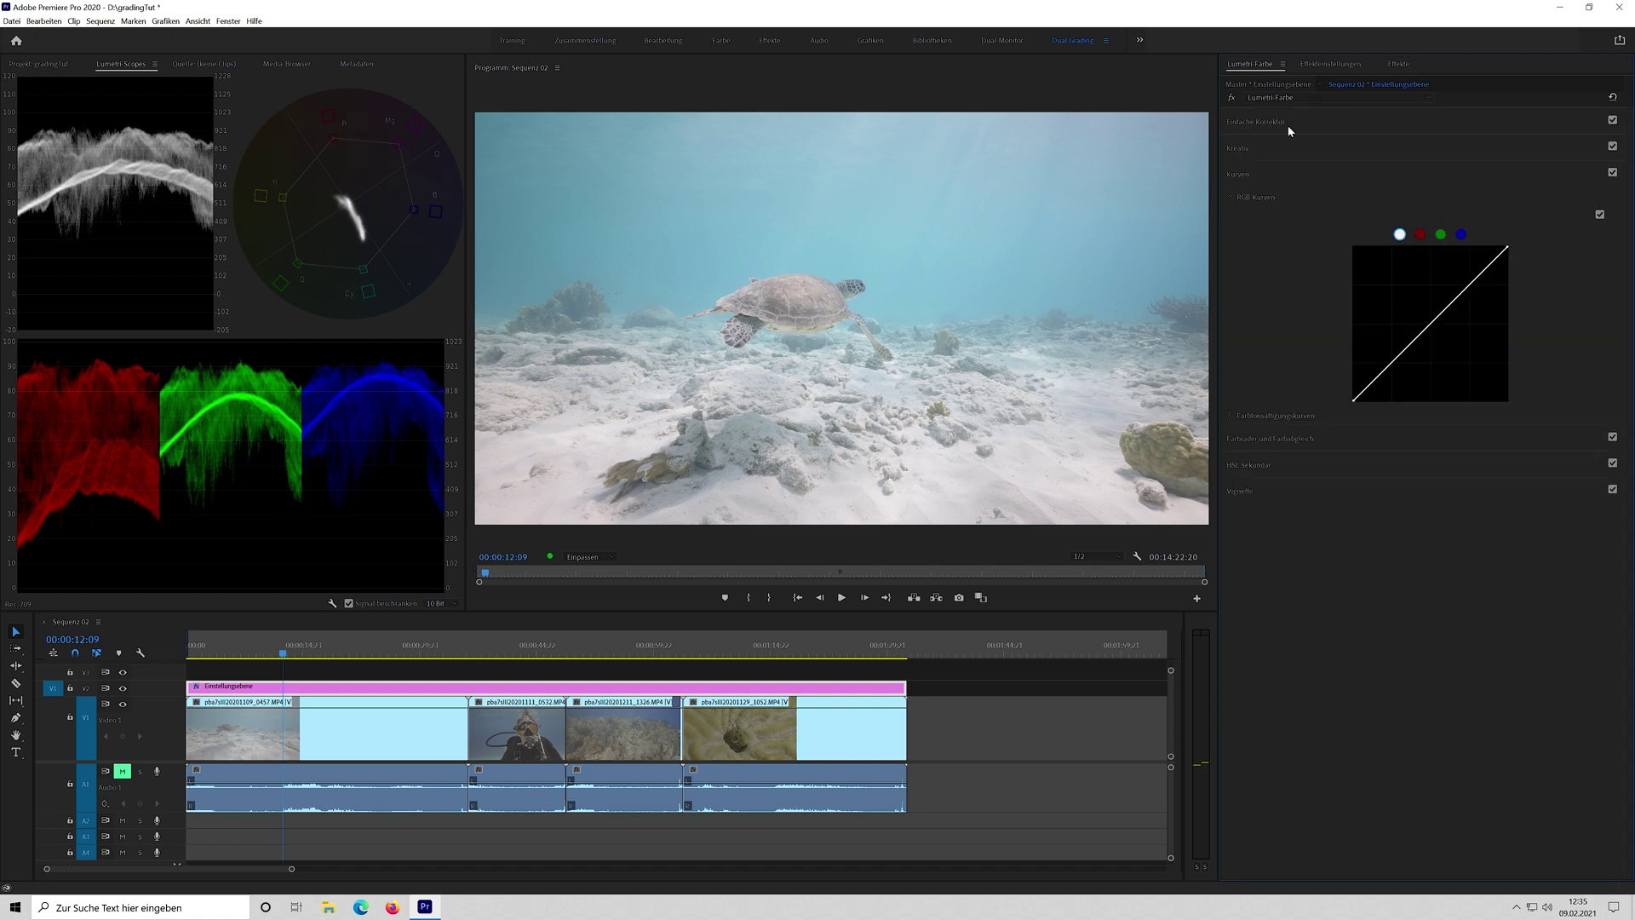
Expand Lumetri's Basic Correction and then the RGB Curves section.
click(1321, 120)
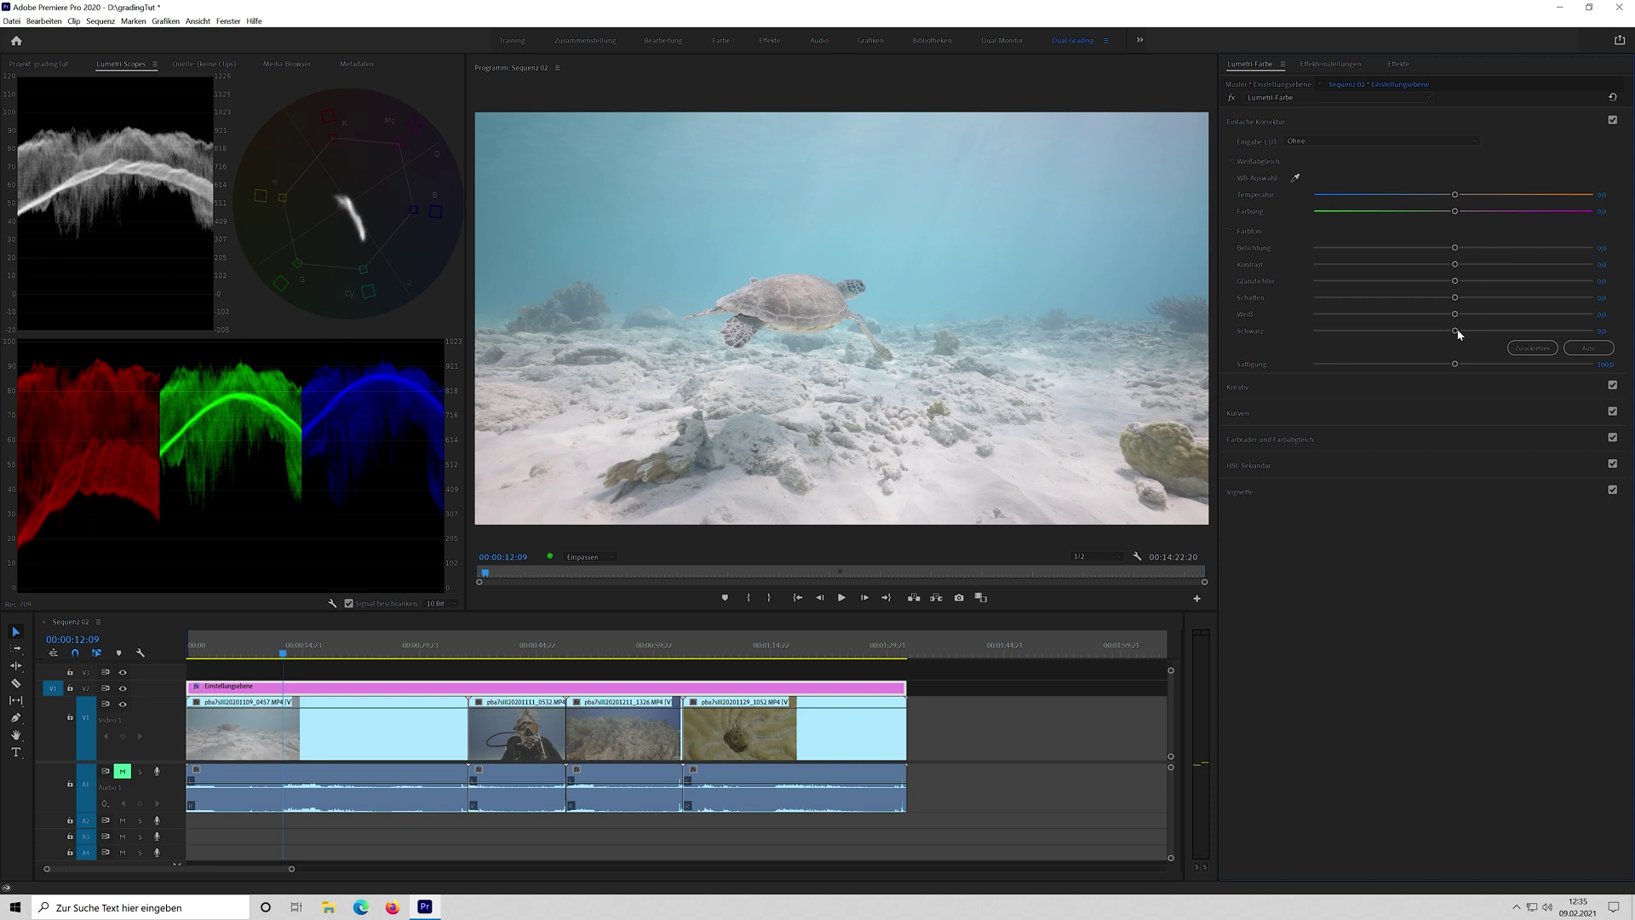
click(1357, 417)
Try an S-curve on the adjustment layer's RGB curve, then reset it to straight.
click(1389, 363)
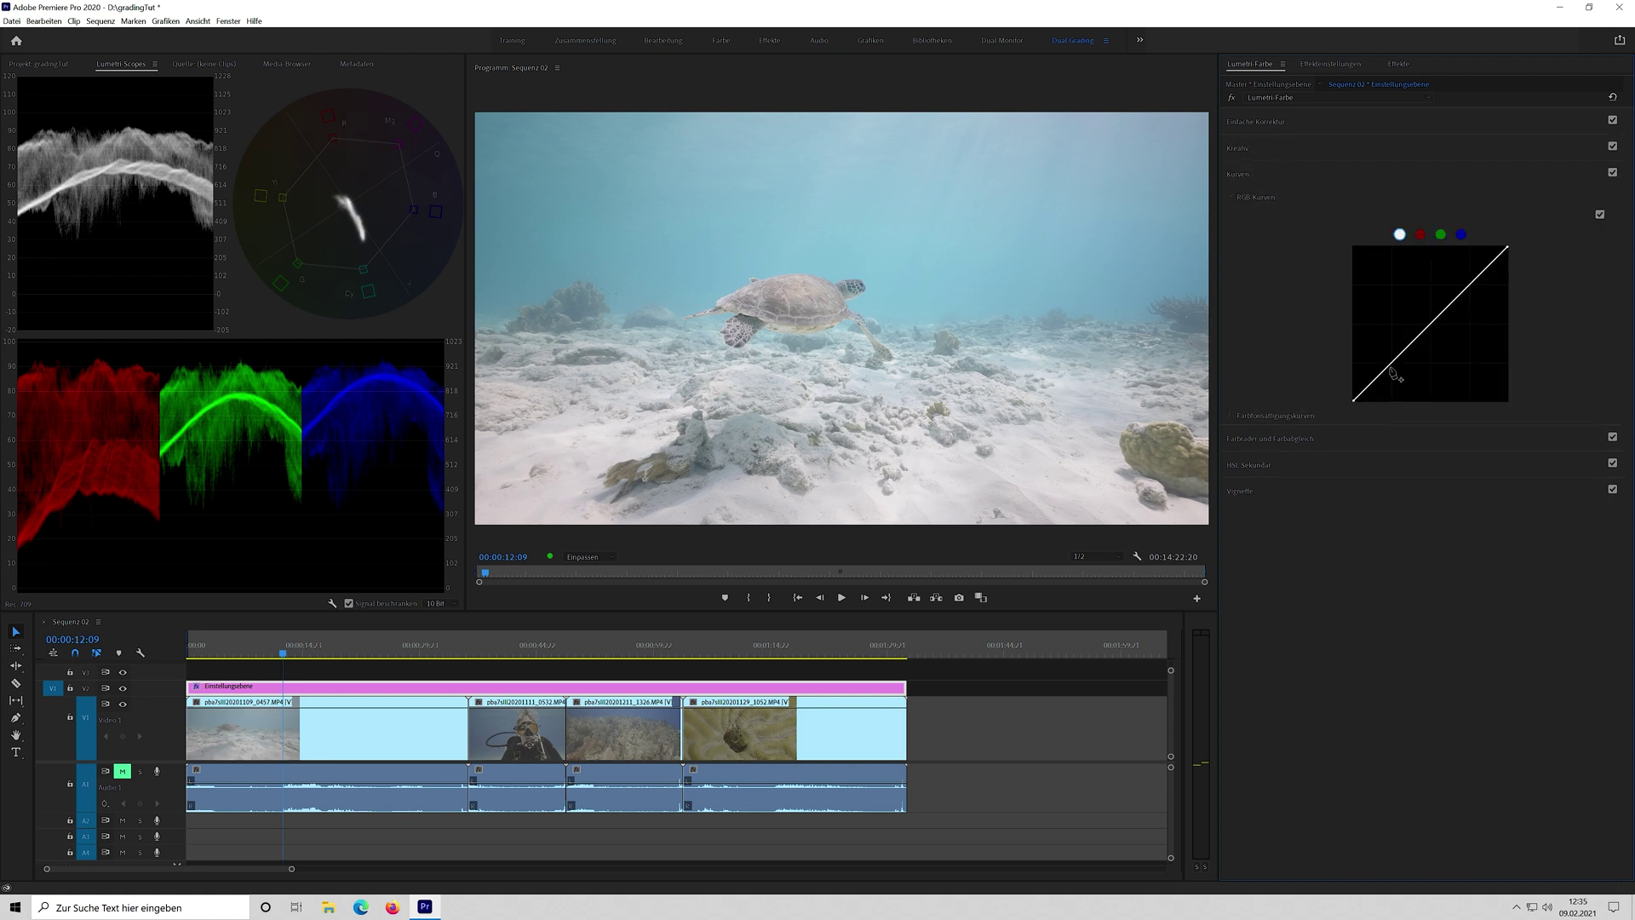
click(1431, 325)
click(1471, 282)
drag(1393, 371, 1398, 377)
double_click(1394, 372)
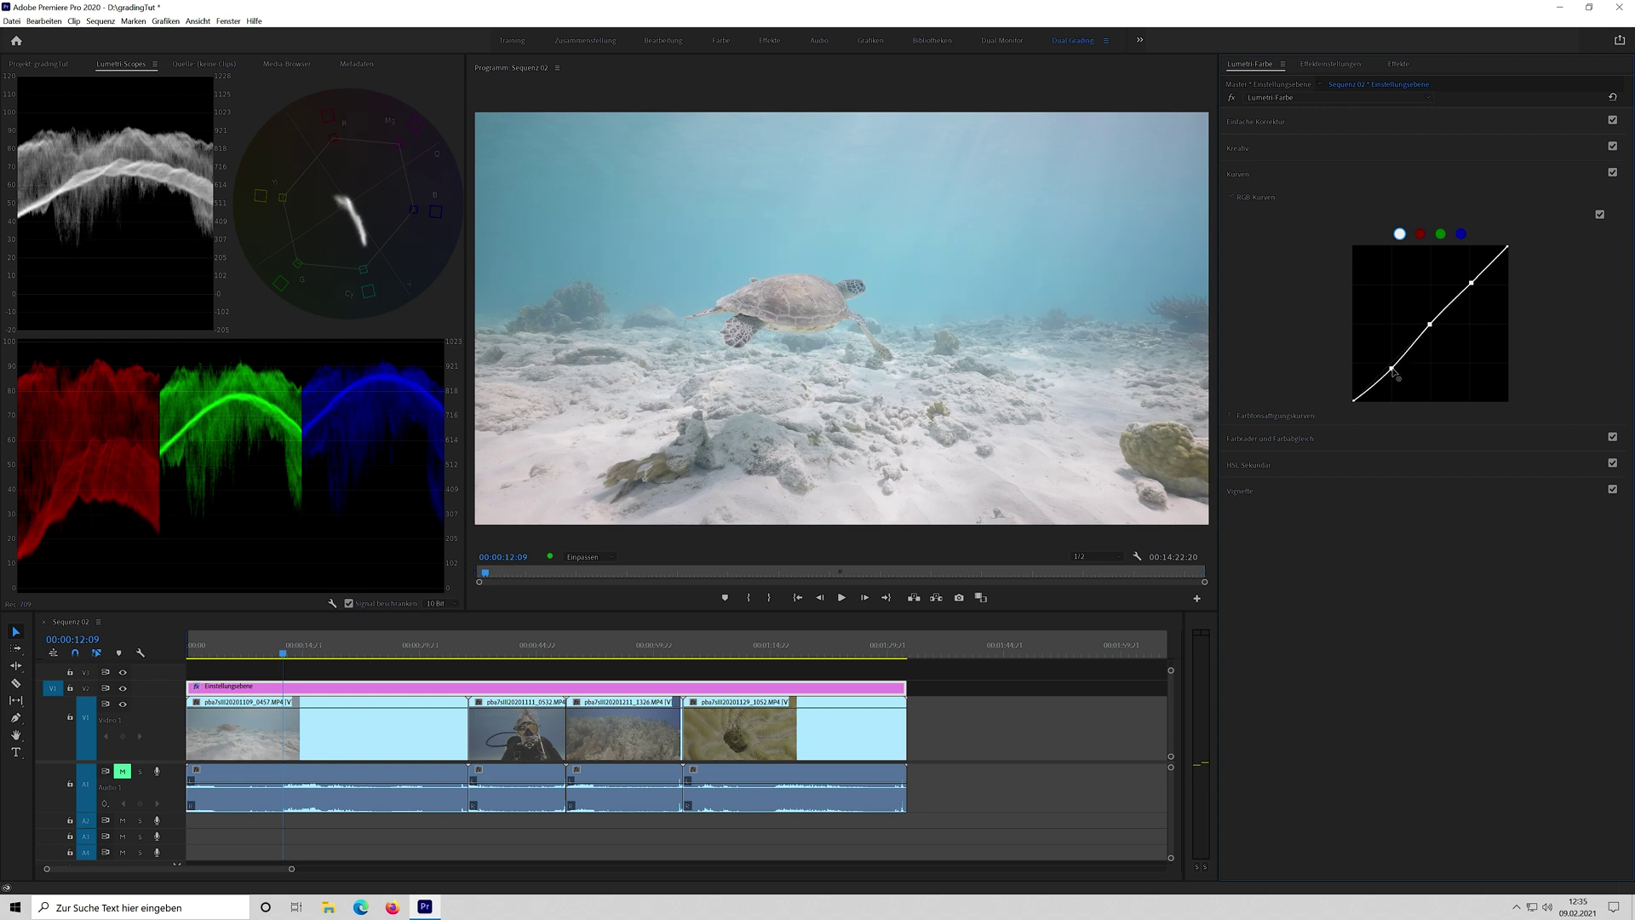
On the turtle clip, build an S-shaped master curve with shadow, highlight and midtone points.
click(323, 730)
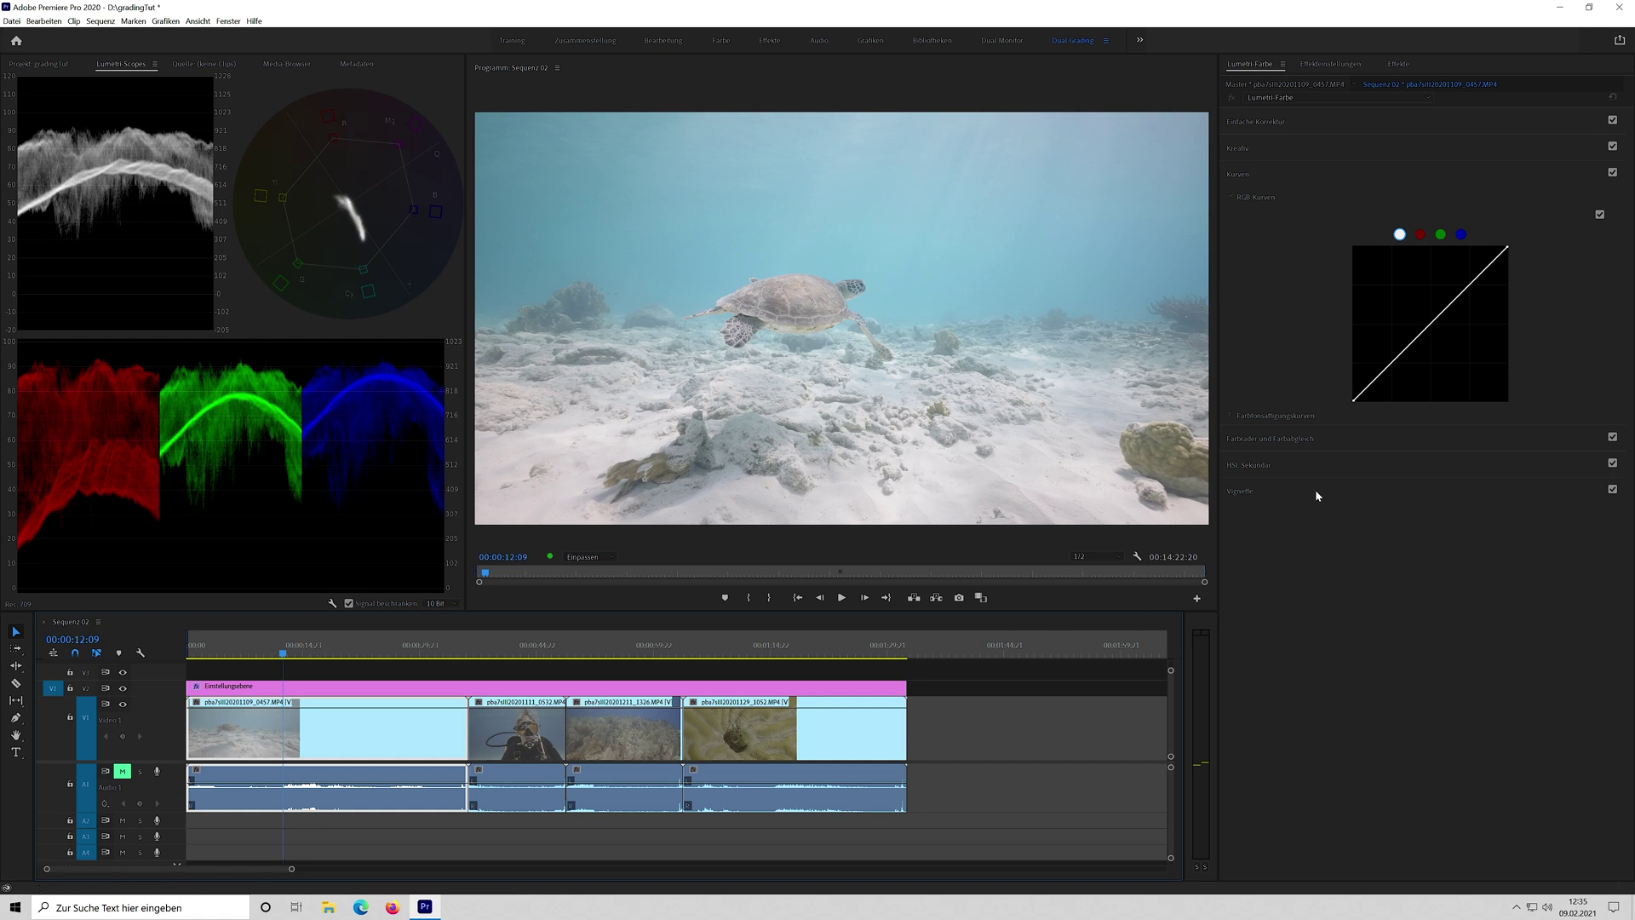
click(1389, 367)
click(1469, 286)
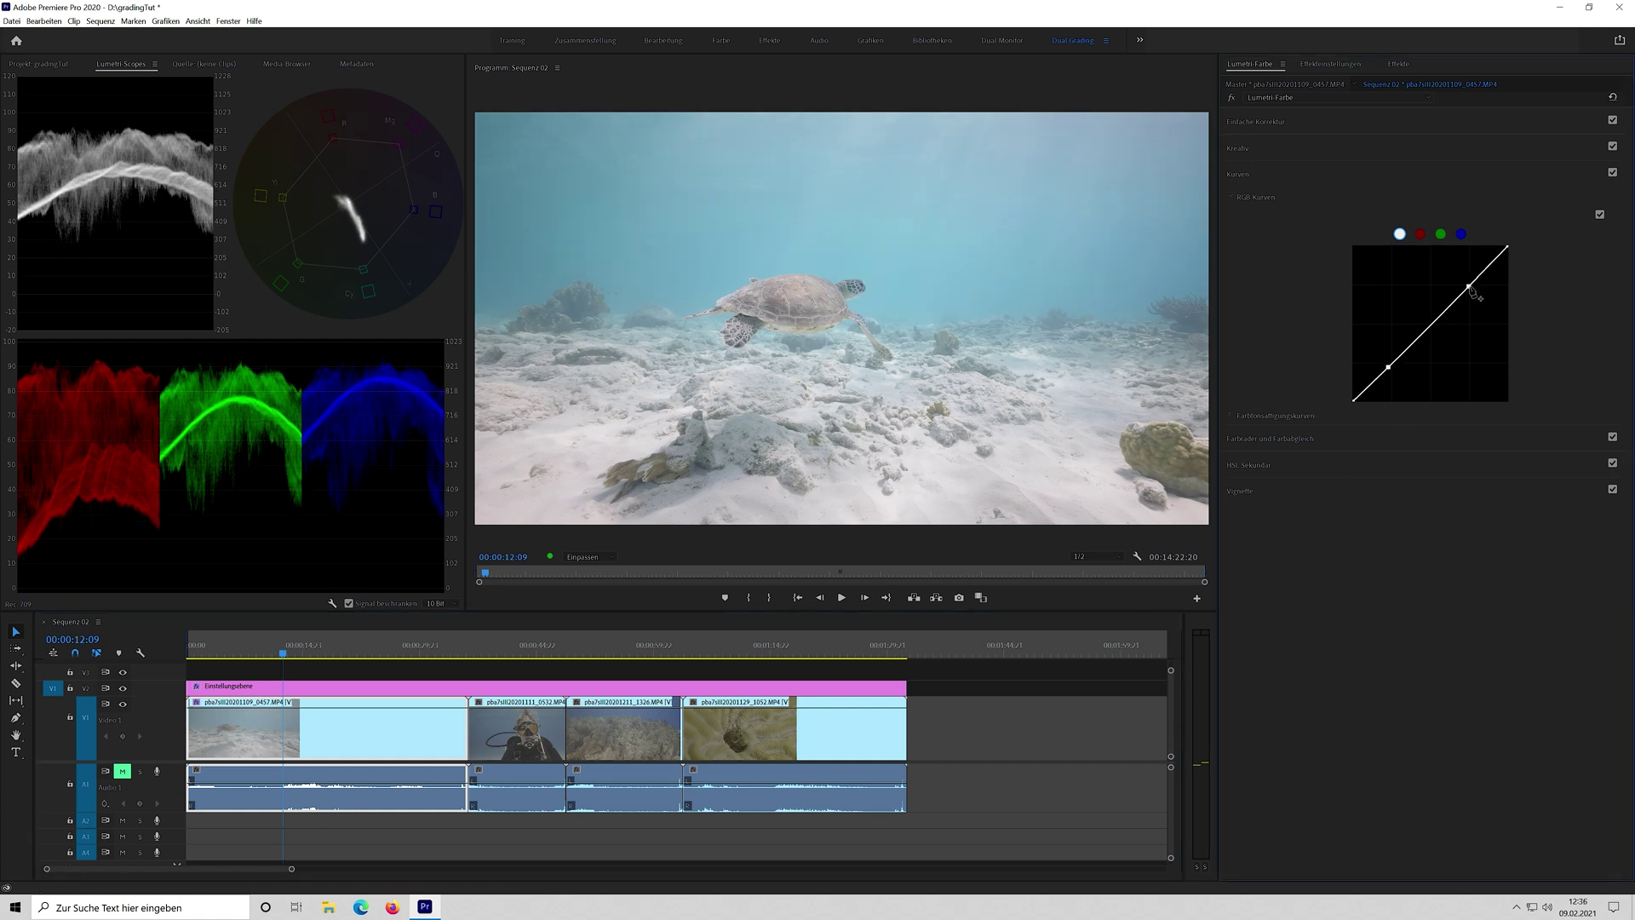
drag(1389, 368, 1392, 374)
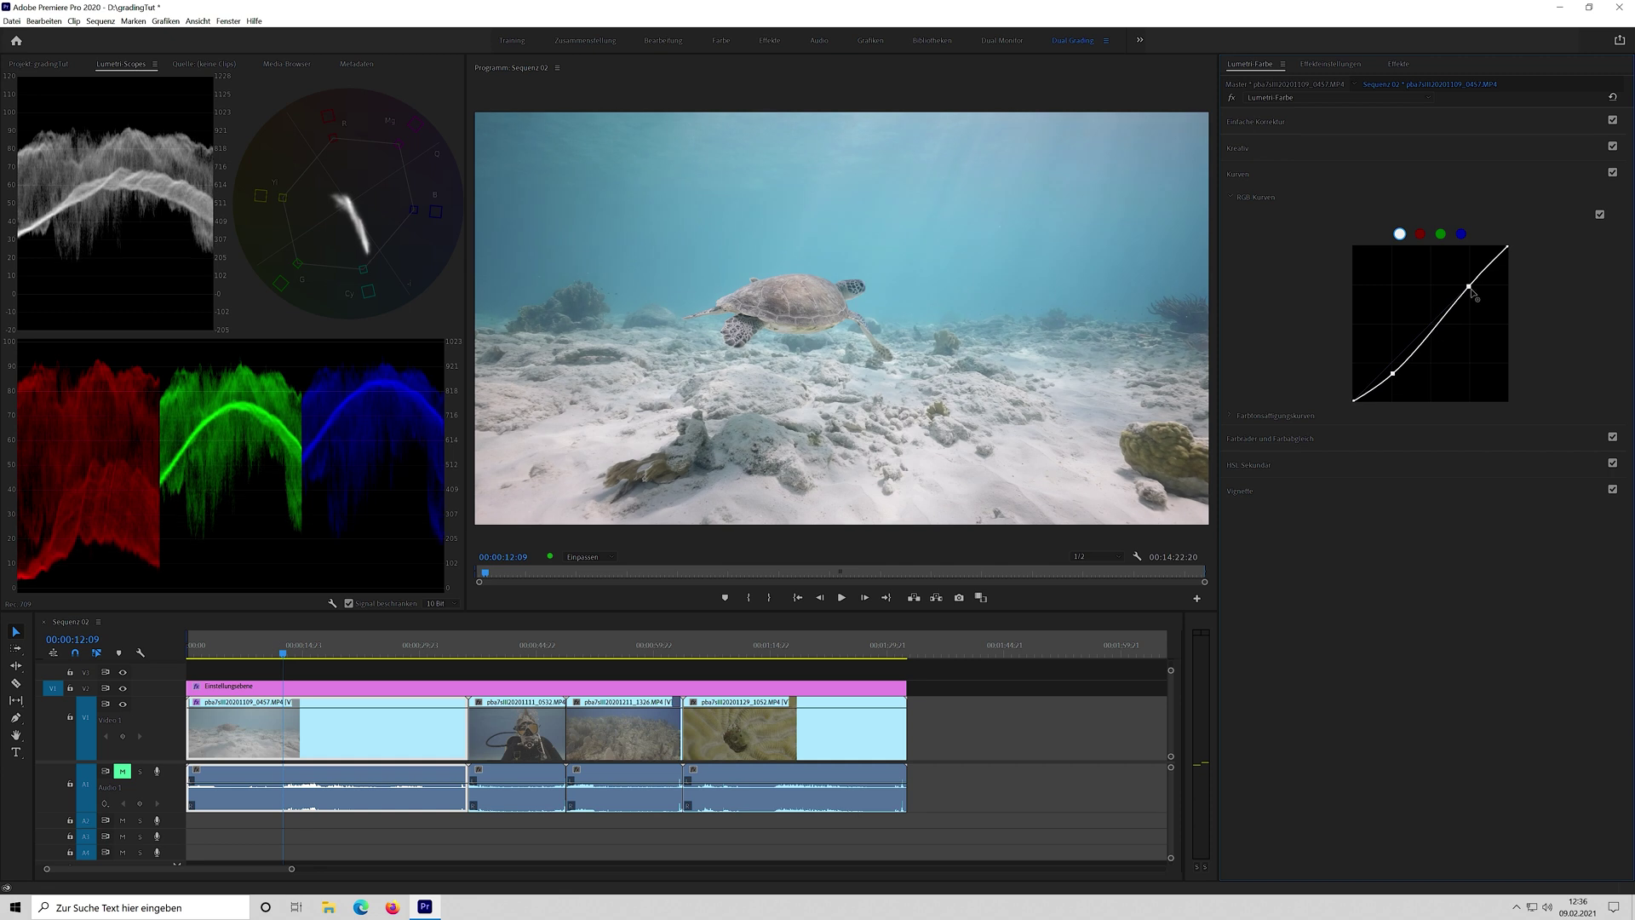
drag(1470, 288, 1465, 284)
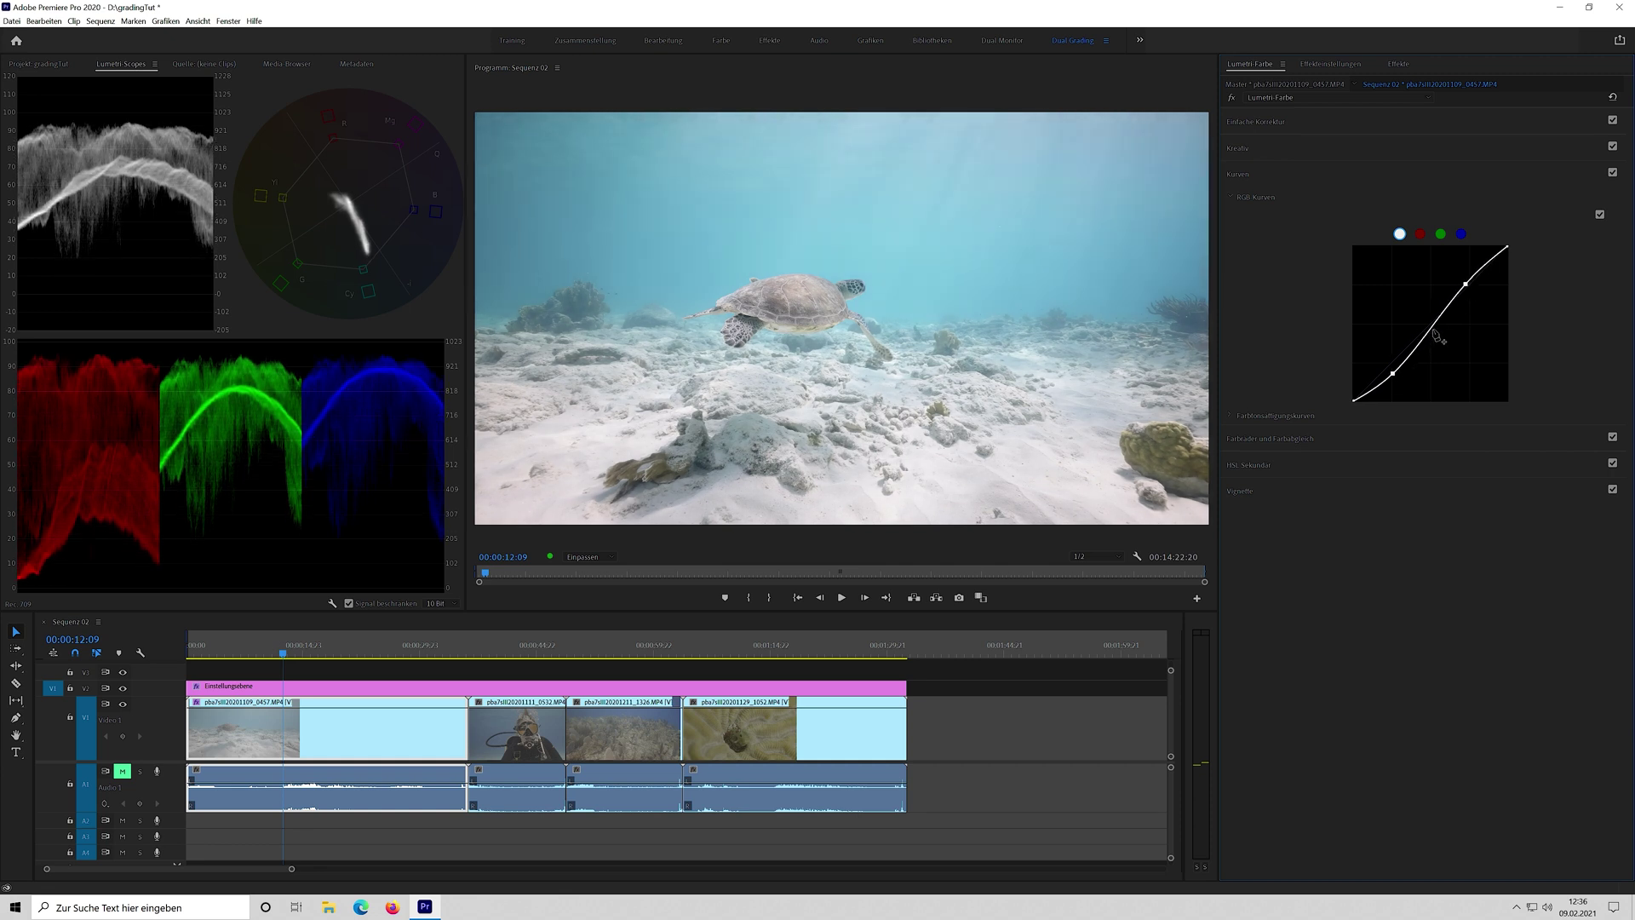
click(1430, 332)
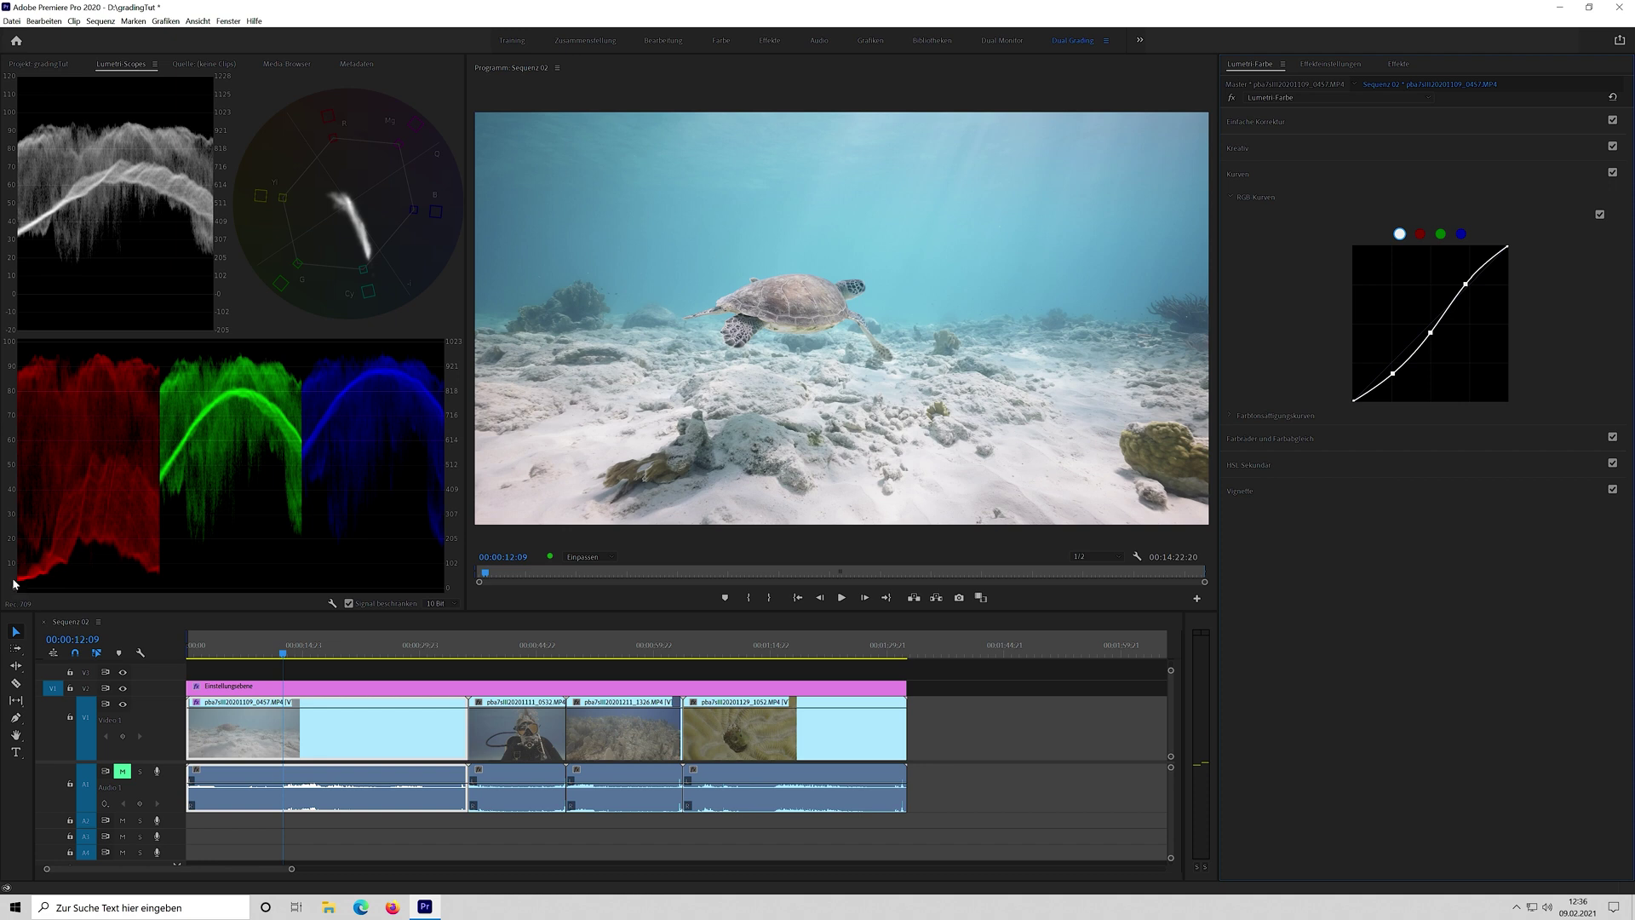
Darken the turtle's blacks, raise whites to about 3.9 and saturation to 119.8, previewing full-screen.
click(1381, 121)
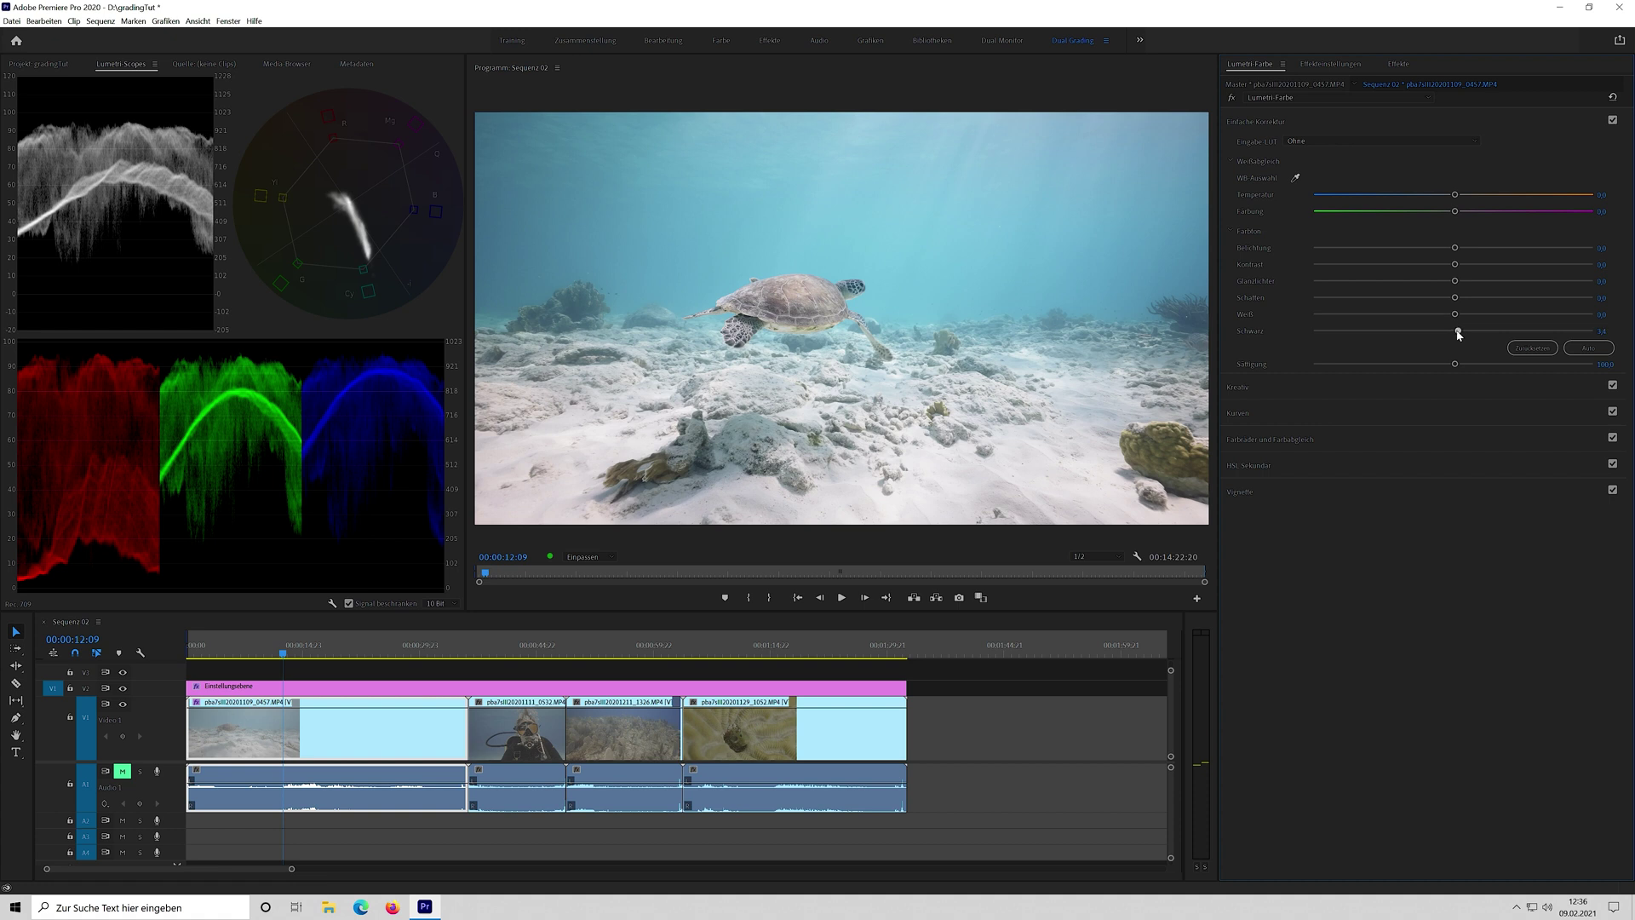
drag(1458, 335, 1430, 332)
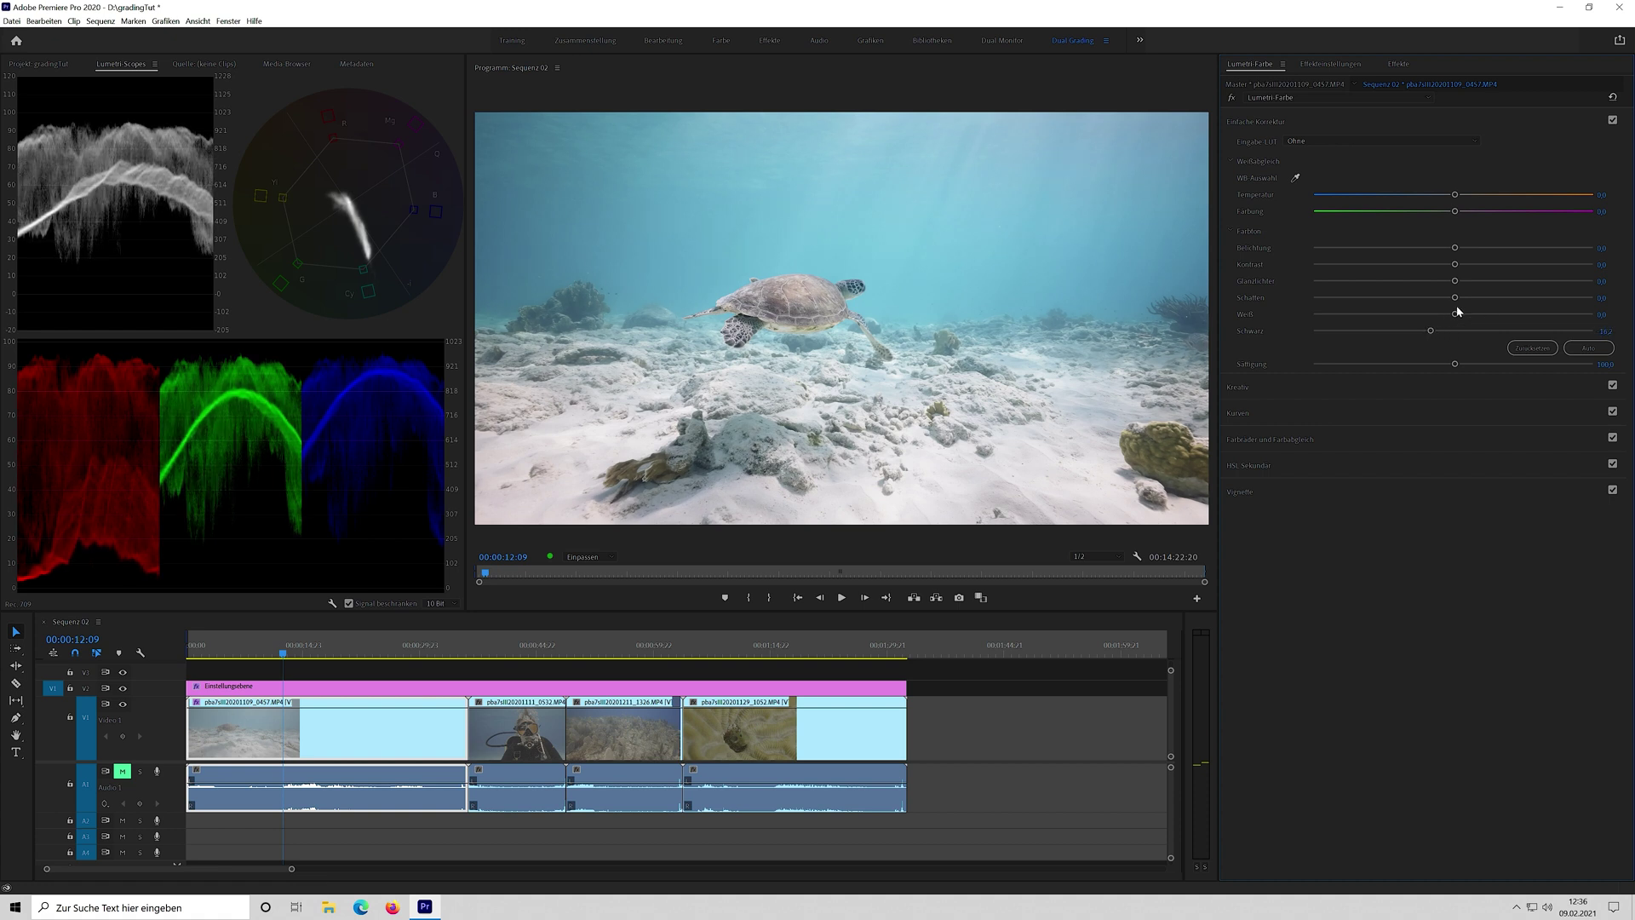
drag(1455, 315, 1469, 266)
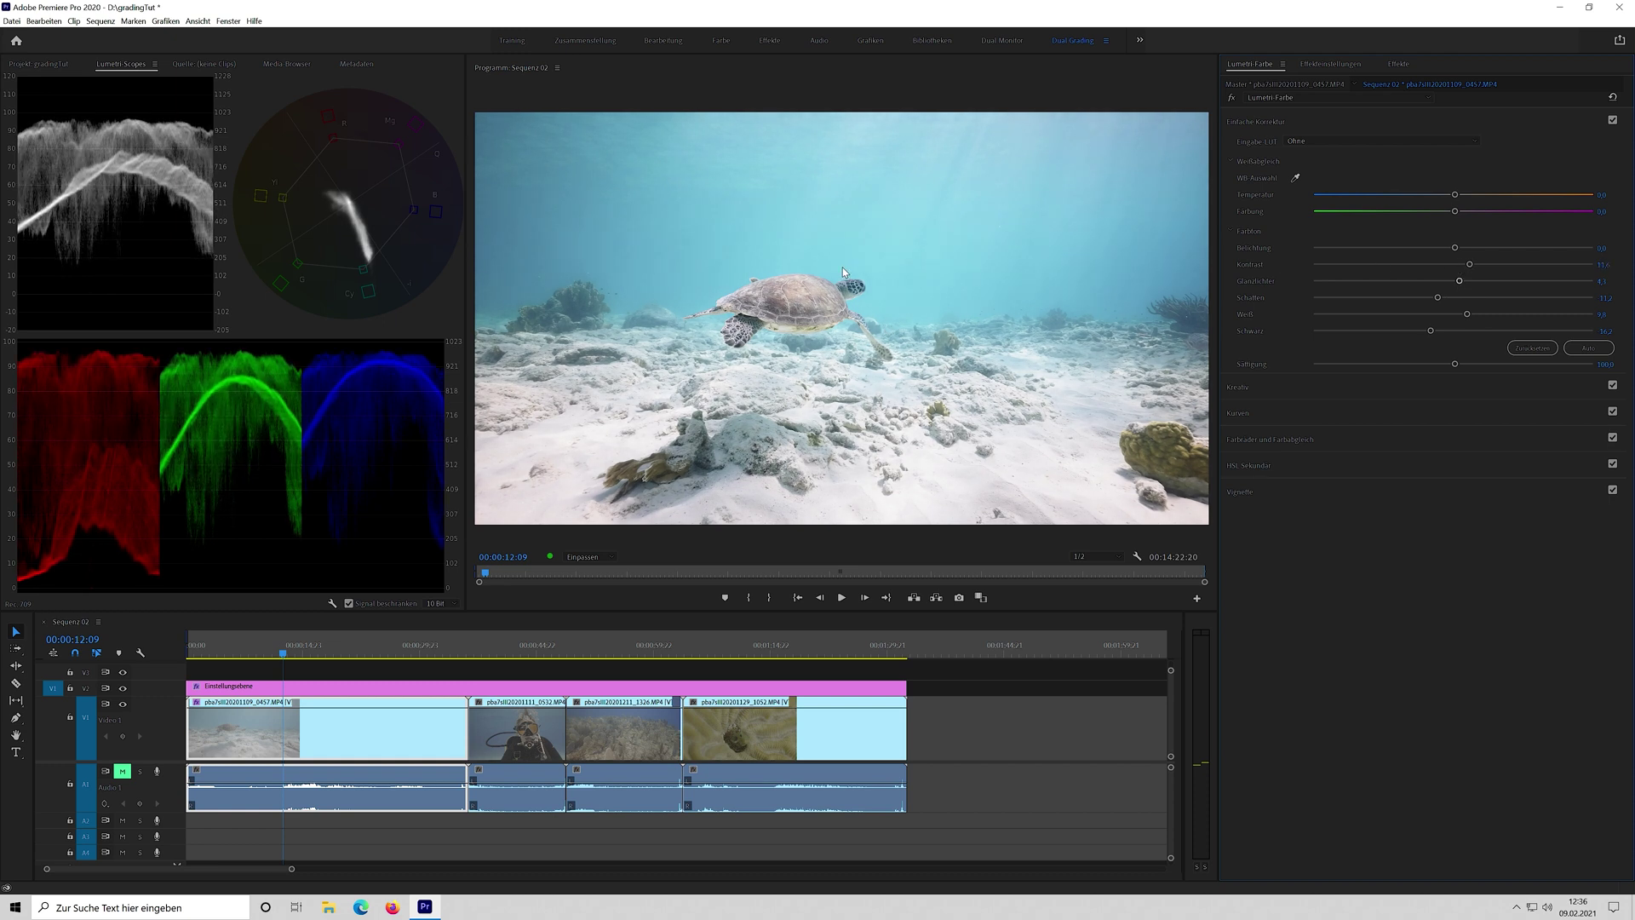
drag(1455, 367, 1469, 365)
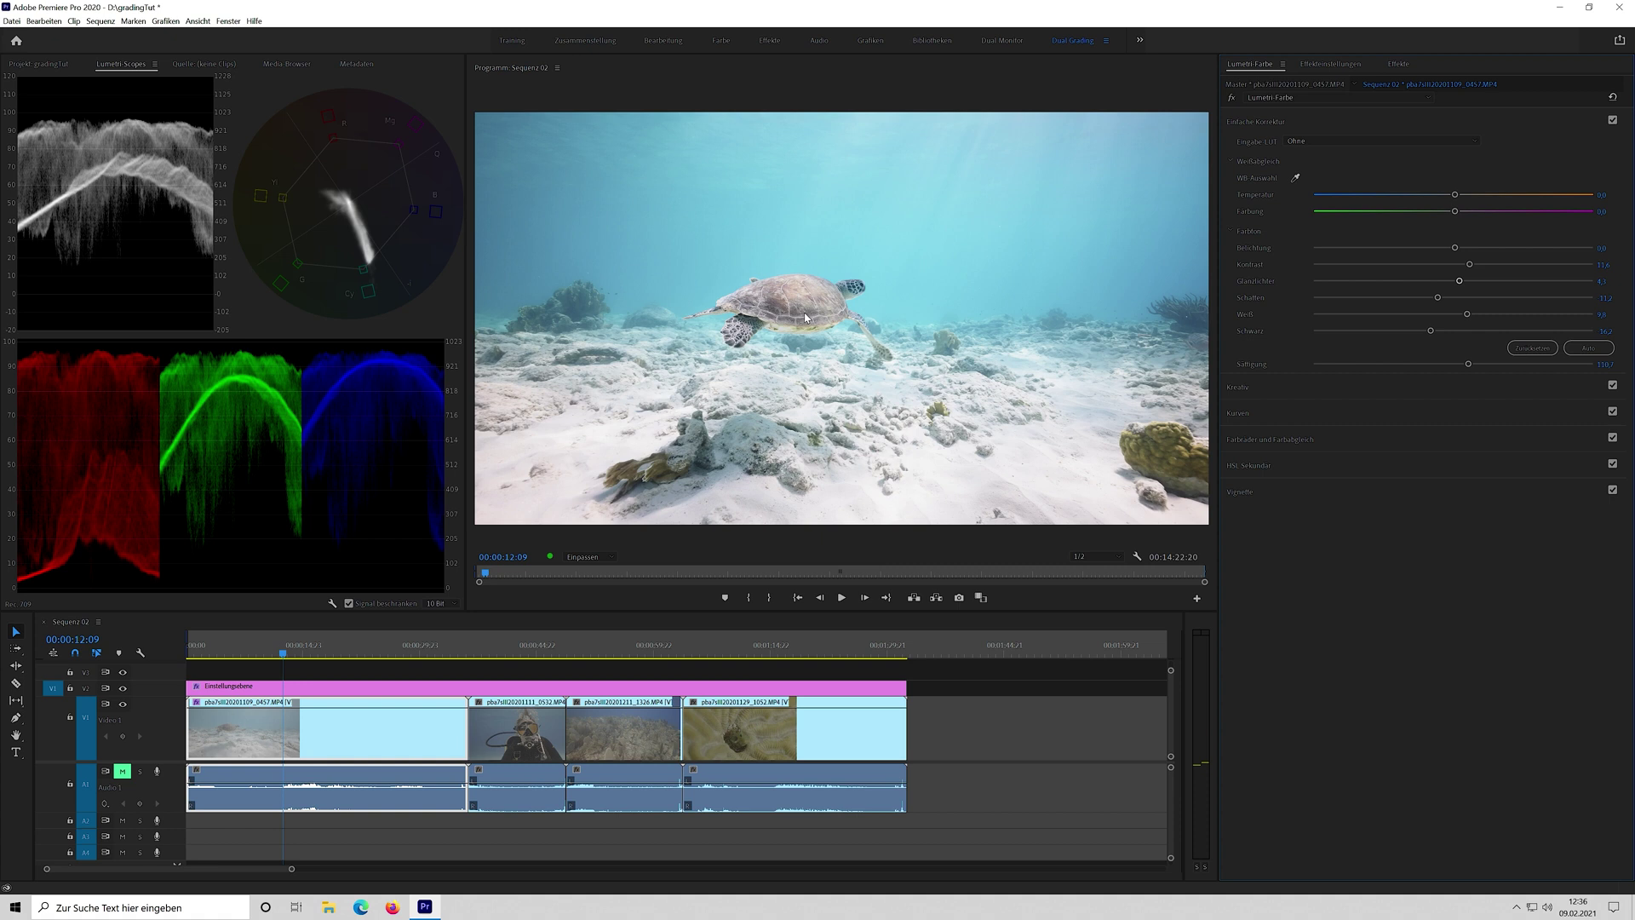
key(grave)
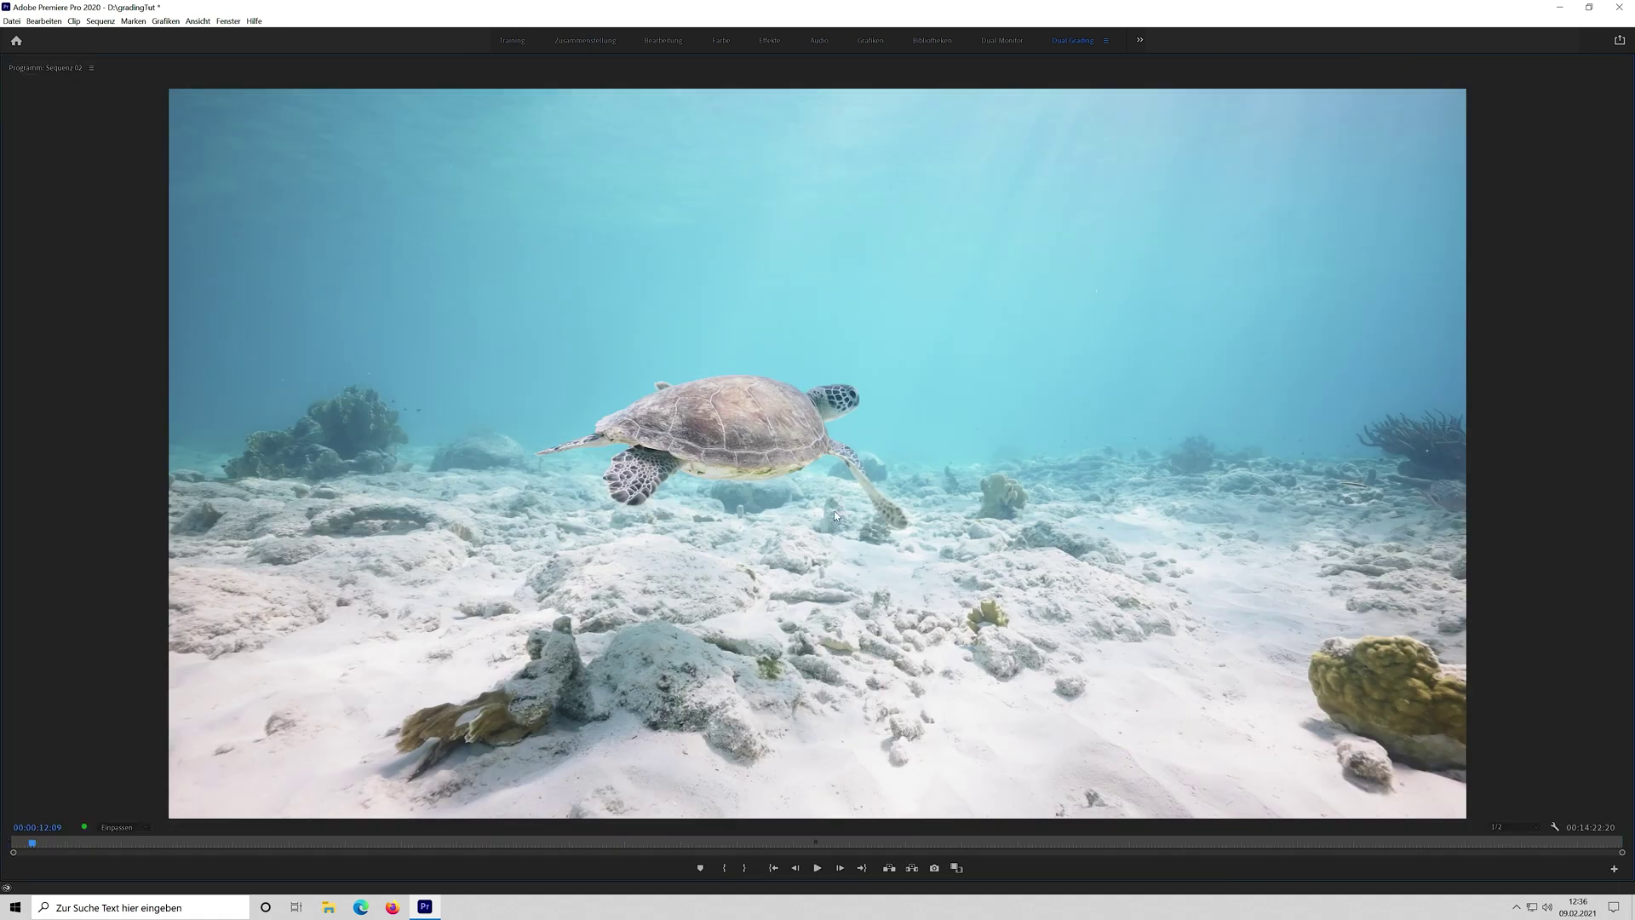
key(grave)
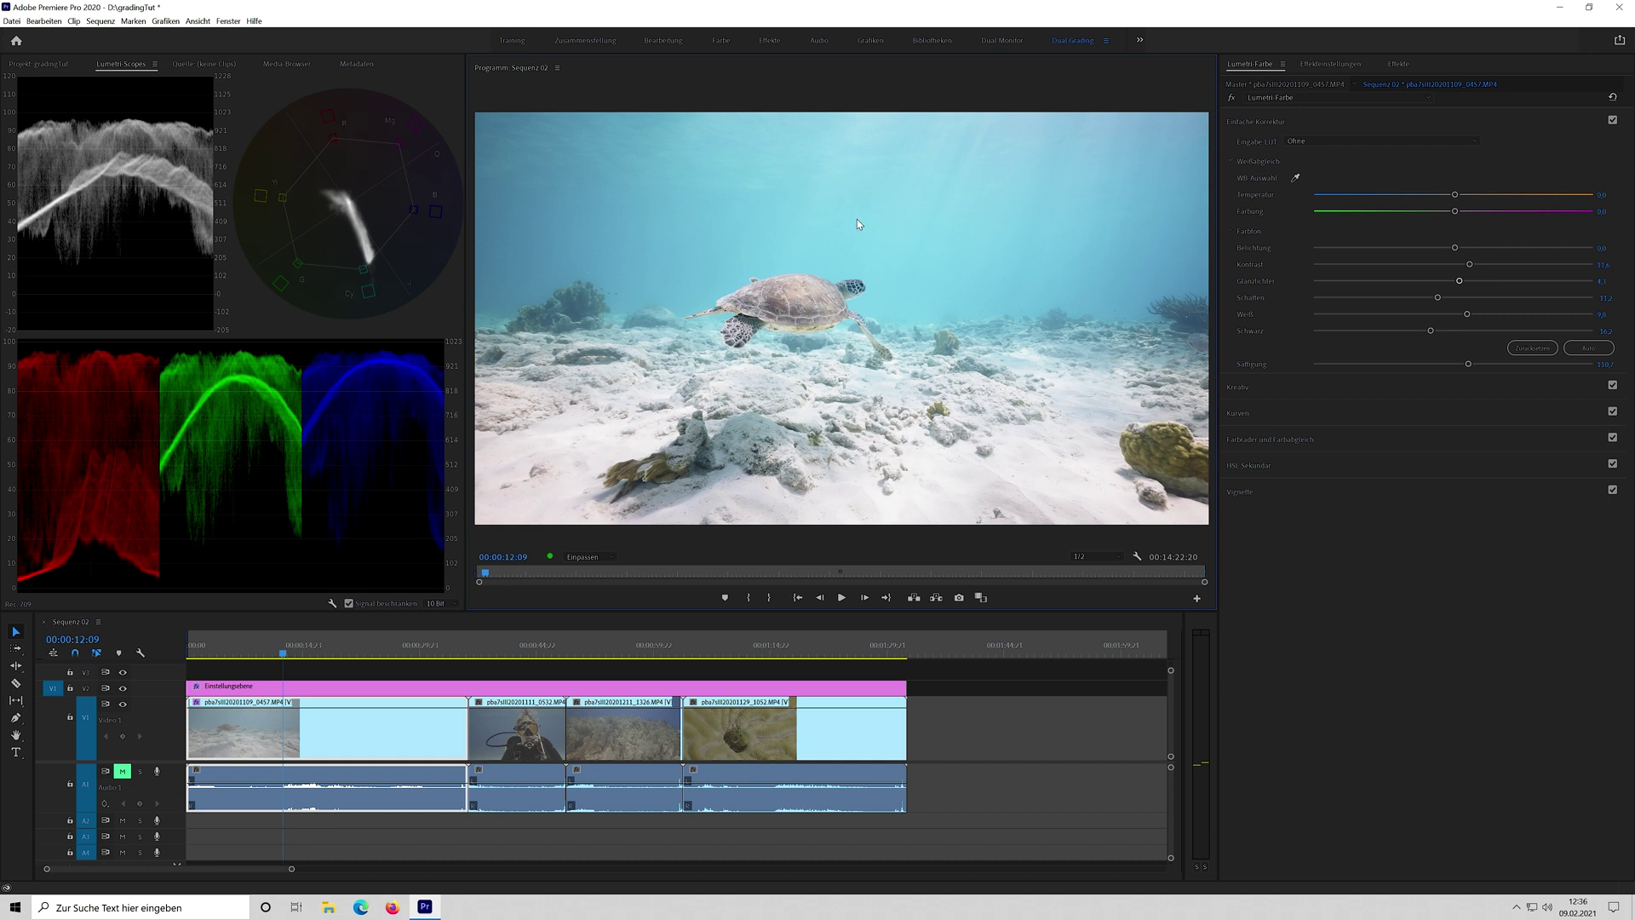
click(1277, 98)
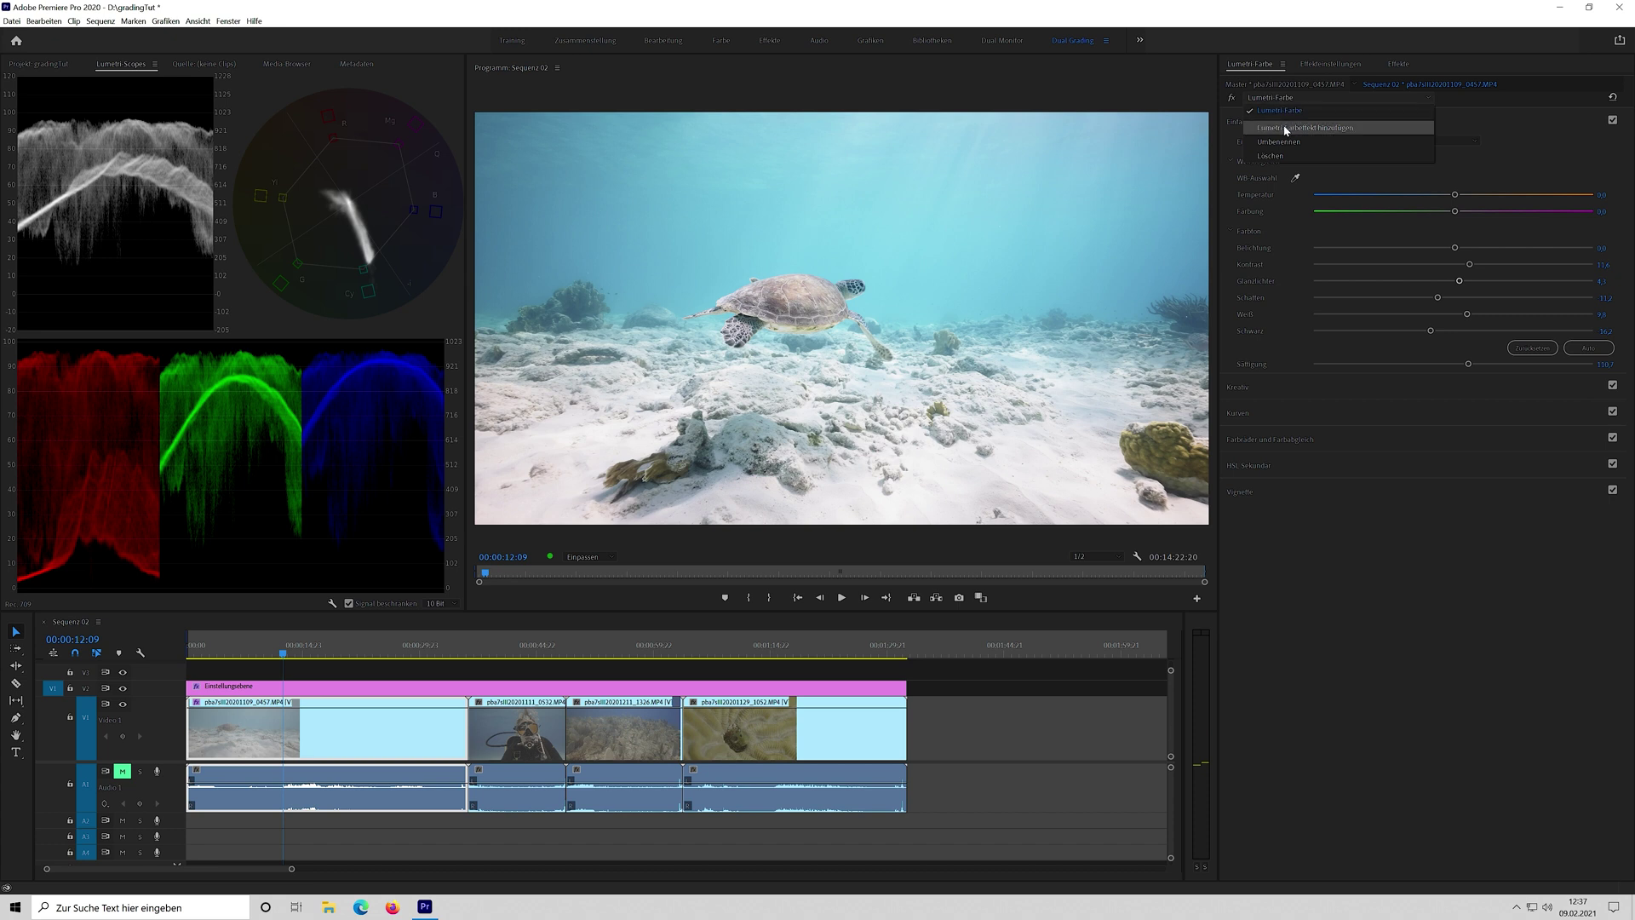
Key the turtle clip's blue water with the HSL Secondary eyedropper and preview it against grey.
click(1287, 128)
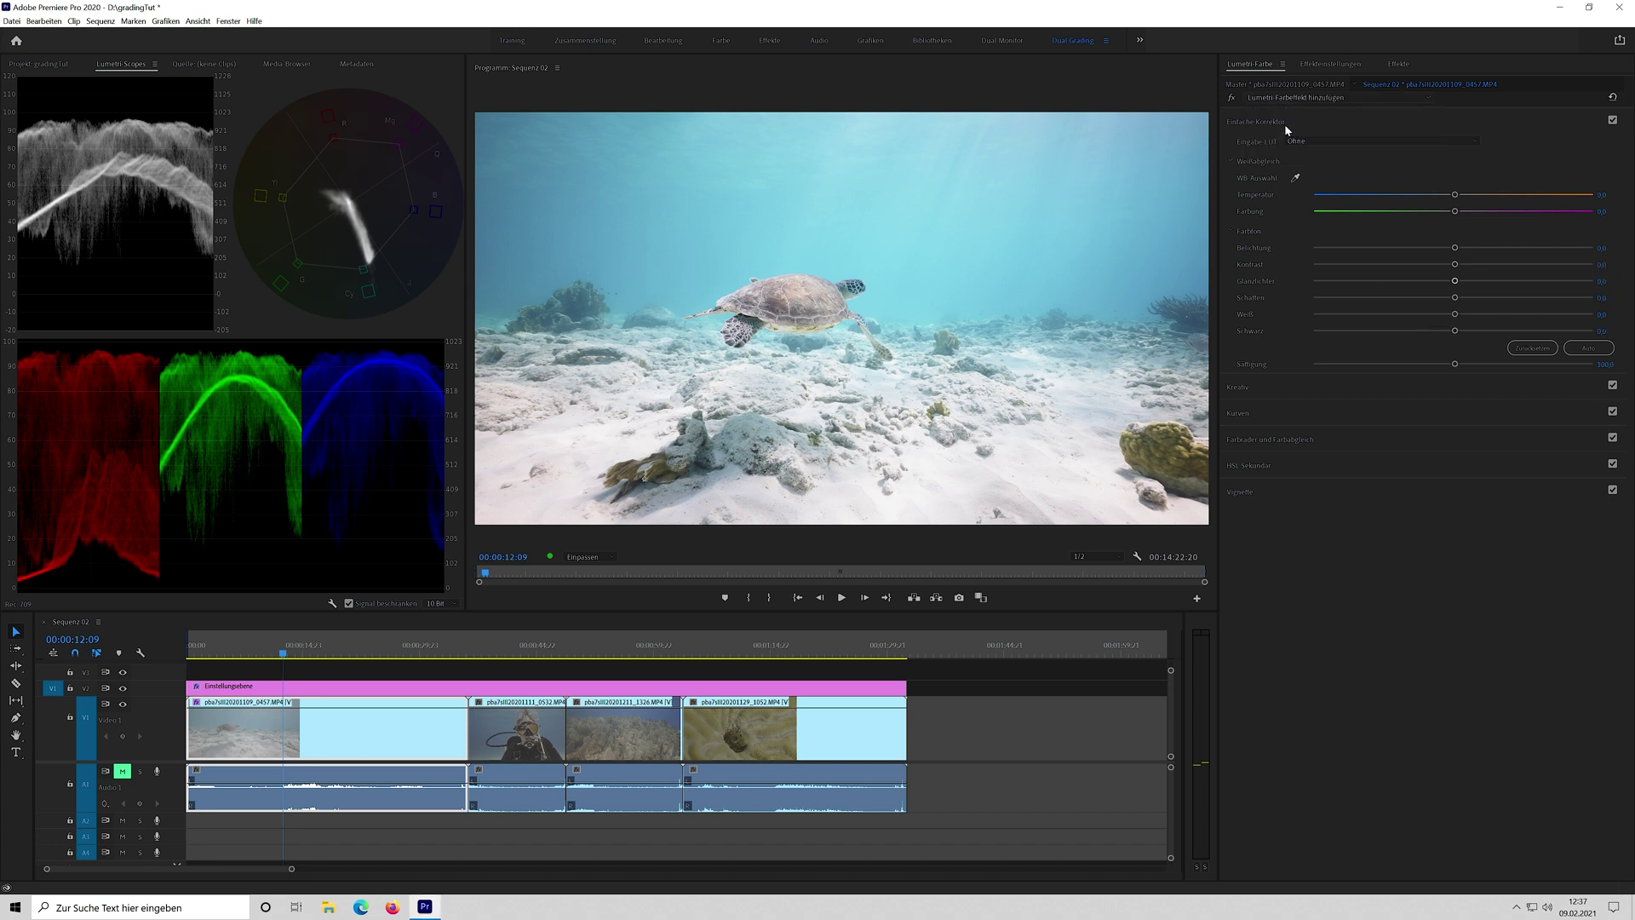
click(1250, 465)
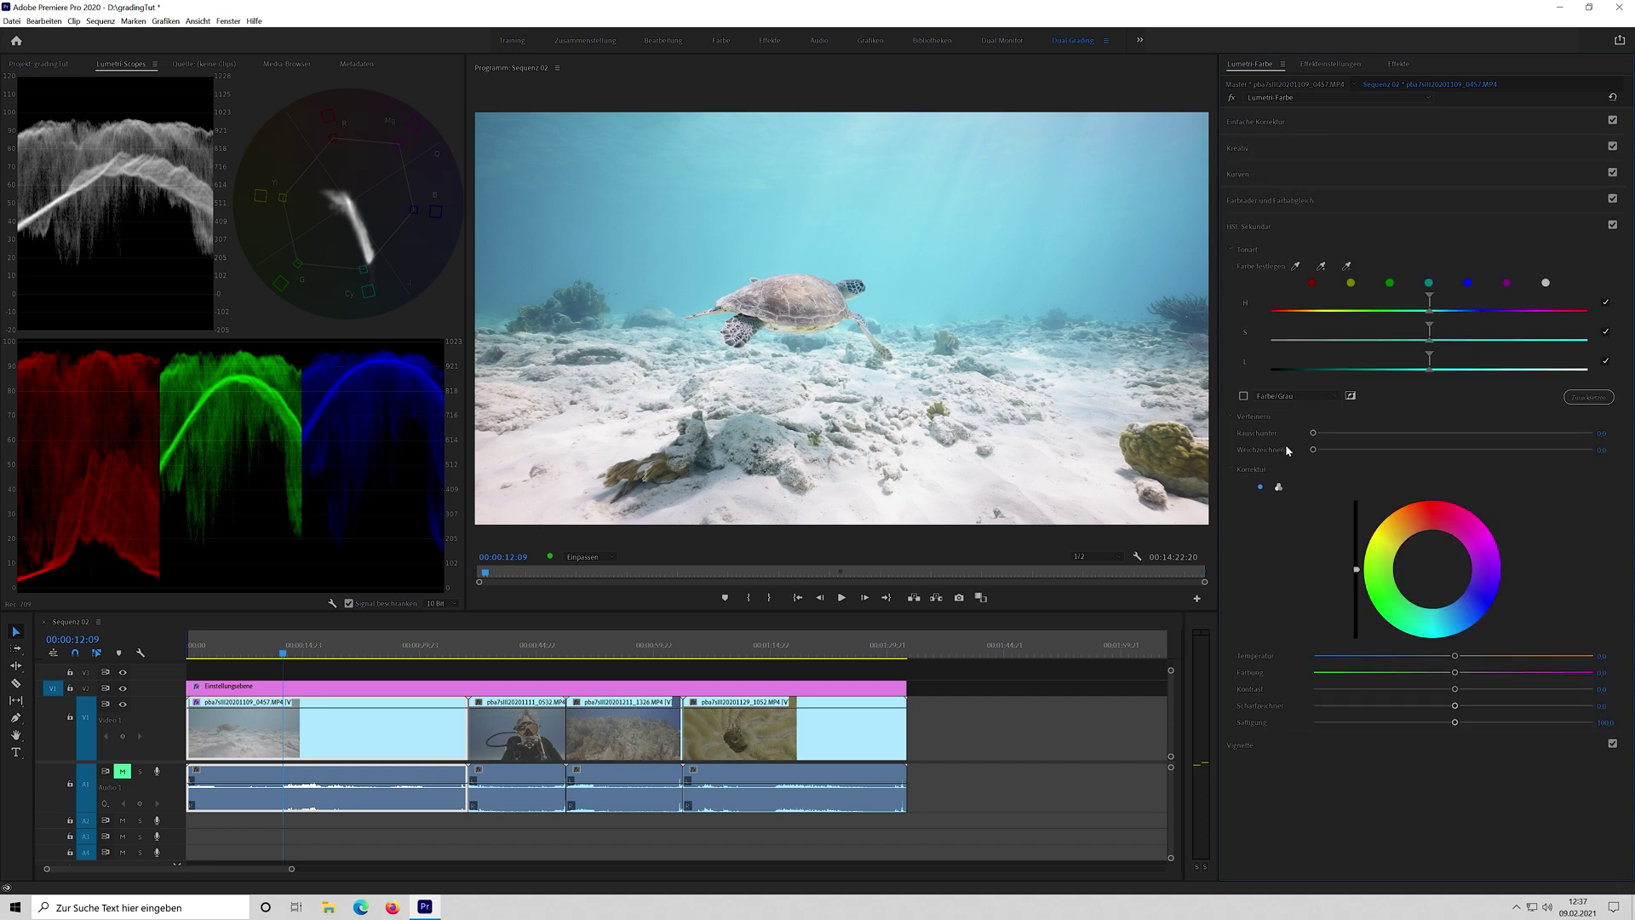
click(1297, 267)
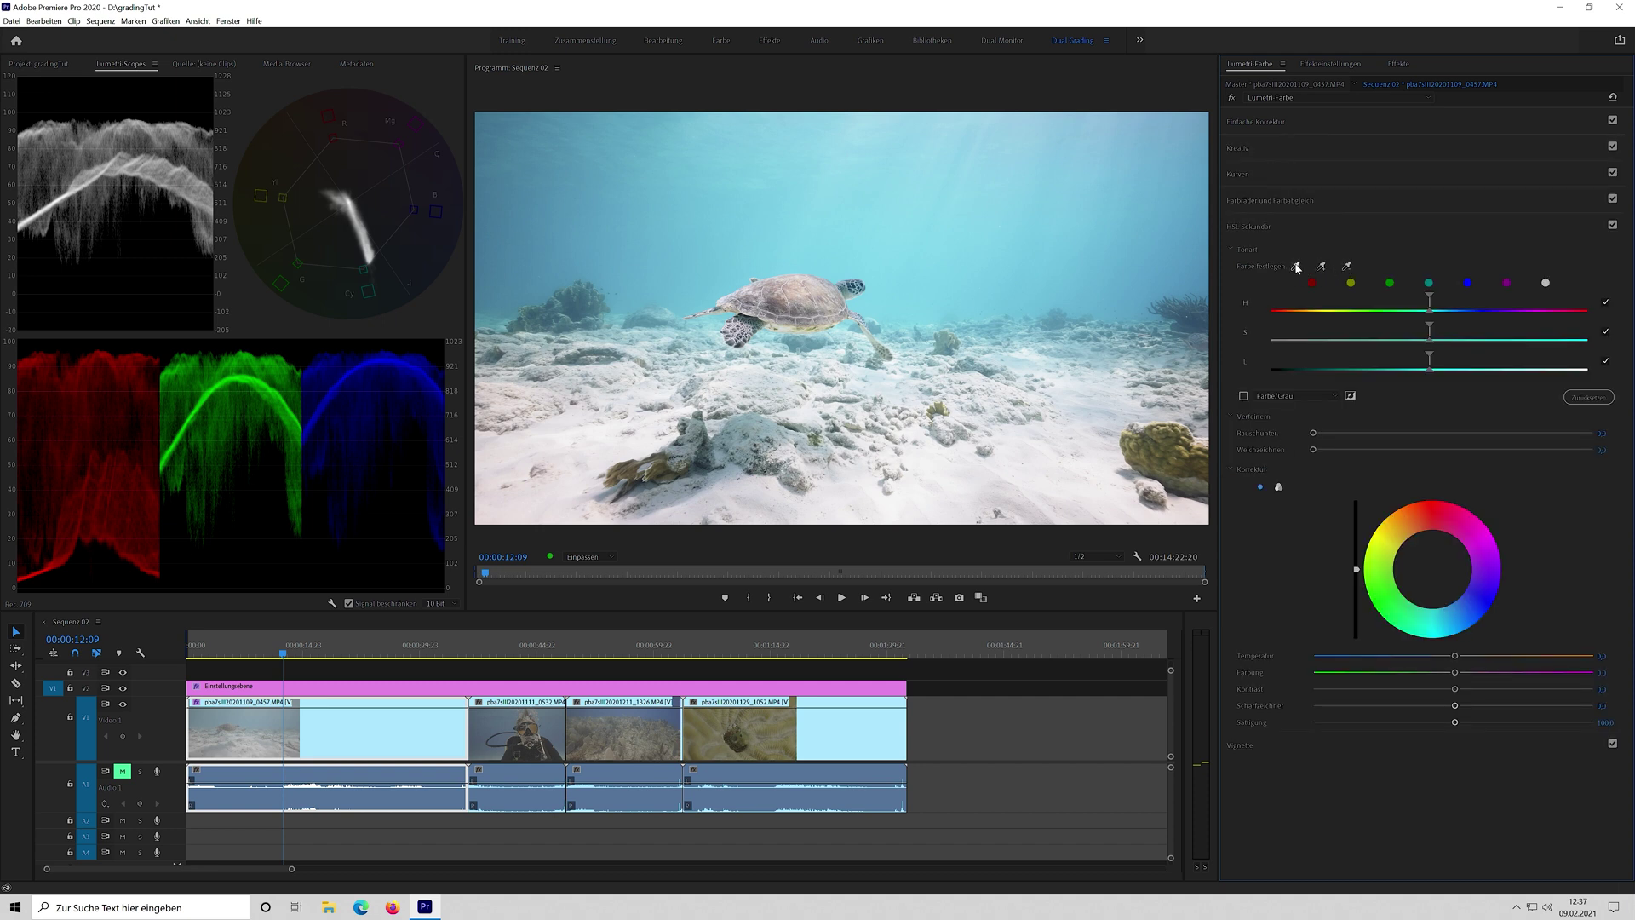
click(597, 202)
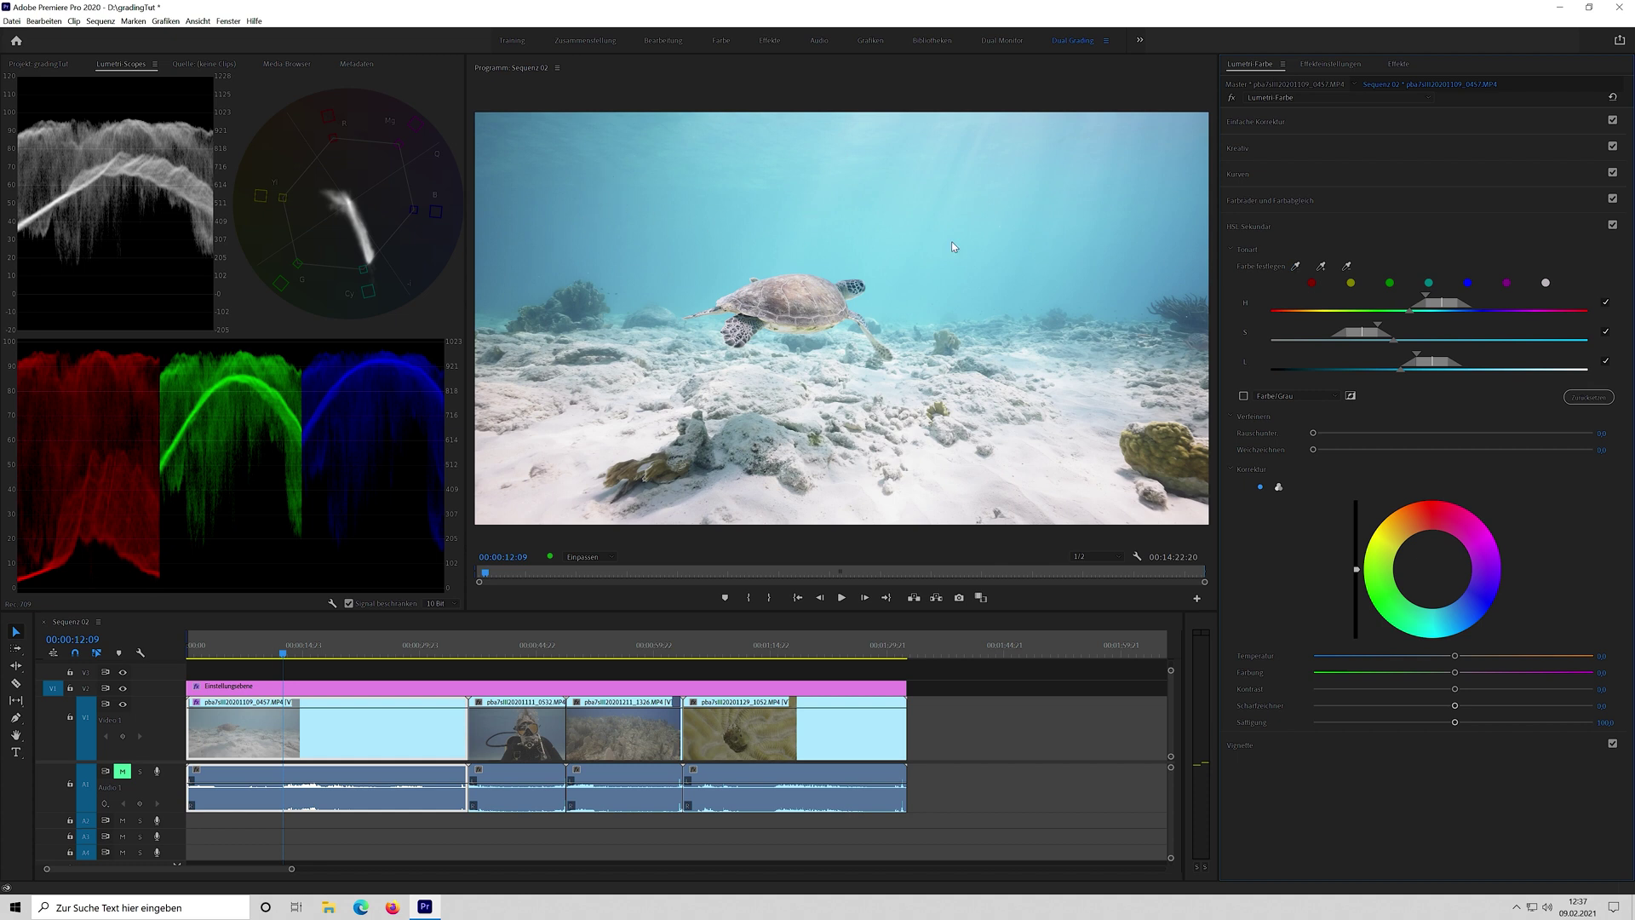
click(1244, 397)
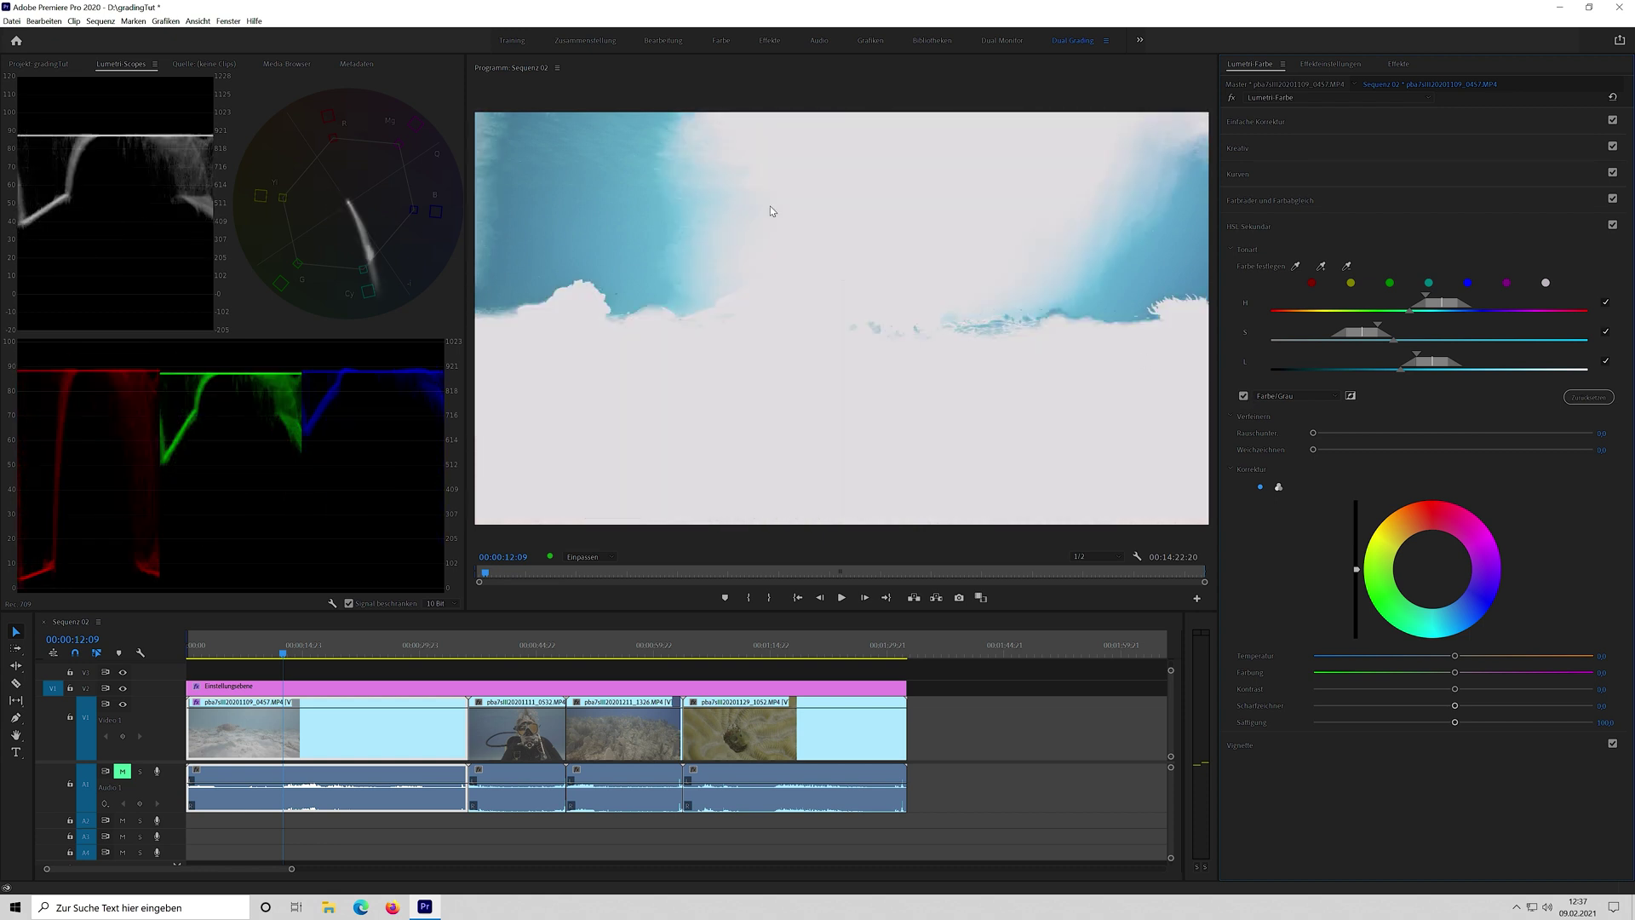
Add two more water shades, subtract the upper-middle area, and adjust the H and S ranges.
click(1321, 266)
click(750, 223)
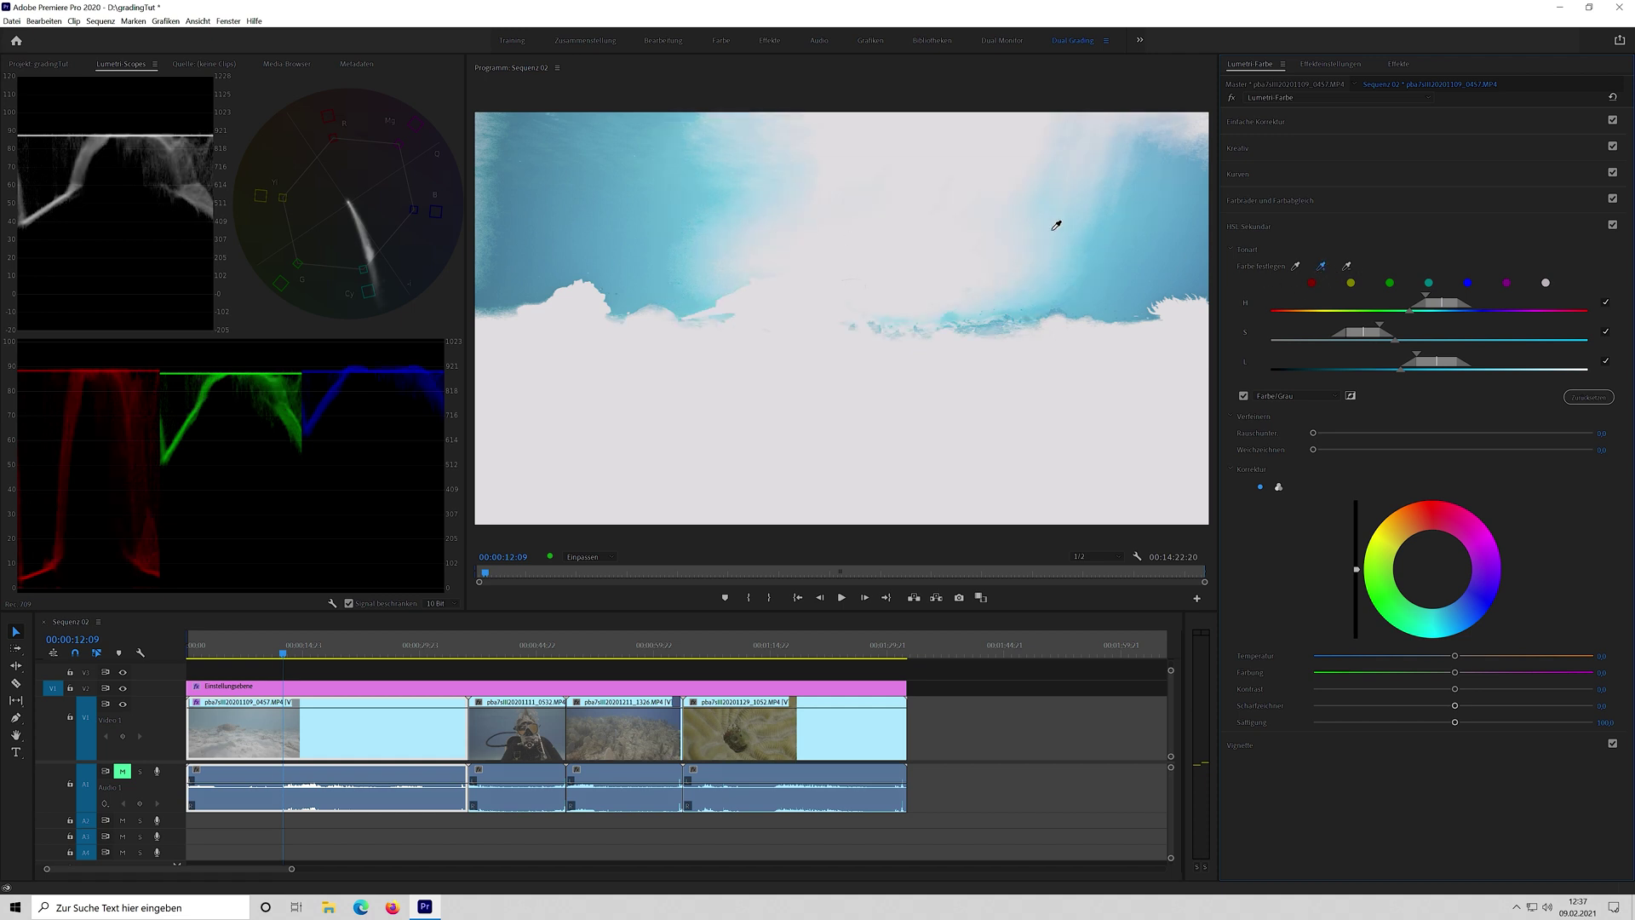
click(1054, 189)
click(1347, 265)
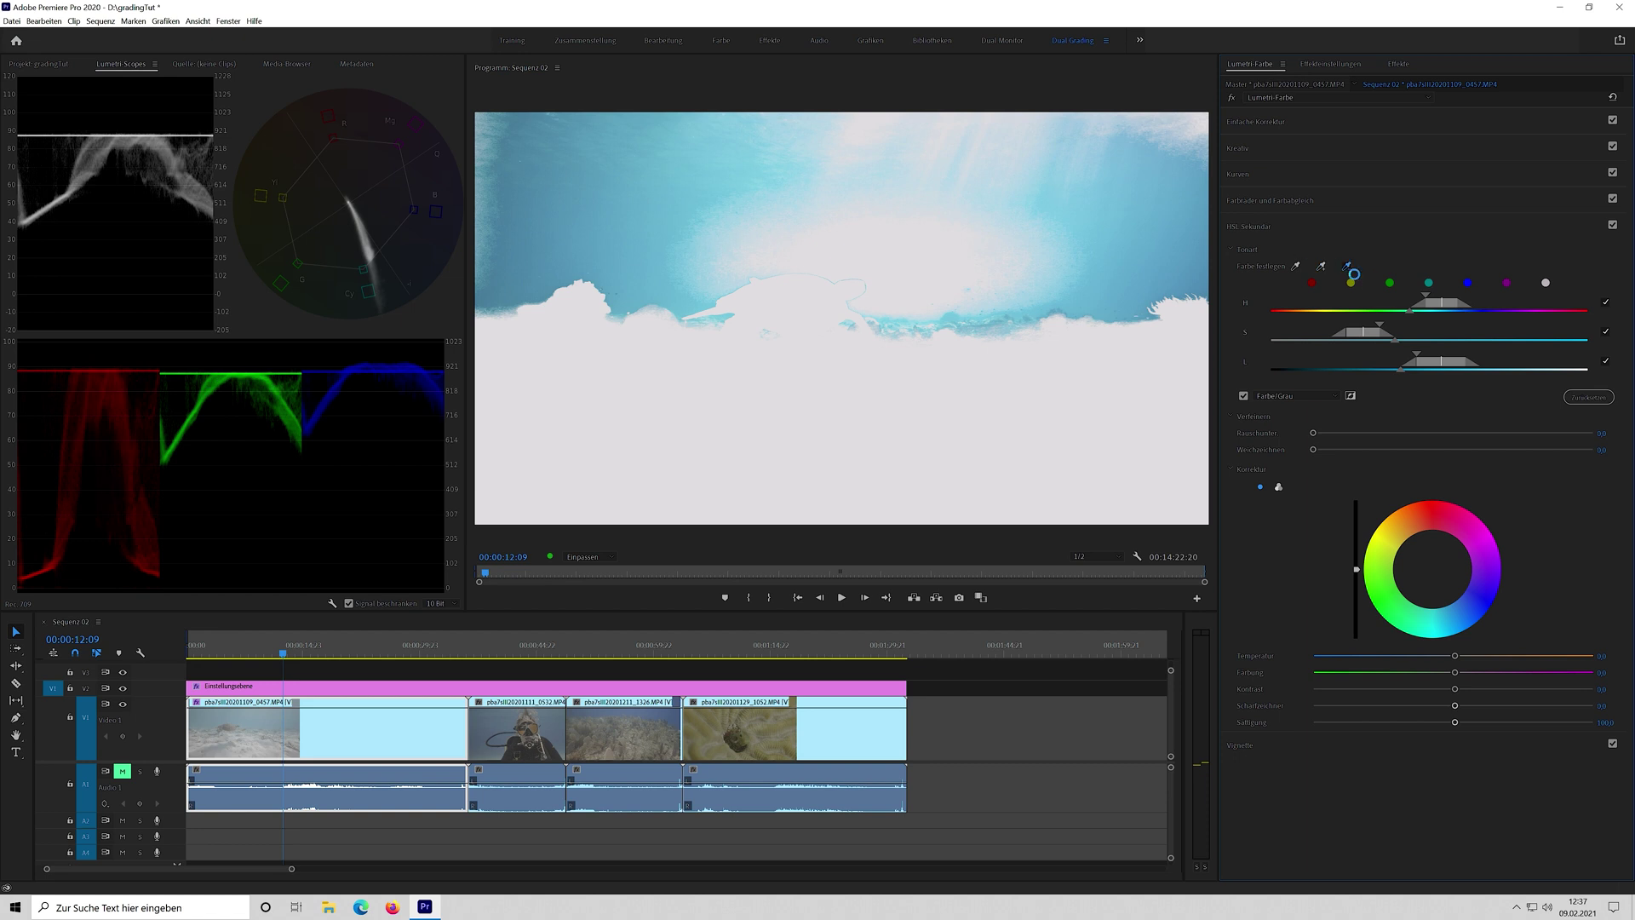
click(954, 174)
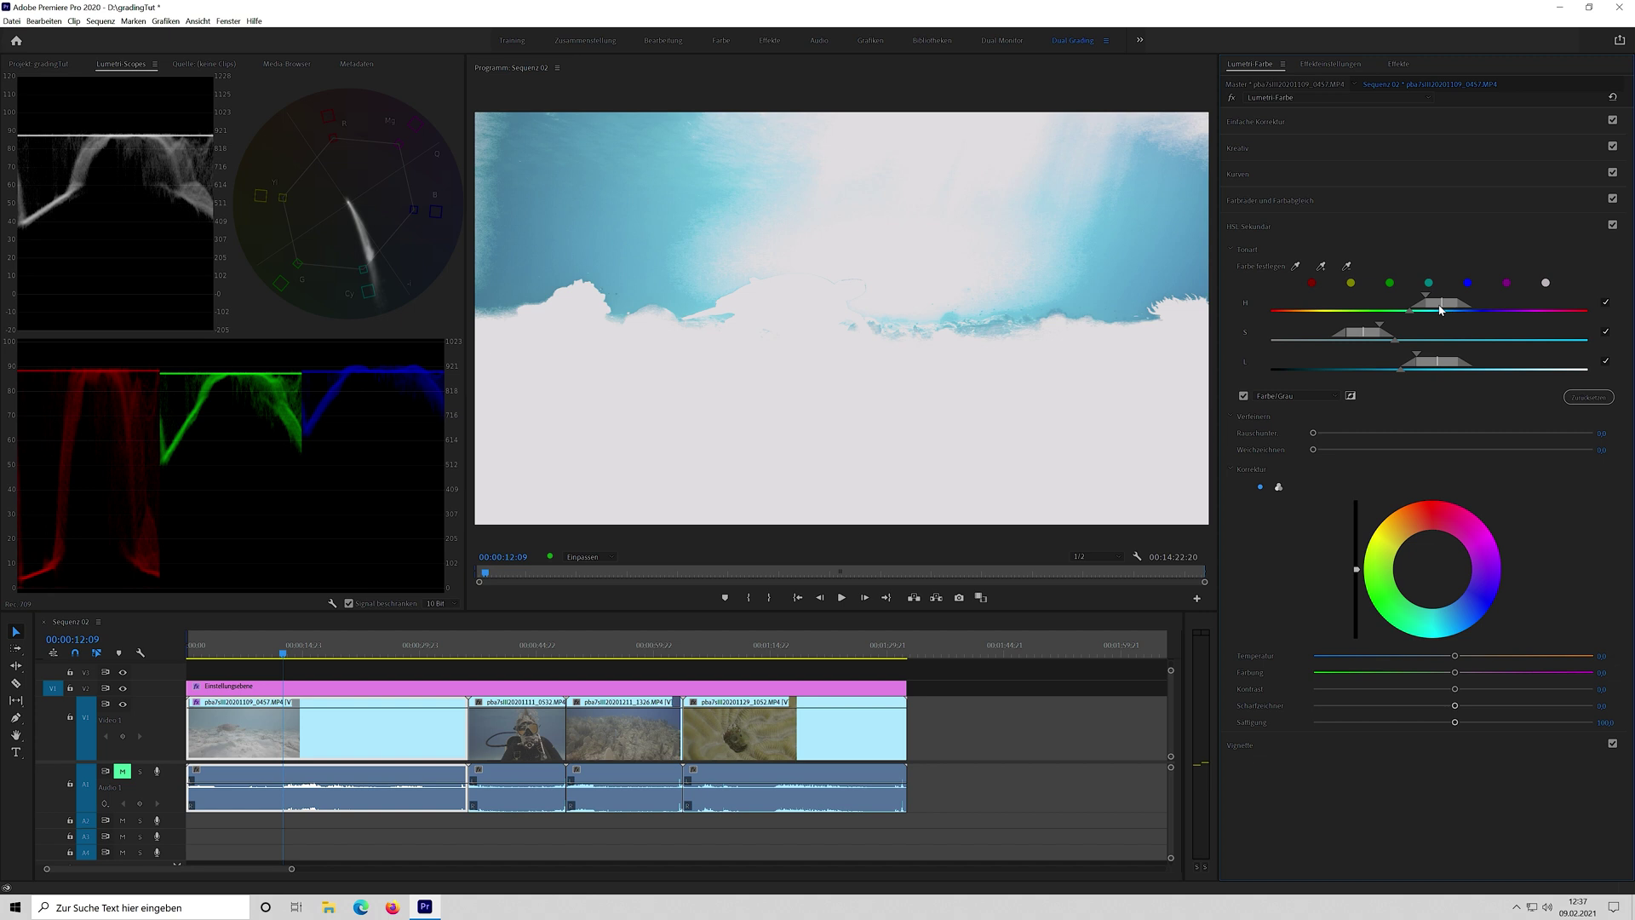
drag(1443, 309, 1451, 309)
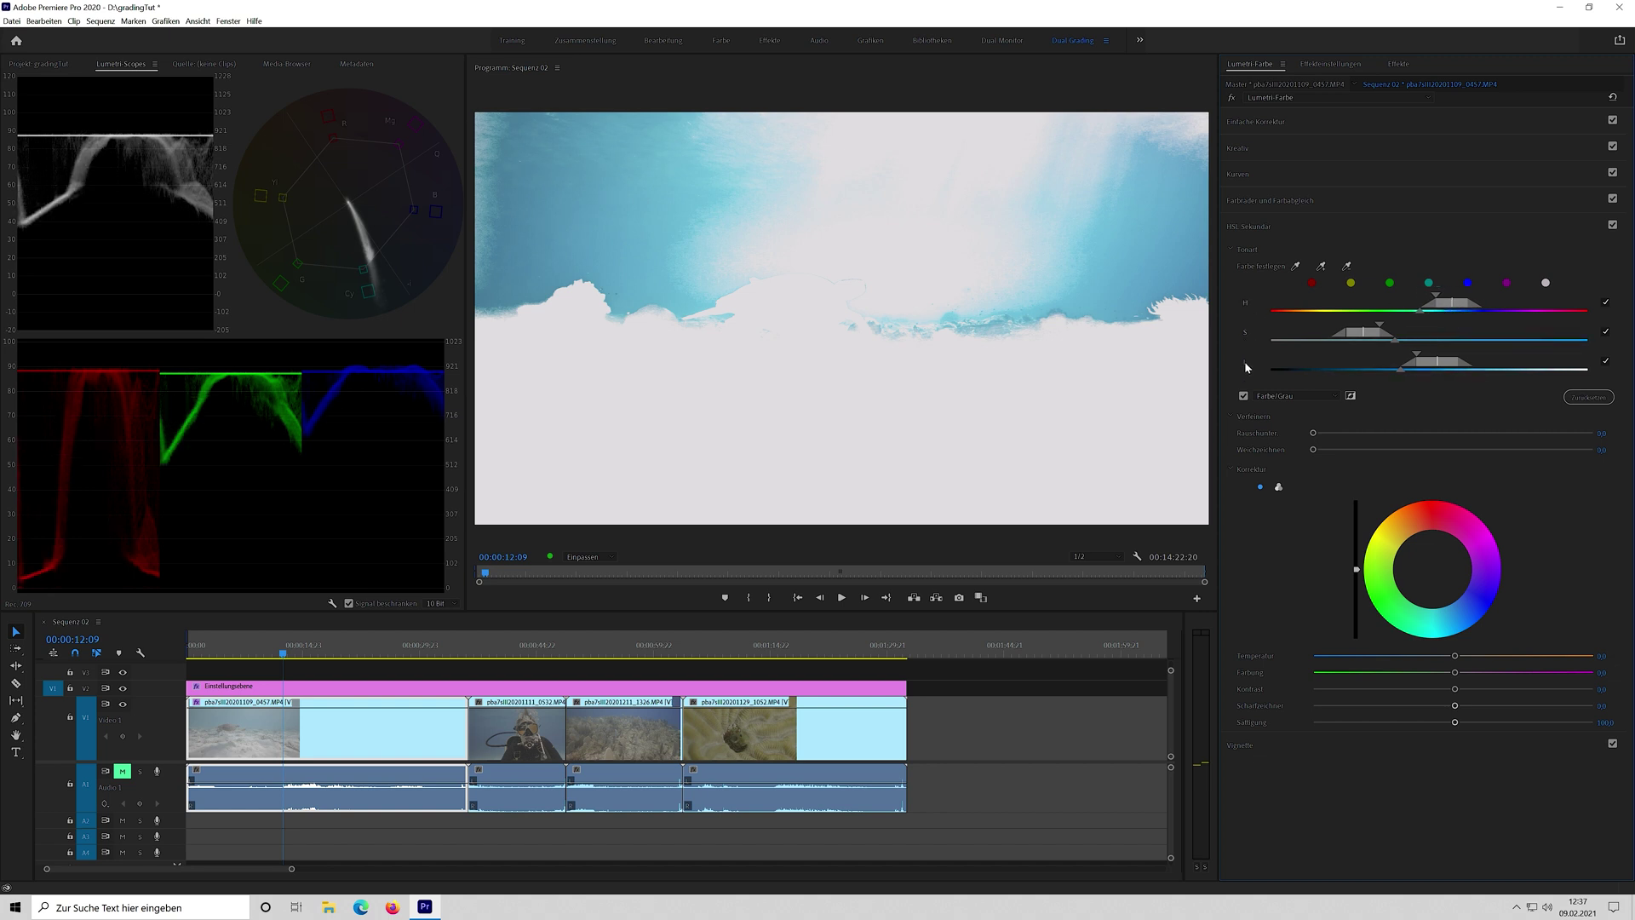
drag(1451, 310, 1454, 310)
drag(1384, 331, 1437, 310)
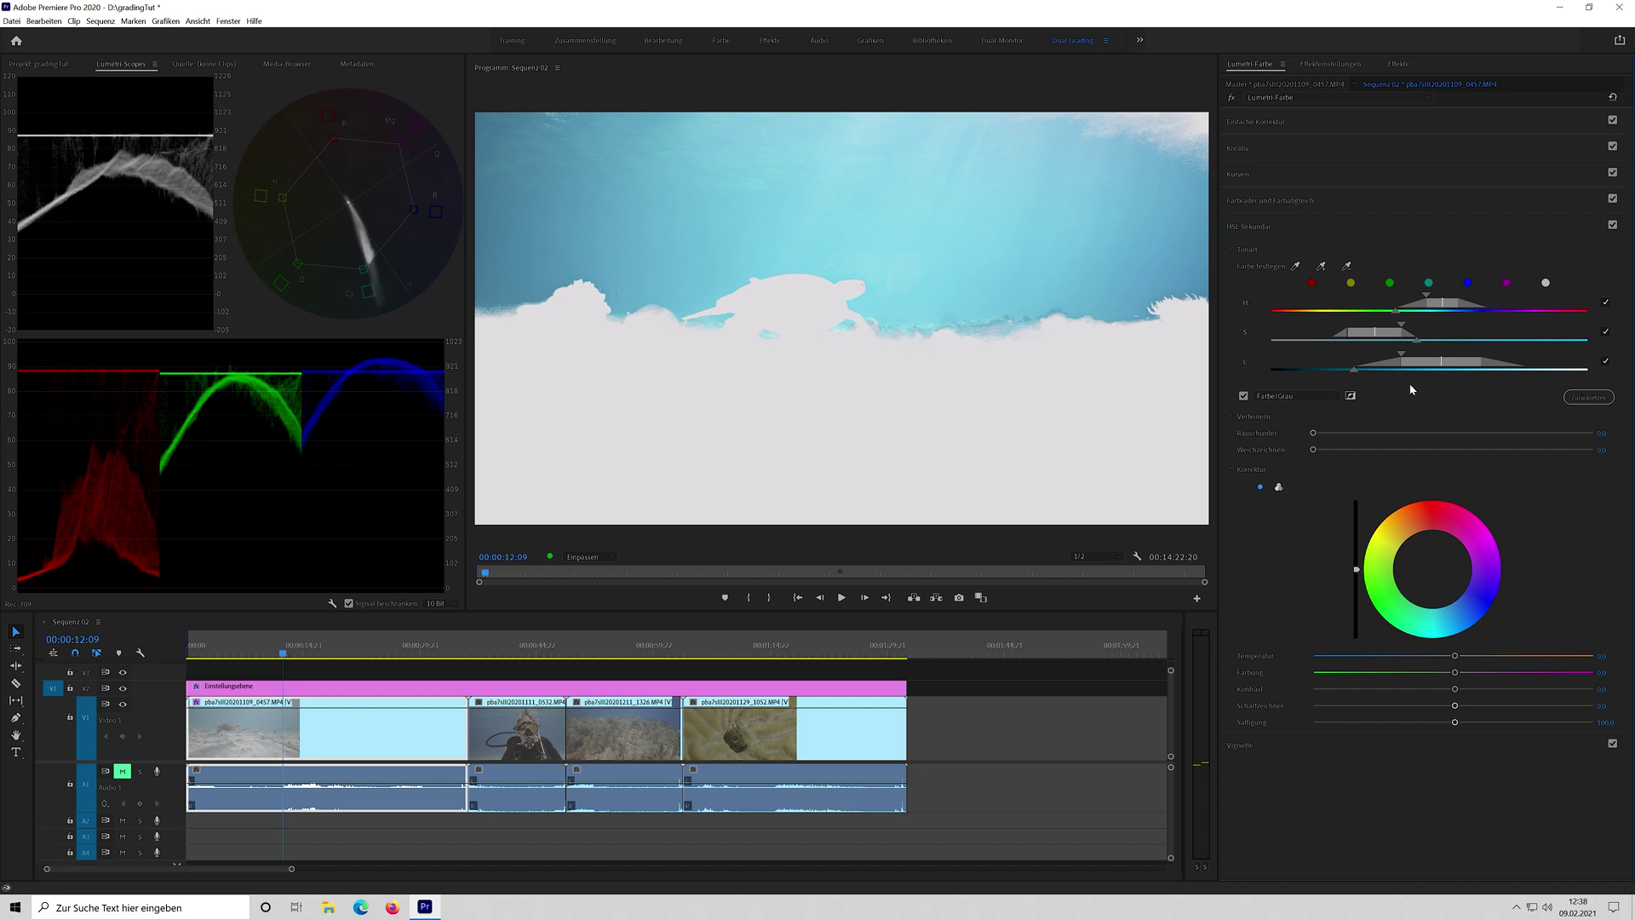
Set the water key's Refine Blur to about 9.5 and turn off Color/Gray.
drag(1313, 452, 1382, 452)
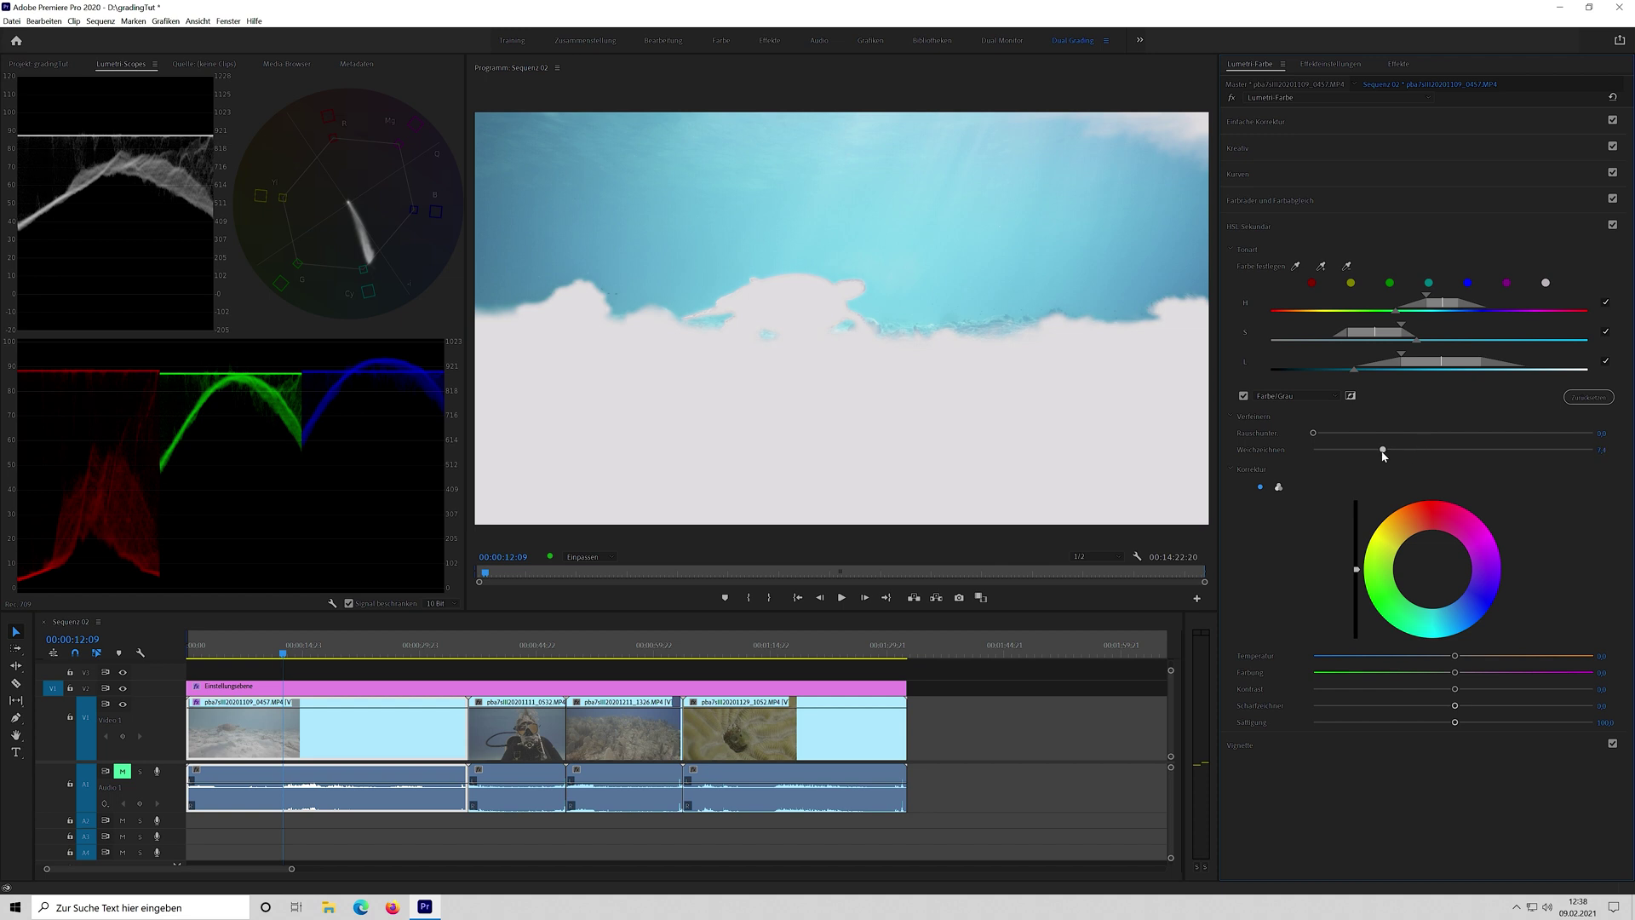
click(1243, 396)
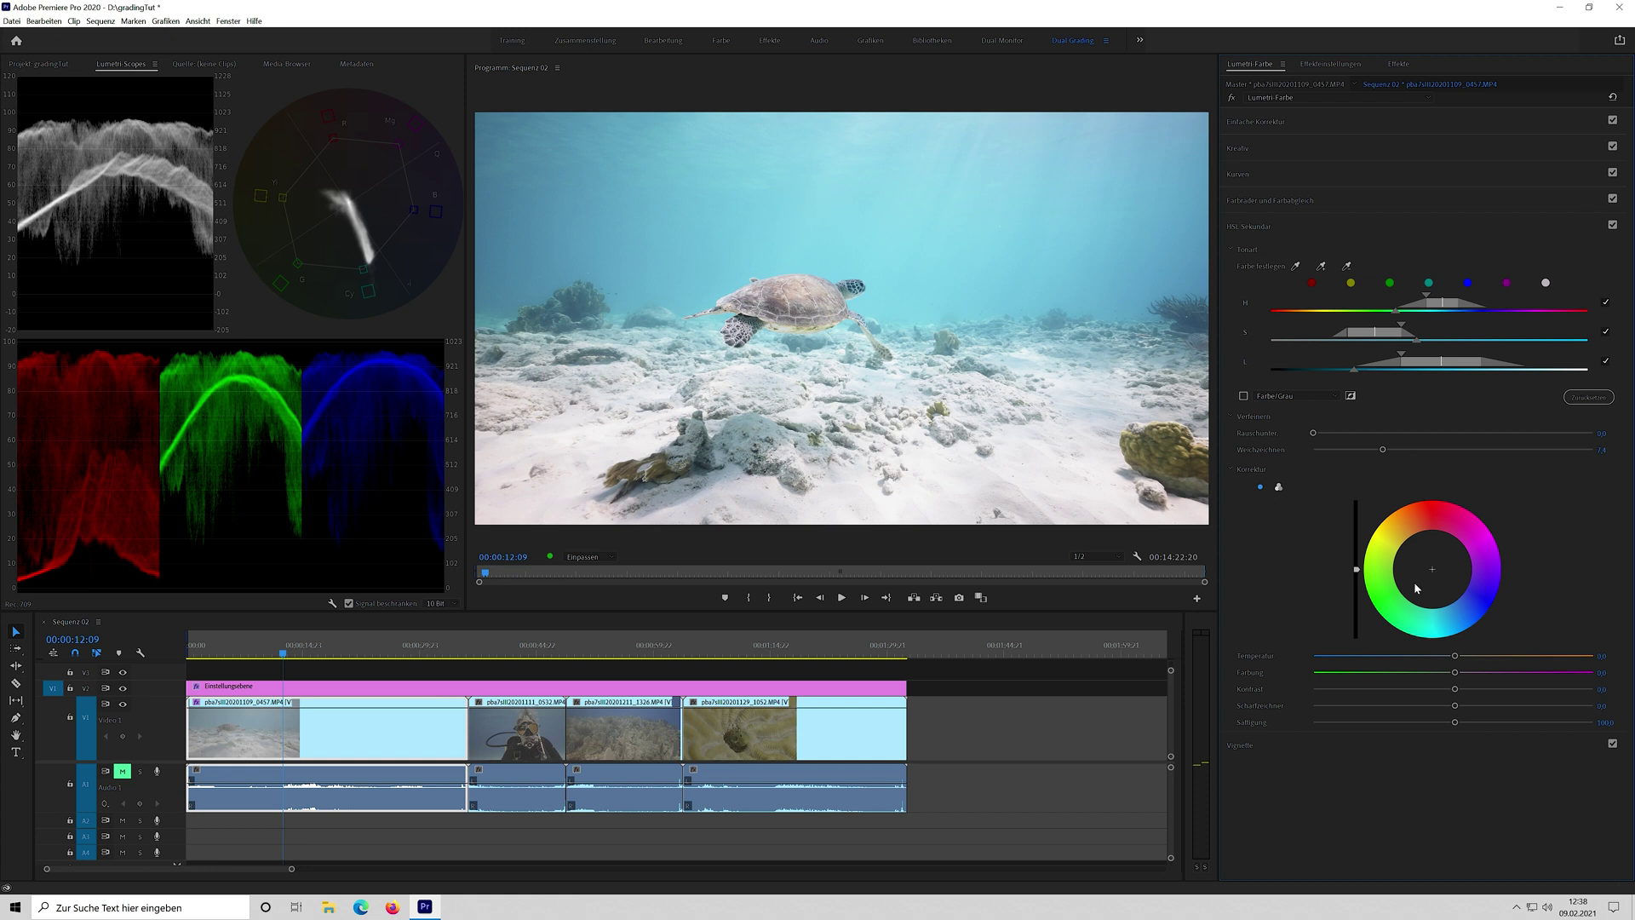
Nudge the correction wheel, lower Temperature and slightly darken the keyed turtle-shot water.
drag(1433, 565, 1439, 572)
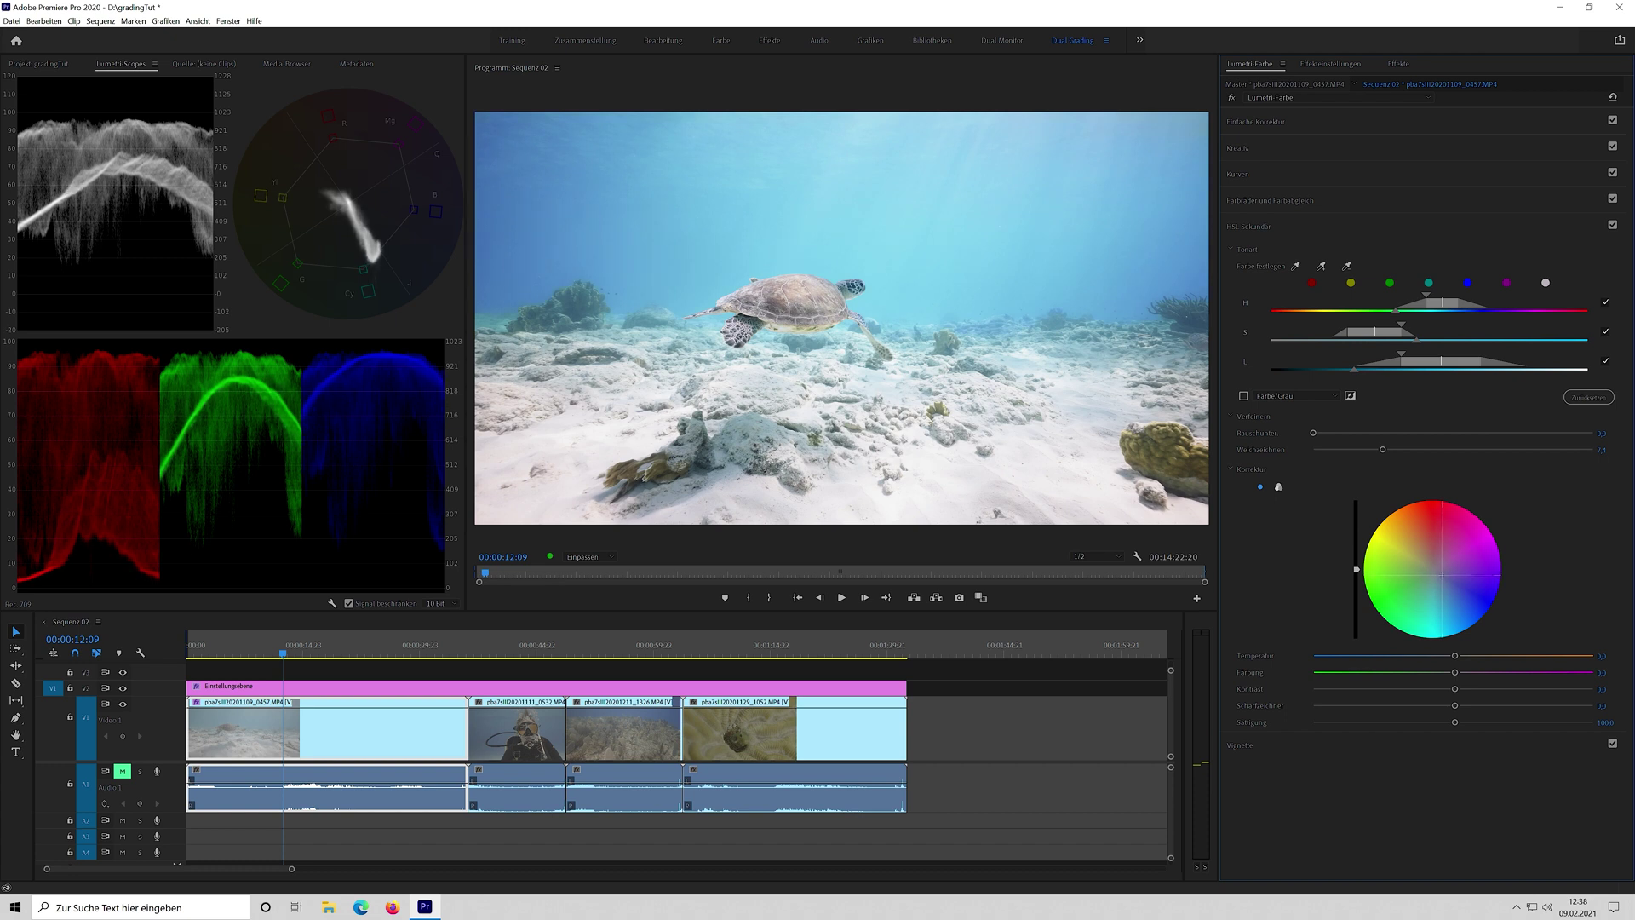
drag(1440, 572, 1435, 570)
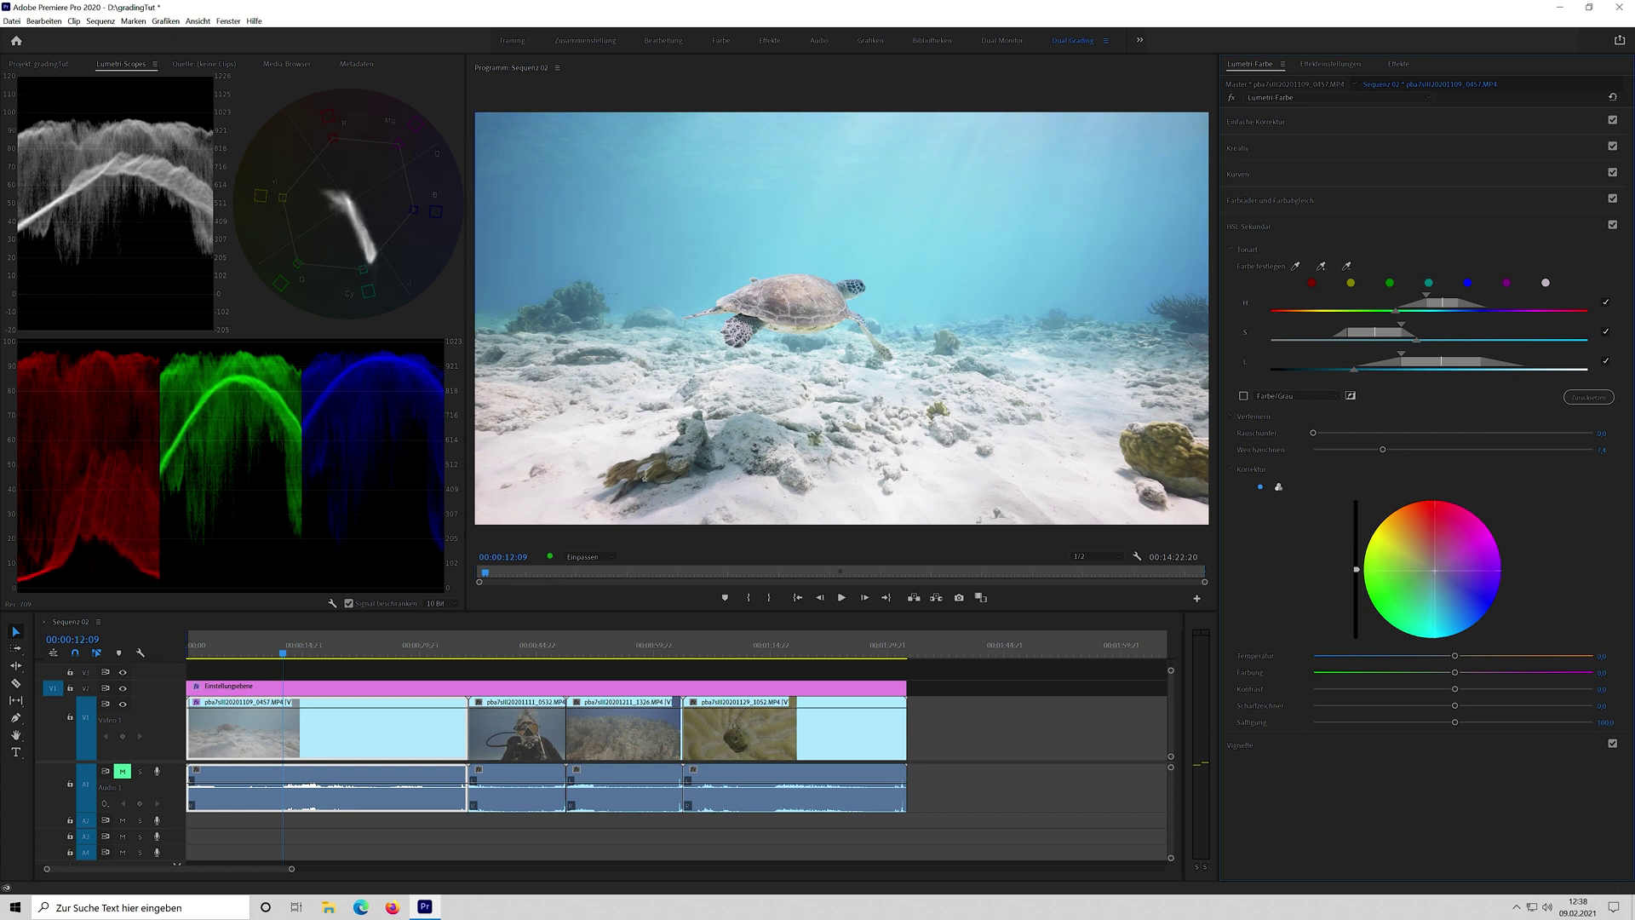
drag(1454, 655, 1426, 657)
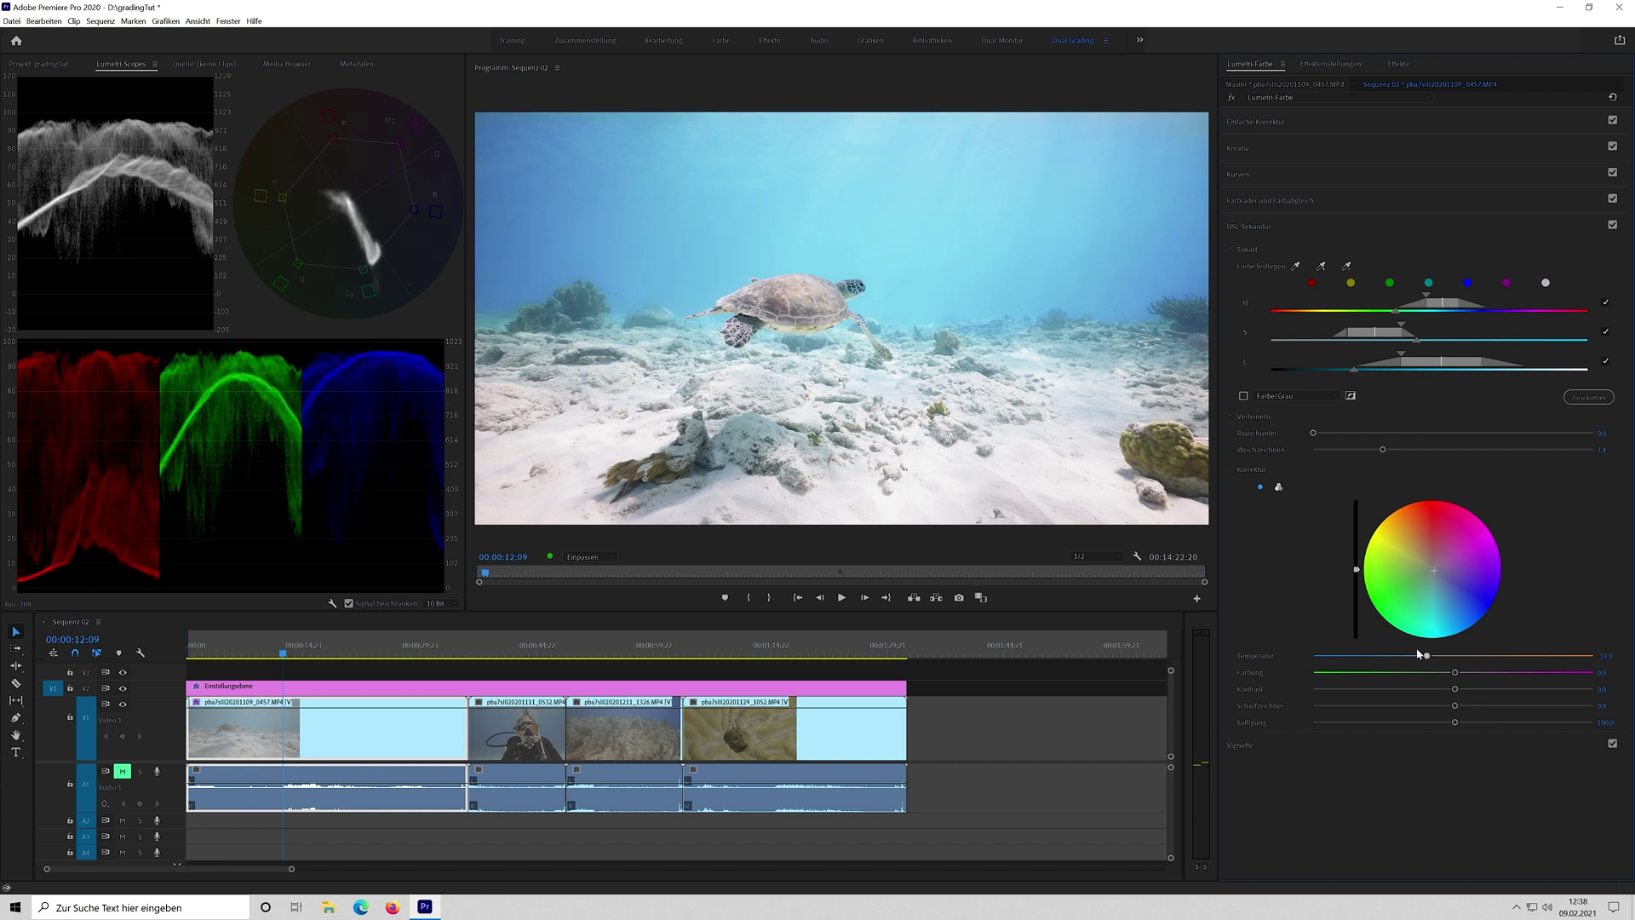
drag(1356, 571, 1356, 576)
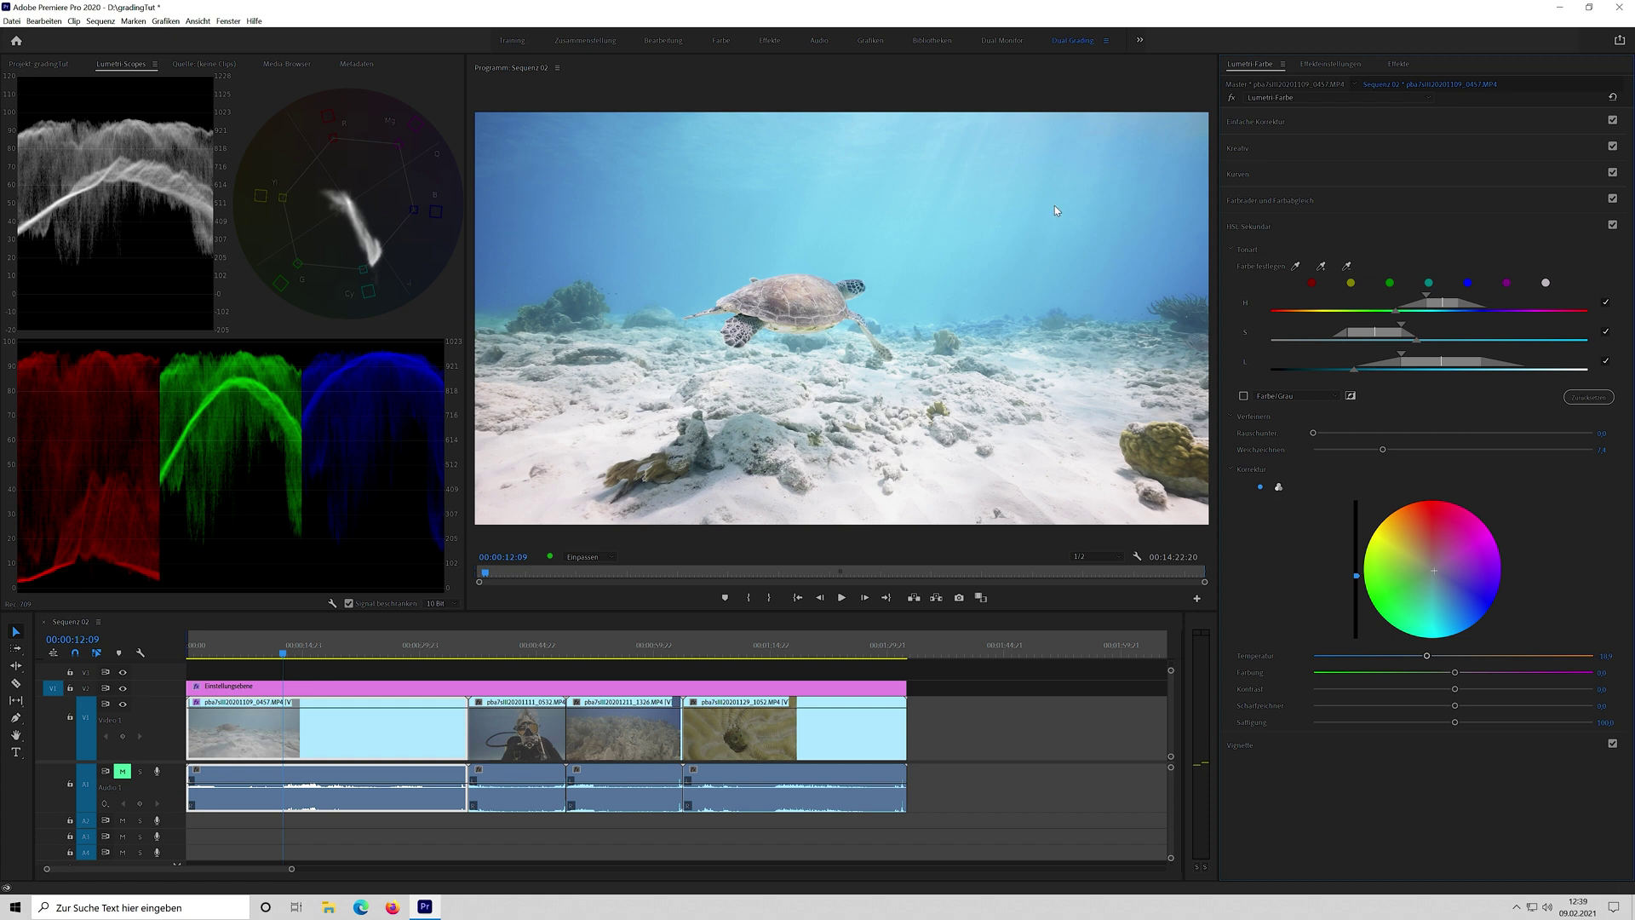
Add a second Lumetri Color effect, key the water again and set Blur to 9.6.
click(1288, 101)
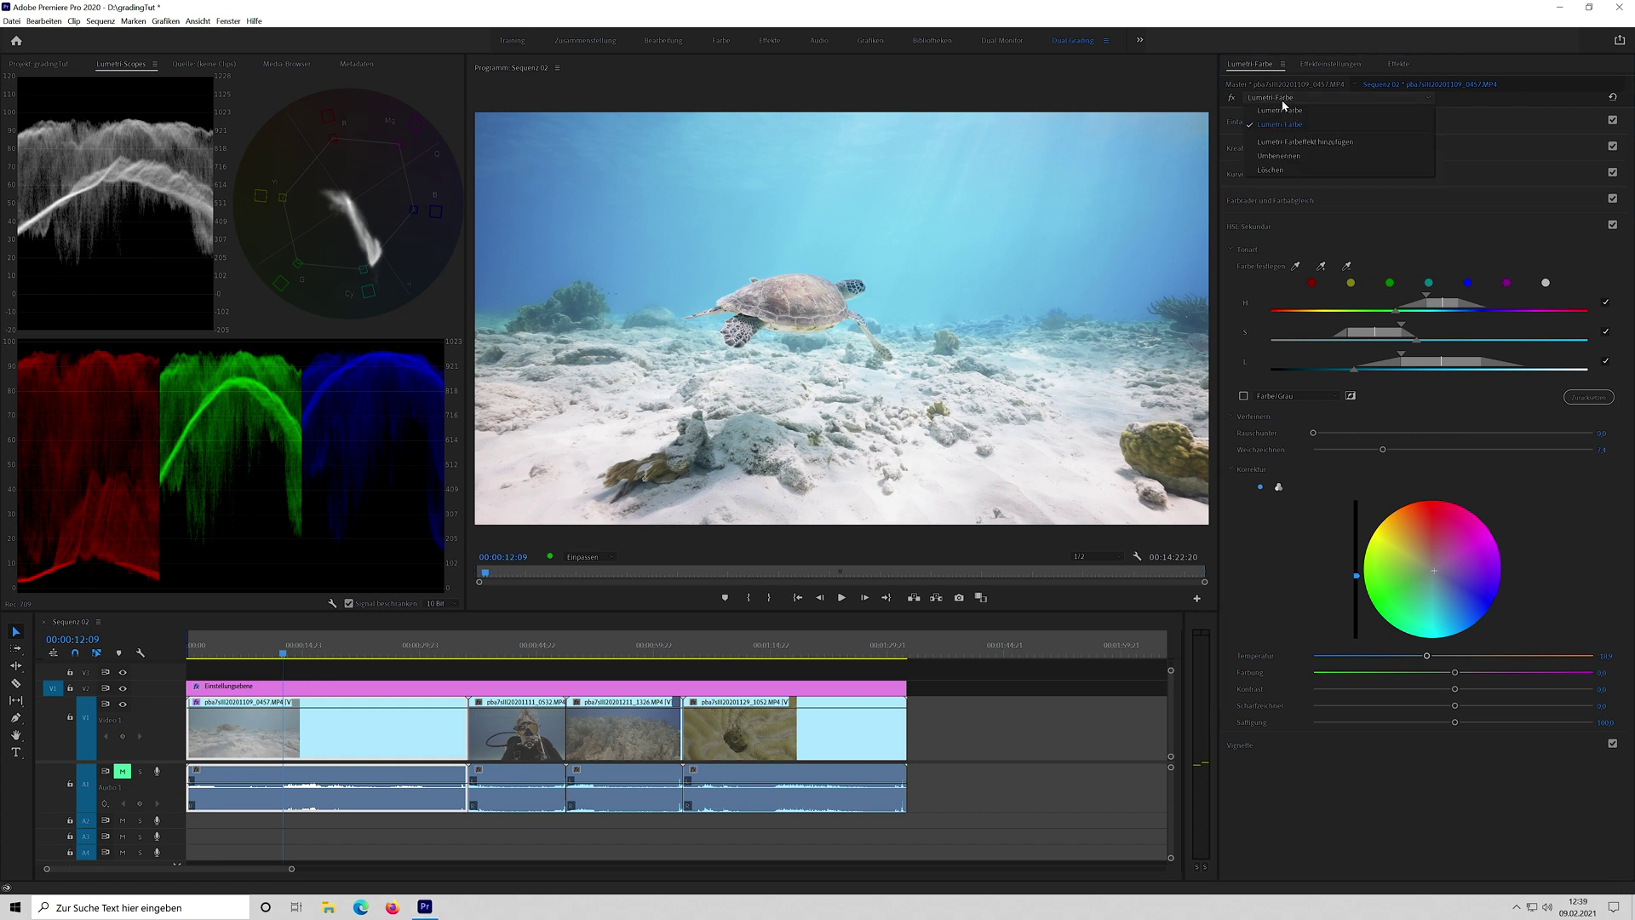
click(1299, 143)
click(1295, 267)
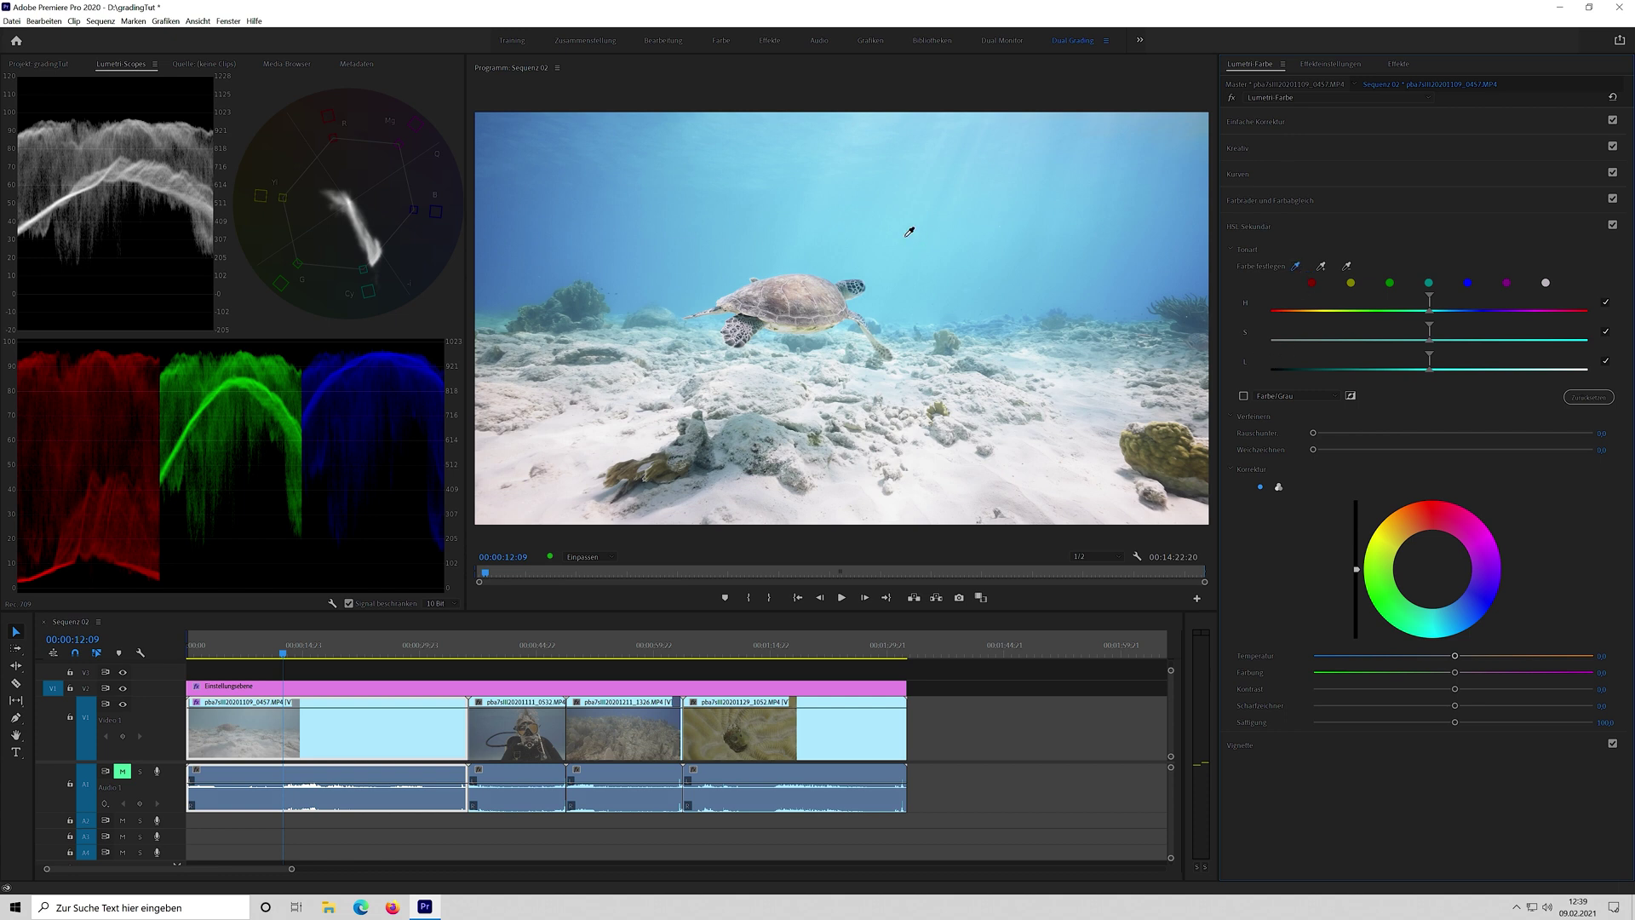
click(1113, 292)
click(1244, 395)
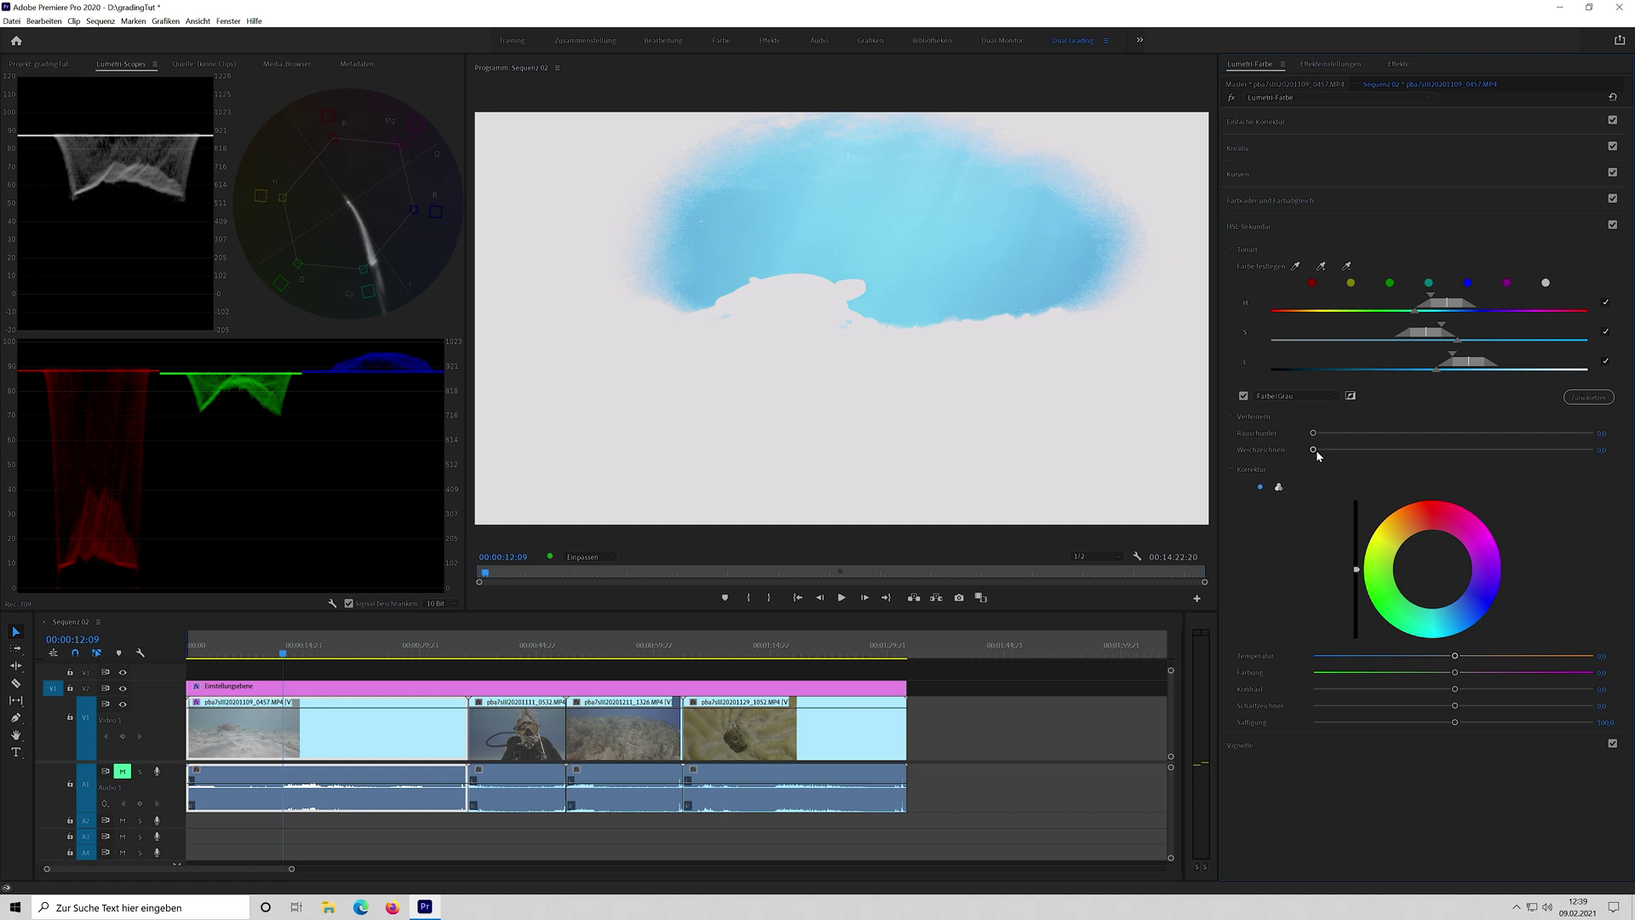
drag(1316, 450, 1404, 452)
click(1244, 395)
Tint and cool the newly keyed water, check a later frame, then move to the diver clip.
drag(1441, 569, 1448, 580)
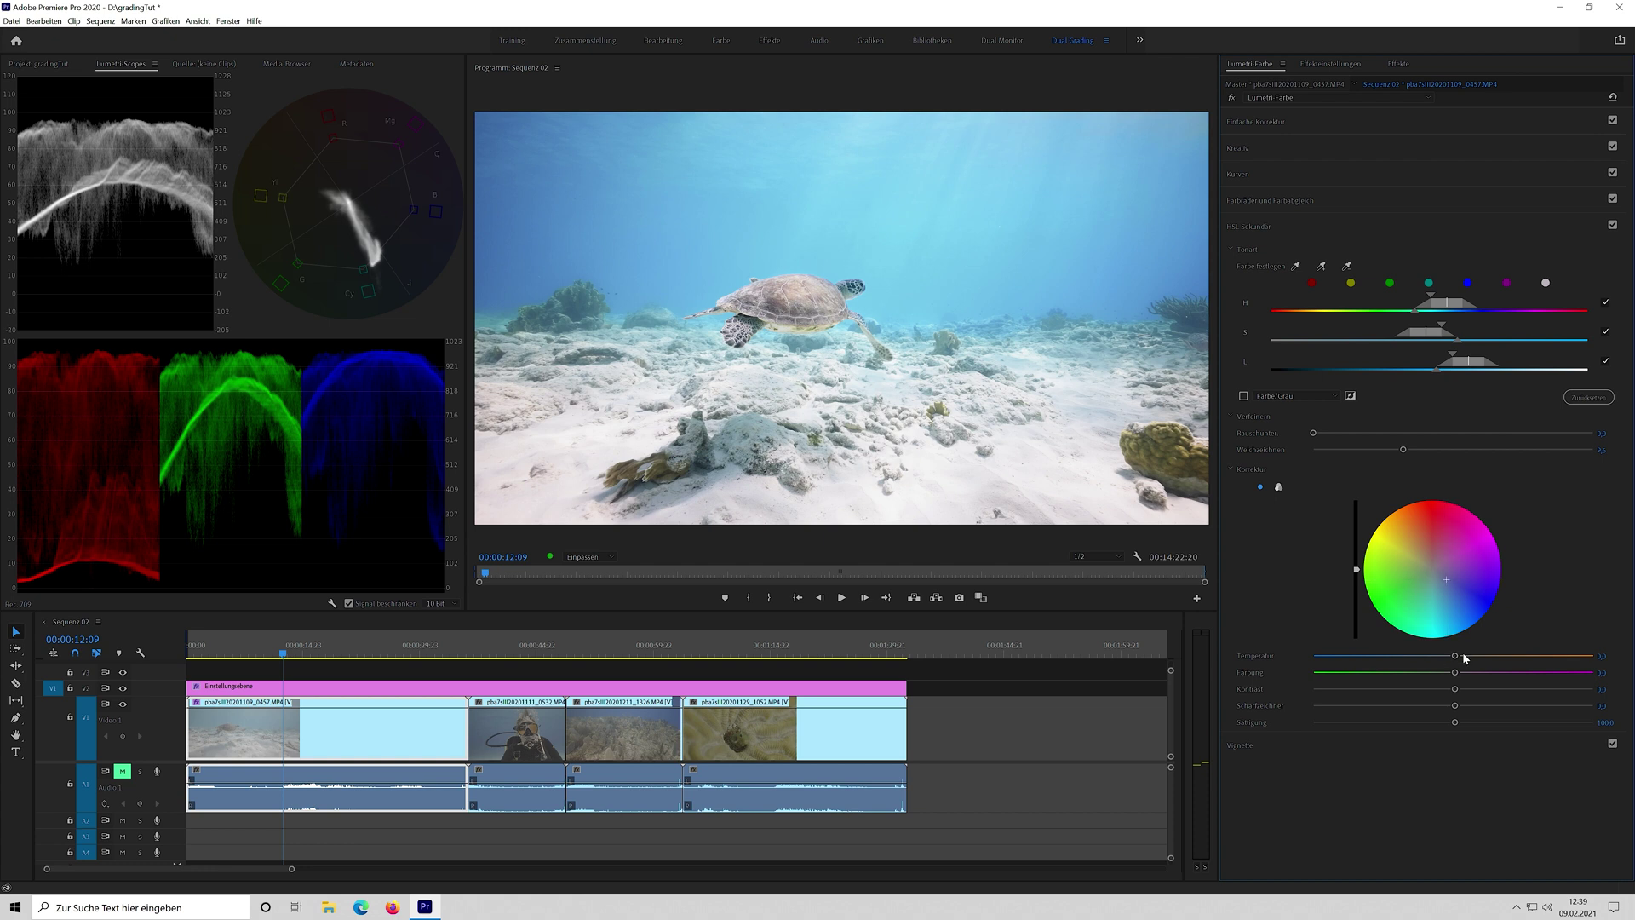
drag(1455, 656, 1437, 658)
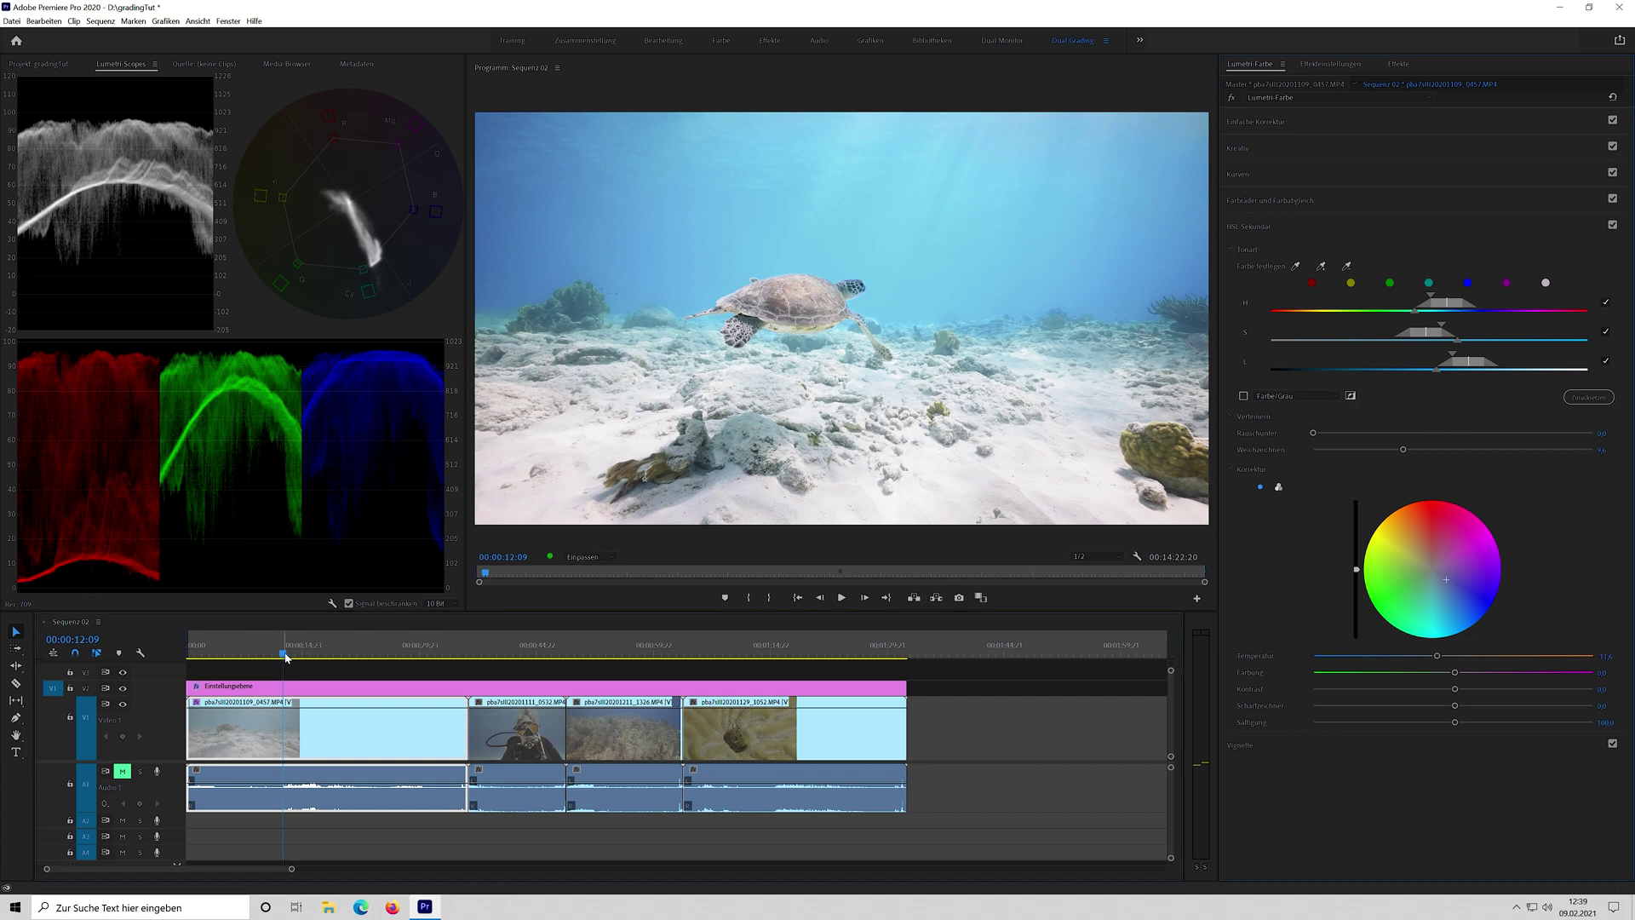
mouse_move(284, 655)
mouse_down()
mouse_move(348, 660)
mouse_move(295, 662)
mouse_up()
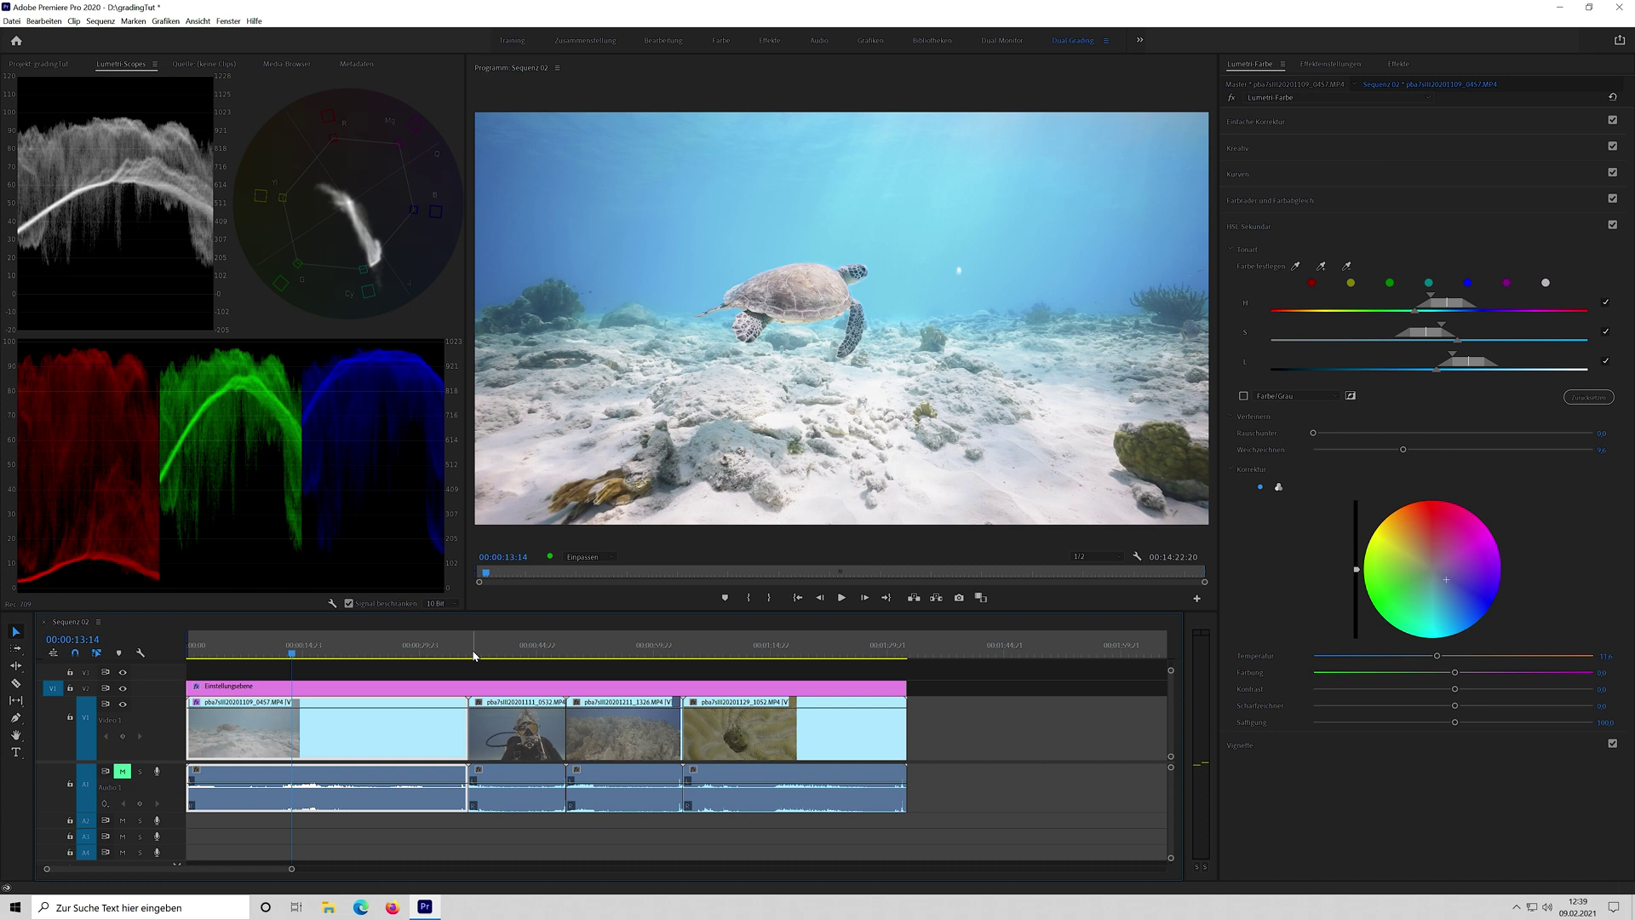
click(532, 652)
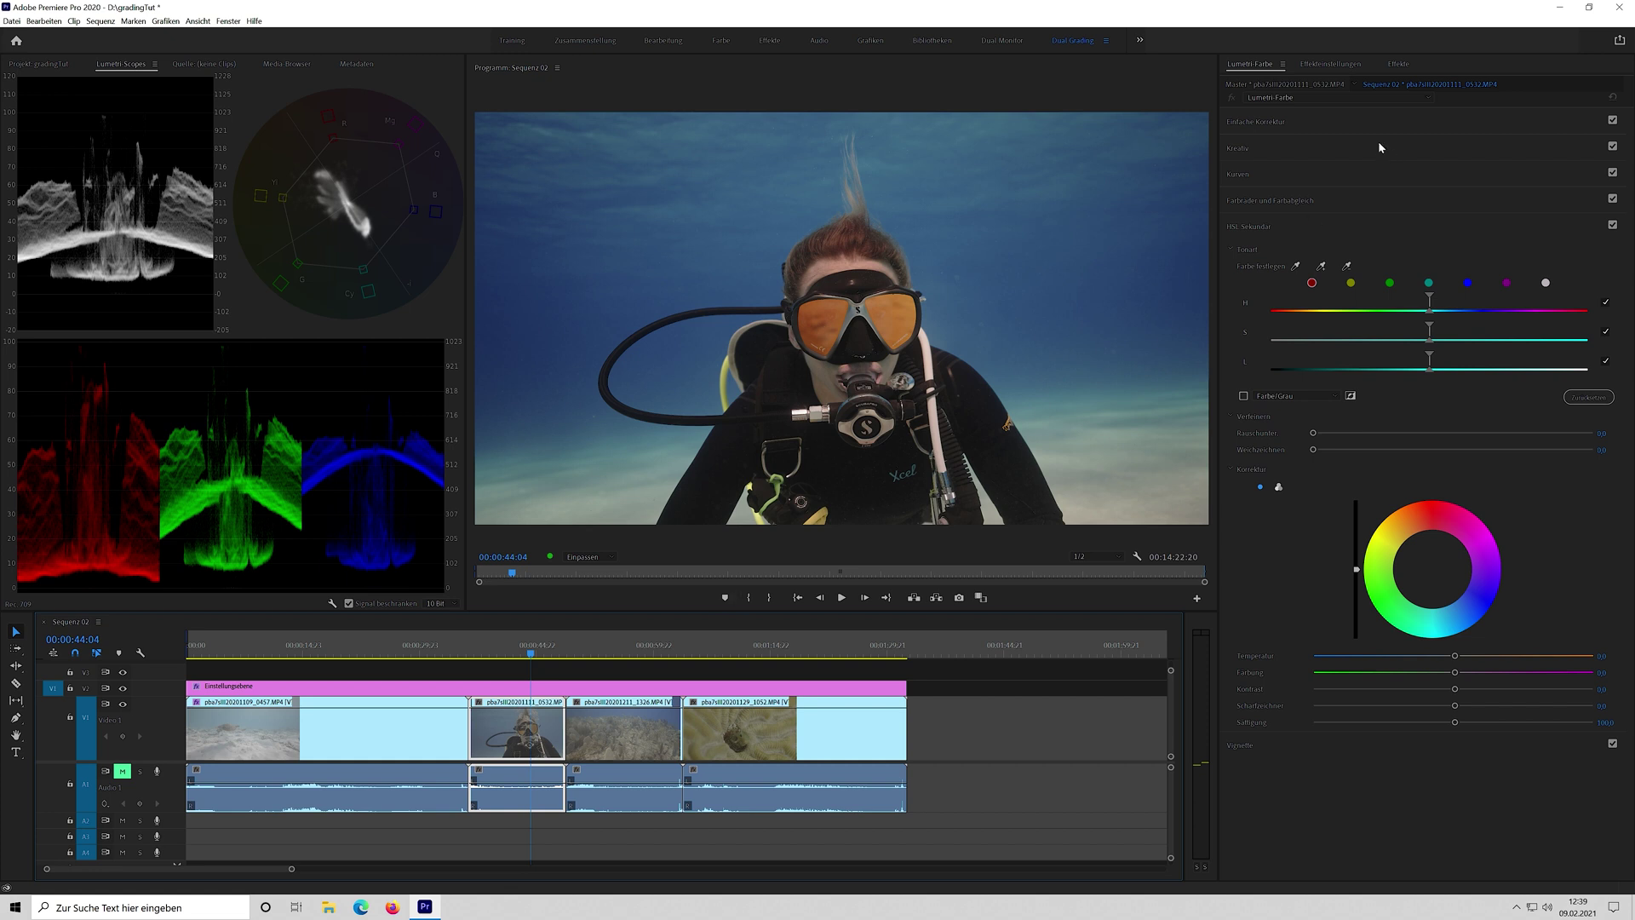
Add shadow, midtone and highlight points to the diver clip's RGB curve, shaping an S.
click(1348, 149)
click(1297, 146)
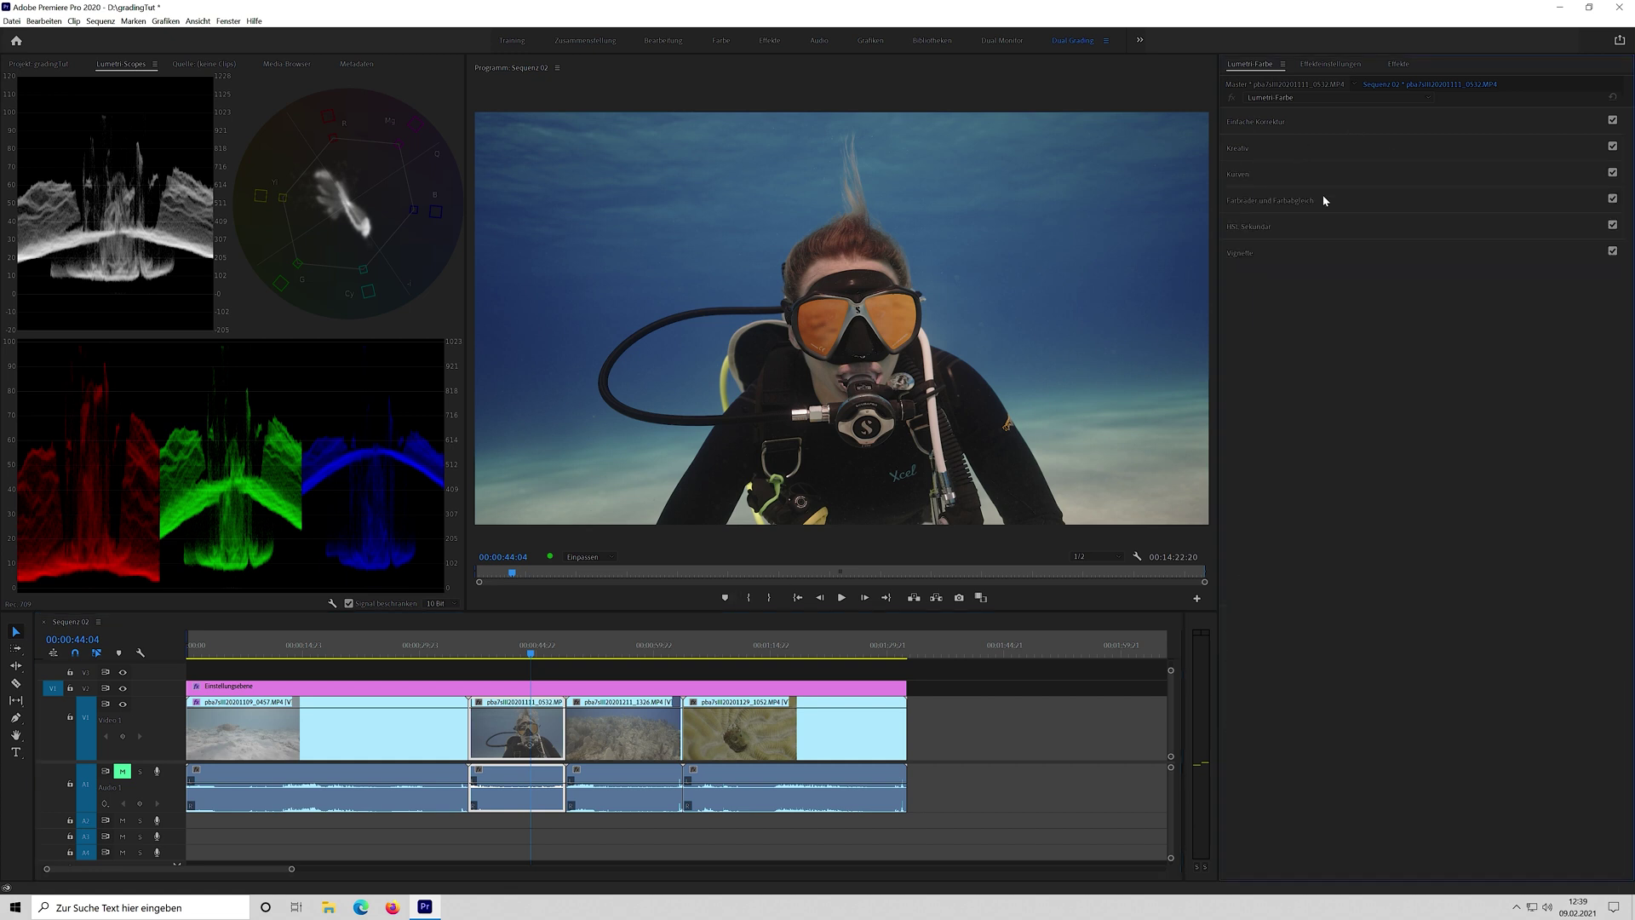
click(1317, 175)
click(1392, 363)
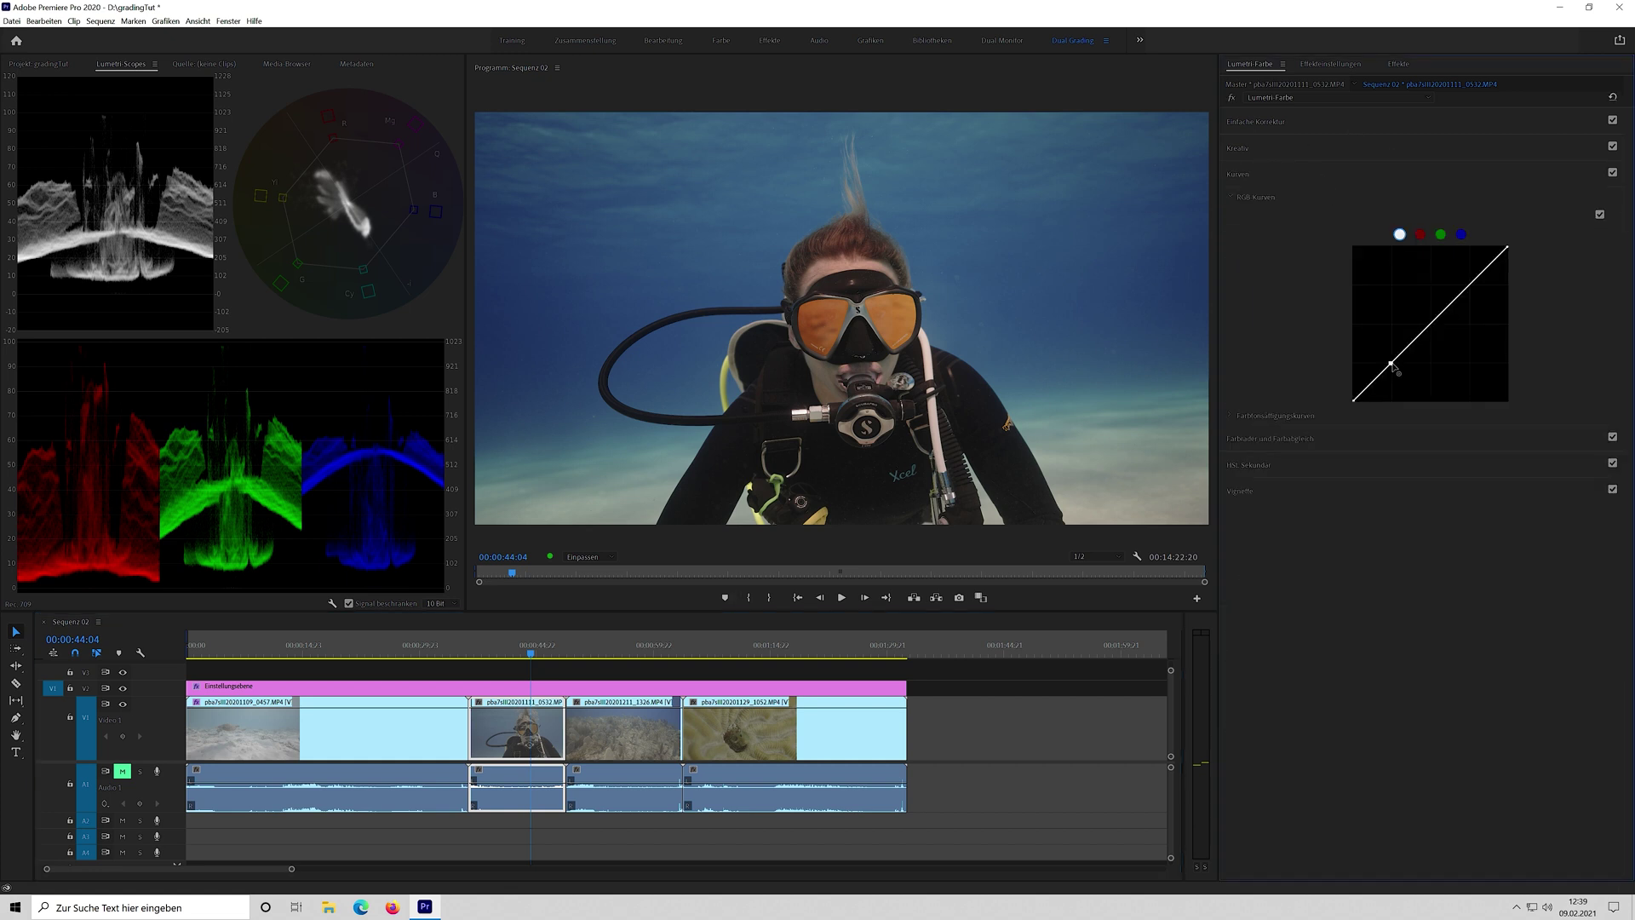
click(1472, 284)
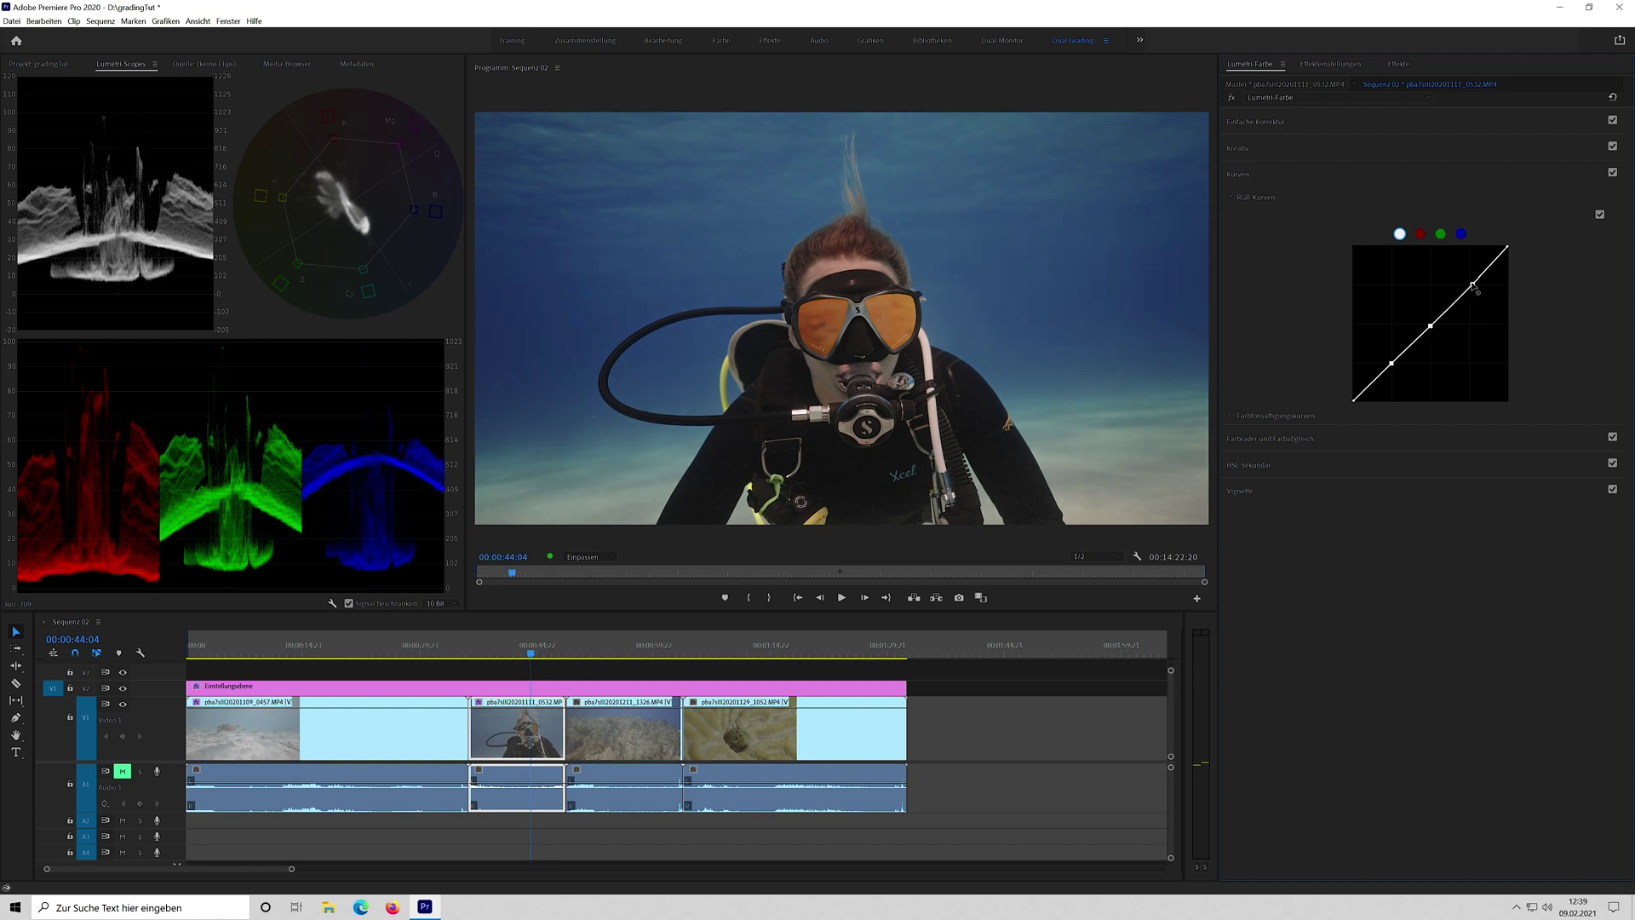
click(1429, 323)
drag(1431, 325, 1428, 324)
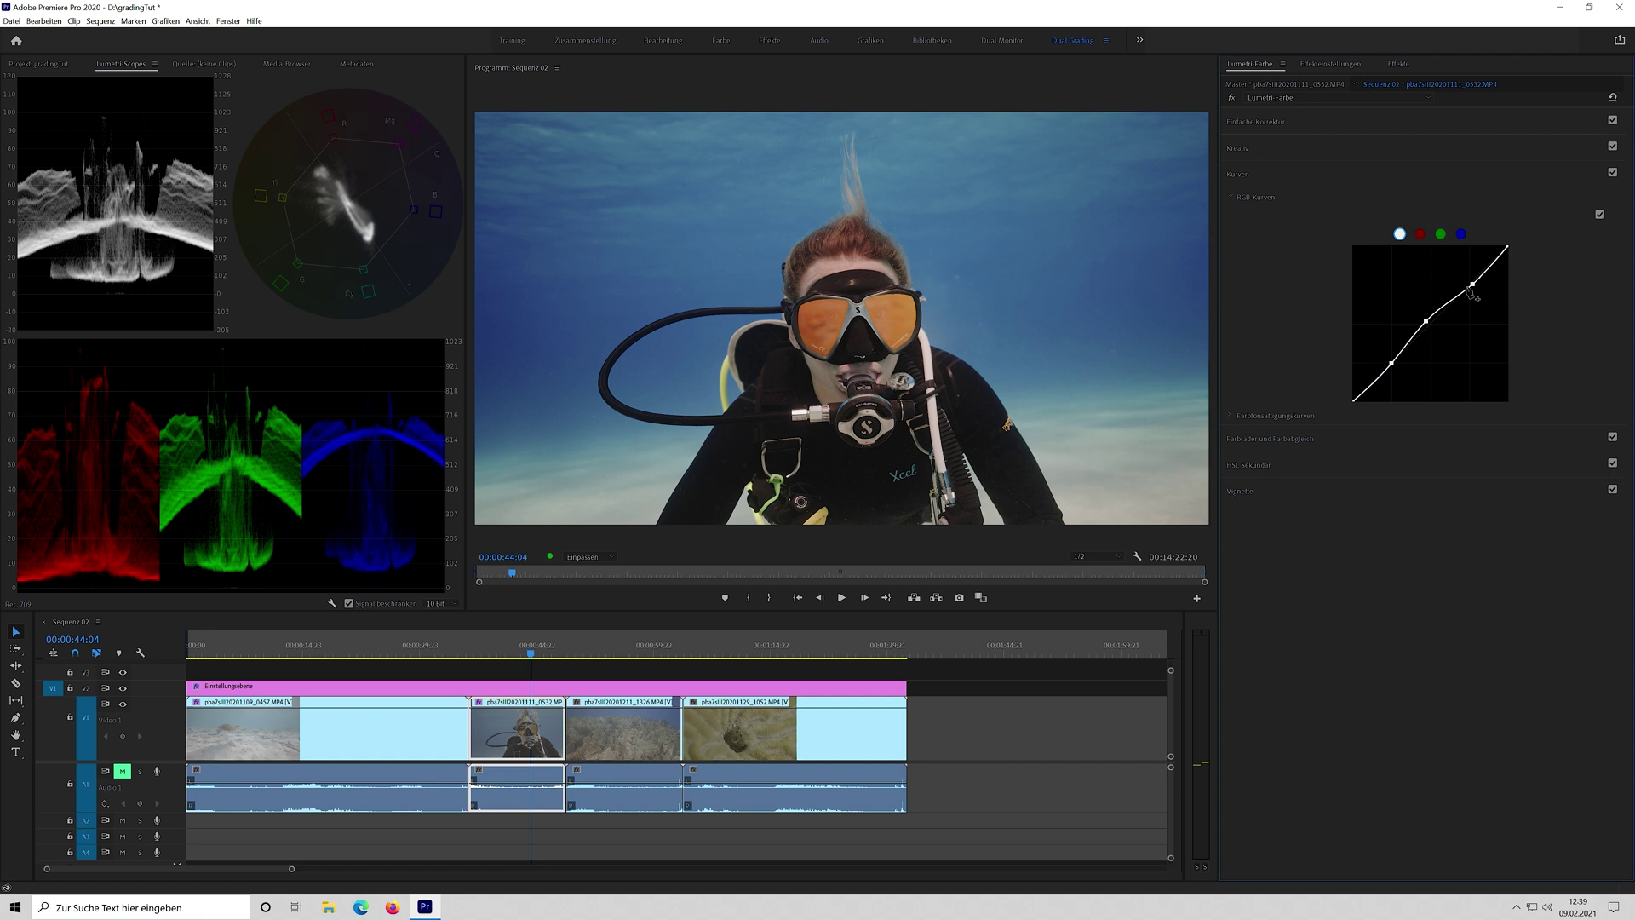
drag(1472, 285, 1465, 282)
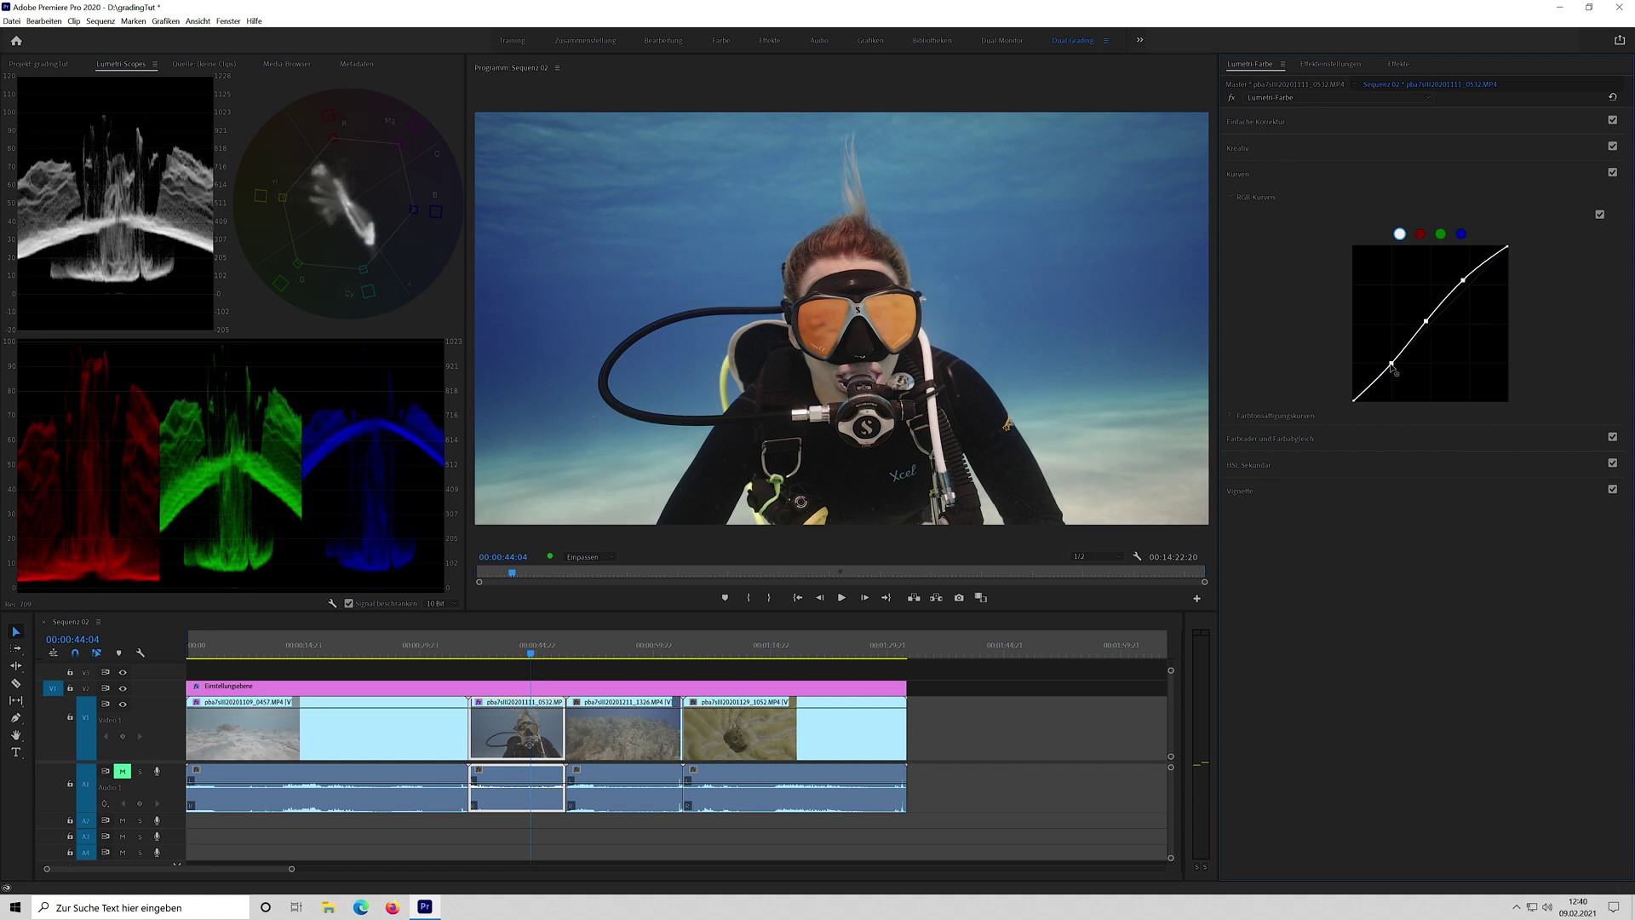
drag(1393, 367, 1391, 367)
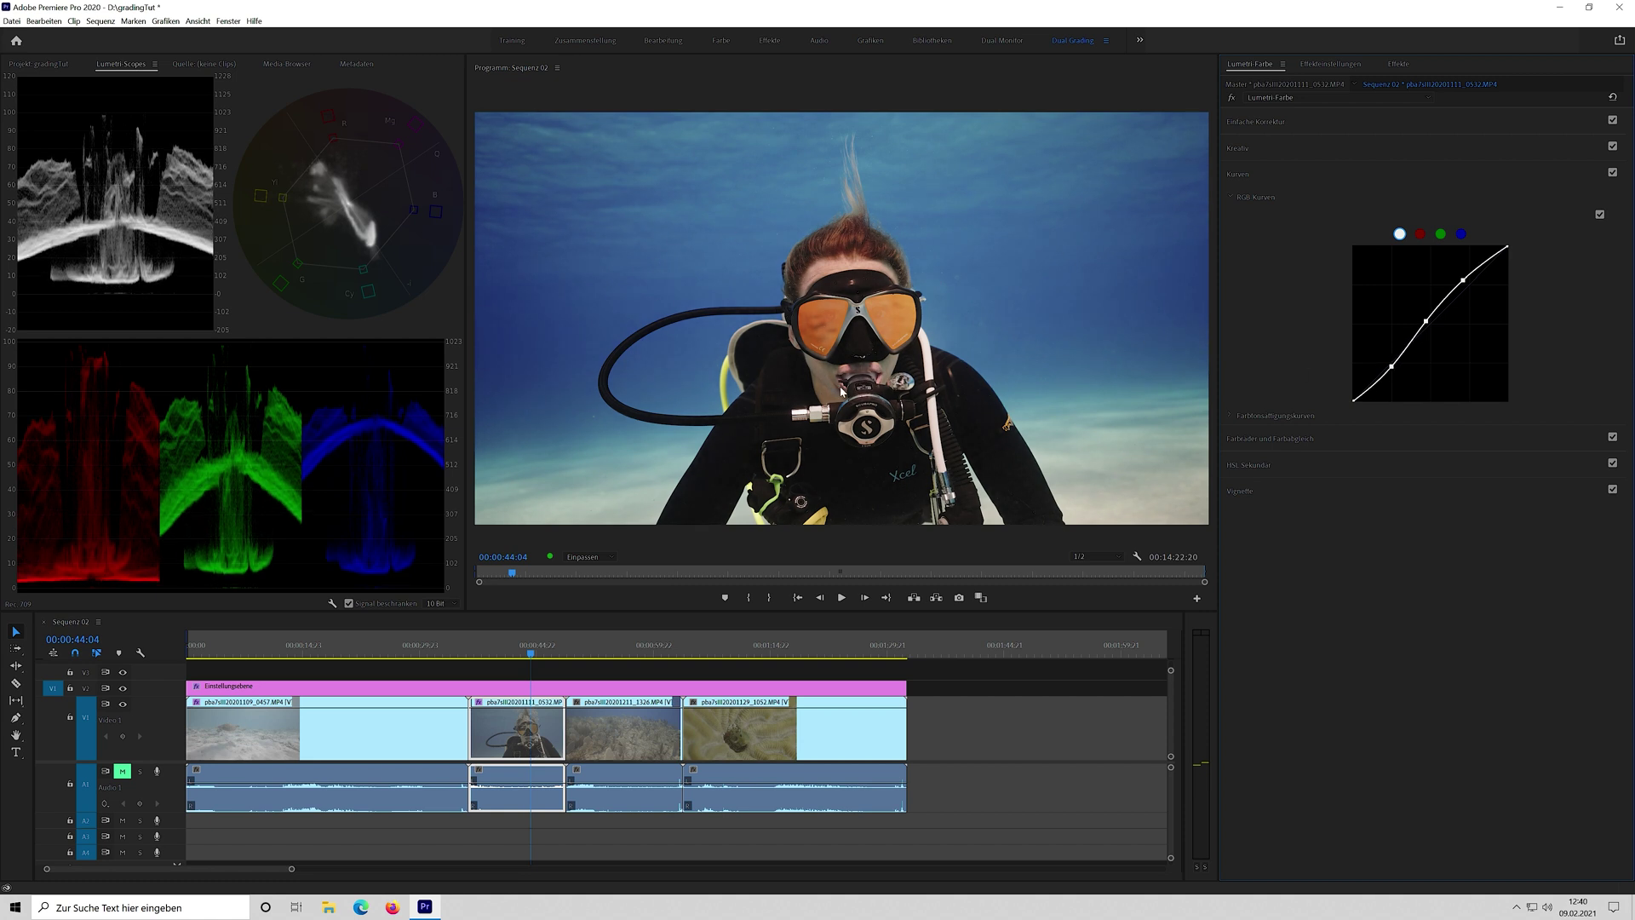
click(1338, 122)
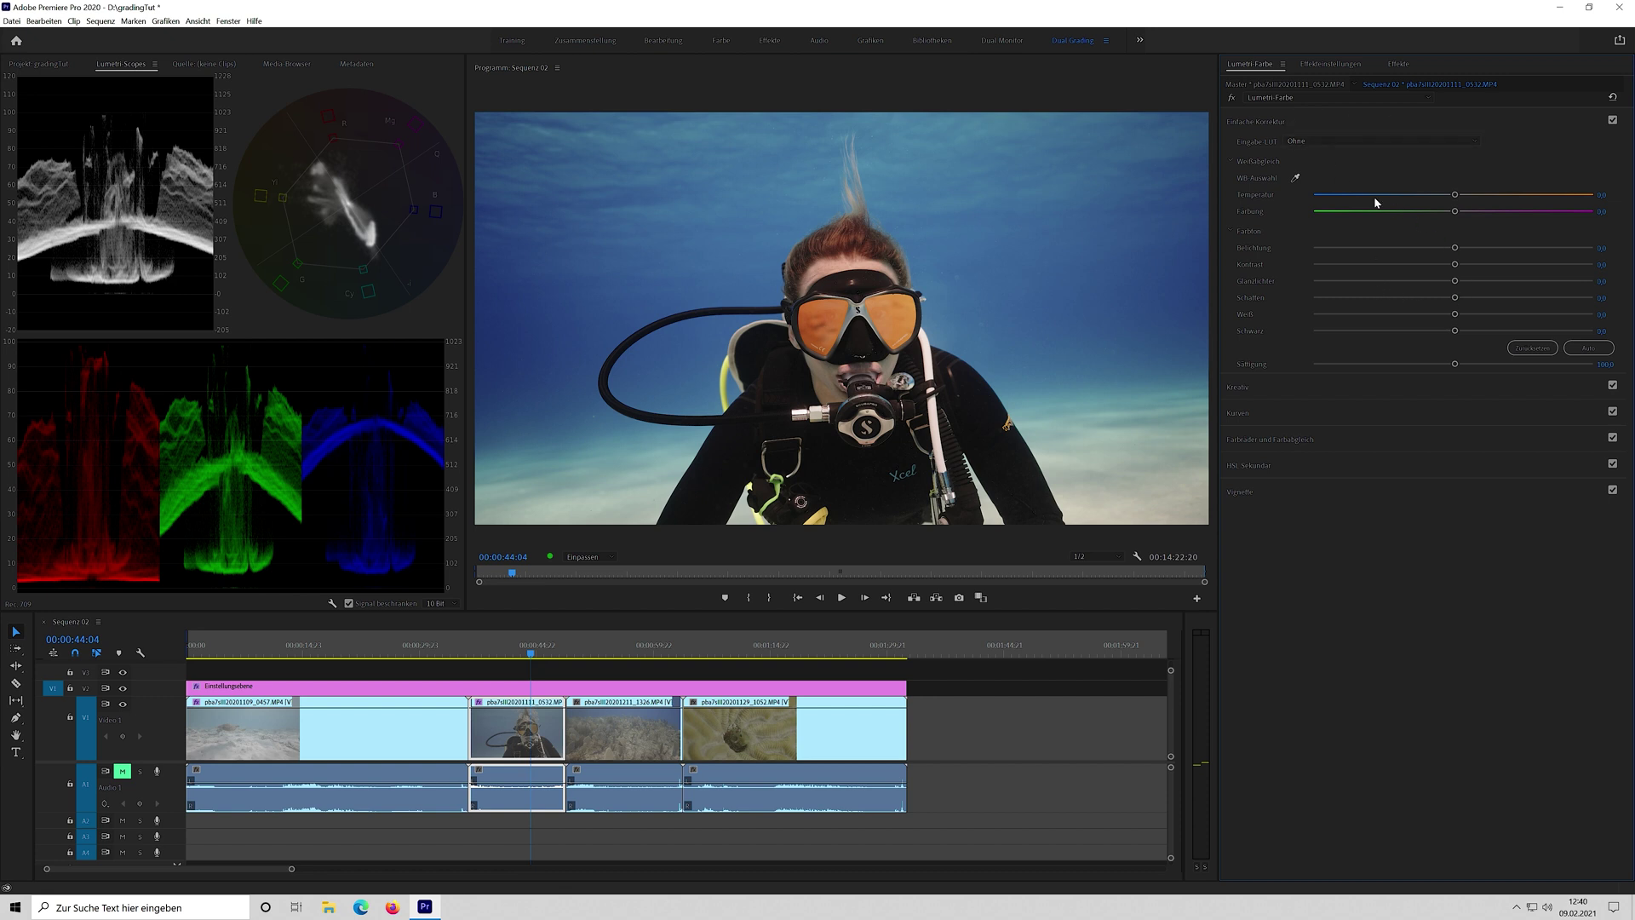
Set the diver clip's white balance from the image, then reset and cool Temperature.
click(1295, 179)
click(931, 376)
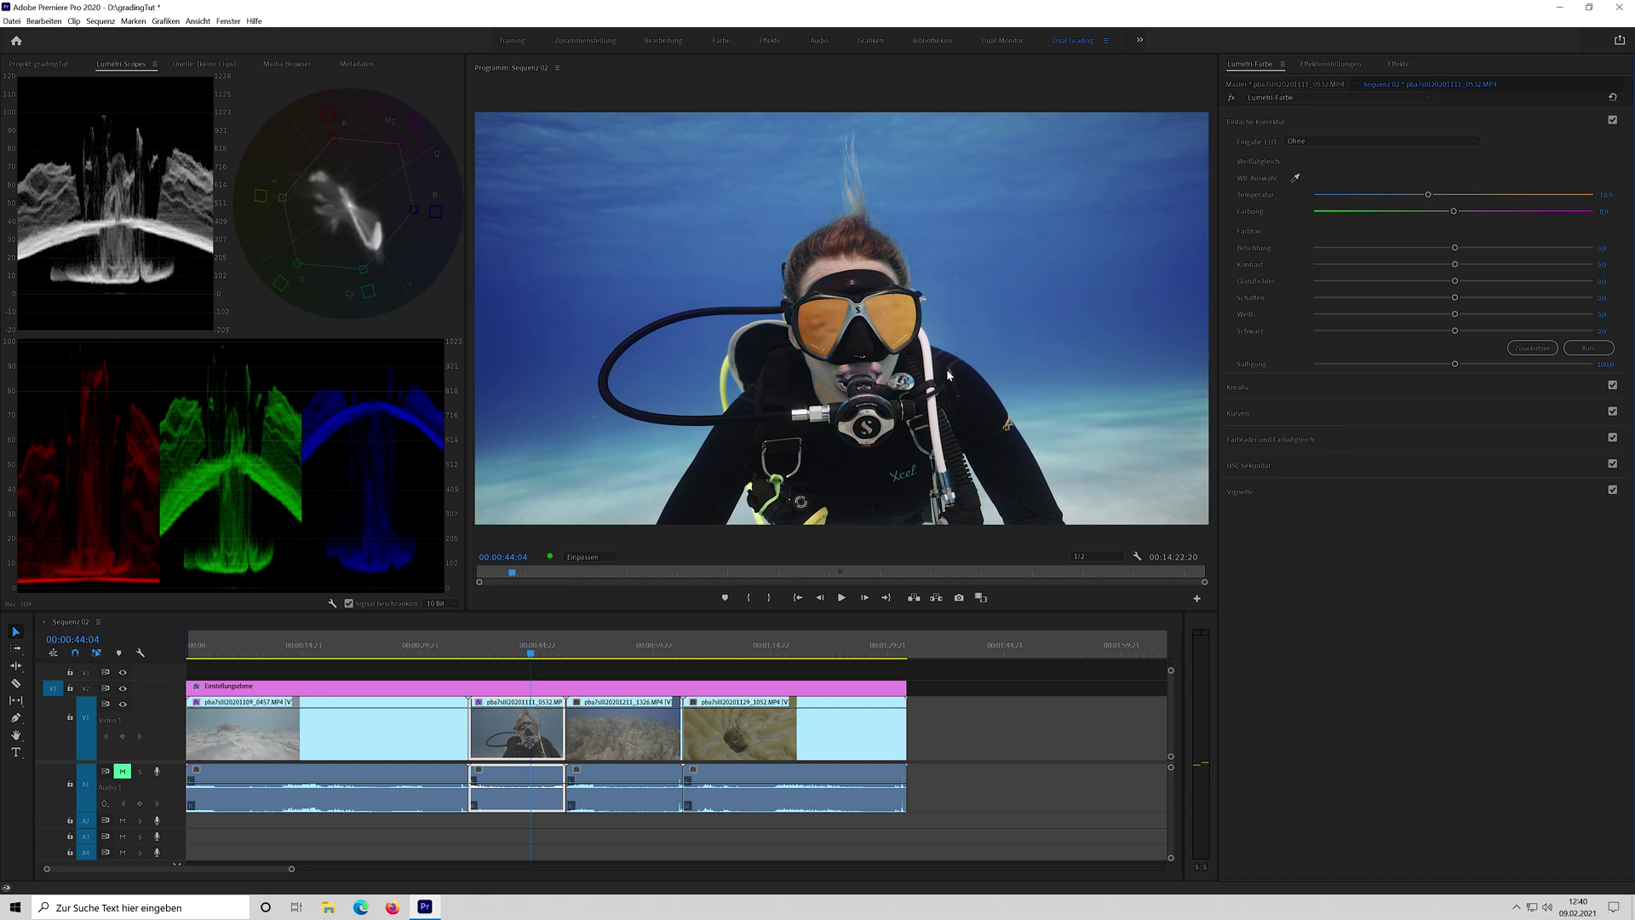
double_click(1428, 194)
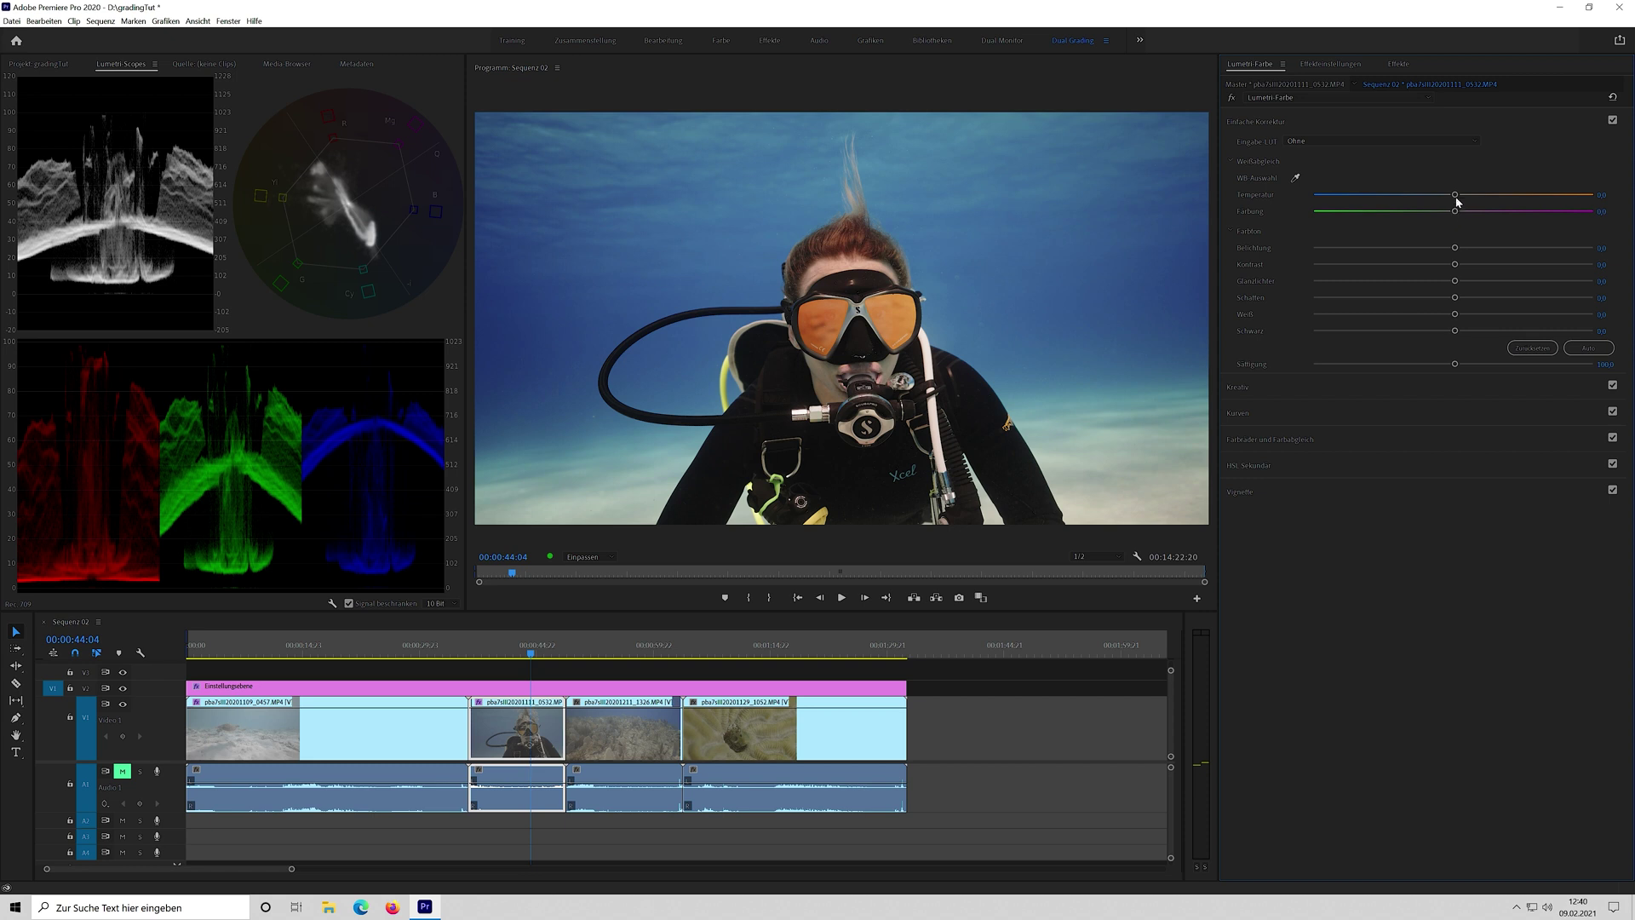
drag(1455, 195, 1443, 196)
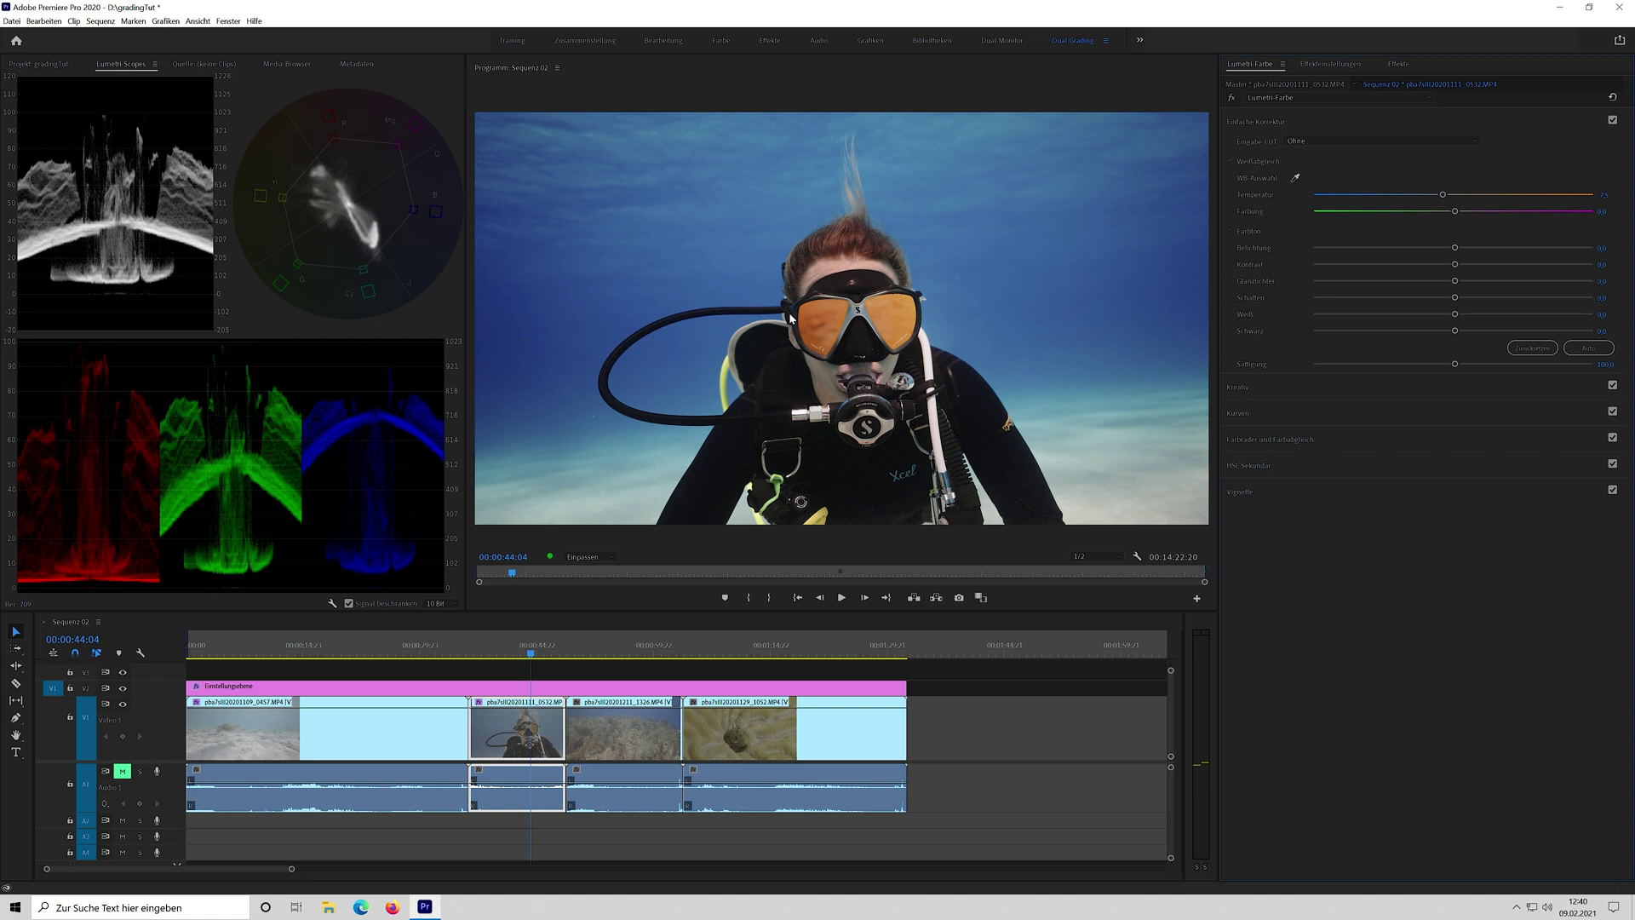
Deepen Blacks, adjust Shadows, lower Highlights and raise Saturation to about 123.
mouse_move(1454, 331)
mouse_down()
mouse_move(1424, 336)
mouse_move(1491, 316)
mouse_move(1467, 313)
mouse_up()
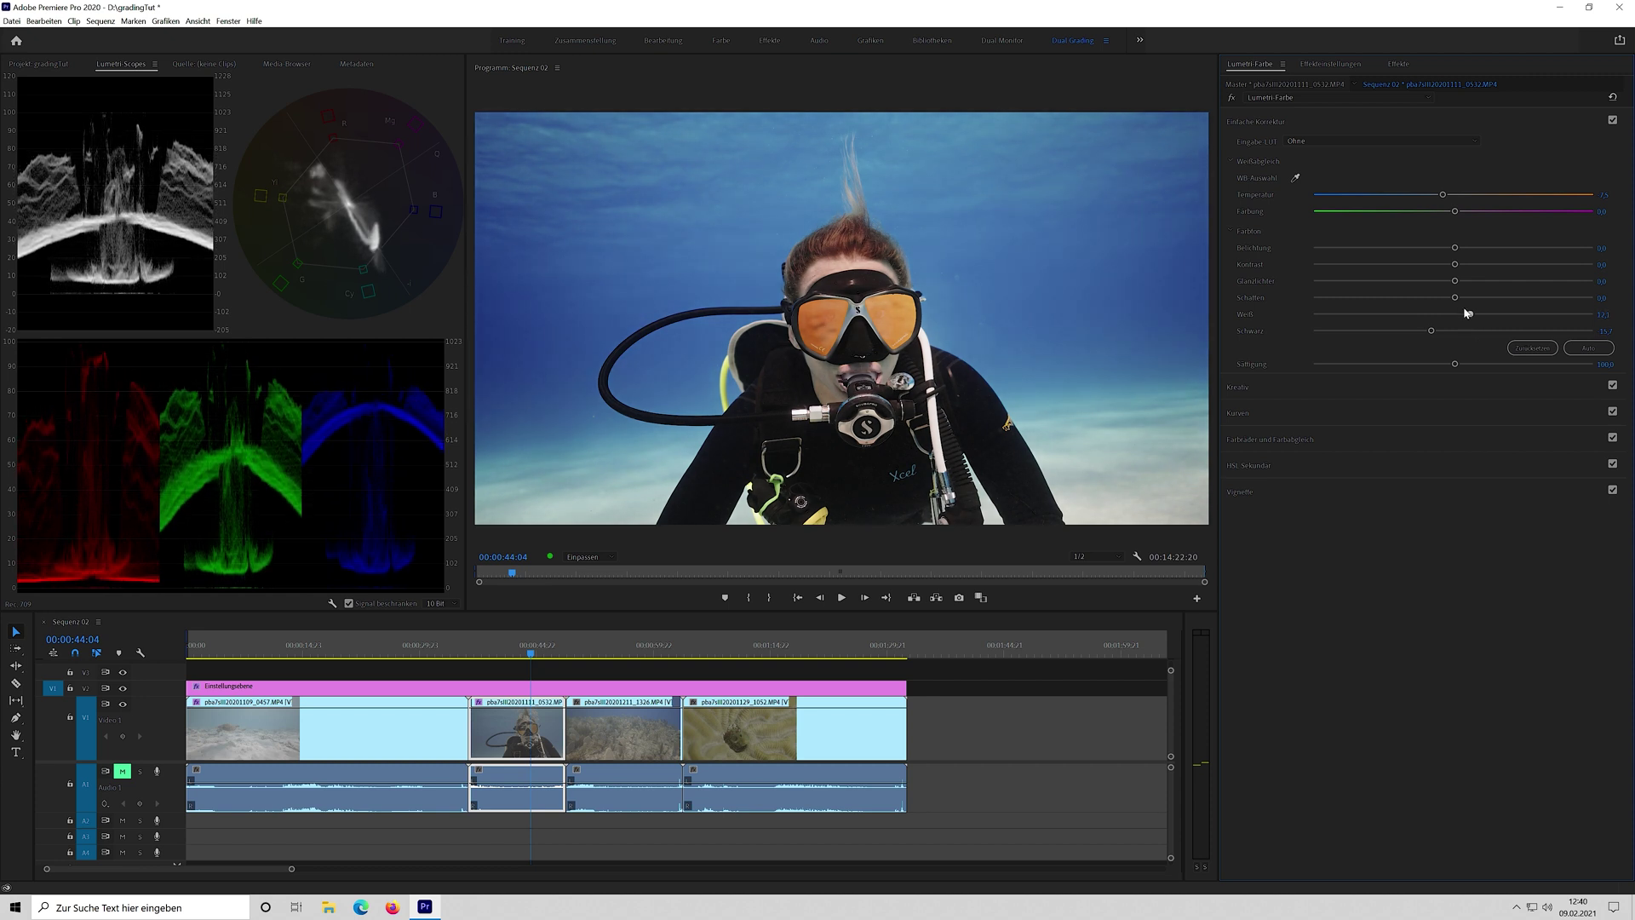
click(1467, 298)
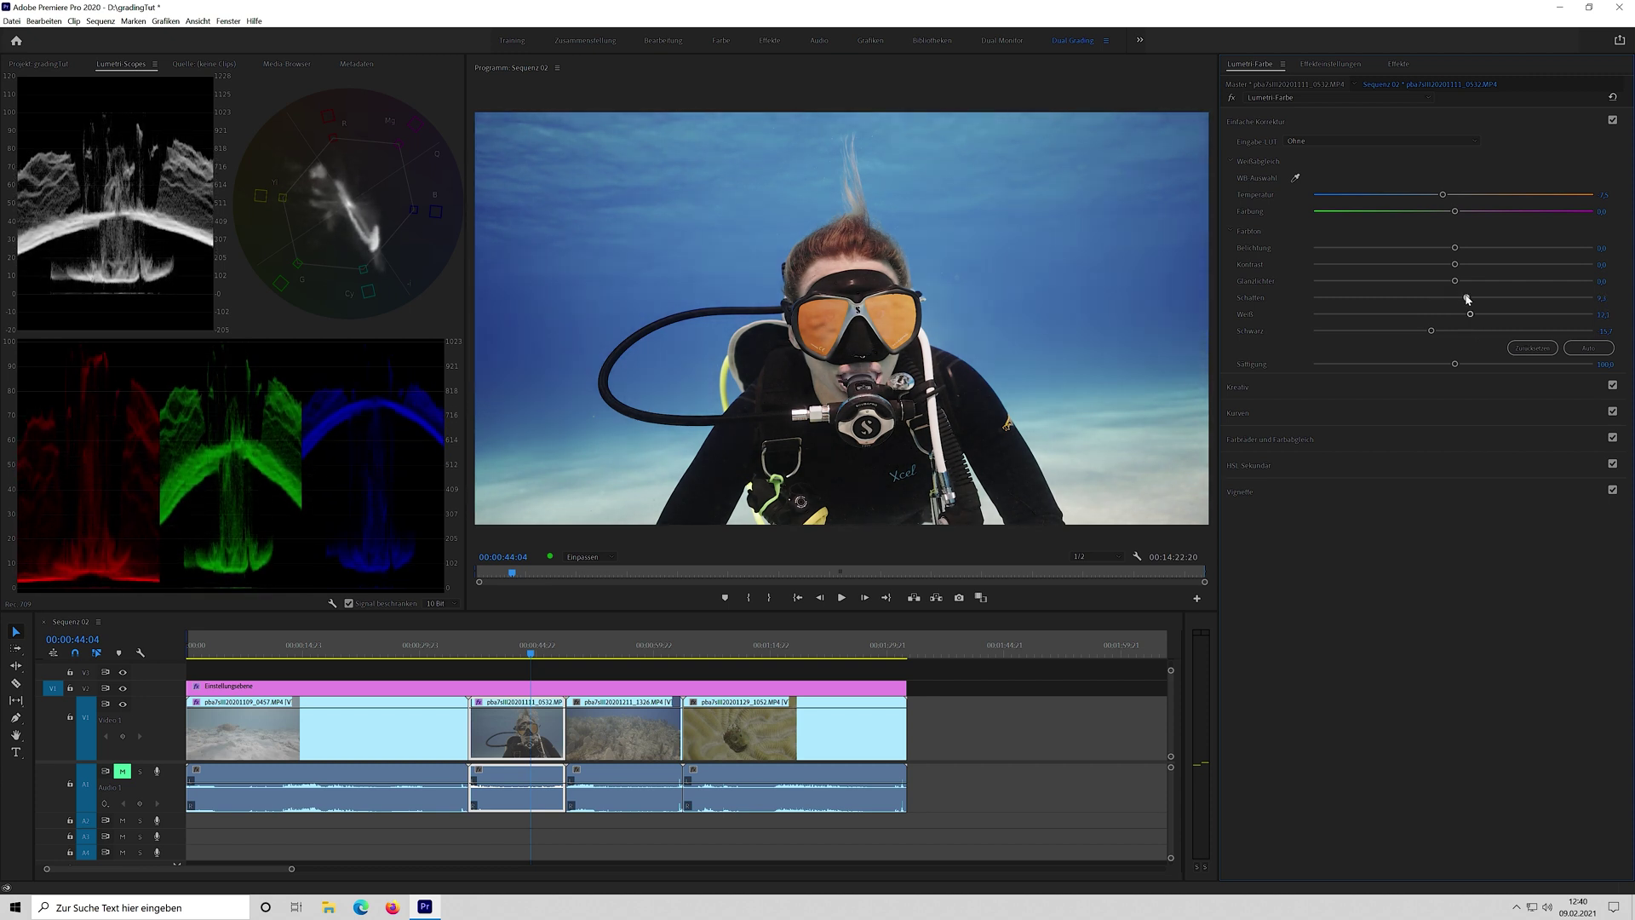
mouse_move(1466, 298)
mouse_down()
mouse_move(1439, 282)
mouse_move(1460, 285)
mouse_up()
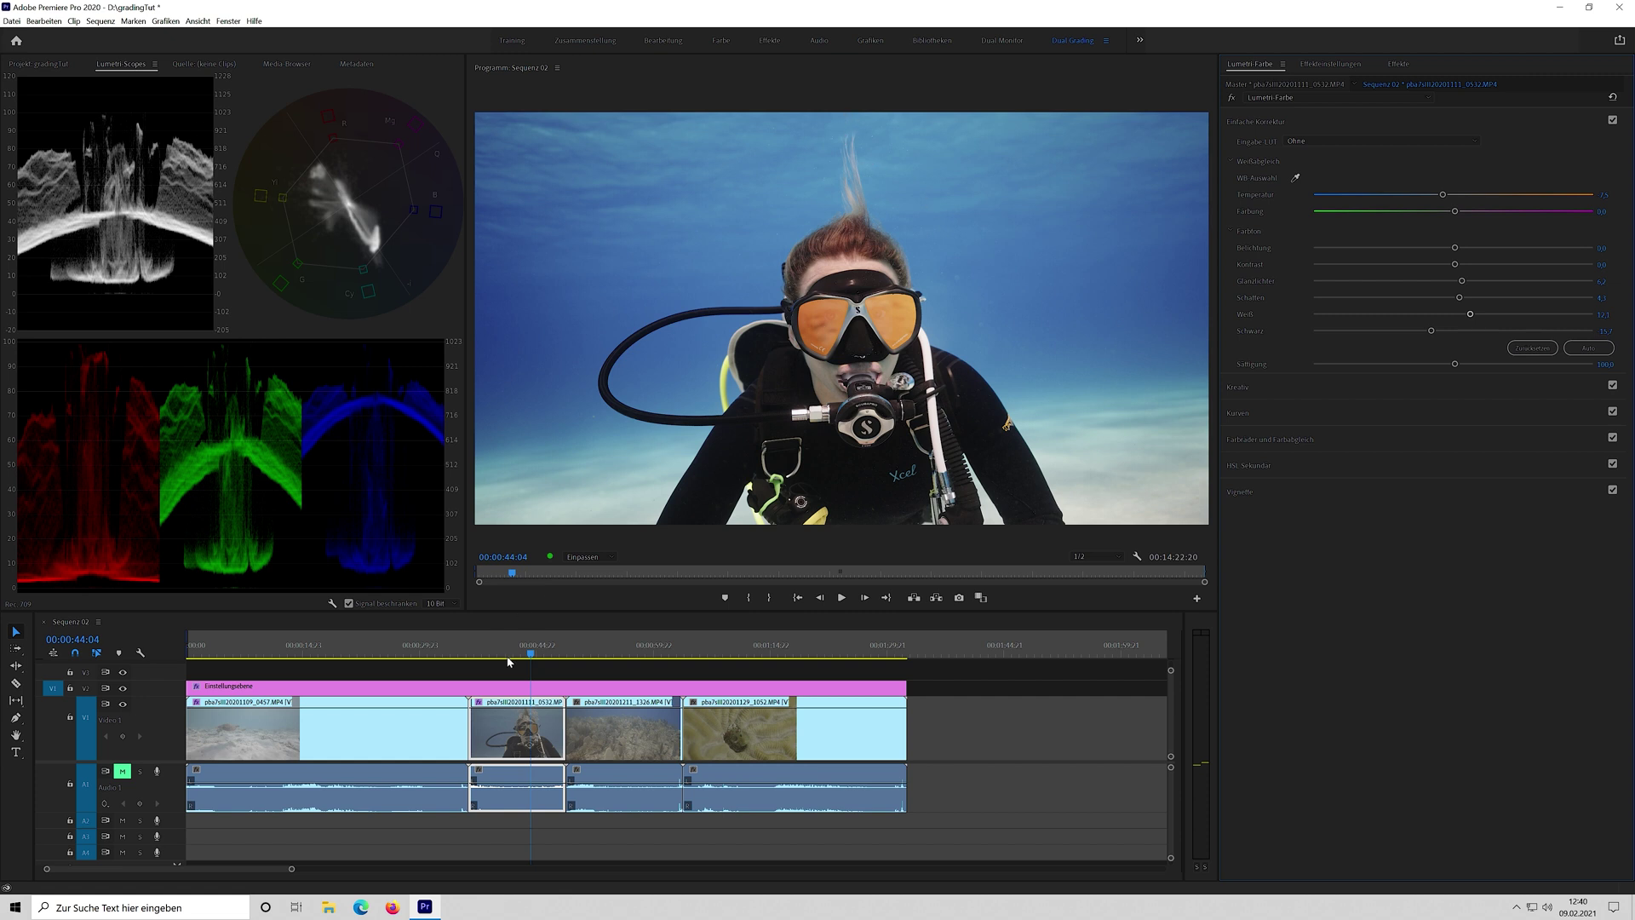
drag(532, 654, 519, 657)
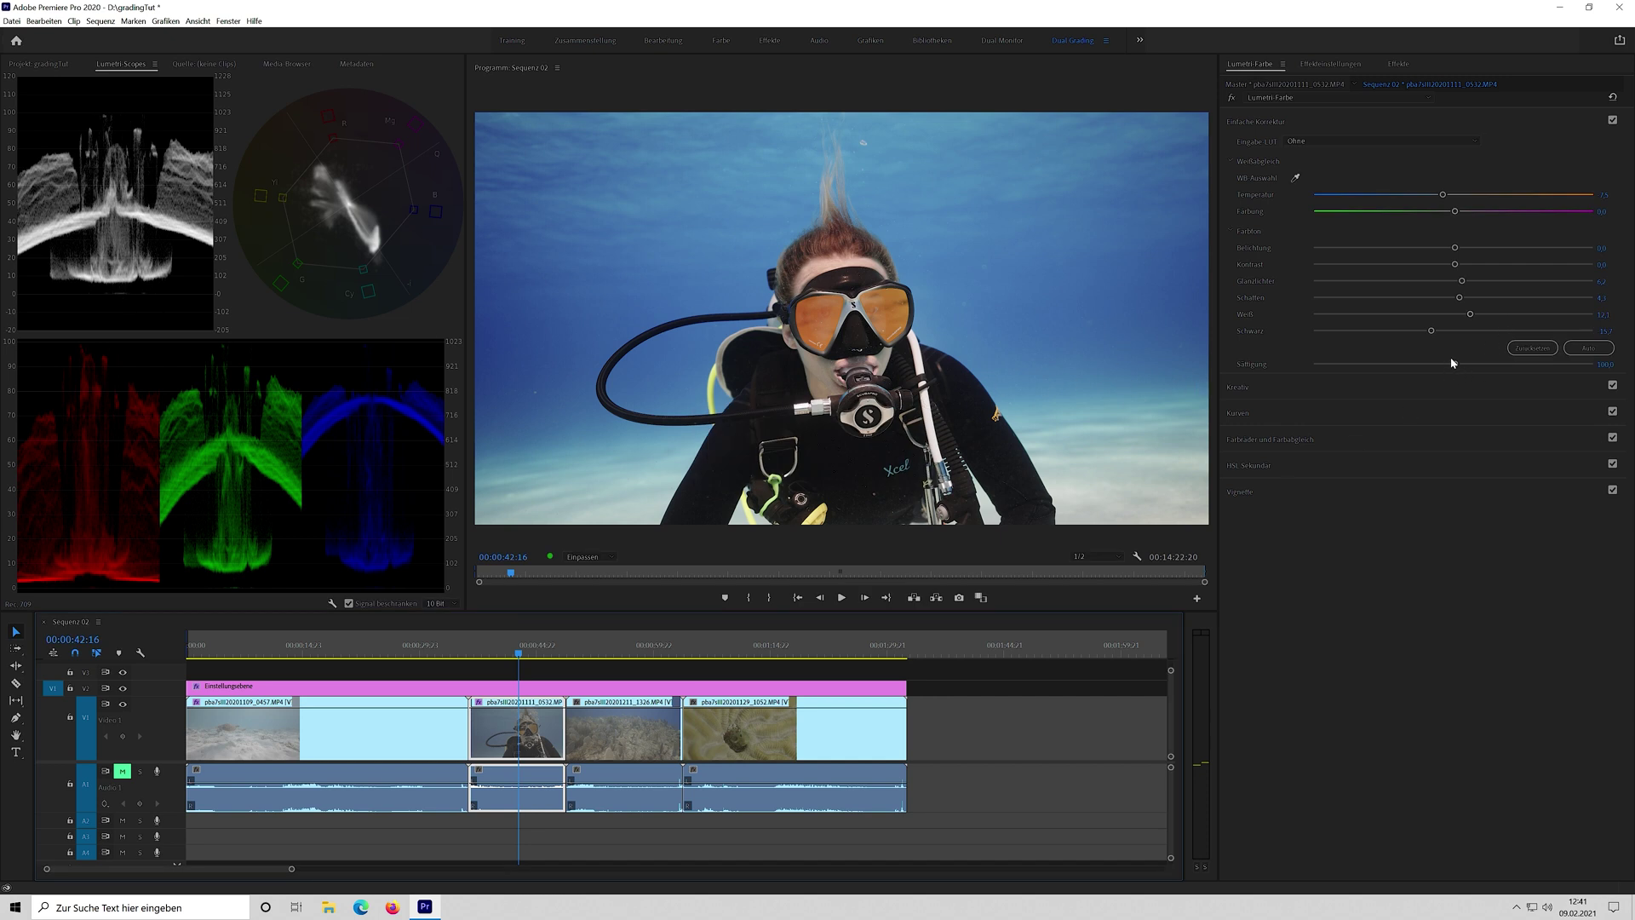
drag(1454, 363, 1477, 363)
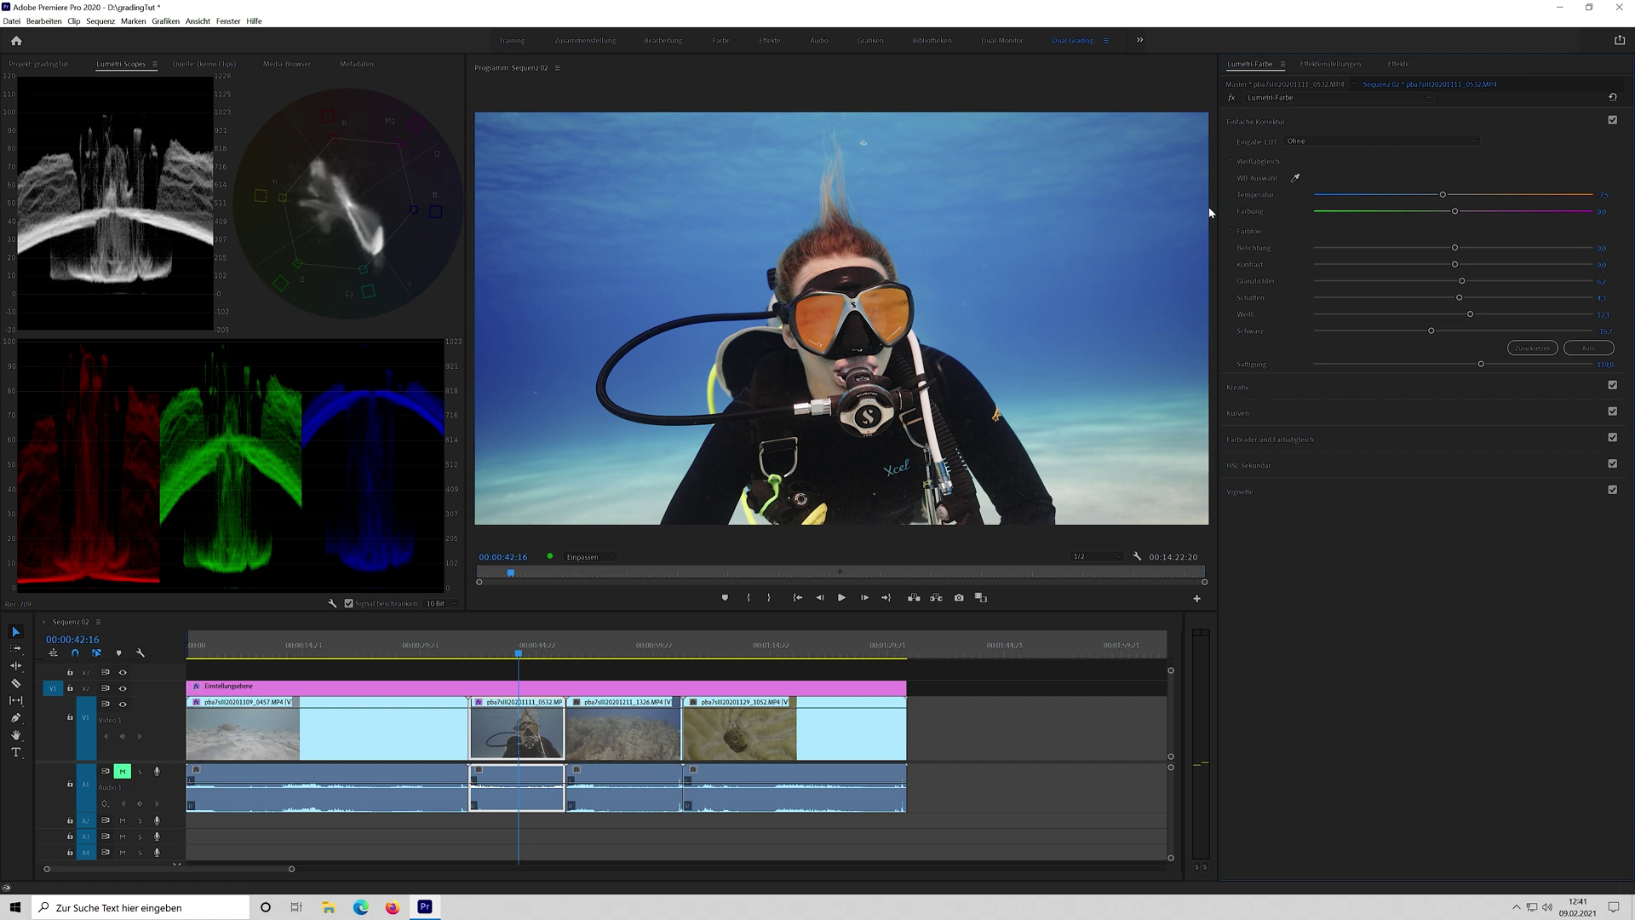
click(1303, 66)
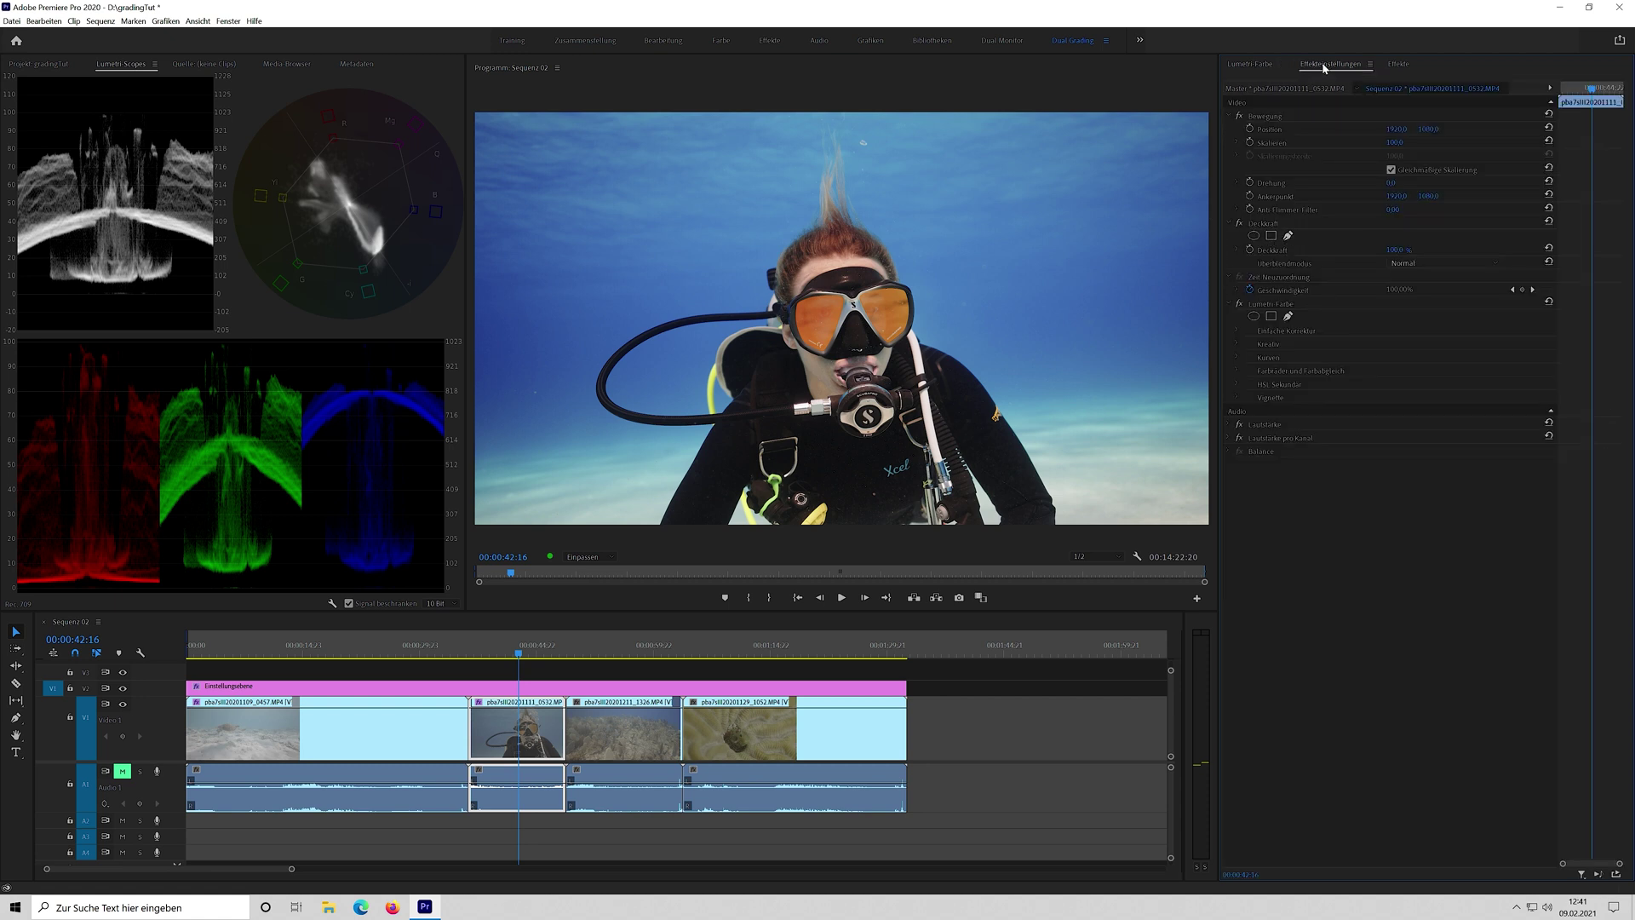
Draw a four-point opacity pen mask around the diver's chin in the Program Monitor.
click(1287, 237)
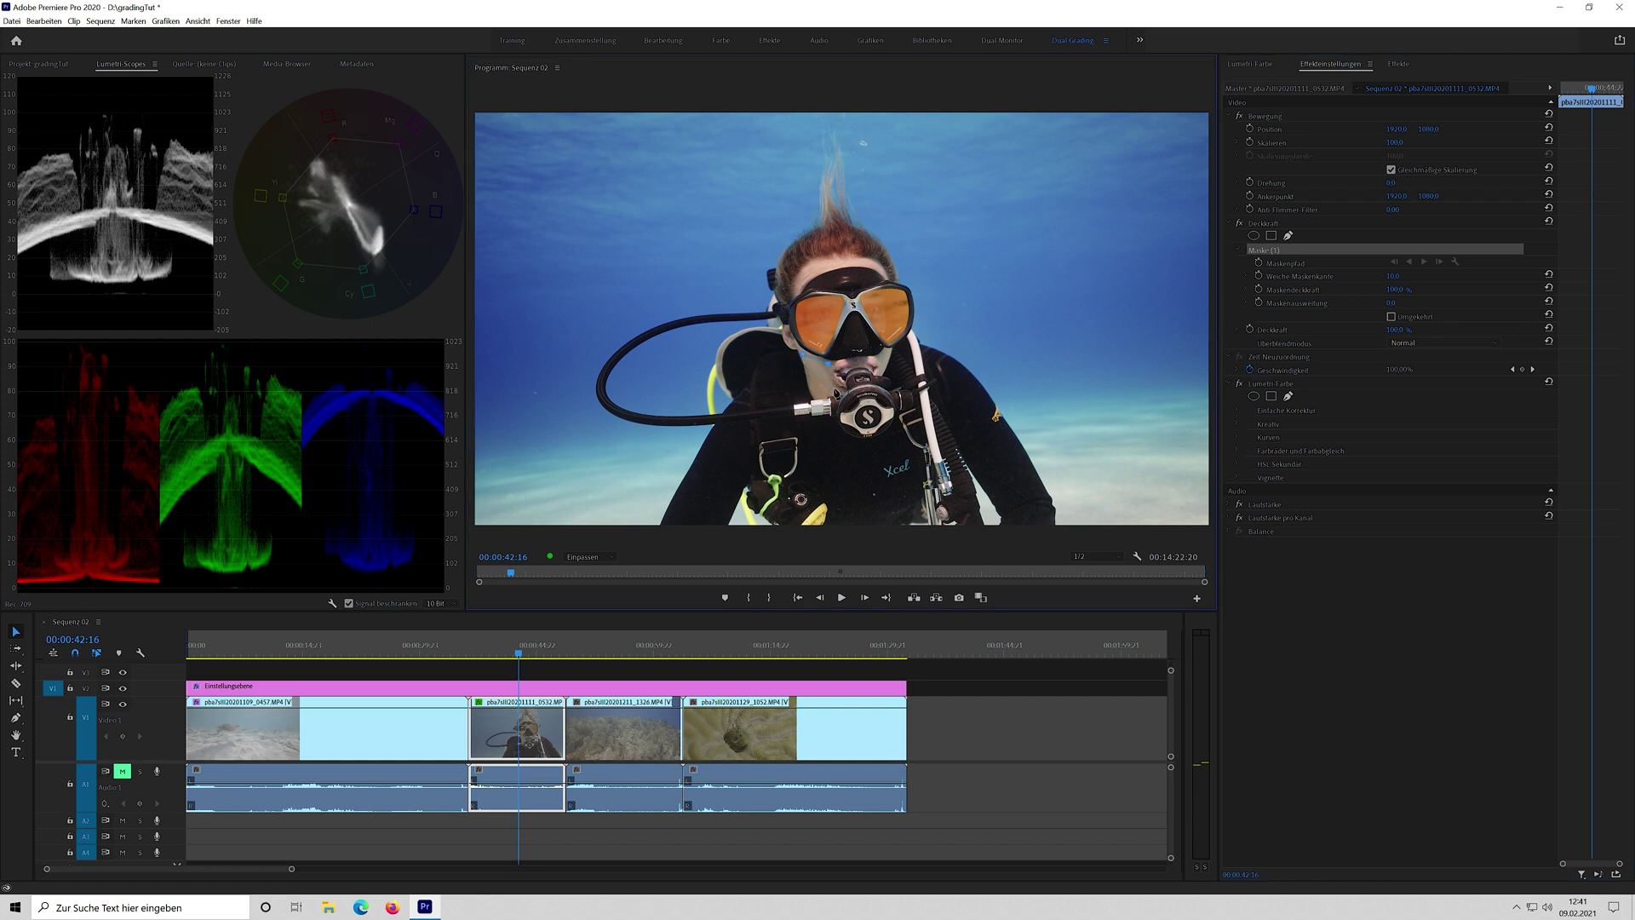
click(815, 394)
click(802, 354)
click(829, 363)
click(834, 388)
click(814, 394)
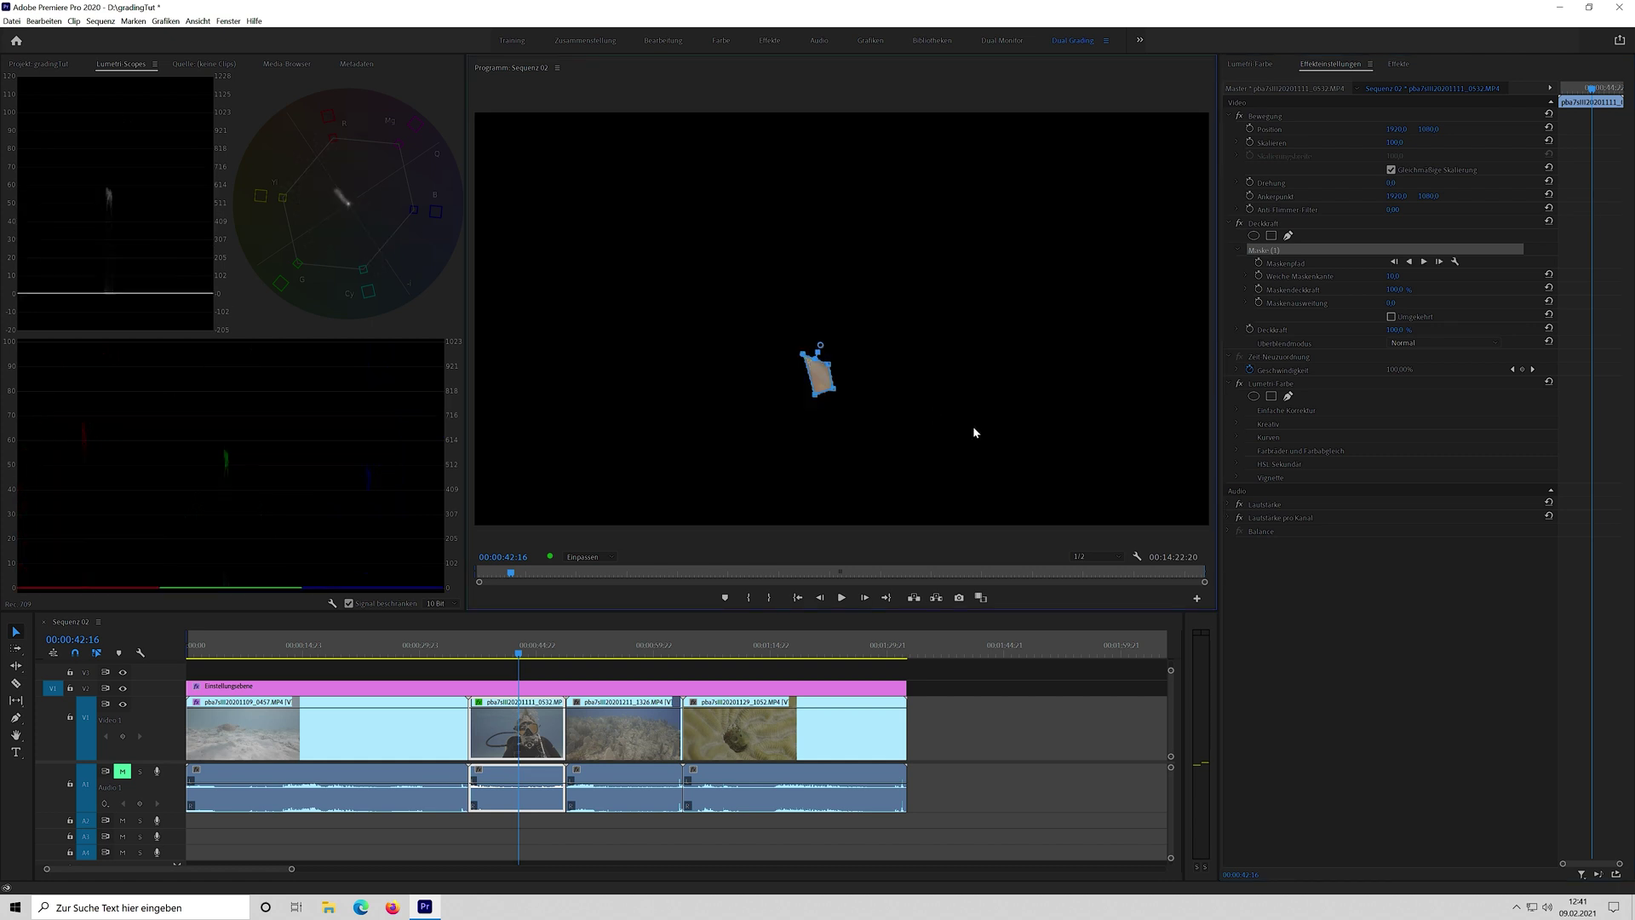
right_click(361, 212)
click(346, 208)
Add another Lumetri Color effect to the diver clip and expand Hue Saturation Curves.
click(1249, 63)
click(1295, 97)
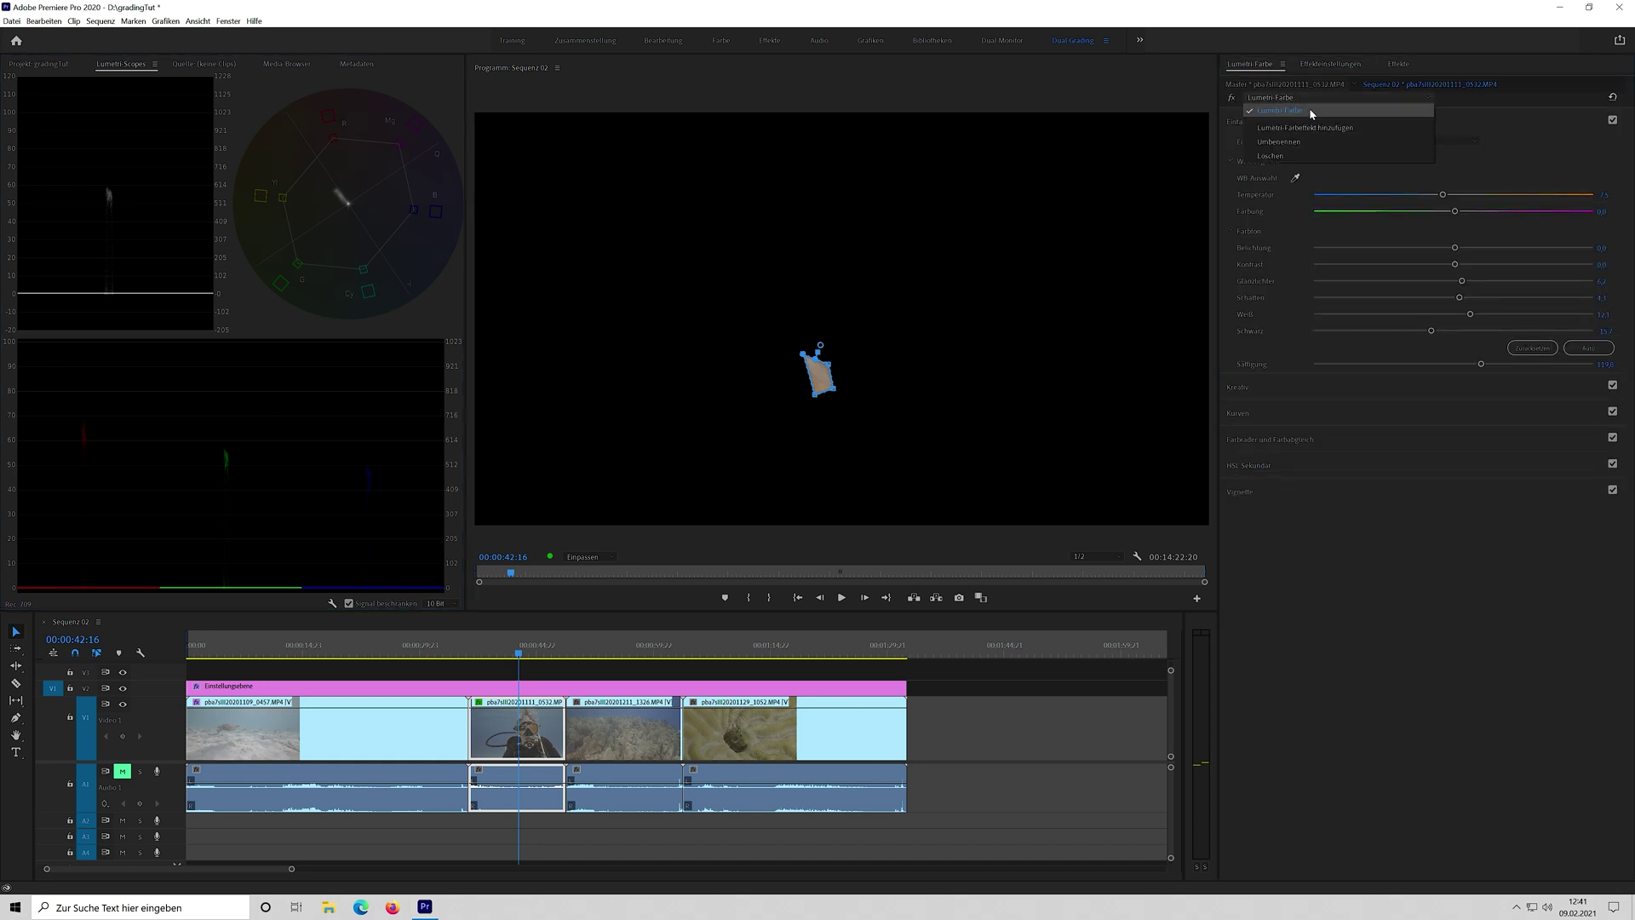
click(1303, 128)
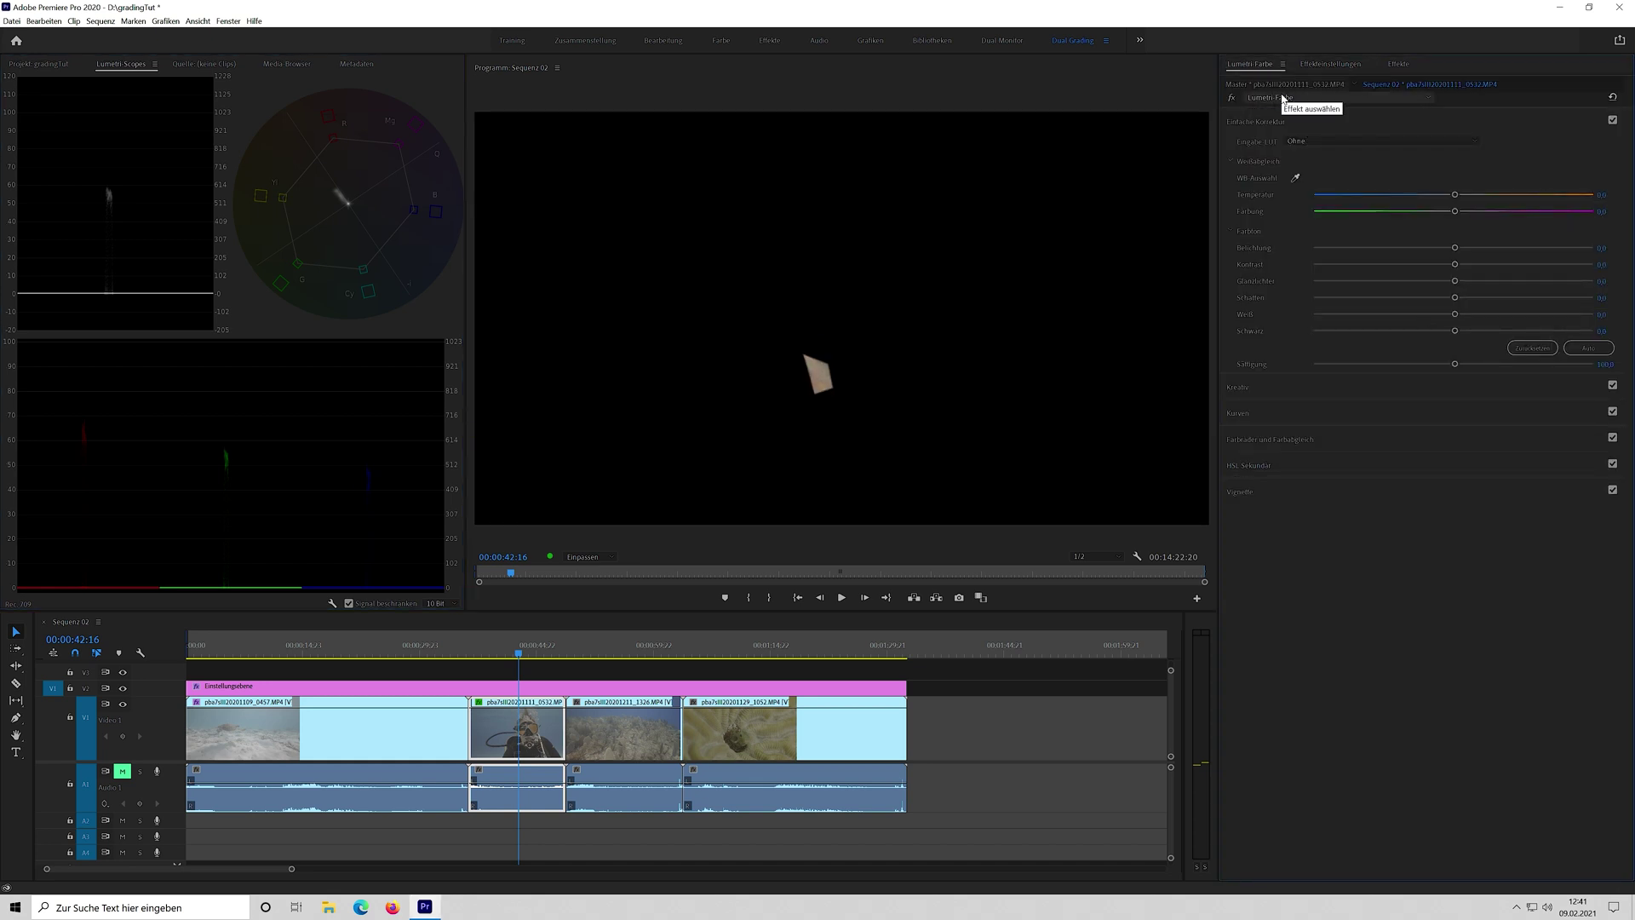
click(1273, 414)
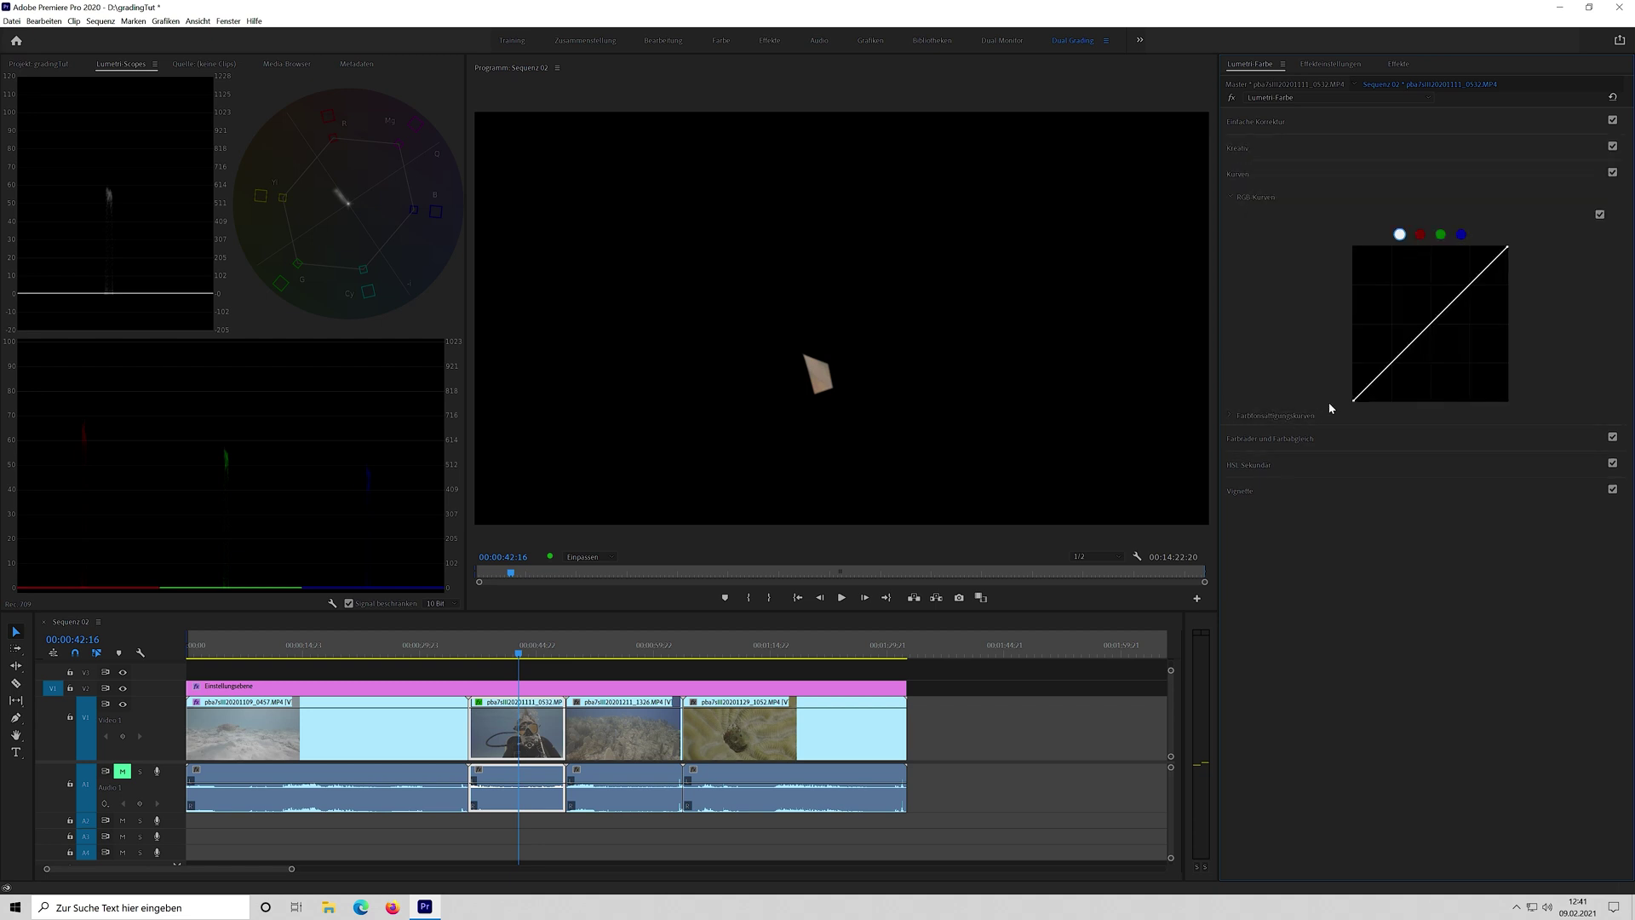
click(1228, 416)
scroll(1336, 521, down, 5)
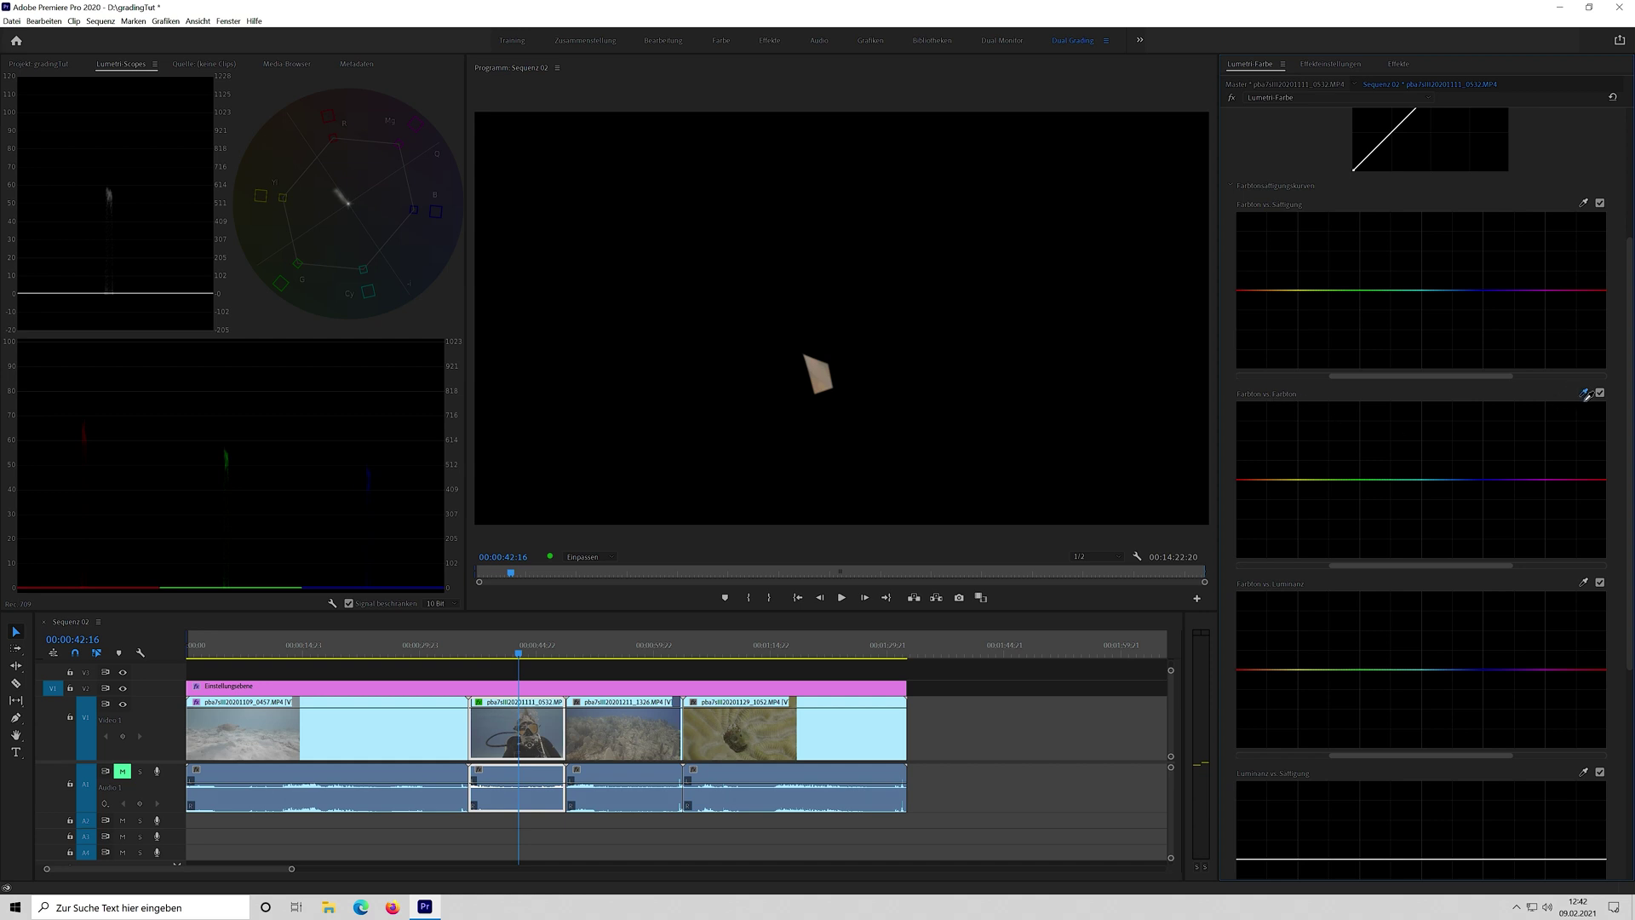
Eyedrop the chin tone onto the Hue vs Hue curve and nudge the point up slightly.
click(1583, 394)
drag(1277, 483, 1279, 490)
right_click(348, 201)
click(339, 199)
drag(1273, 480, 1274, 475)
drag(1275, 475, 1275, 476)
Delete Mask (1) from the diver clip in Effect Controls.
click(1330, 65)
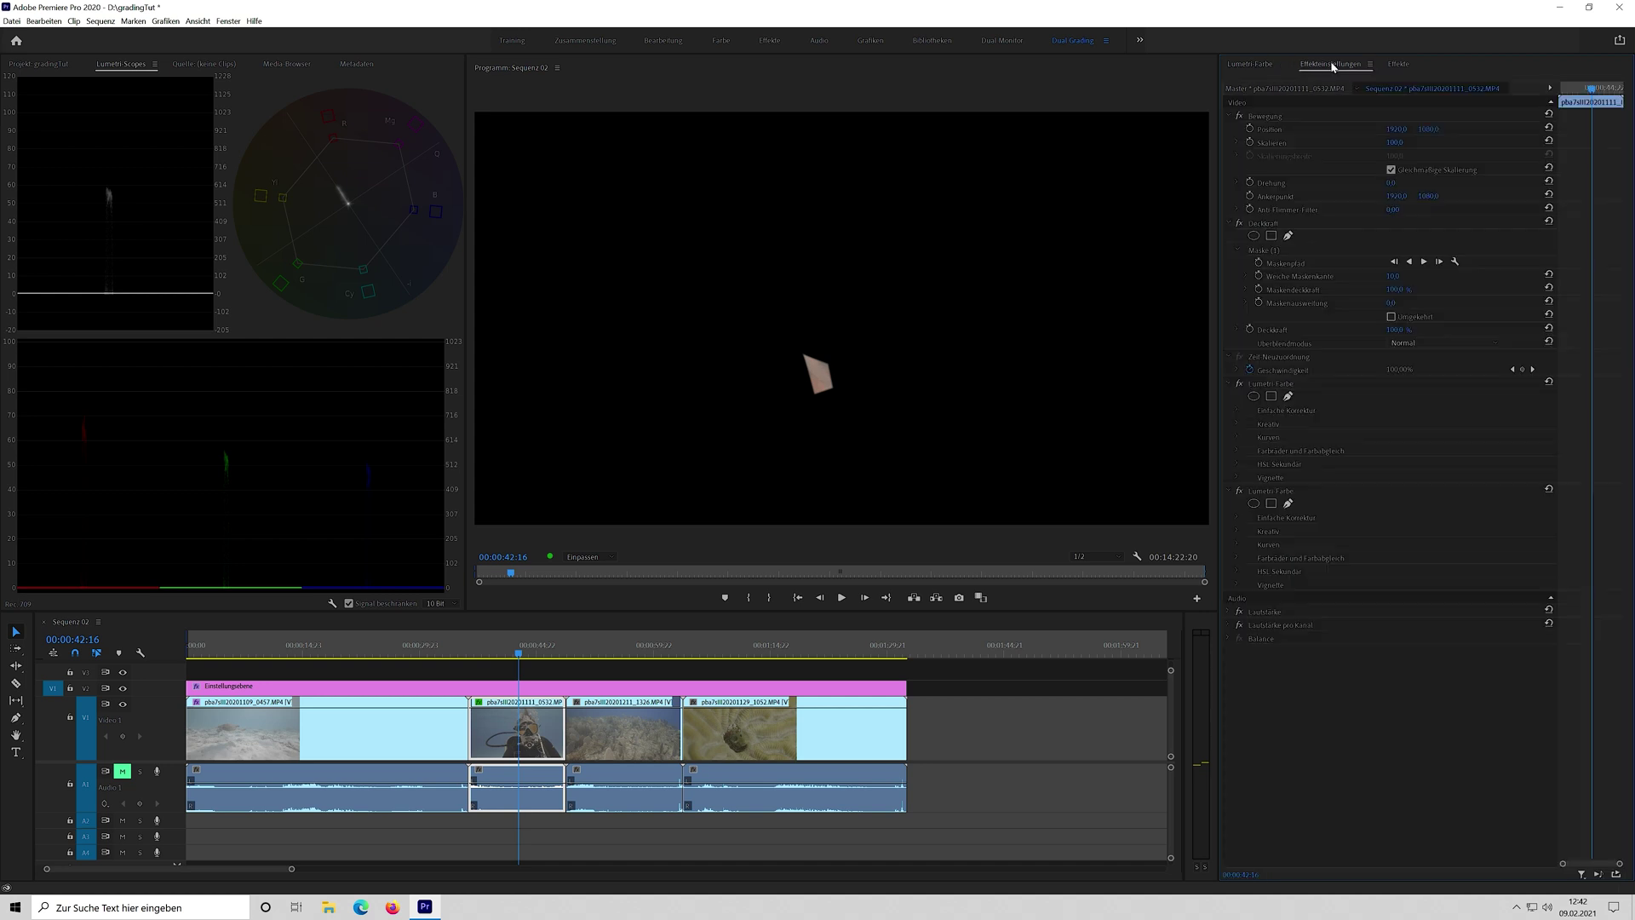
right_click(1335, 248)
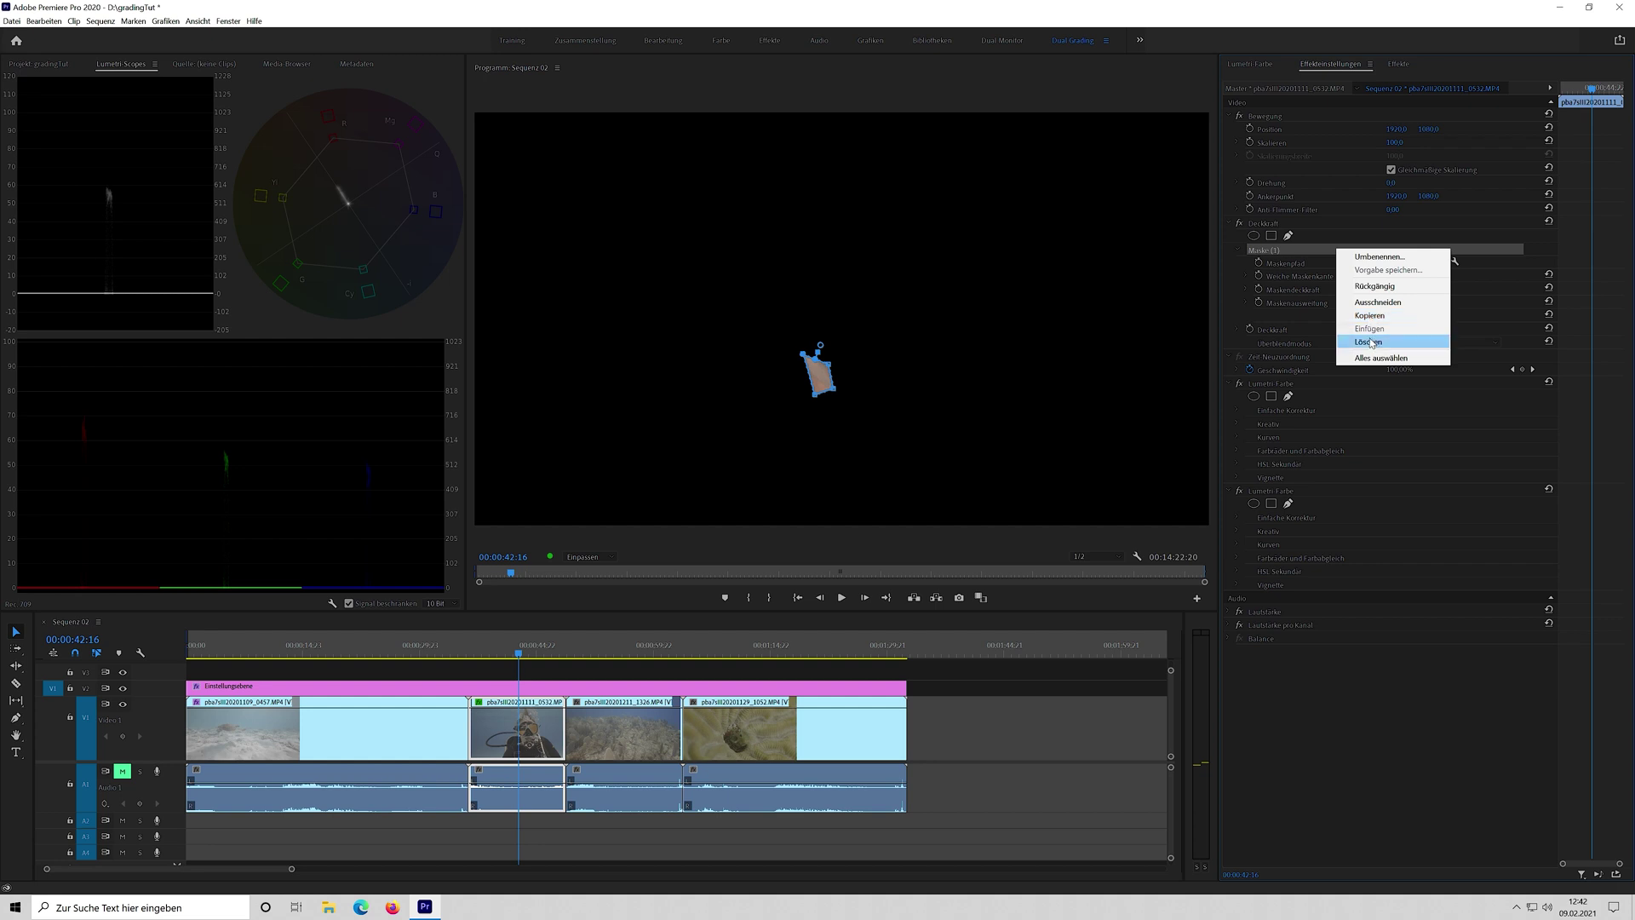
click(1368, 341)
Toggle Hue vs Hue to compare, fine-tune its point, then scrub to the reef clip.
click(1250, 64)
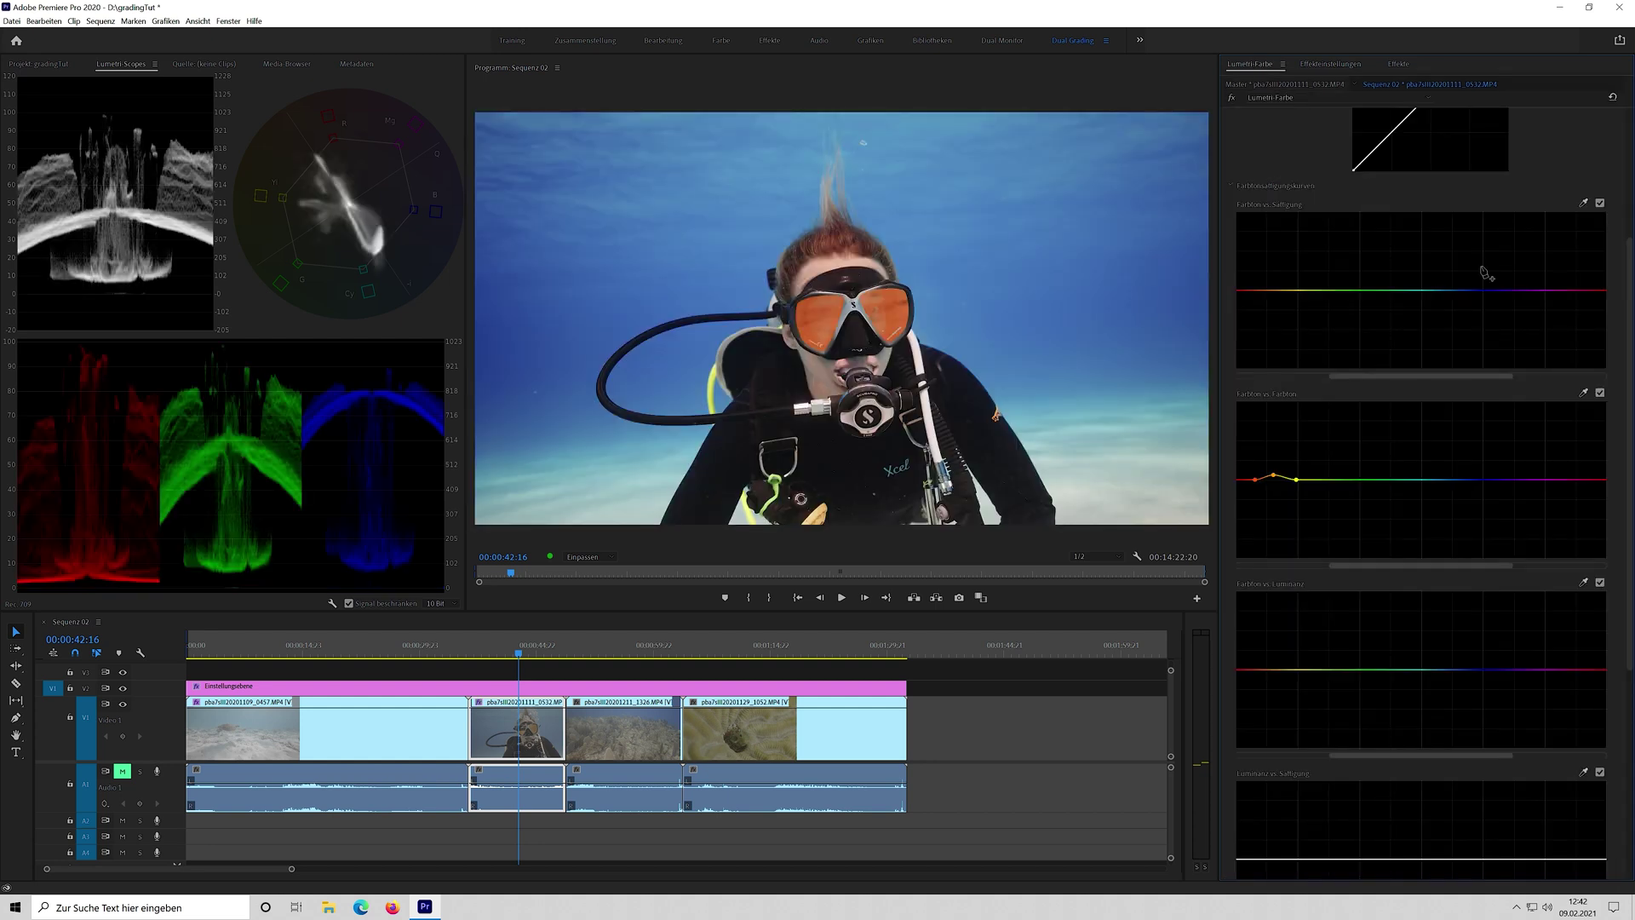
click(1600, 395)
click(1600, 394)
click(1600, 394)
click(1600, 394)
click(1600, 395)
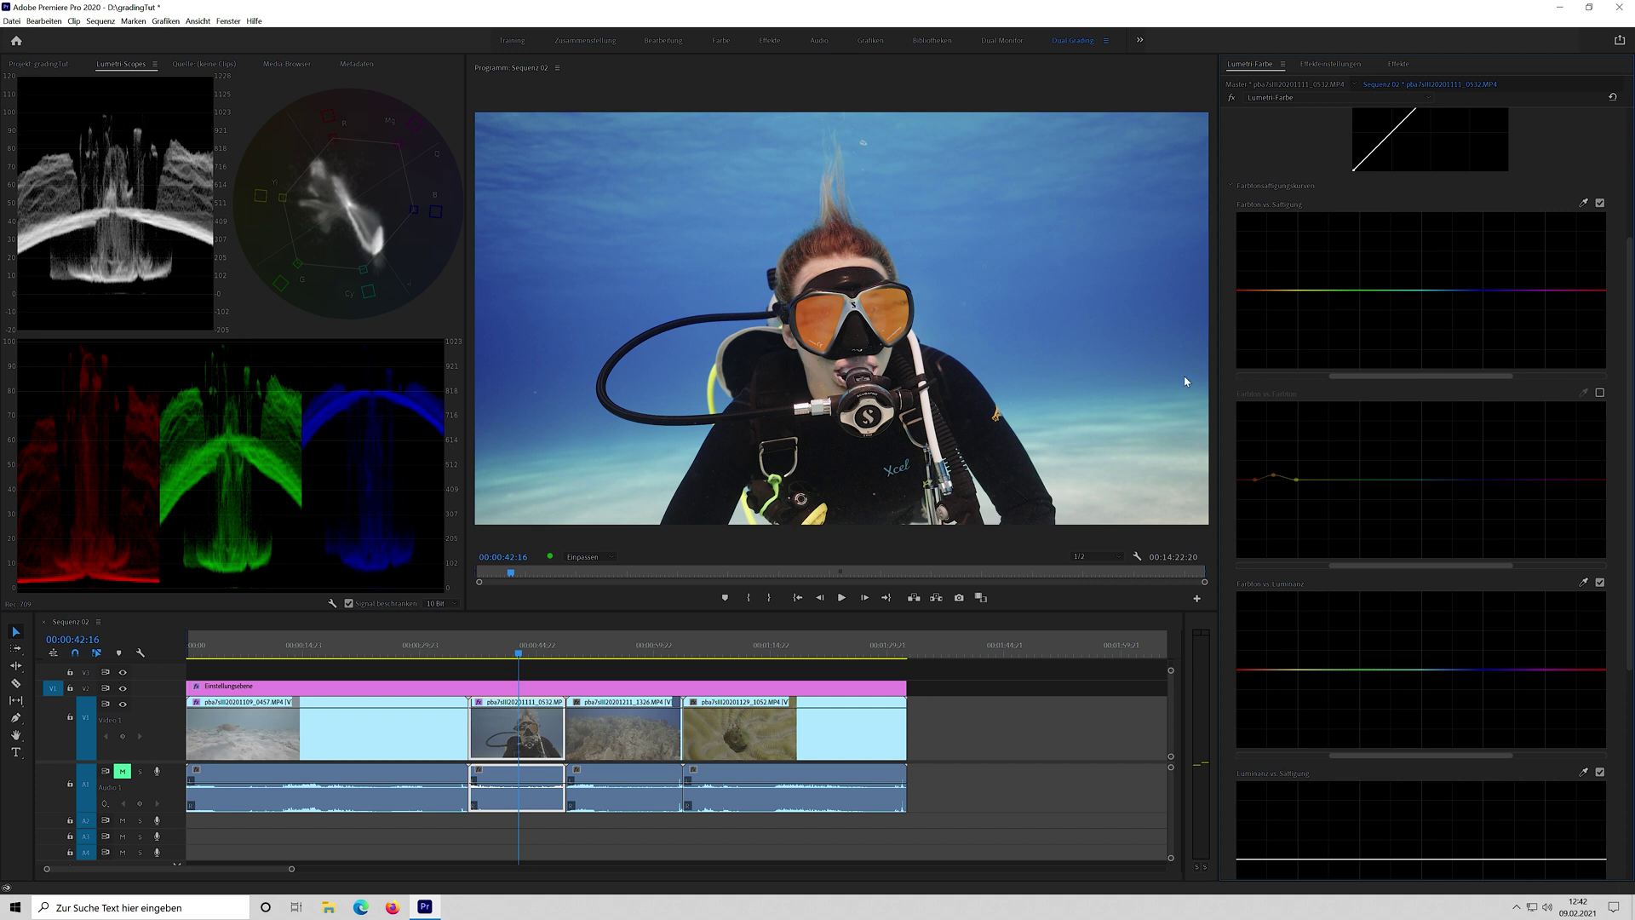
click(1600, 394)
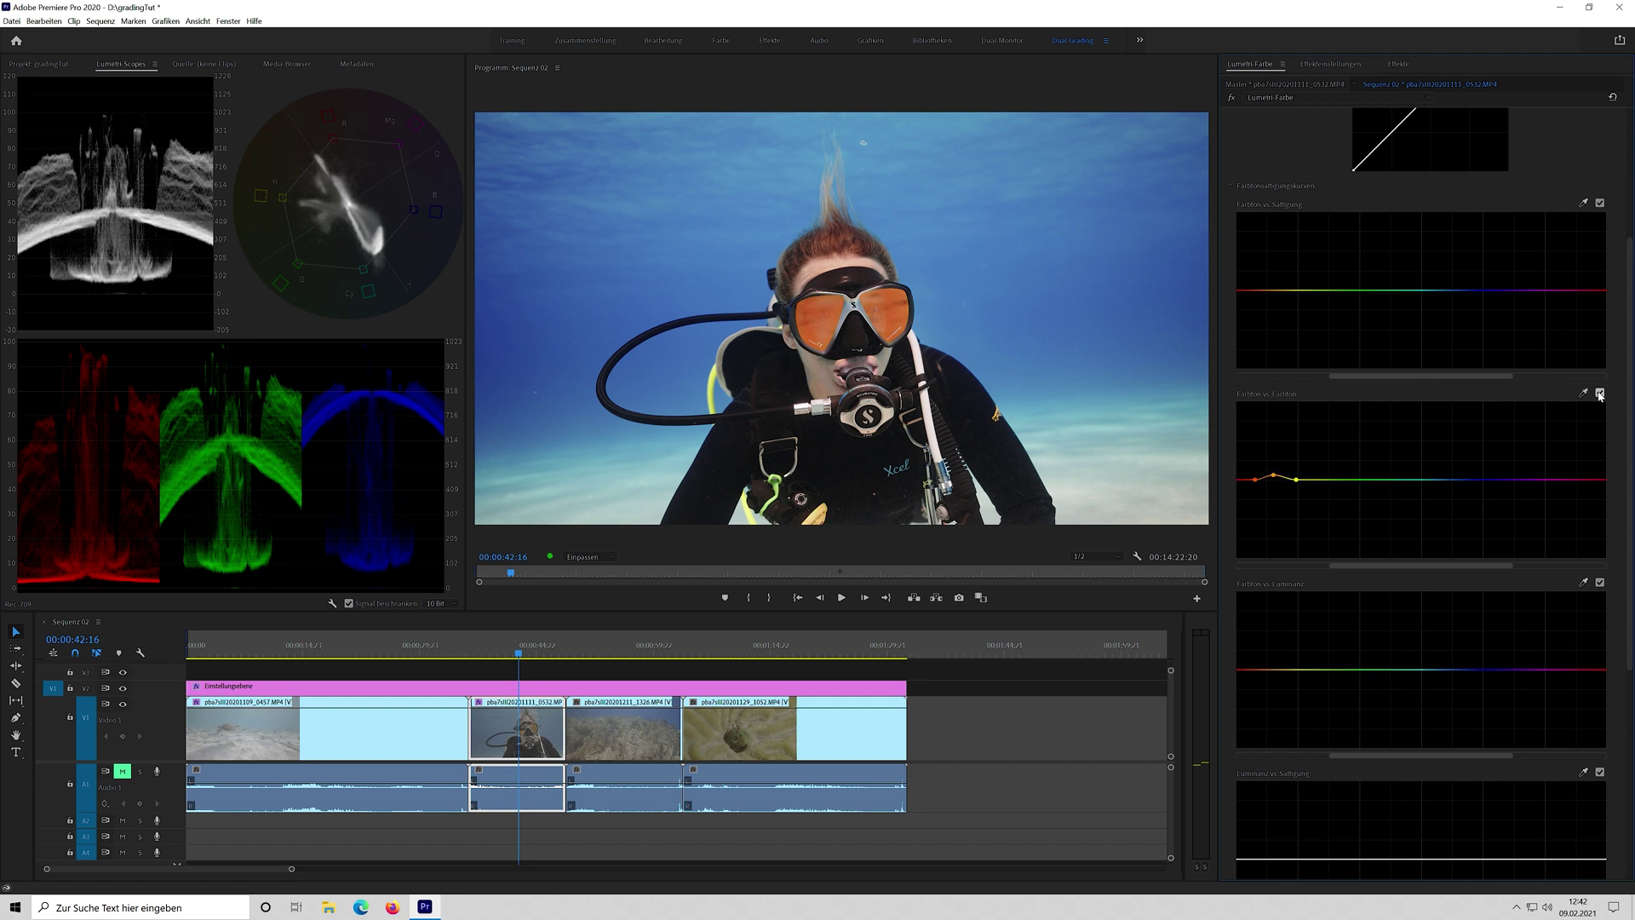
click(1600, 394)
click(1600, 393)
drag(1256, 483, 1281, 482)
drag(511, 656, 630, 660)
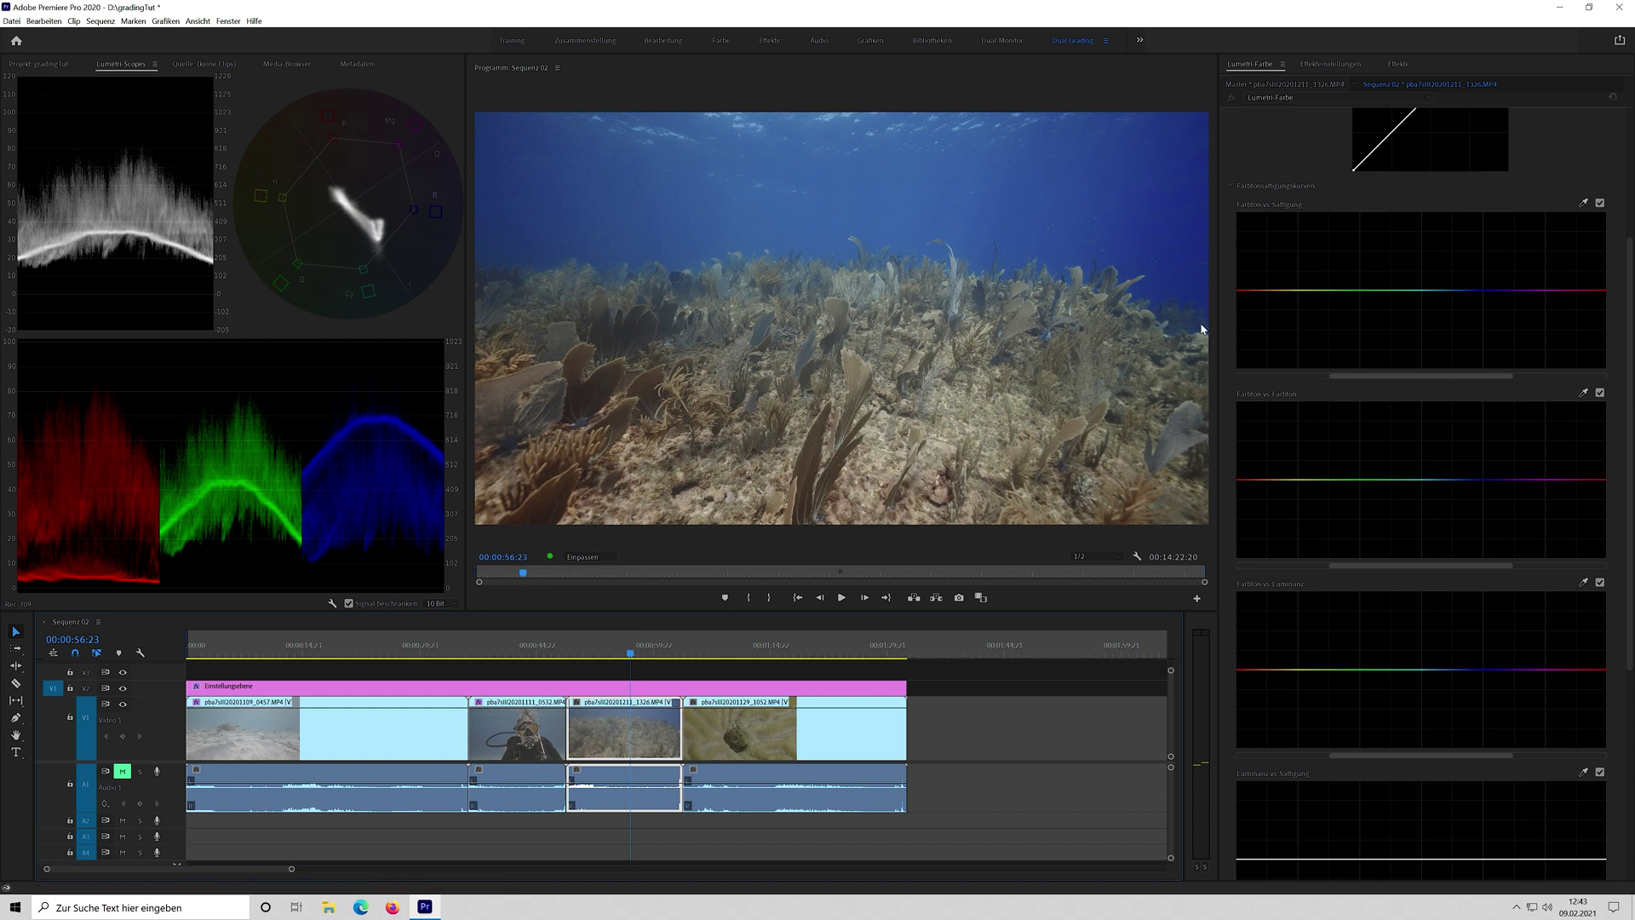
Place shadow, midtone and highlight points on the reef clip's RGB master curve, forming a gentle S.
scroll(1371, 207, up, 3)
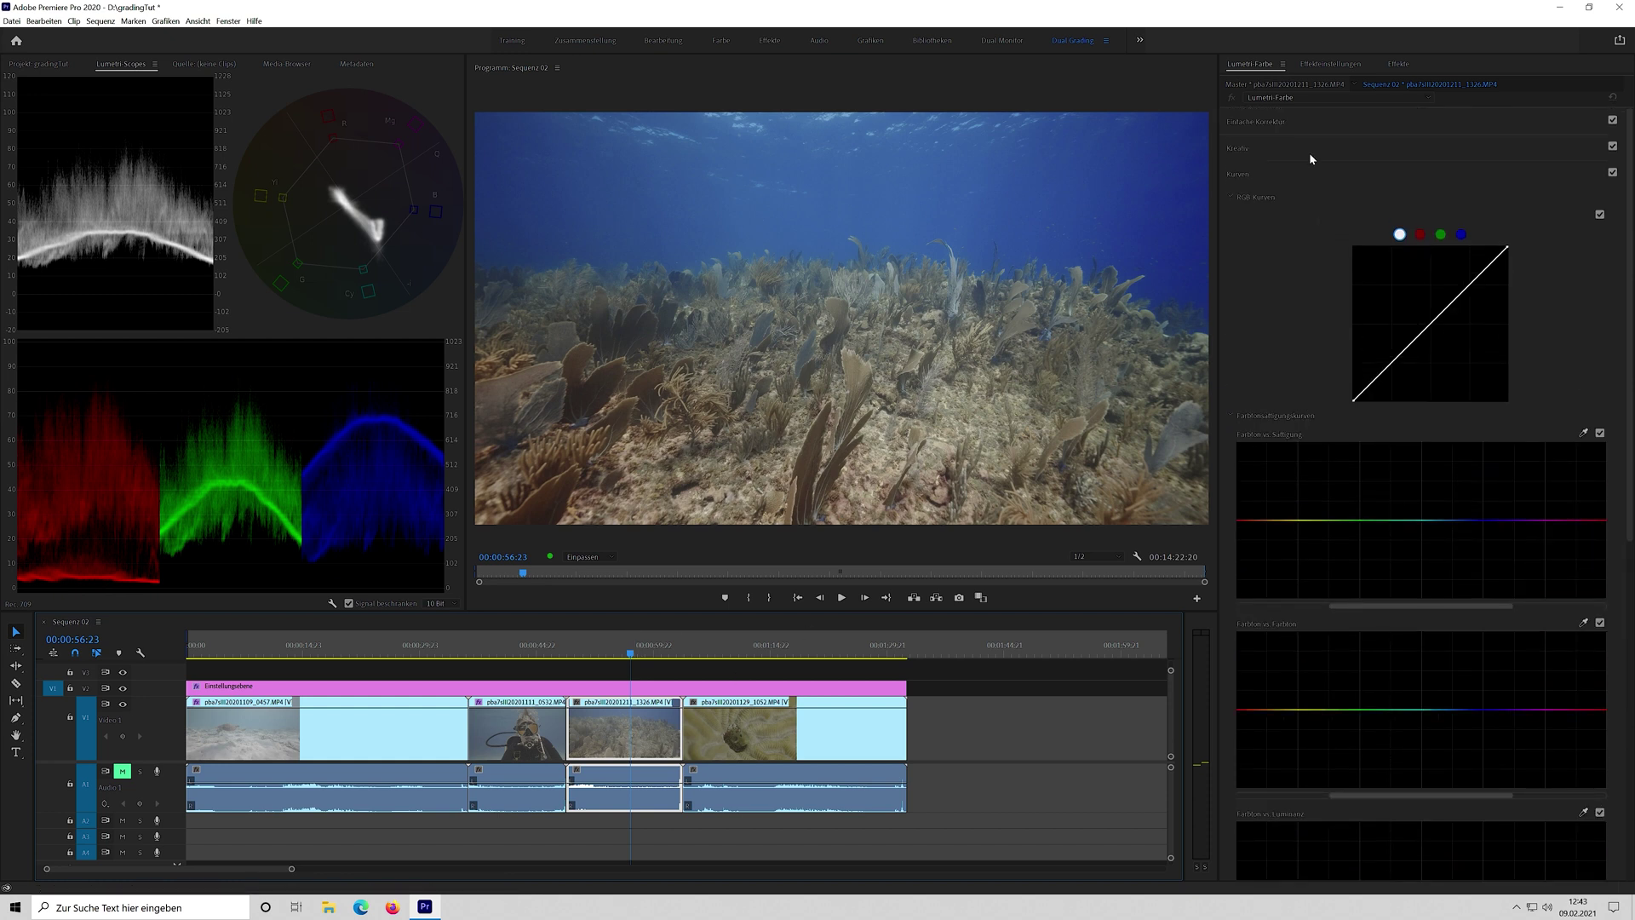
drag(1389, 363, 1390, 369)
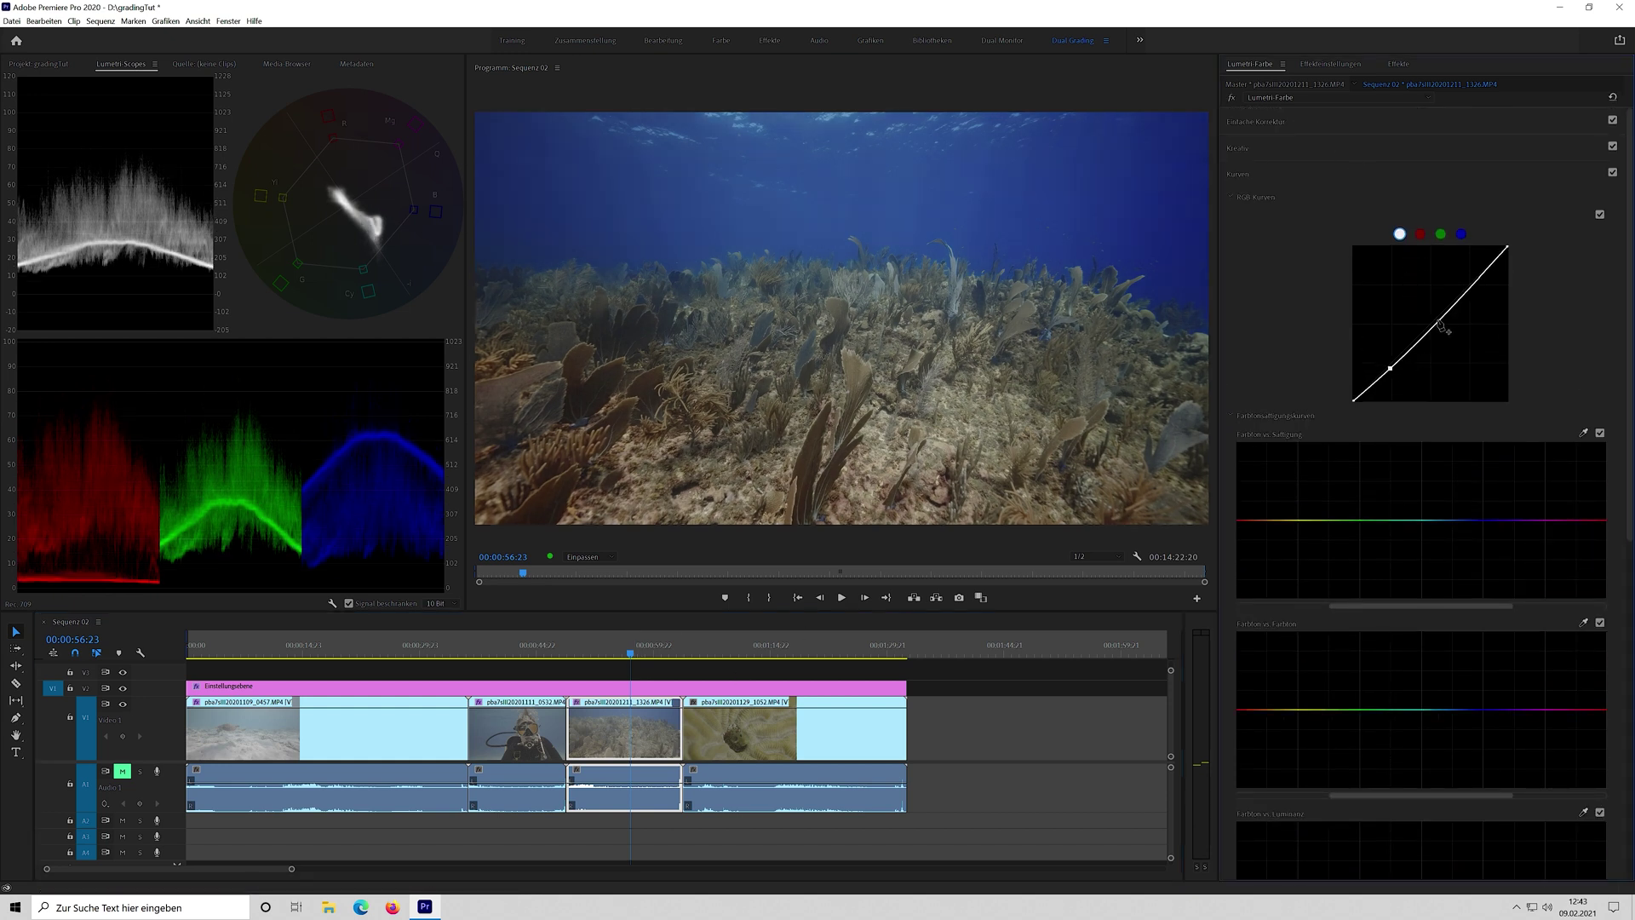
click(1432, 325)
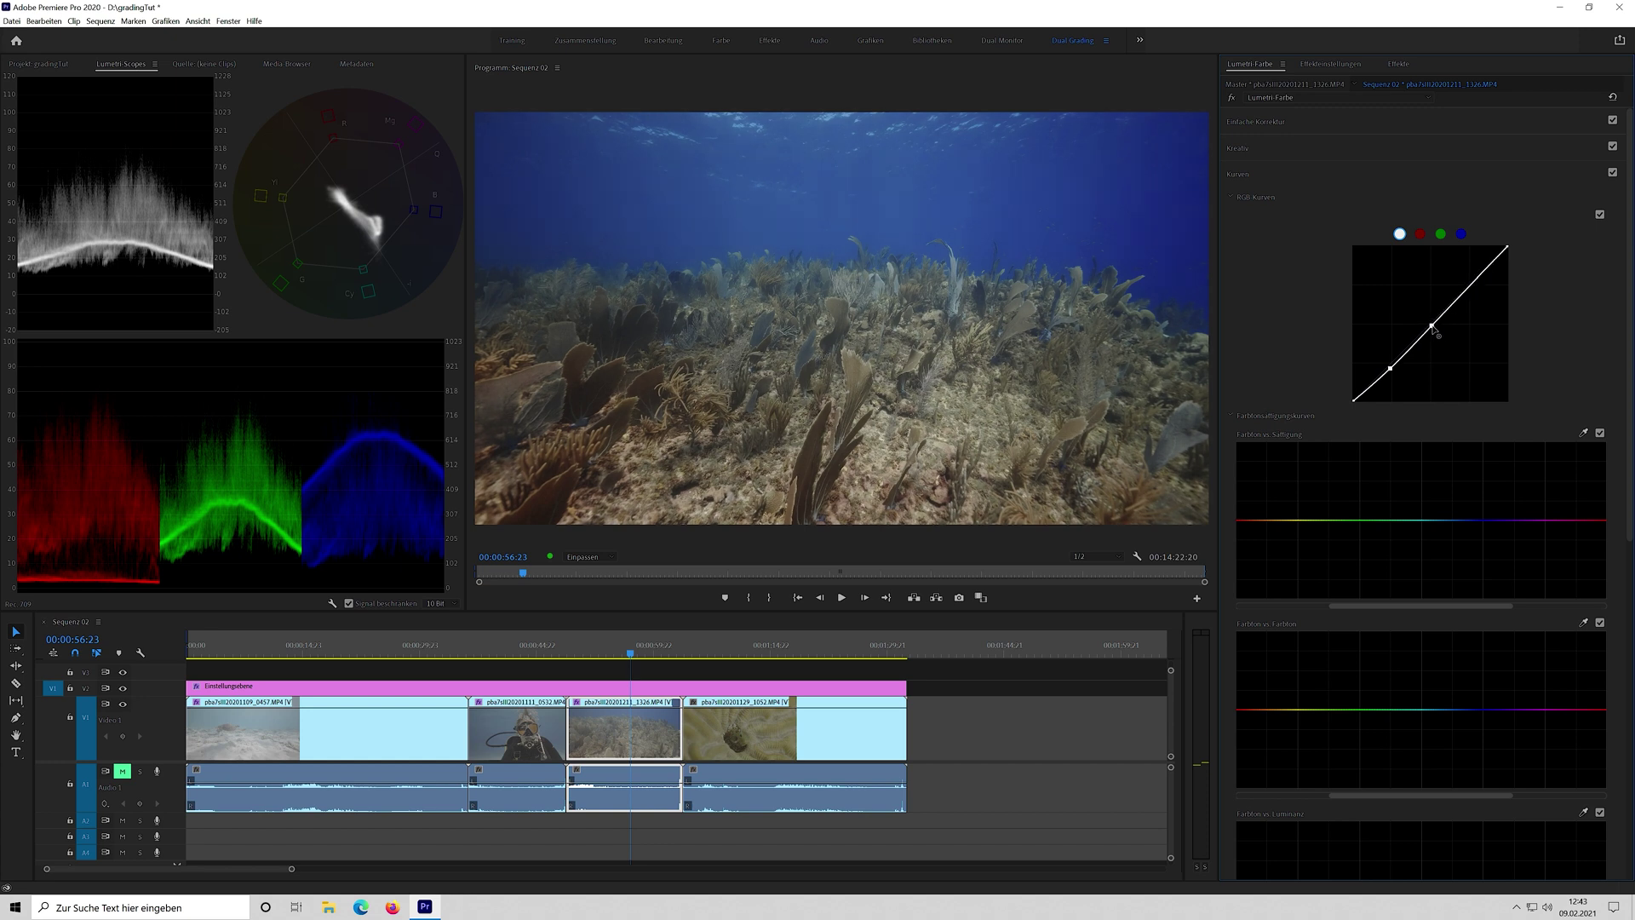
click(1474, 280)
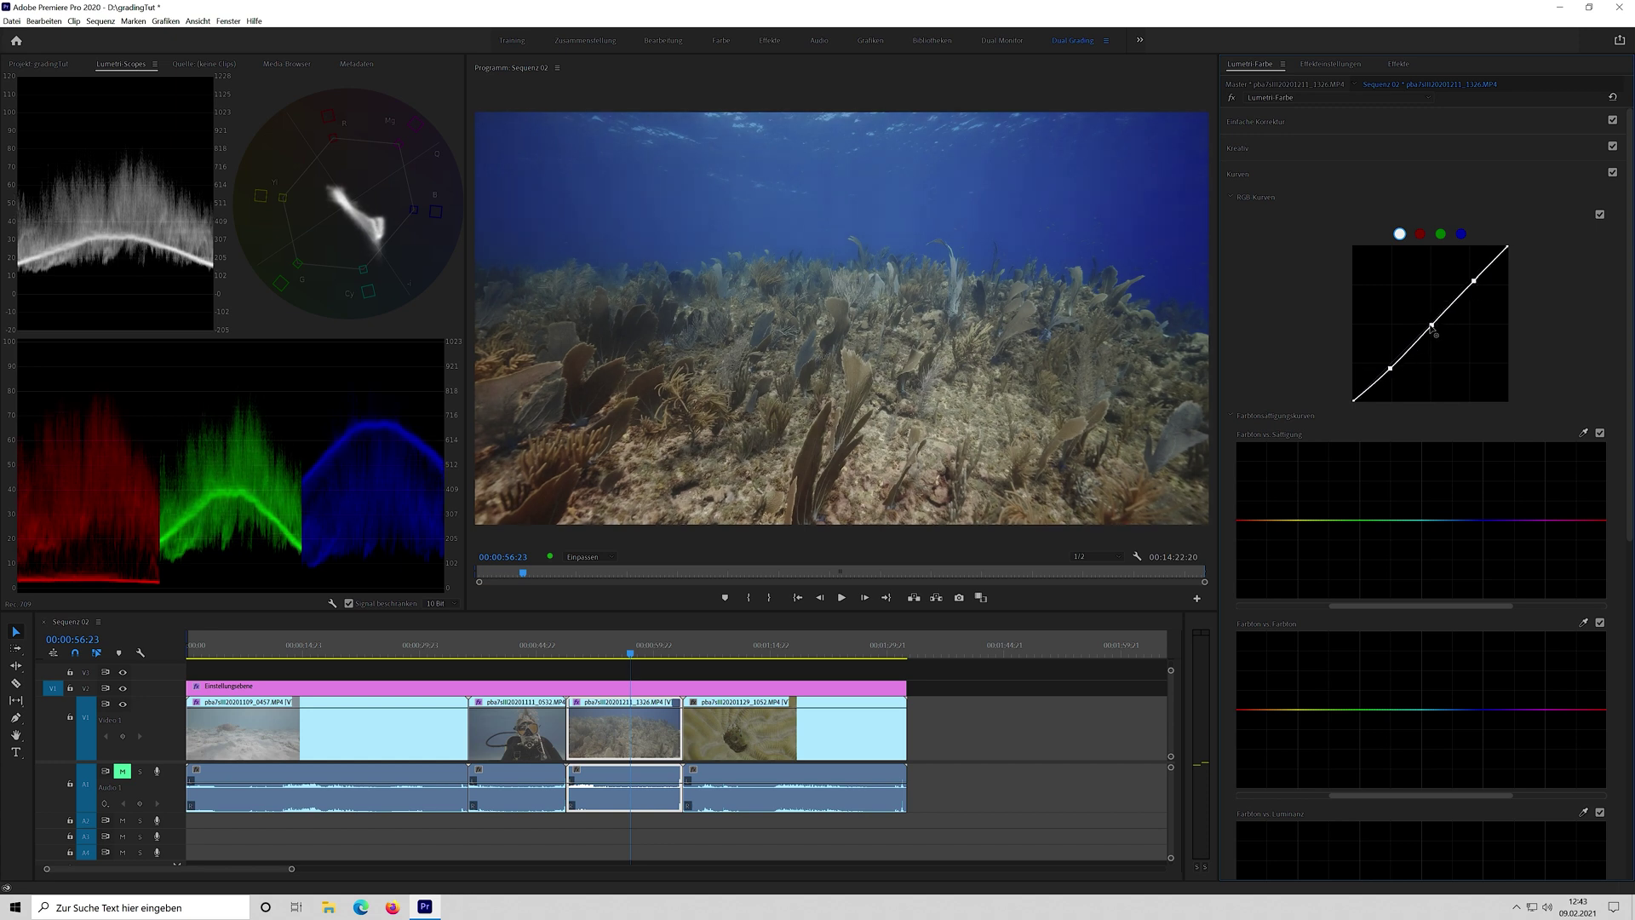
drag(1431, 325, 1388, 371)
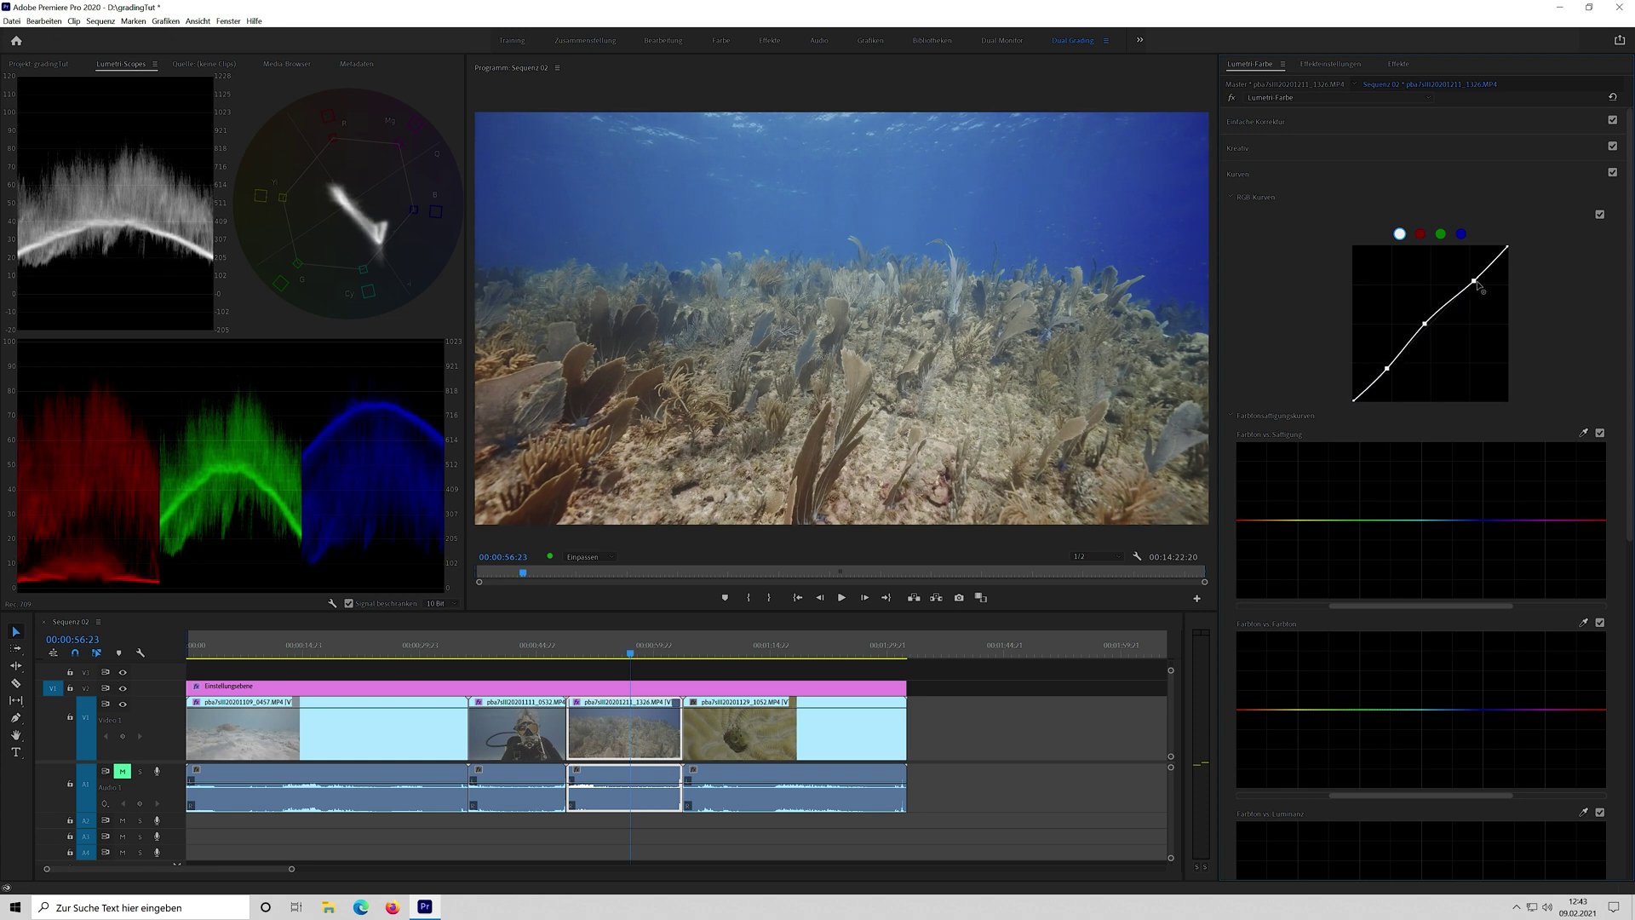
drag(1474, 281, 1470, 279)
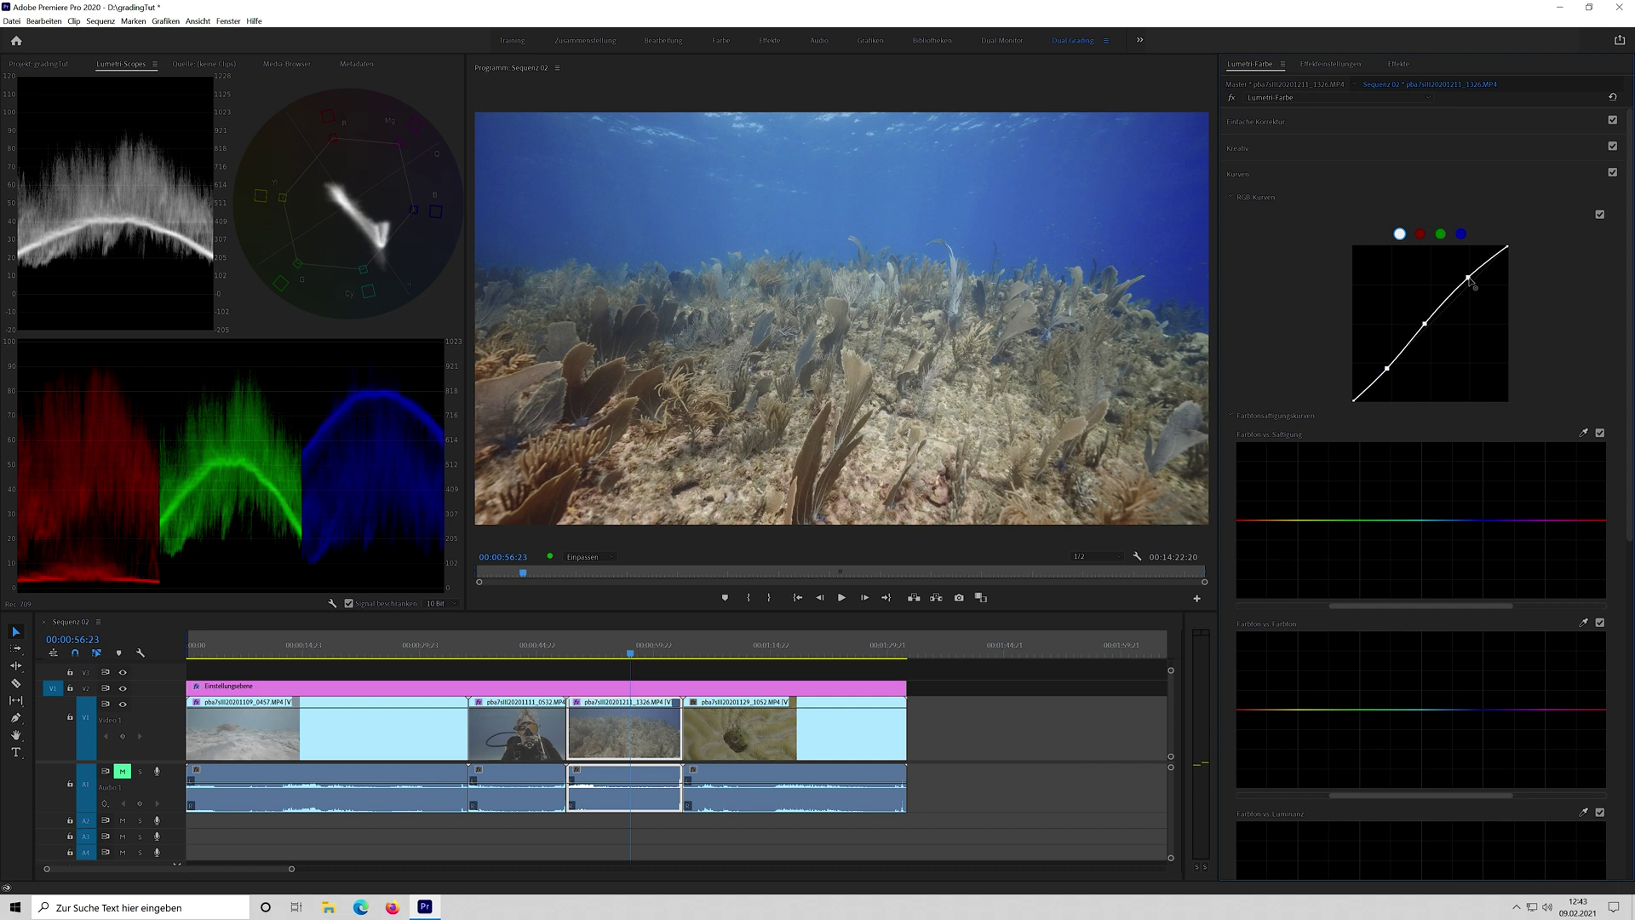
Set the reef clip to Exposure 0.1, Blacks -19, Highlights 2.1, Saturation 102, then check frames.
click(1387, 122)
drag(1454, 248, 1468, 265)
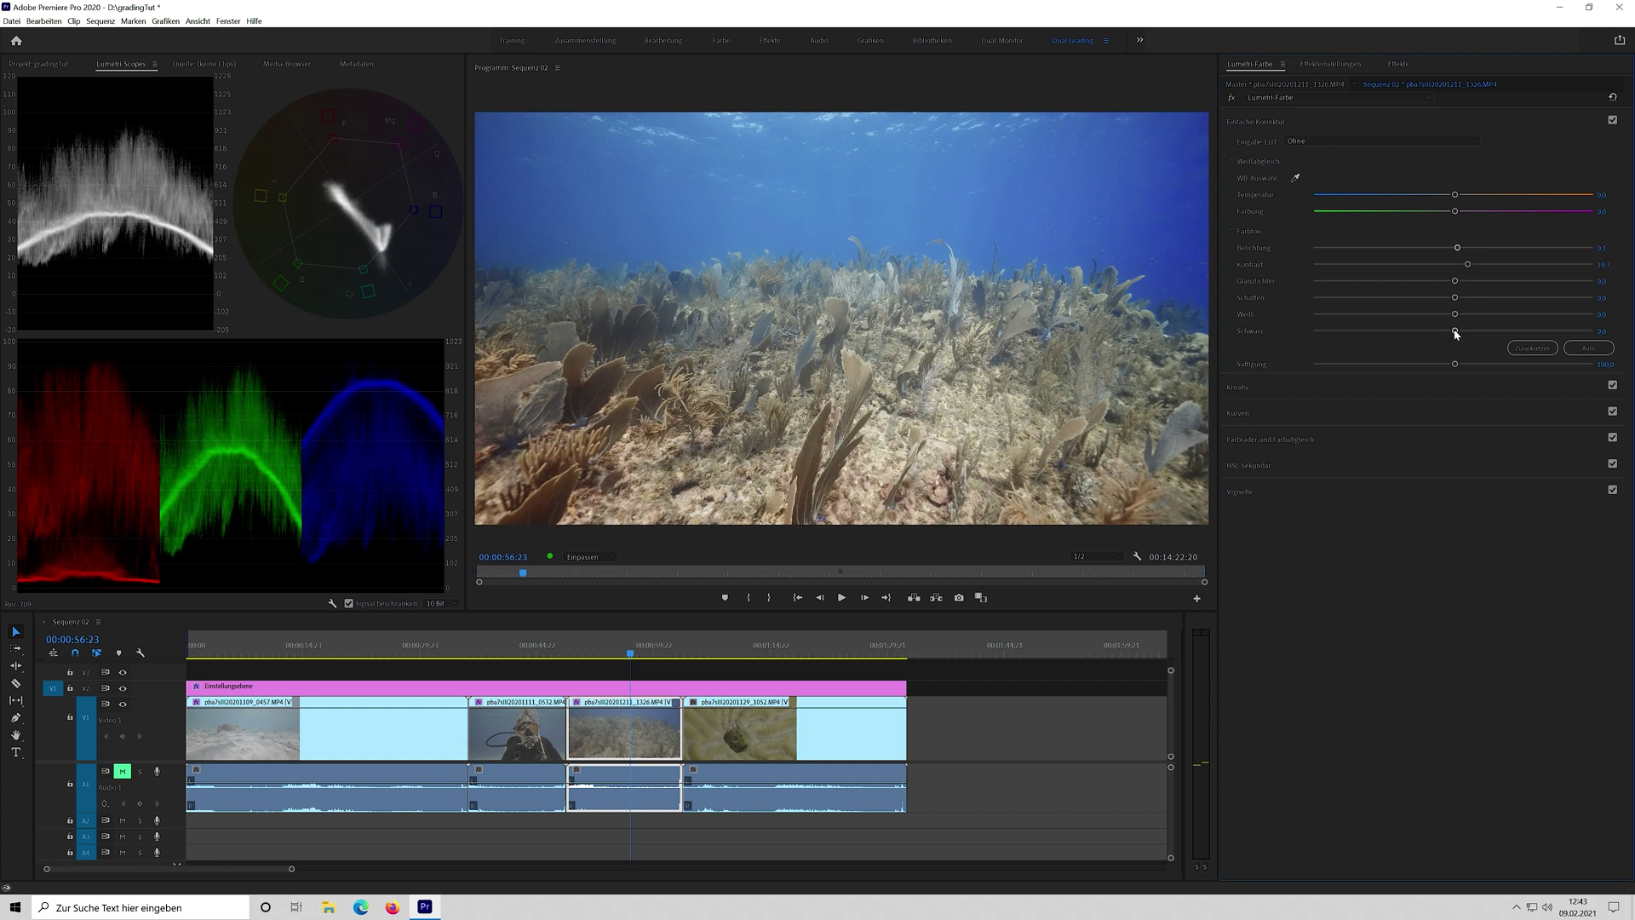
drag(1456, 333, 1465, 283)
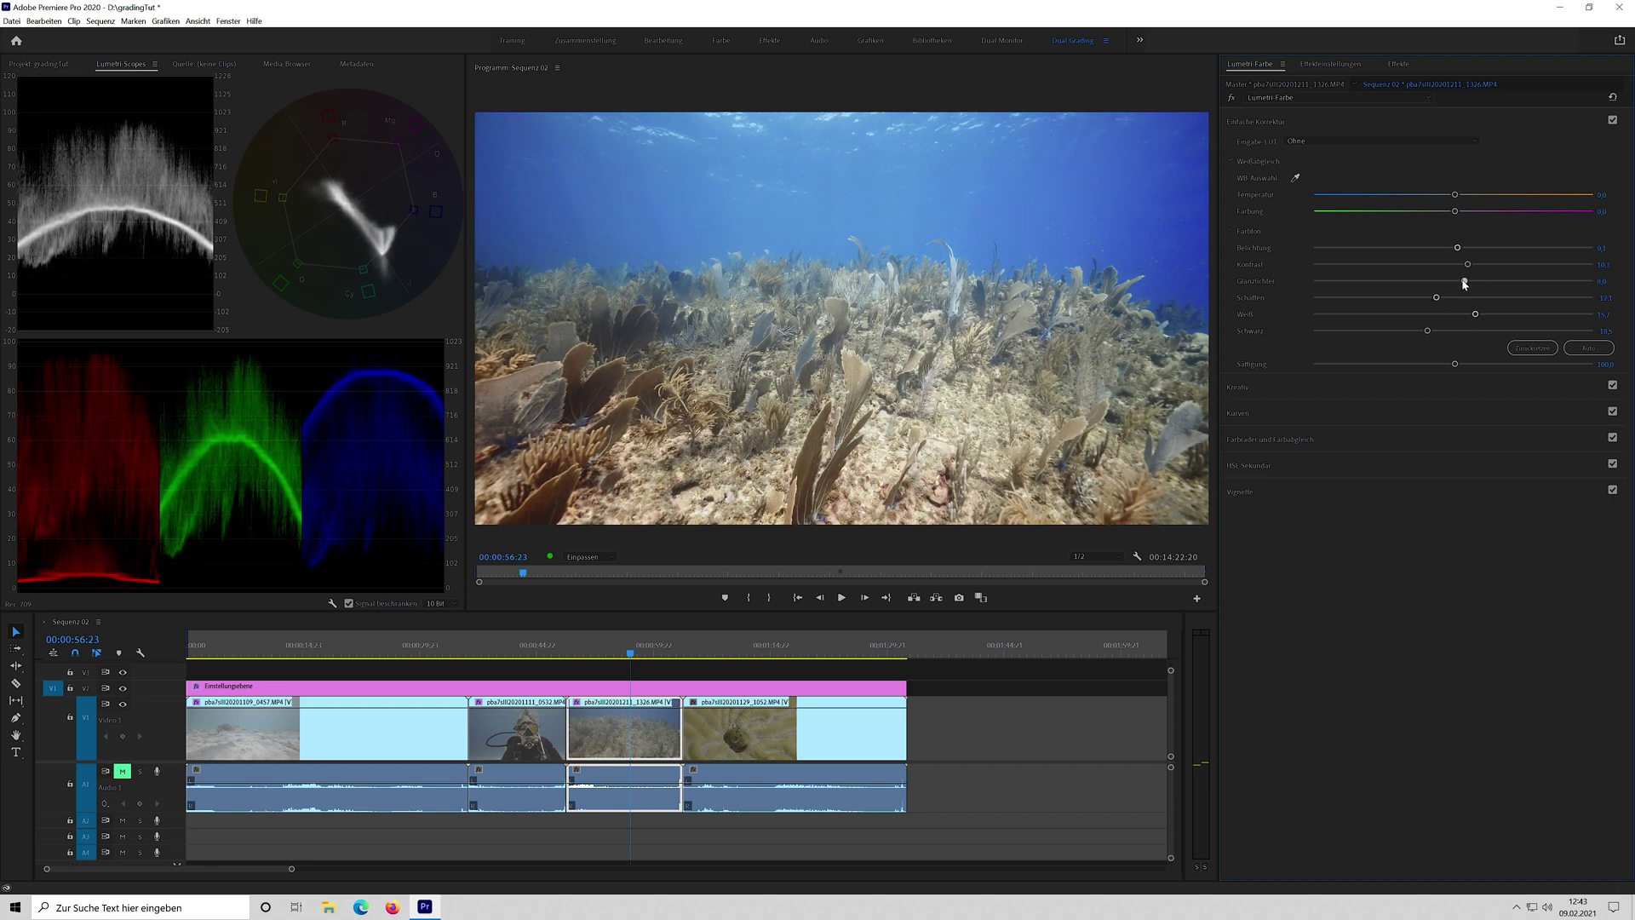
drag(1464, 284, 1456, 282)
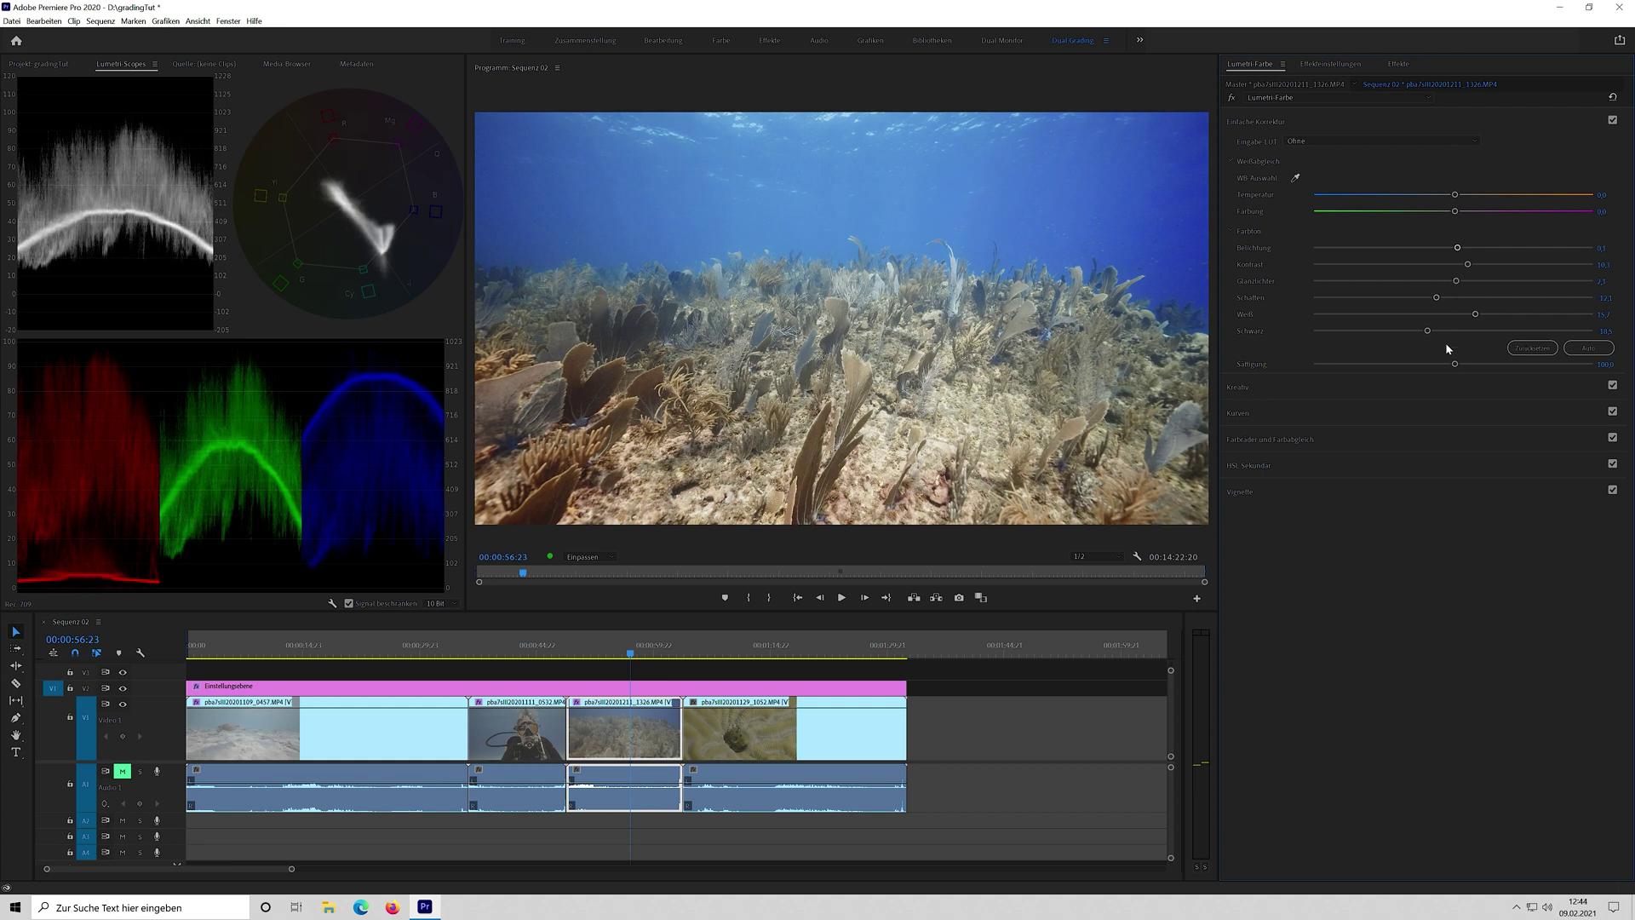
drag(1454, 364, 1461, 364)
drag(634, 655, 636, 658)
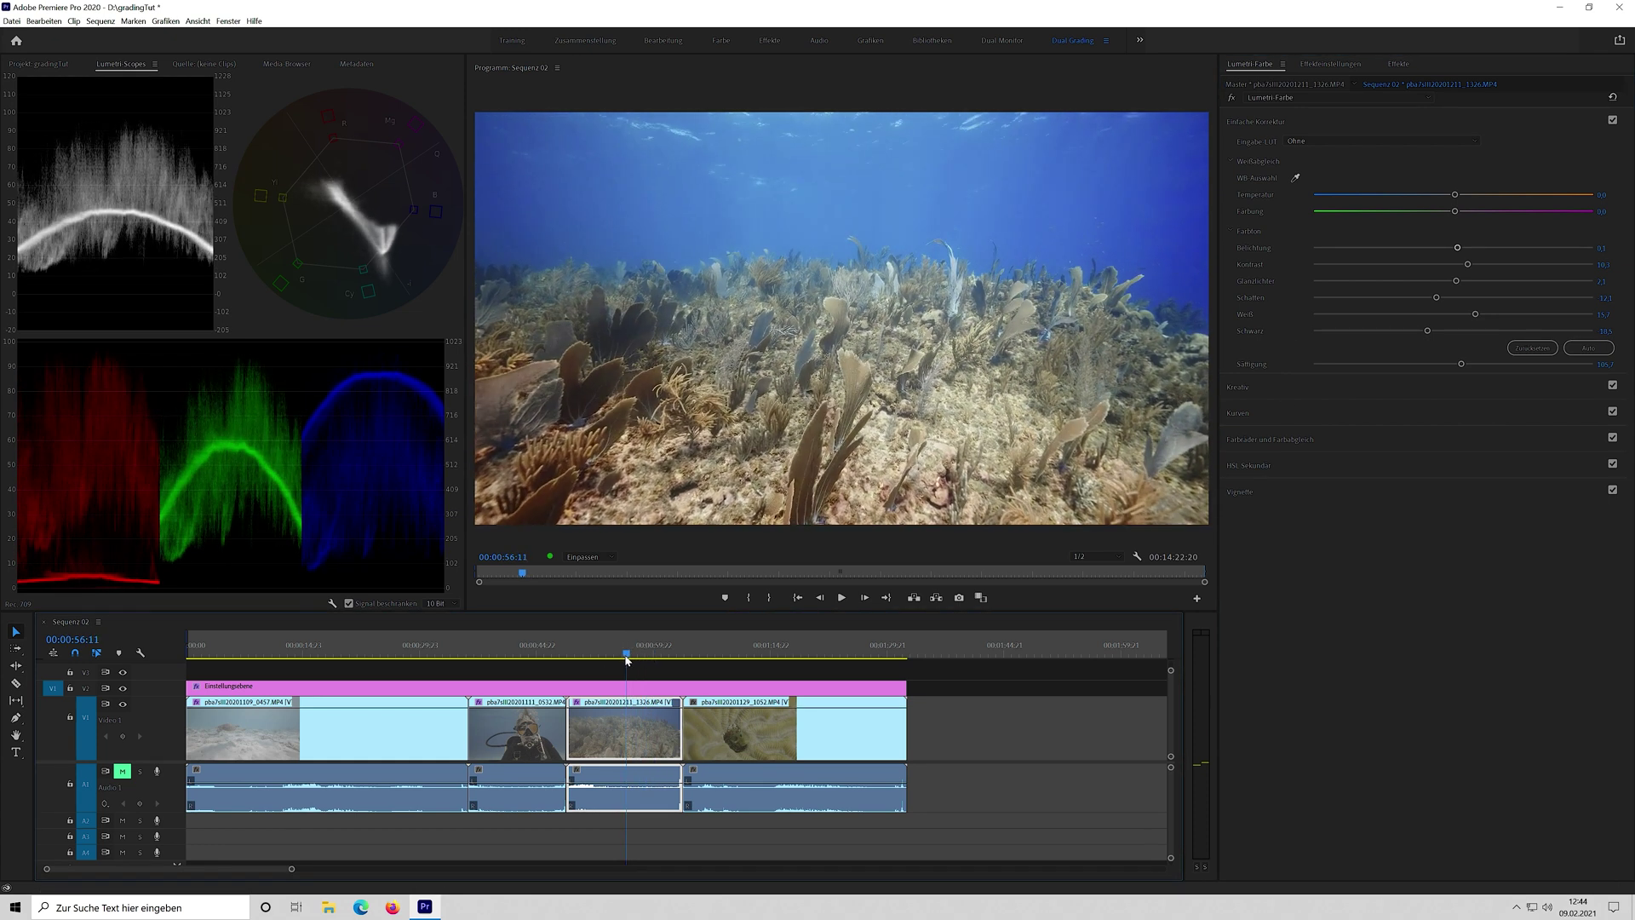
drag(626, 660, 634, 660)
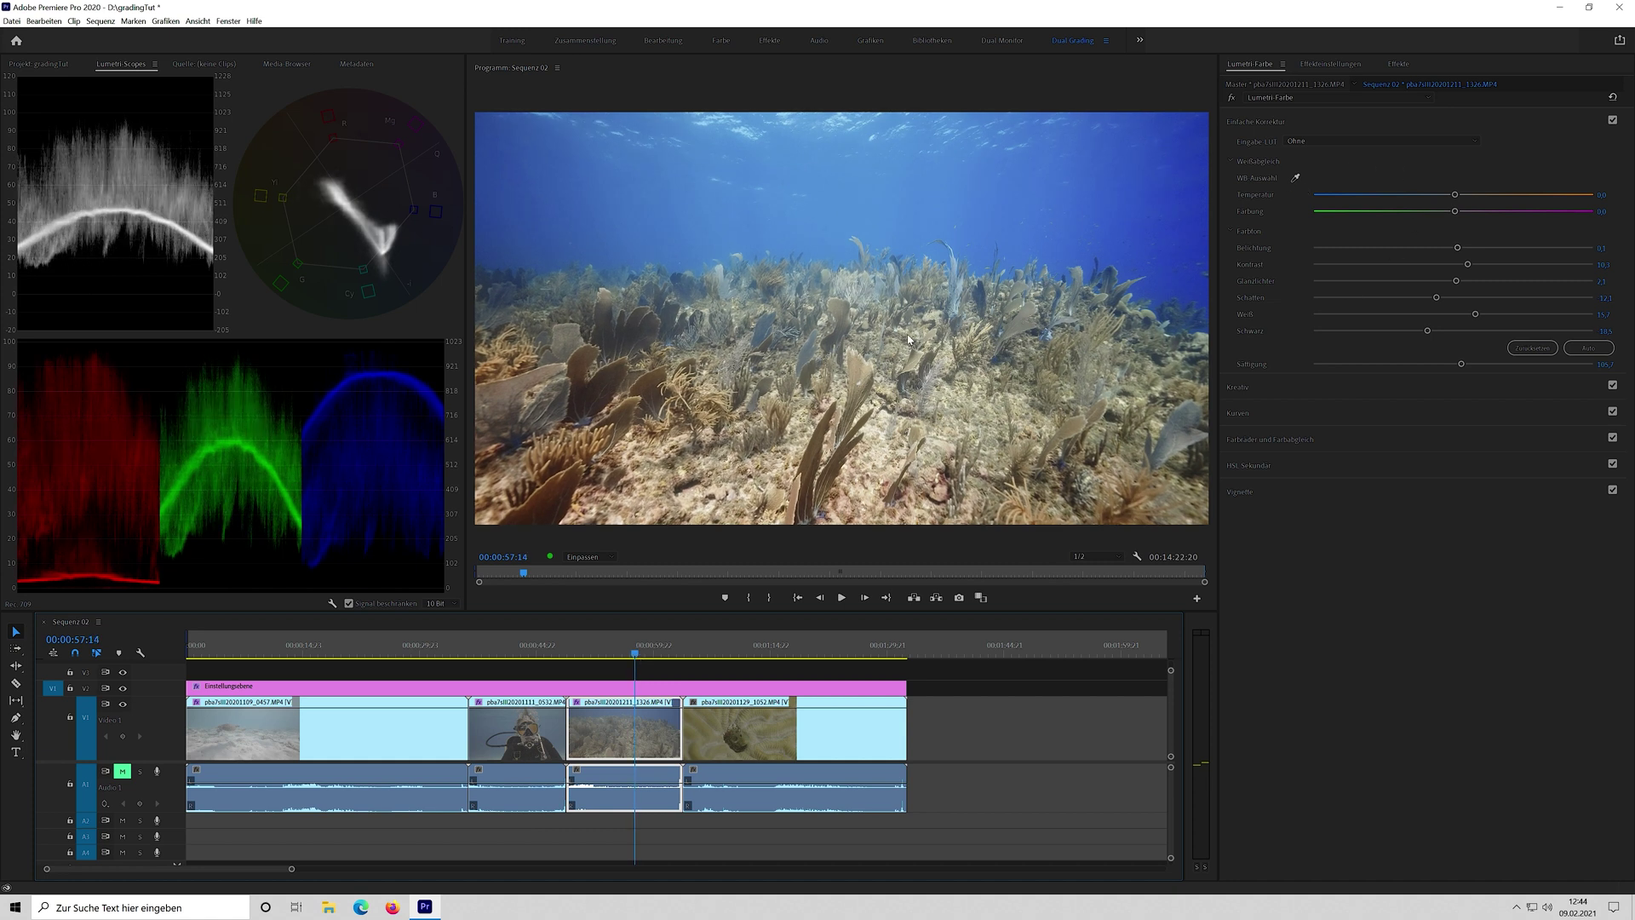
Add a second Lumetri Color instance and key the reef's blue water with HSL Secondary, shown as Color/Gray.
click(1286, 97)
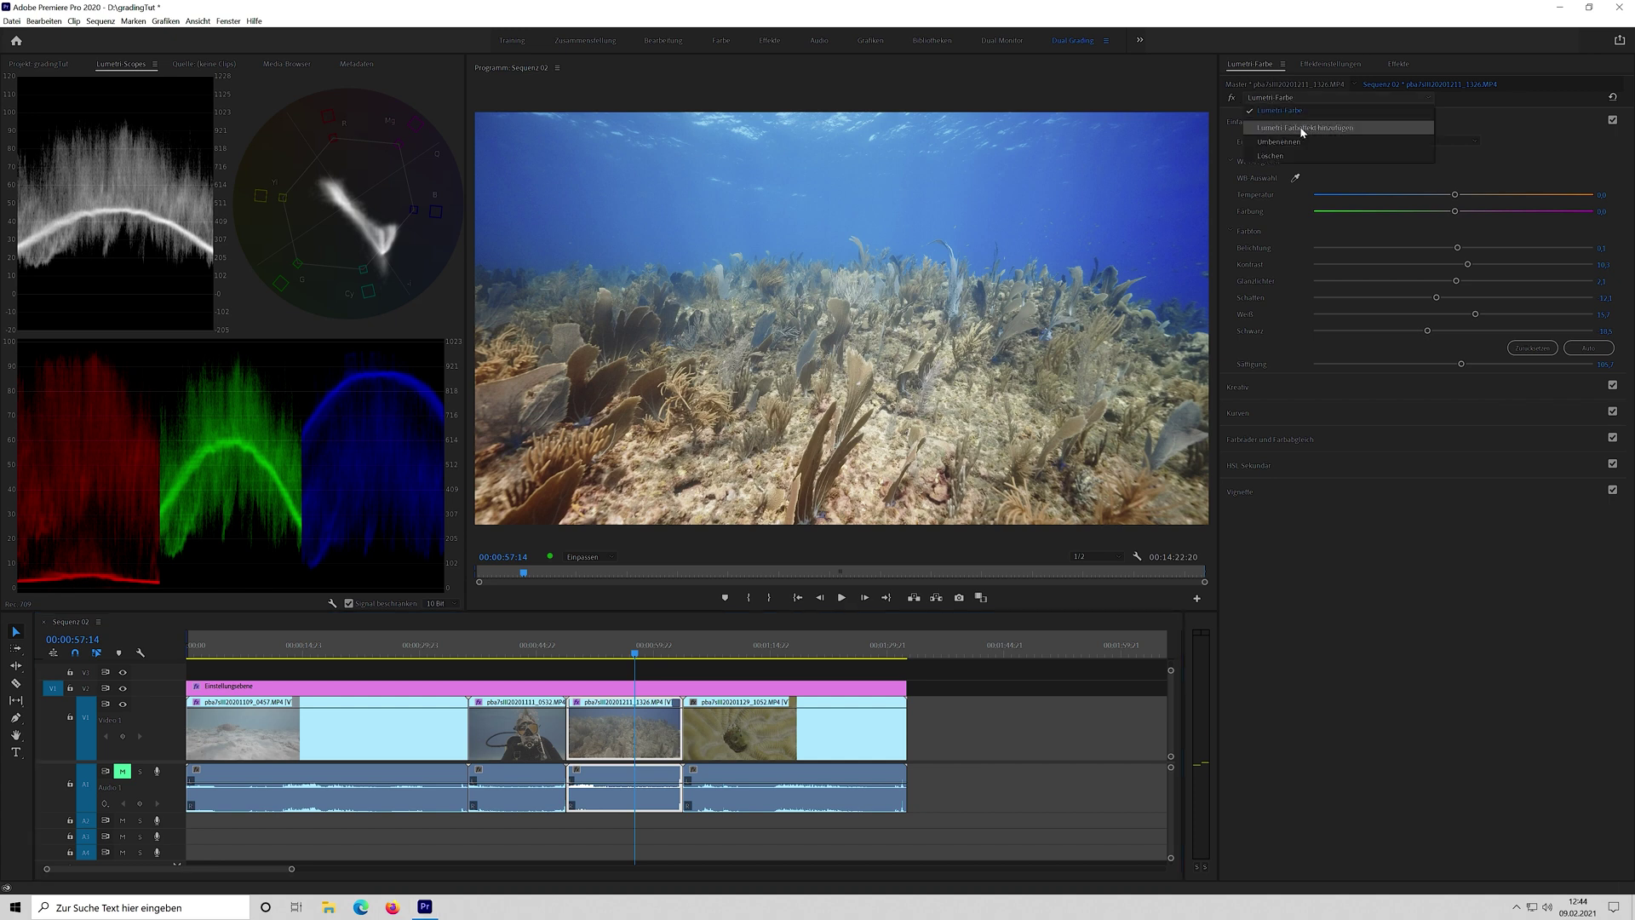
click(1299, 126)
click(1277, 465)
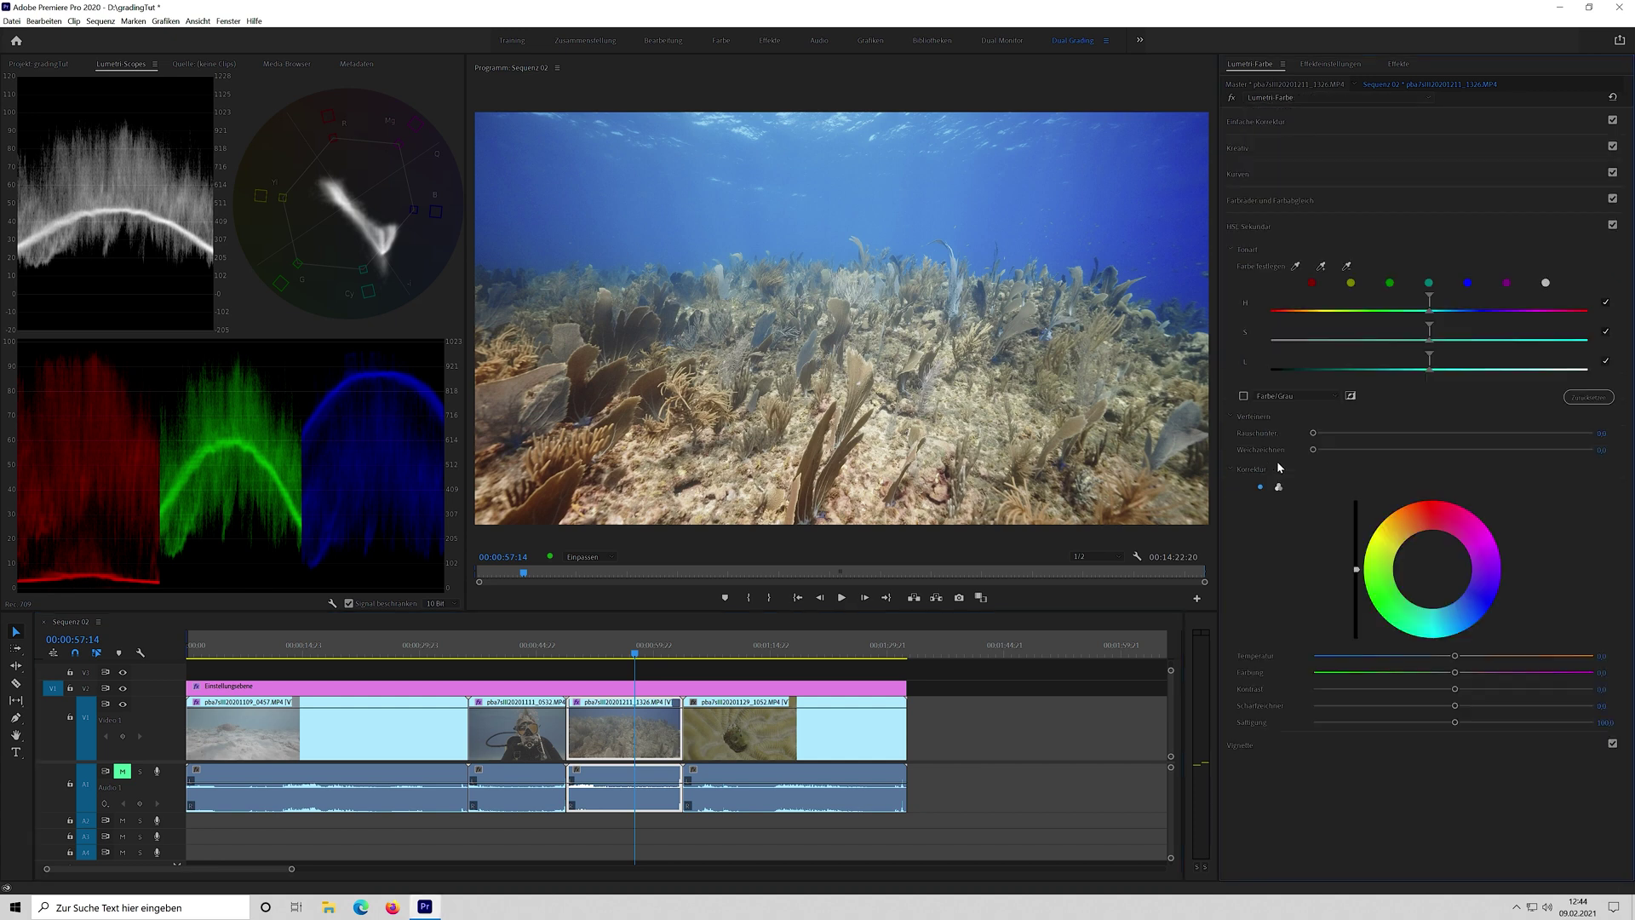
click(1297, 266)
click(1182, 172)
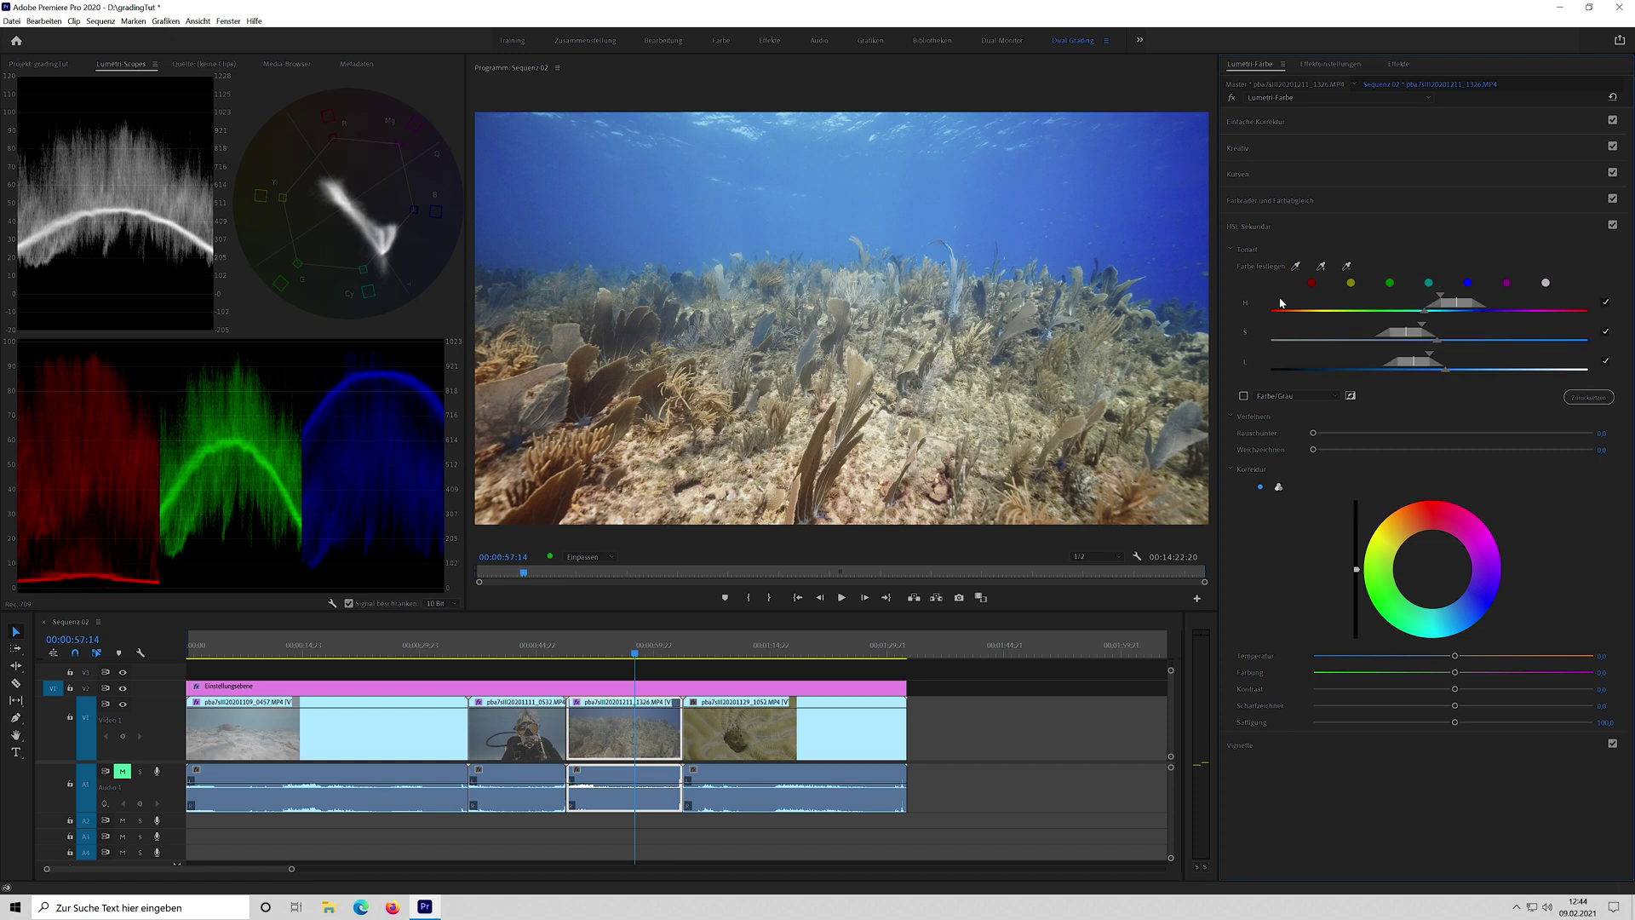
click(1243, 397)
Widen the key's saturation and lightness ranges and add more blue water with the + eyedropper.
drag(1441, 340, 1468, 304)
drag(1416, 364, 1455, 370)
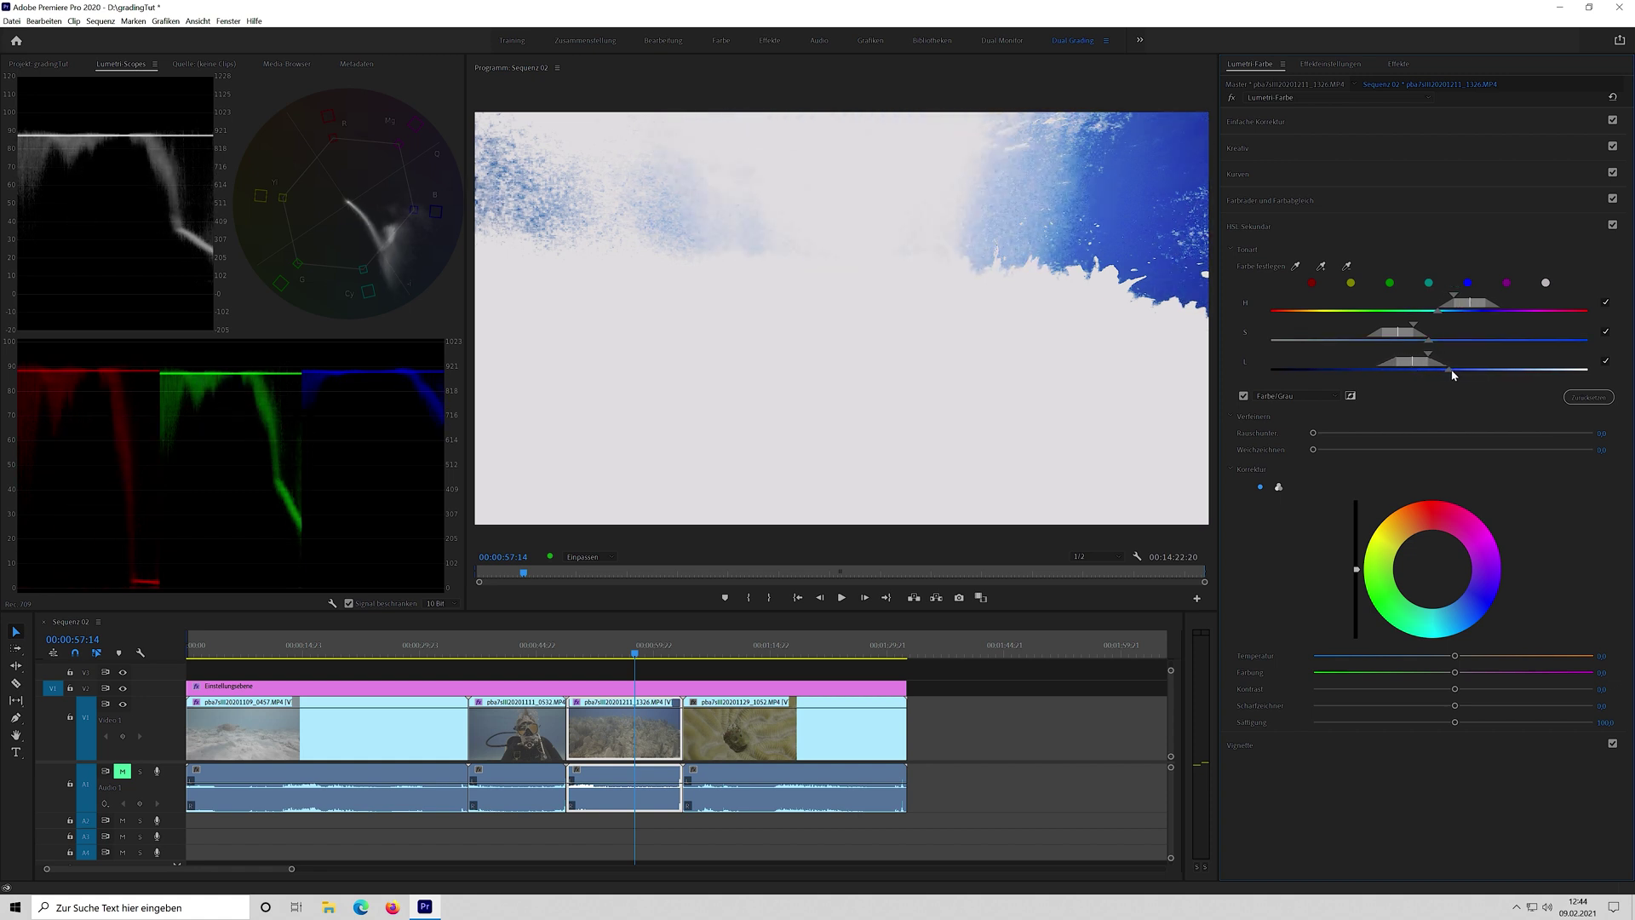
click(1321, 267)
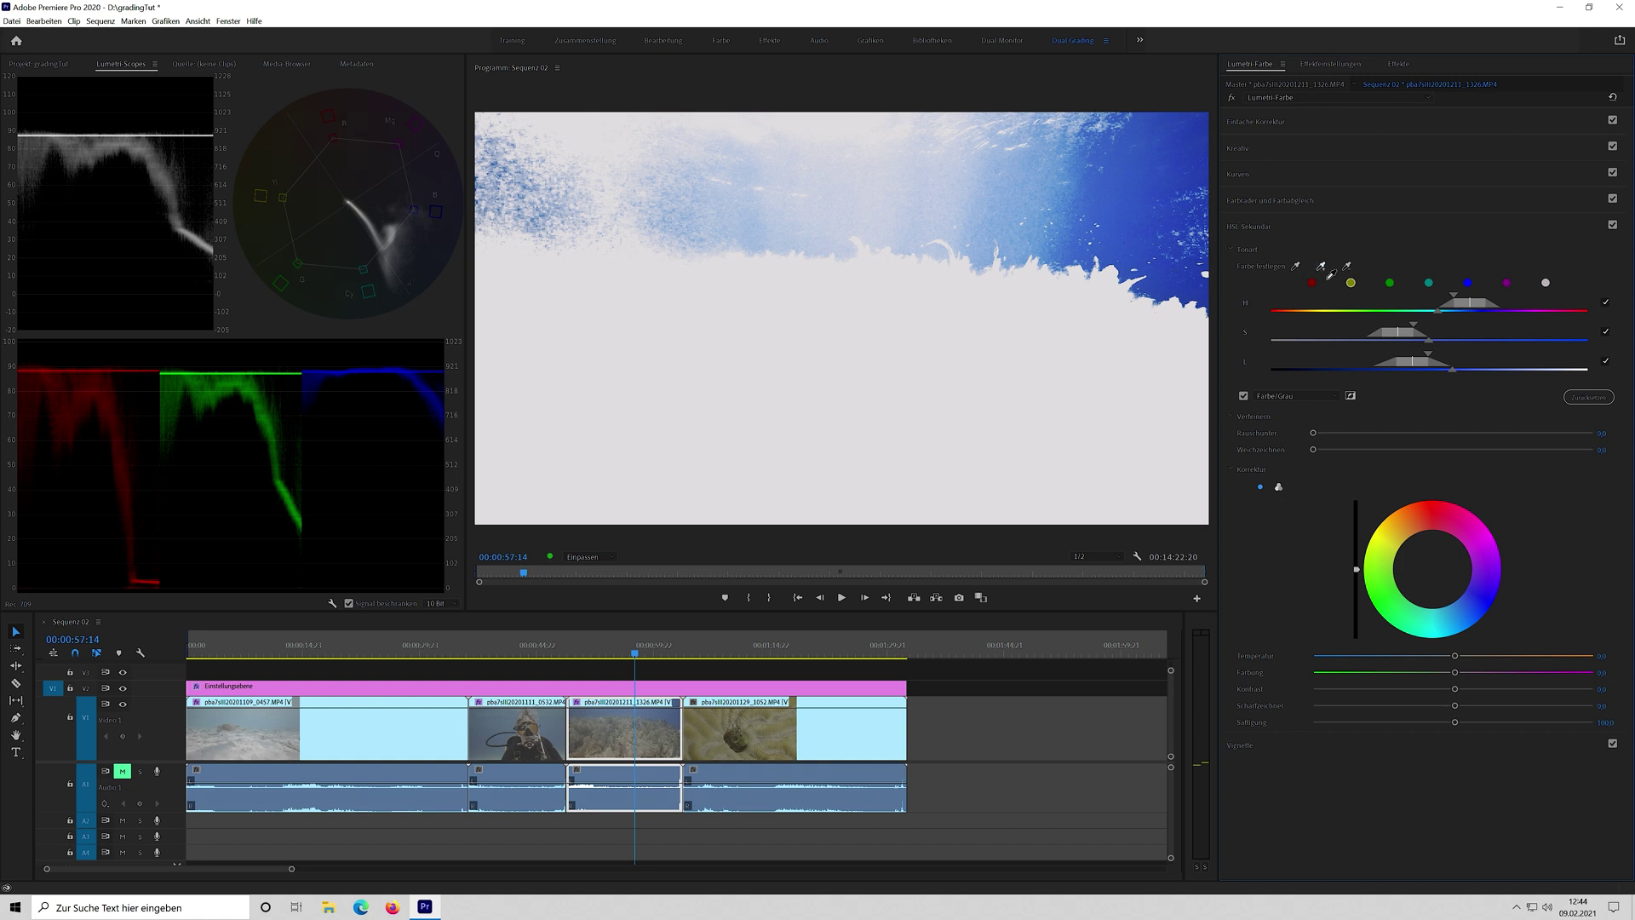
click(535, 197)
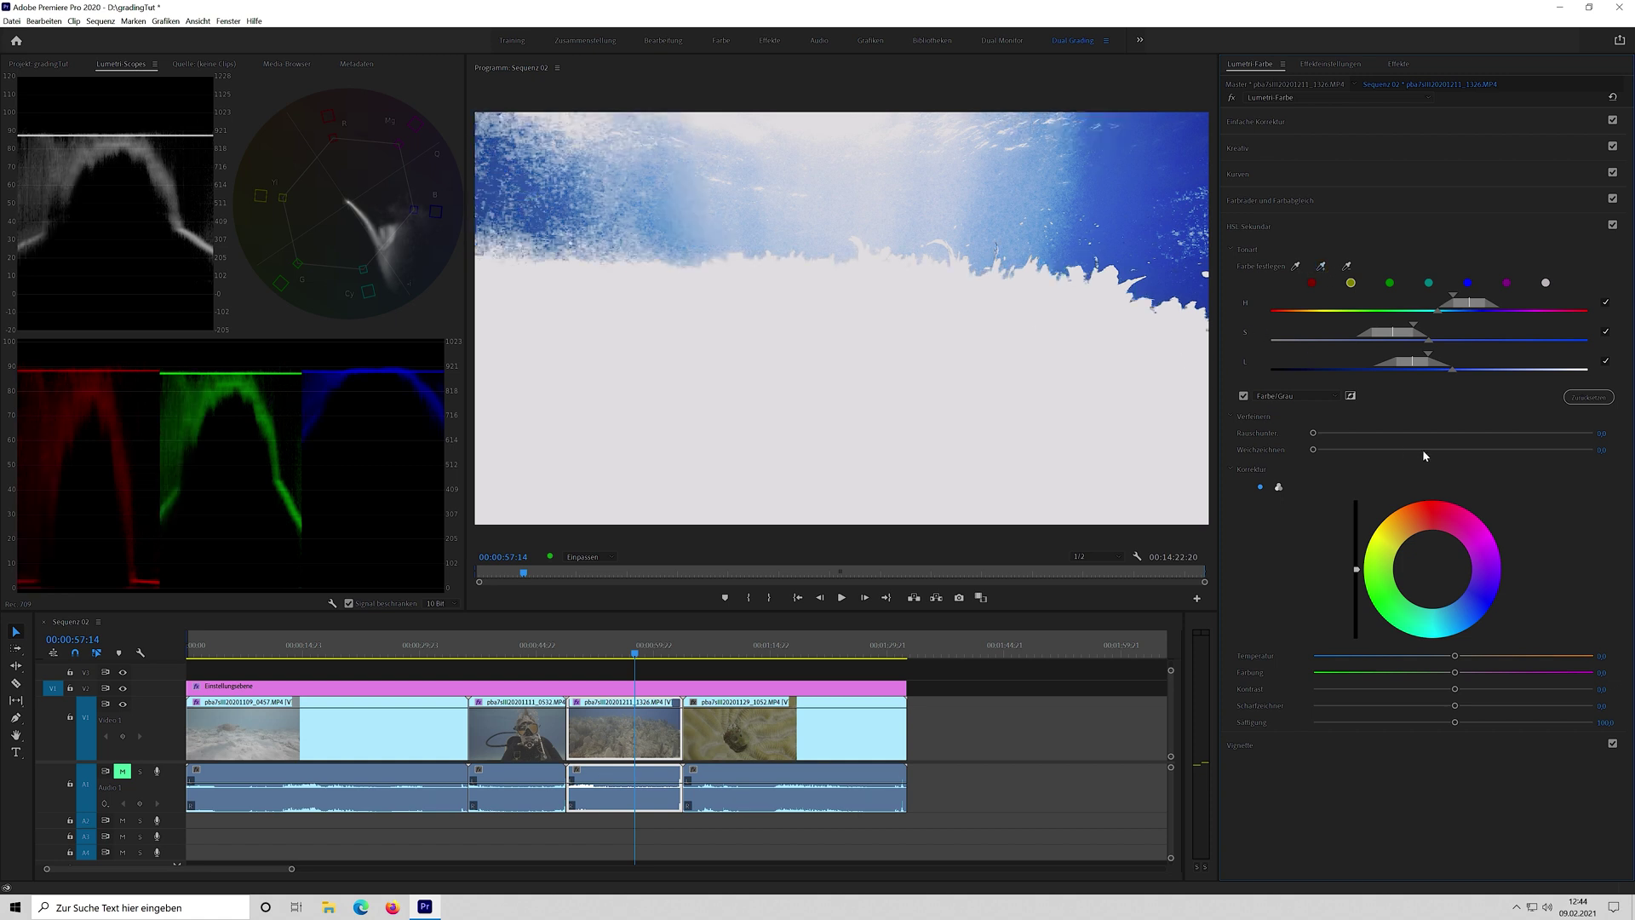
mouse_move(1428, 358)
mouse_down()
mouse_move(1454, 370)
mouse_move(1414, 366)
mouse_up()
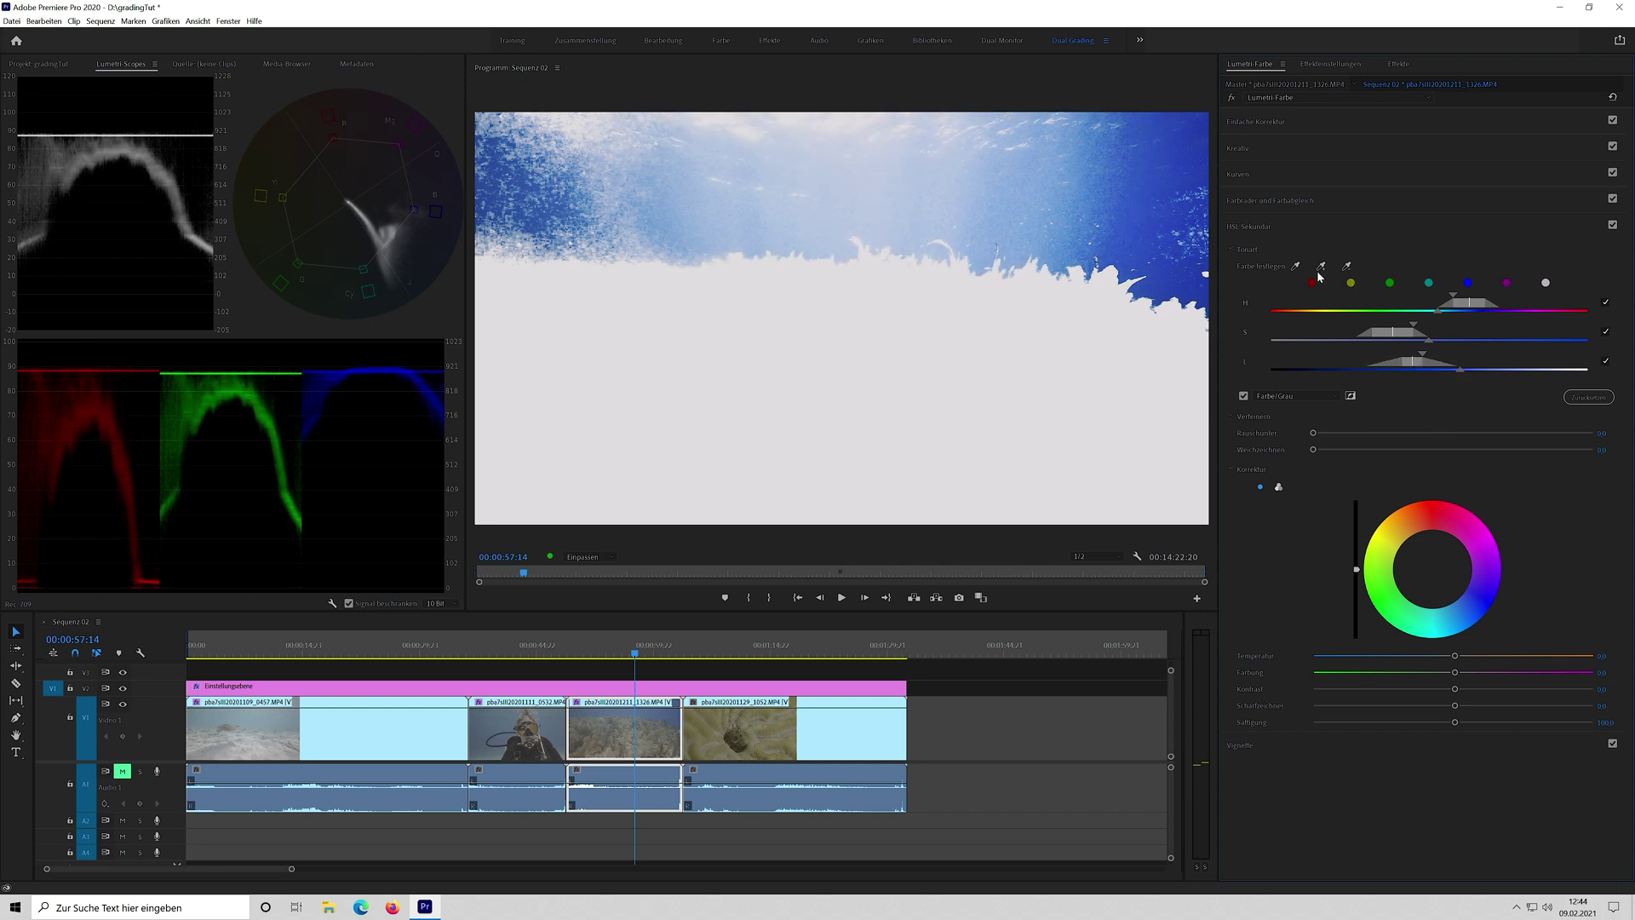
click(511, 145)
Sample three more blue-water patches into the key, widen its saturation range, and set Denoise/Blur to about 9.
click(1321, 267)
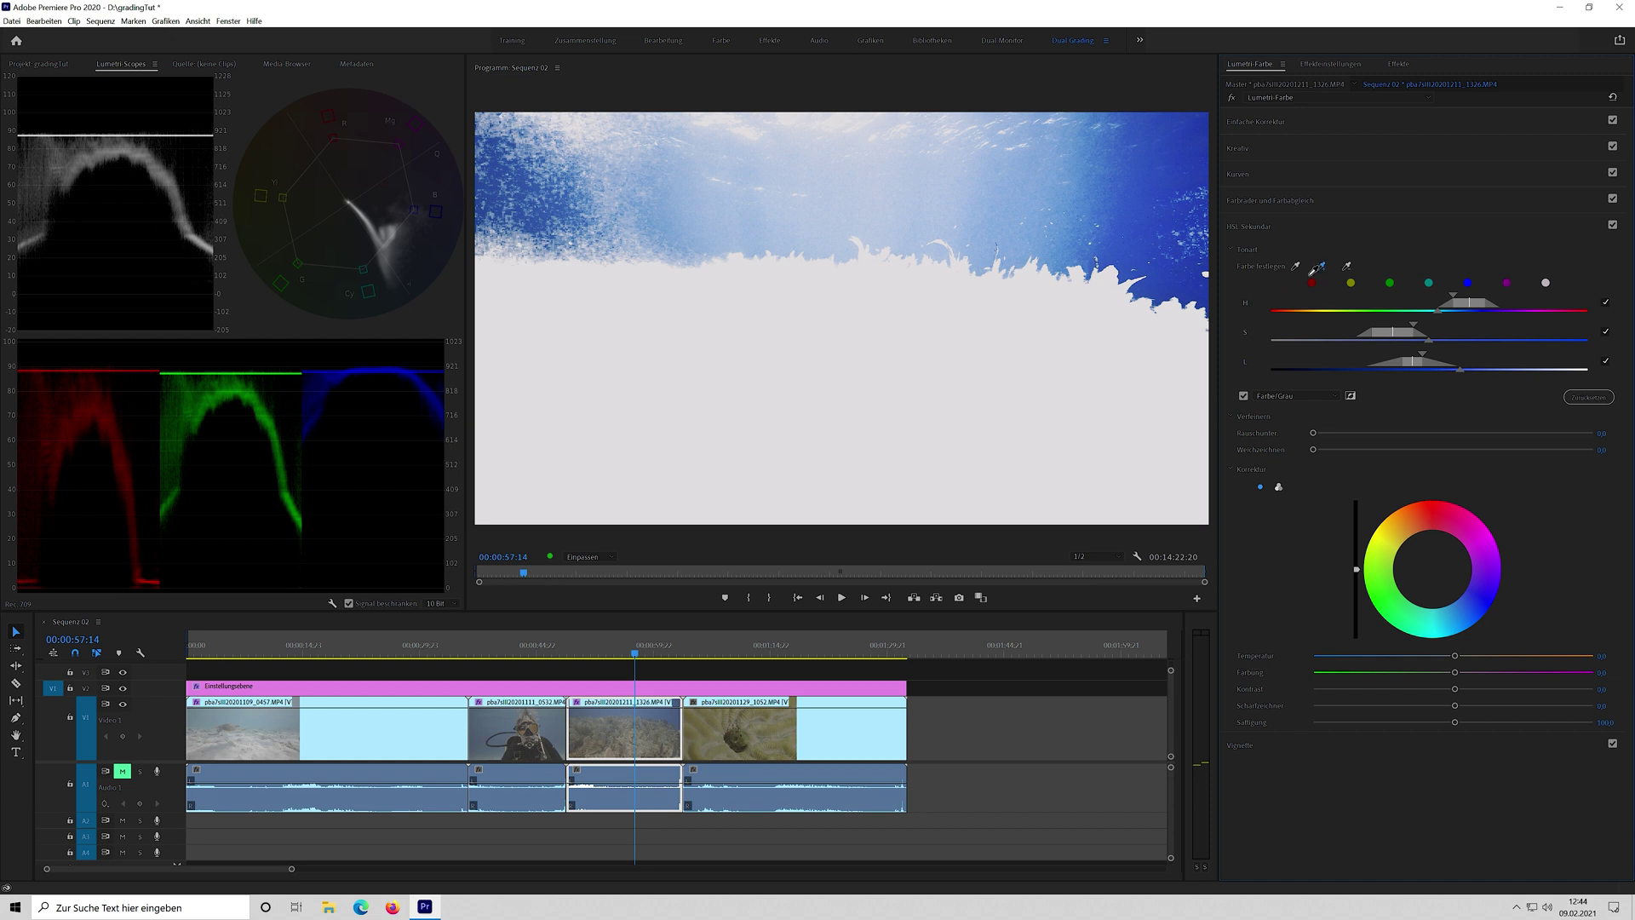
click(511, 224)
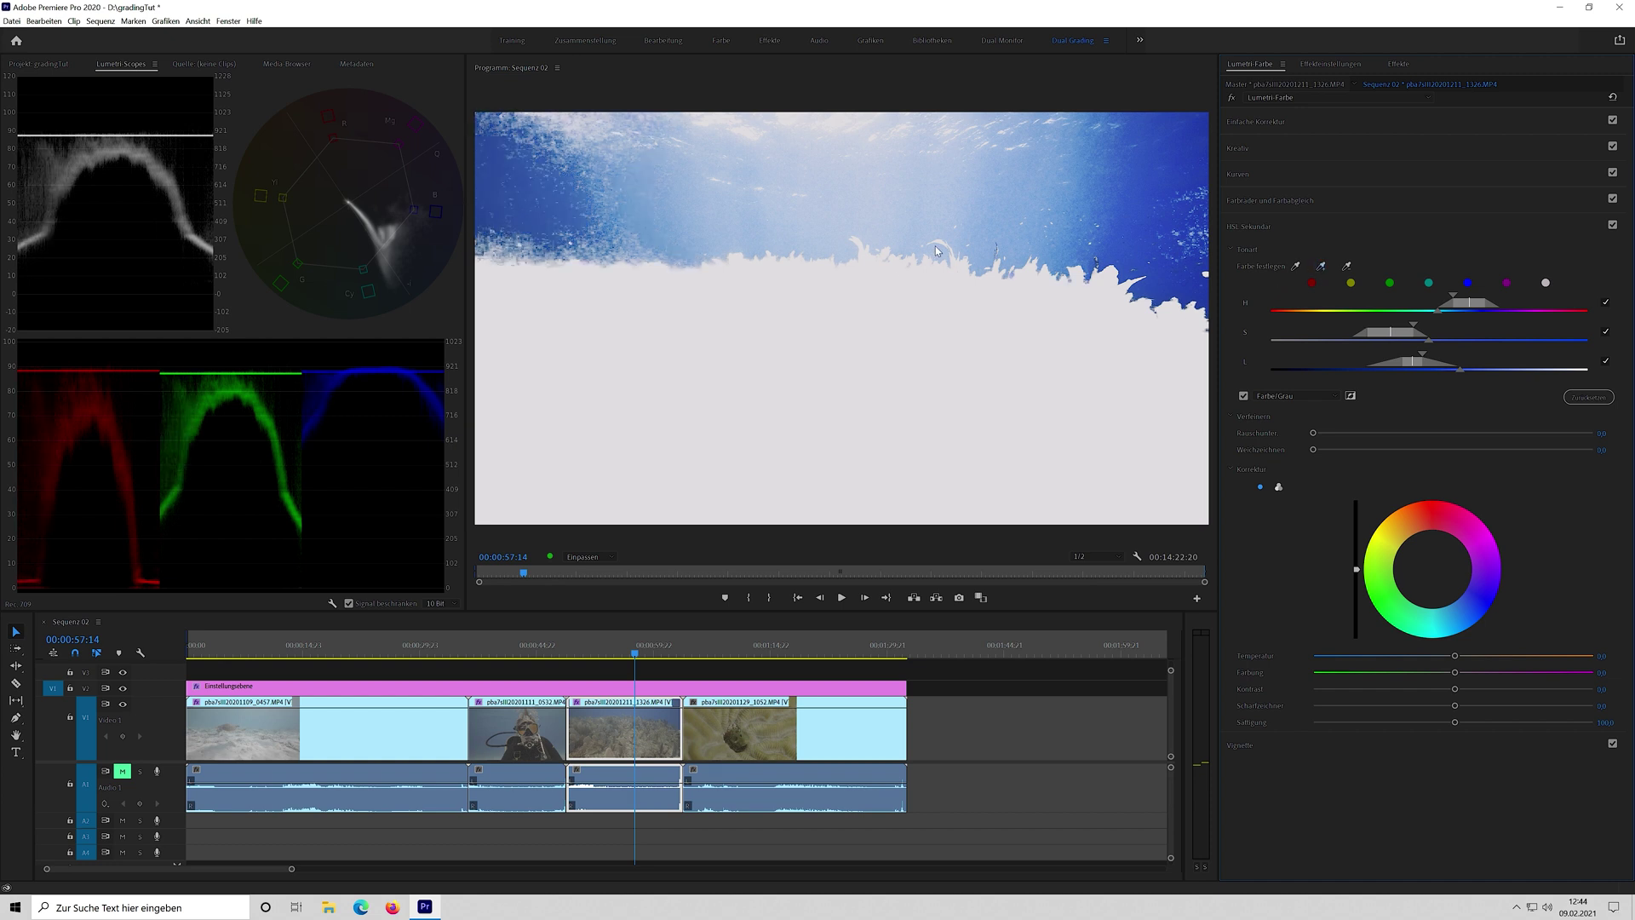
click(1320, 267)
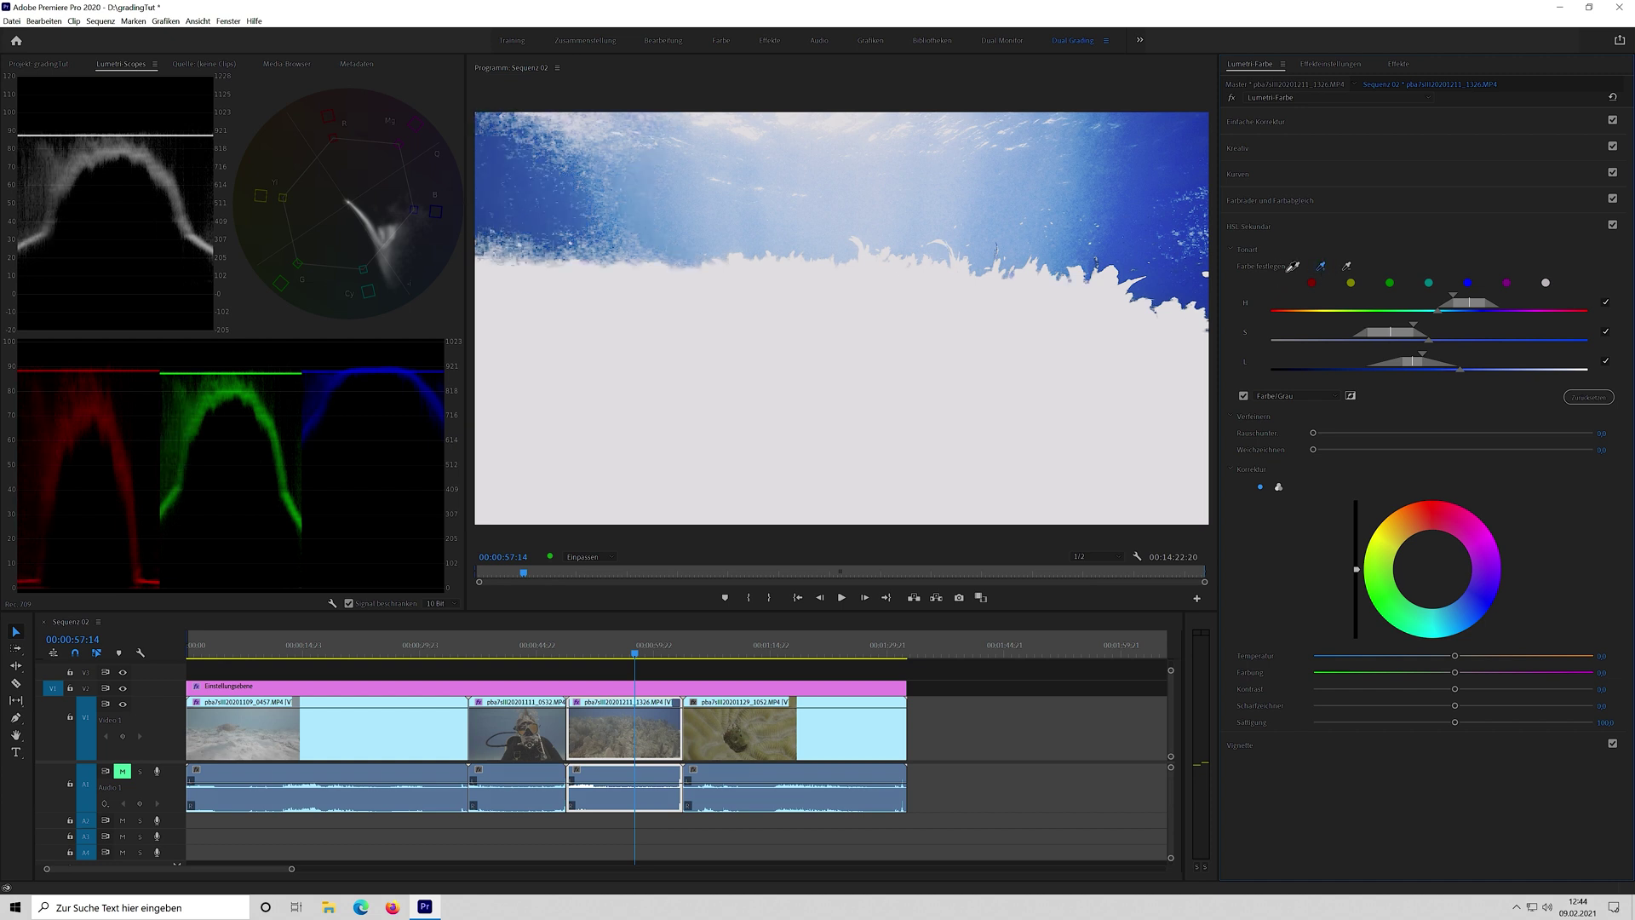
click(559, 151)
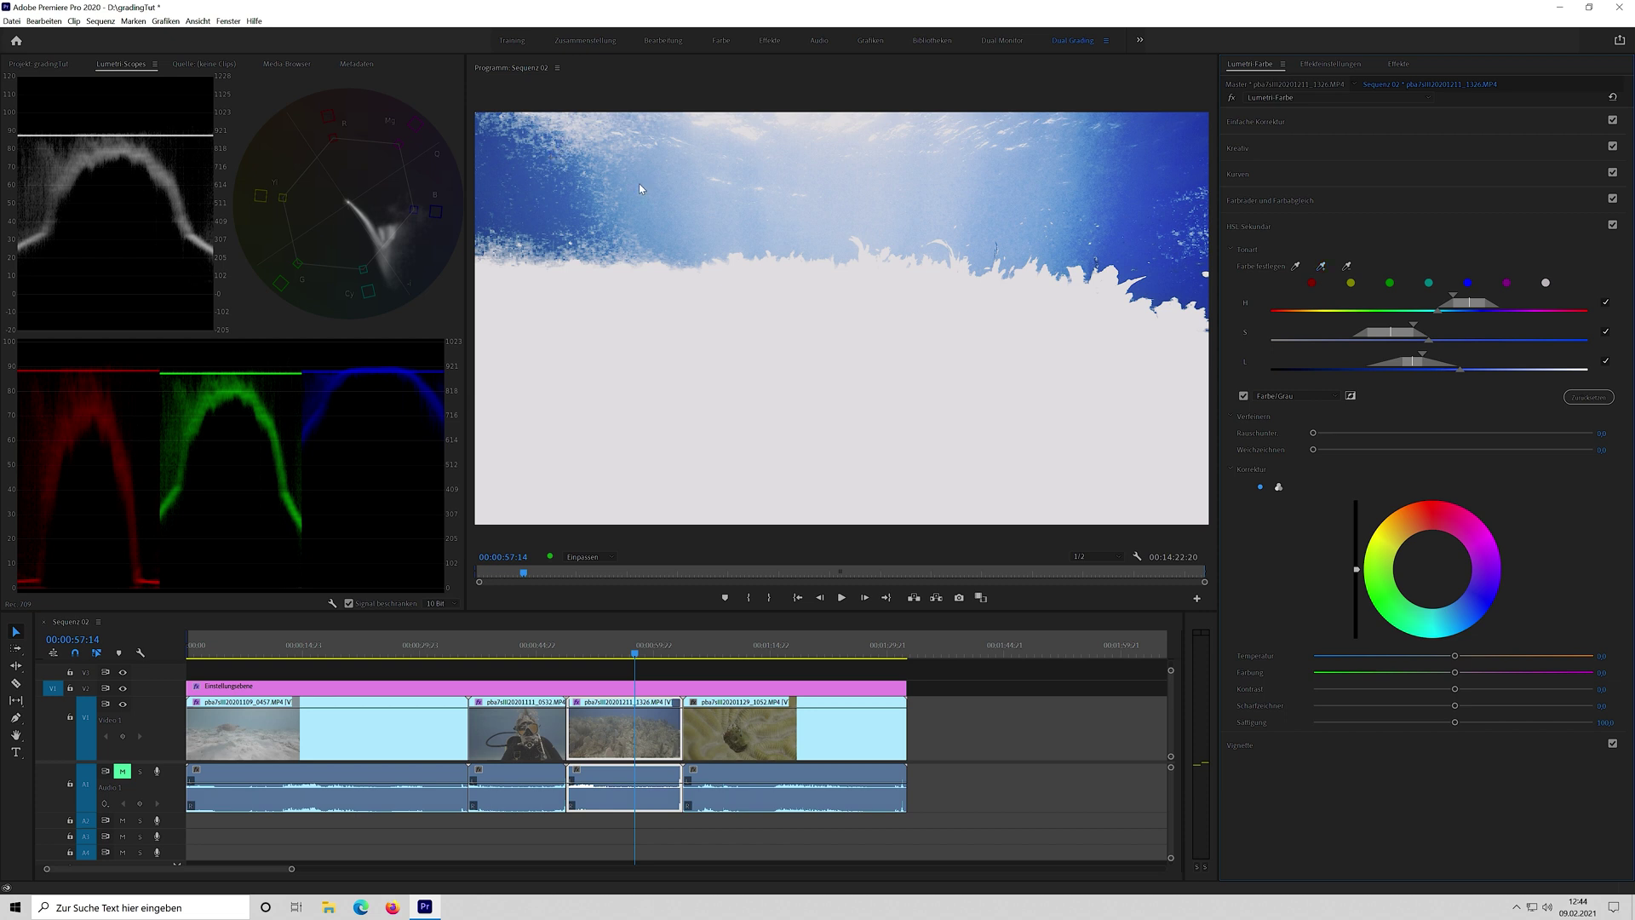
click(1321, 266)
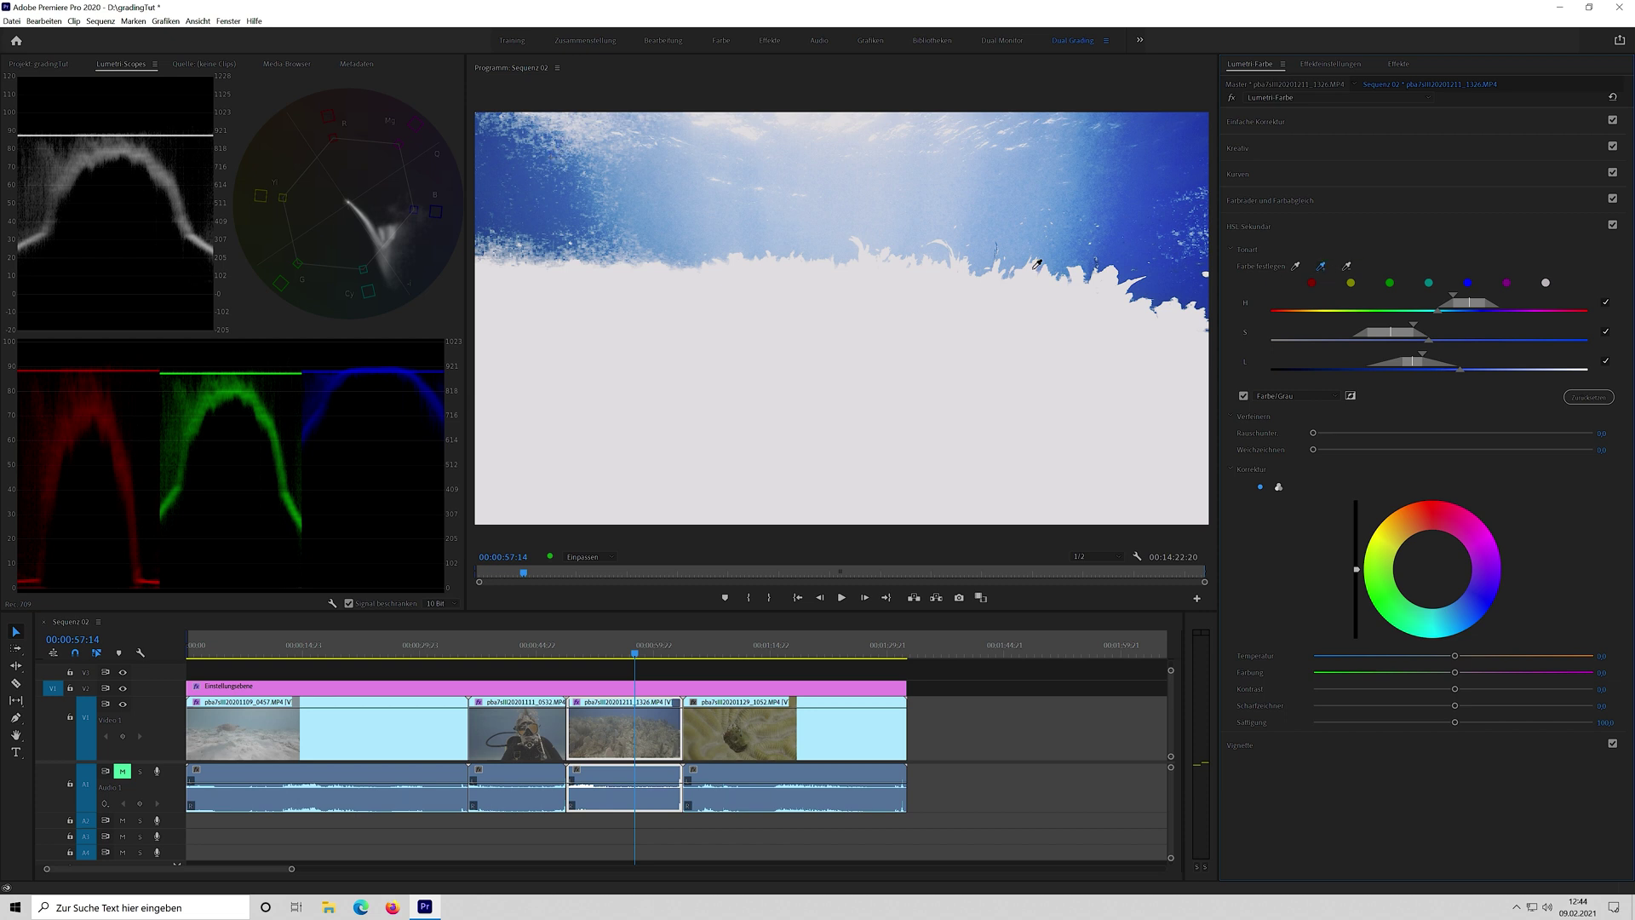
click(550, 159)
drag(1393, 333, 1383, 336)
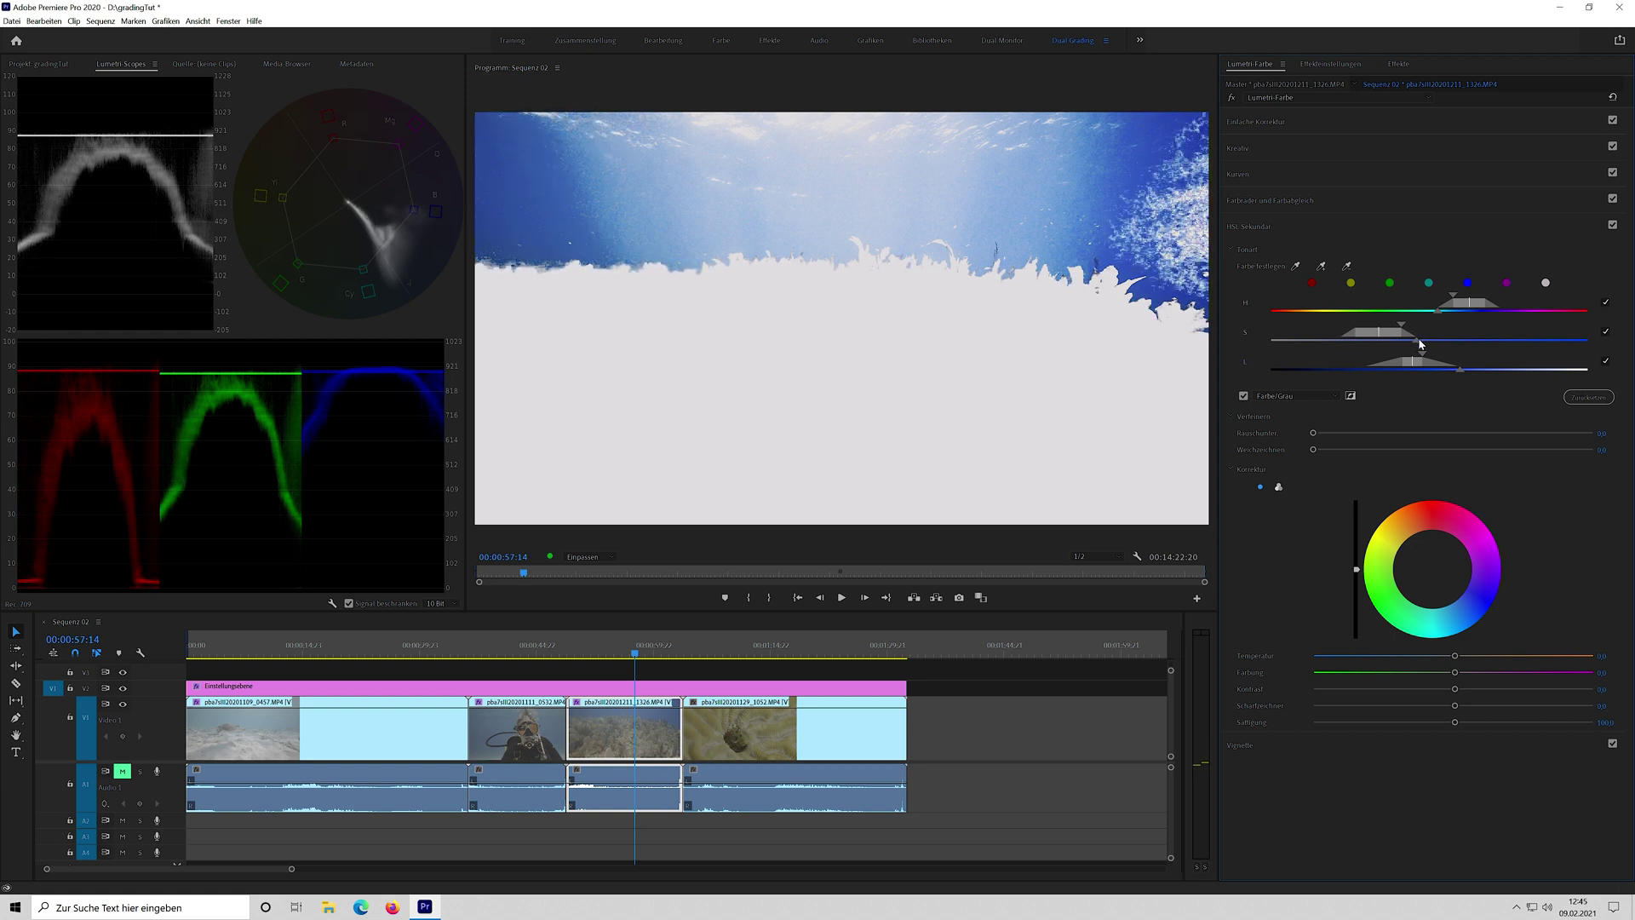
mouse_move(1419, 345)
mouse_down()
mouse_move(1399, 335)
mouse_move(1423, 327)
mouse_up()
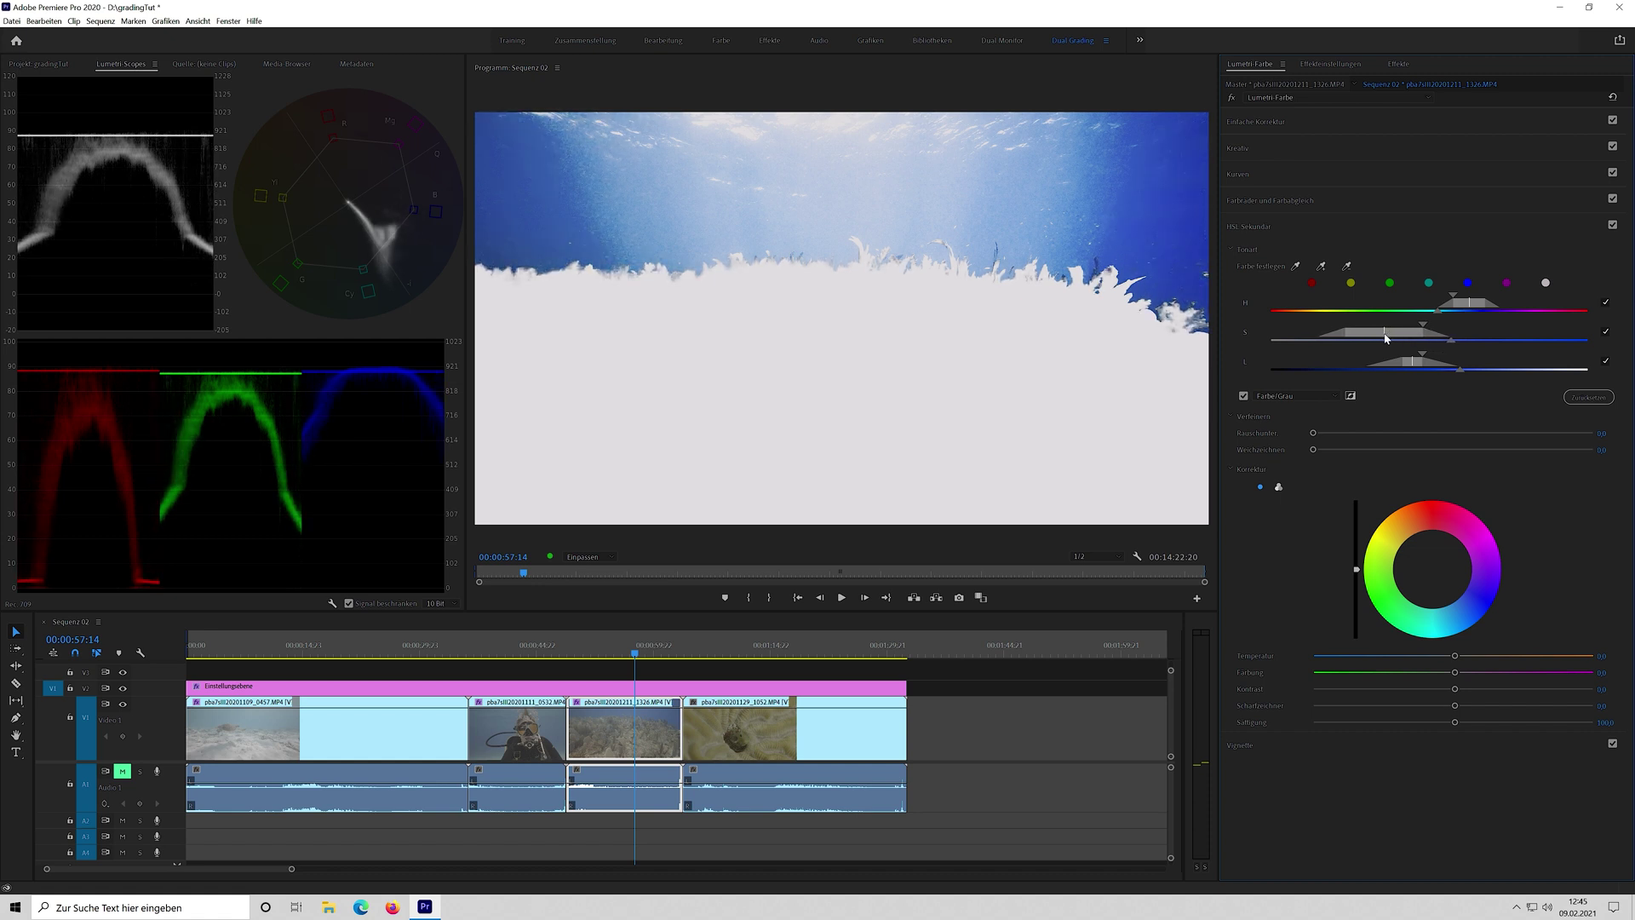
drag(1391, 449, 1400, 450)
Turn off Color/Gray, tint the keyed water slightly, lower its saturation to about 96, then scrub to the fish clip.
click(1243, 395)
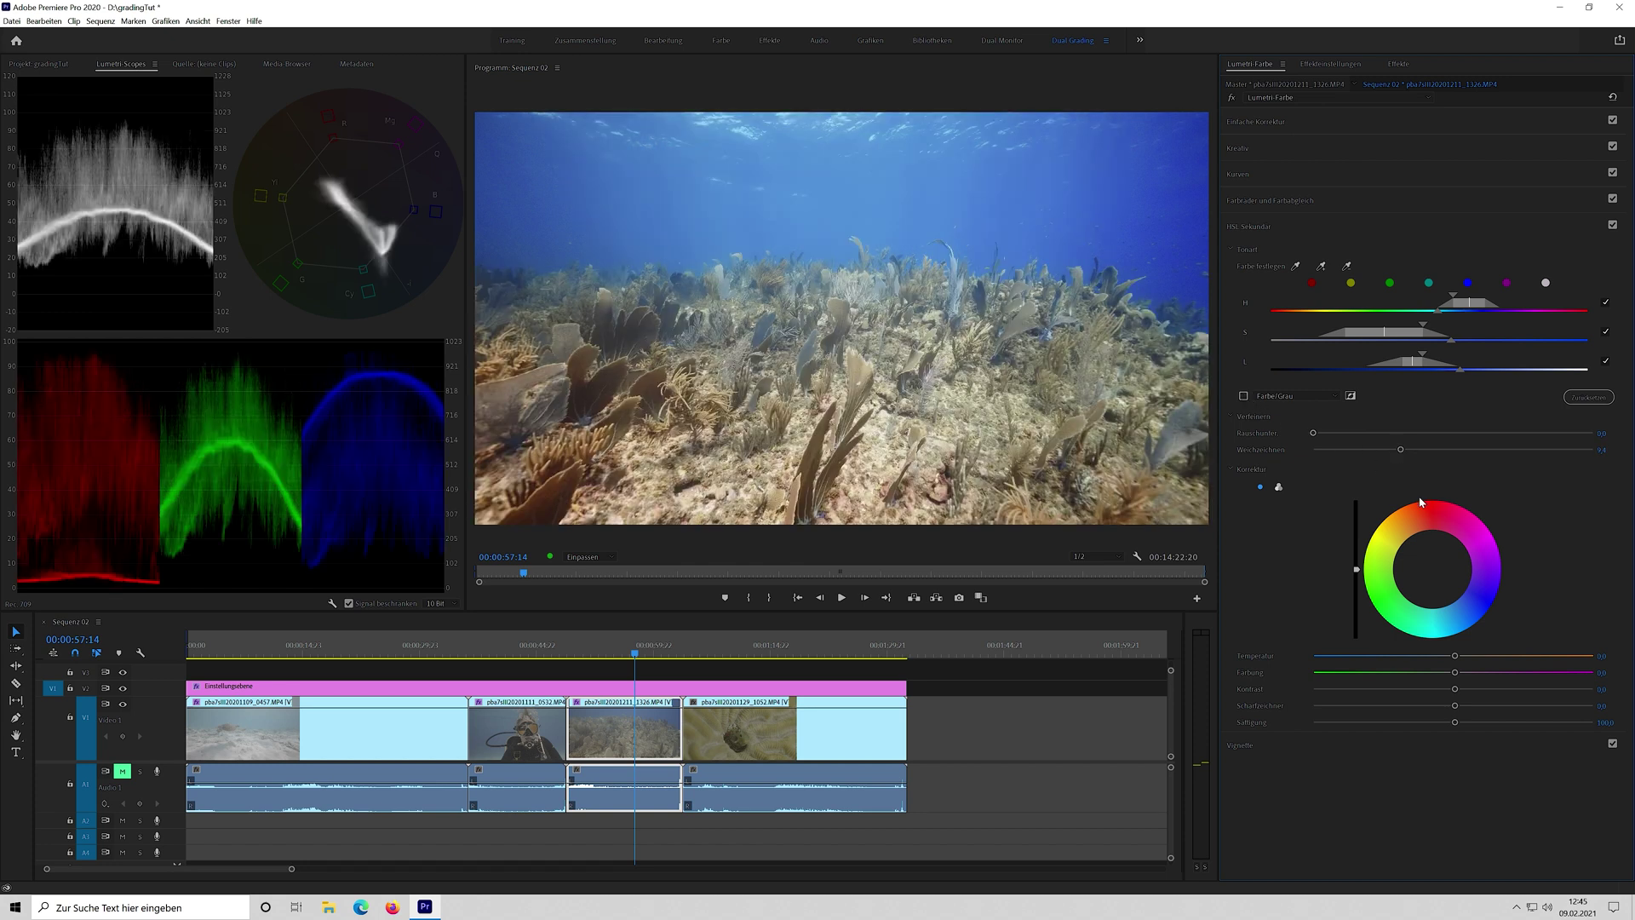
drag(1431, 570, 1428, 575)
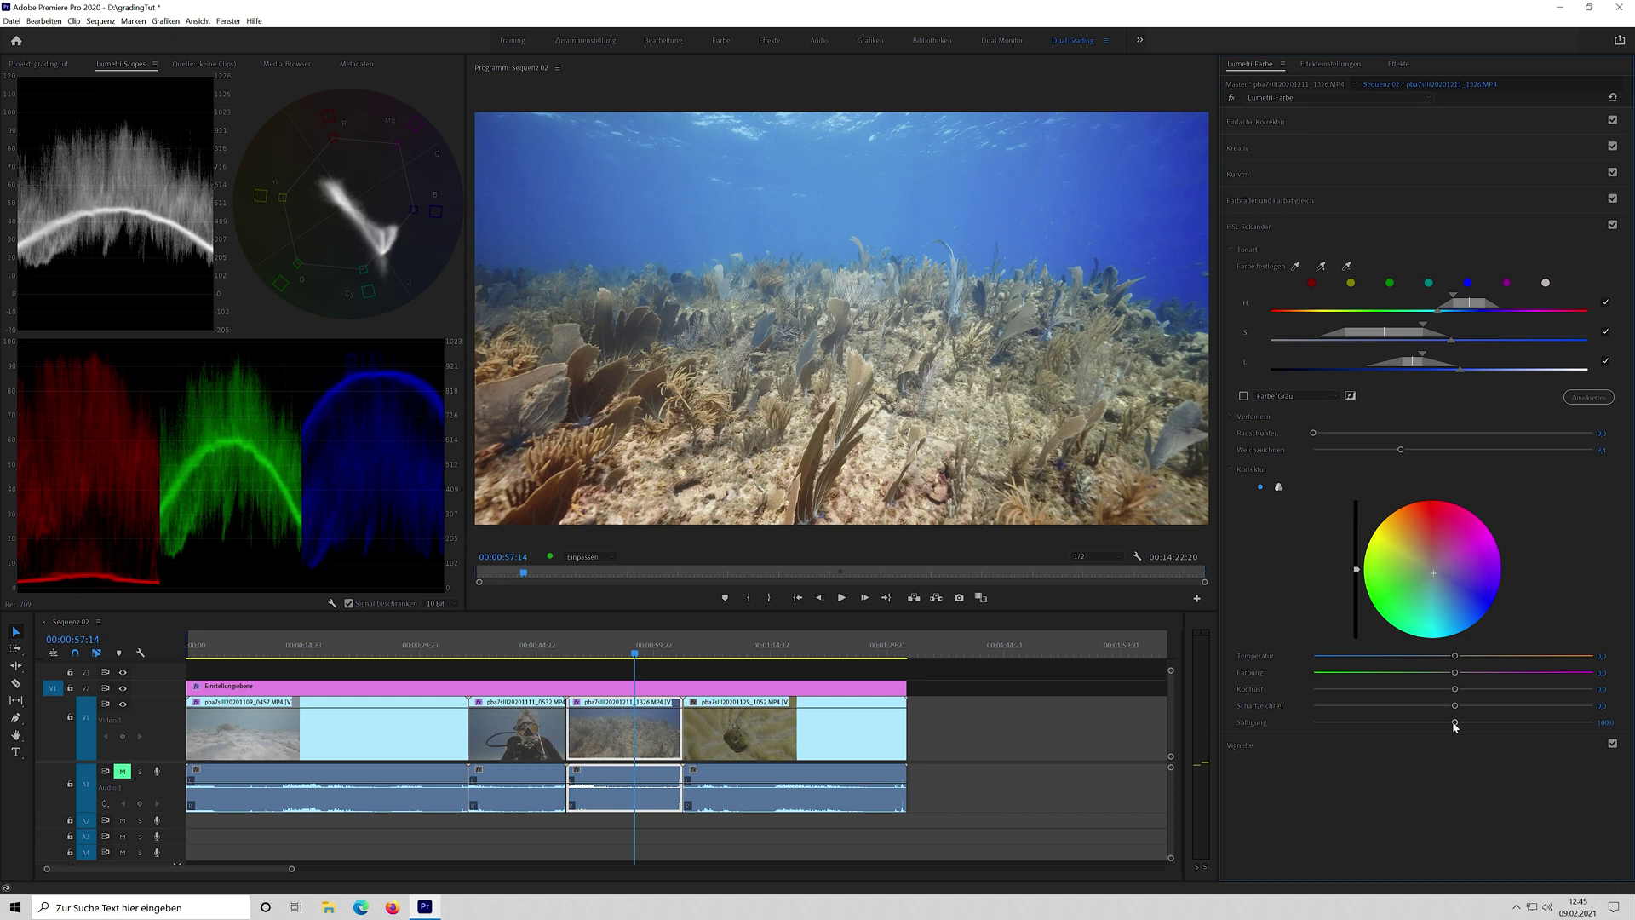
drag(1454, 722, 1448, 726)
drag(637, 656, 771, 659)
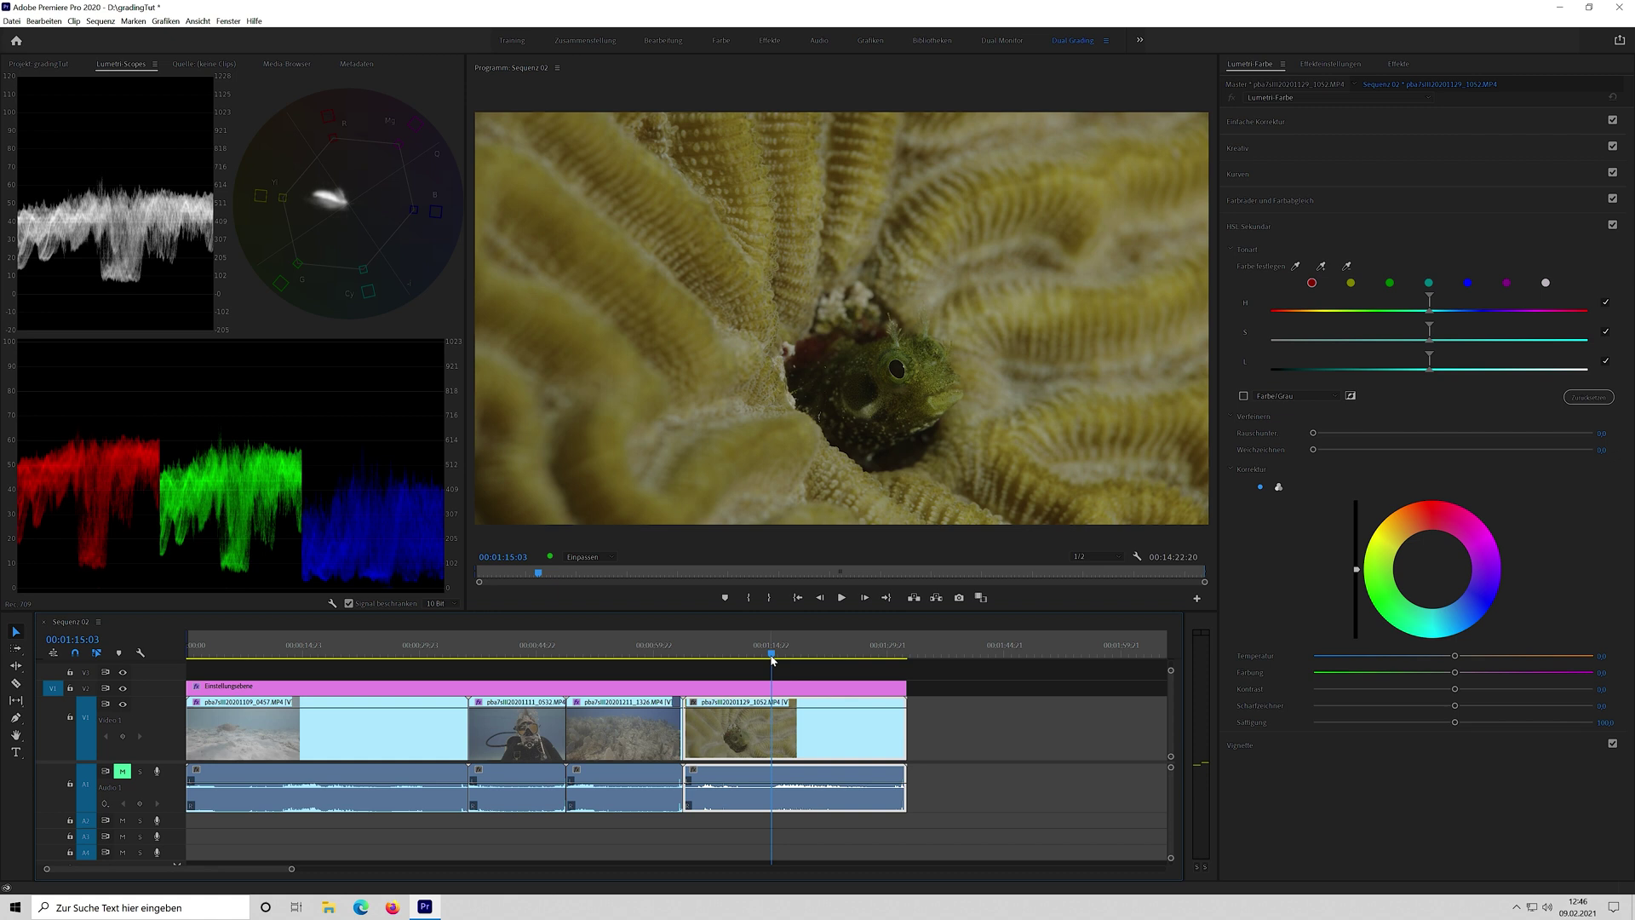
Expand Basic Correction, Creative and then the Curves section for the macro fish clip.
click(1353, 122)
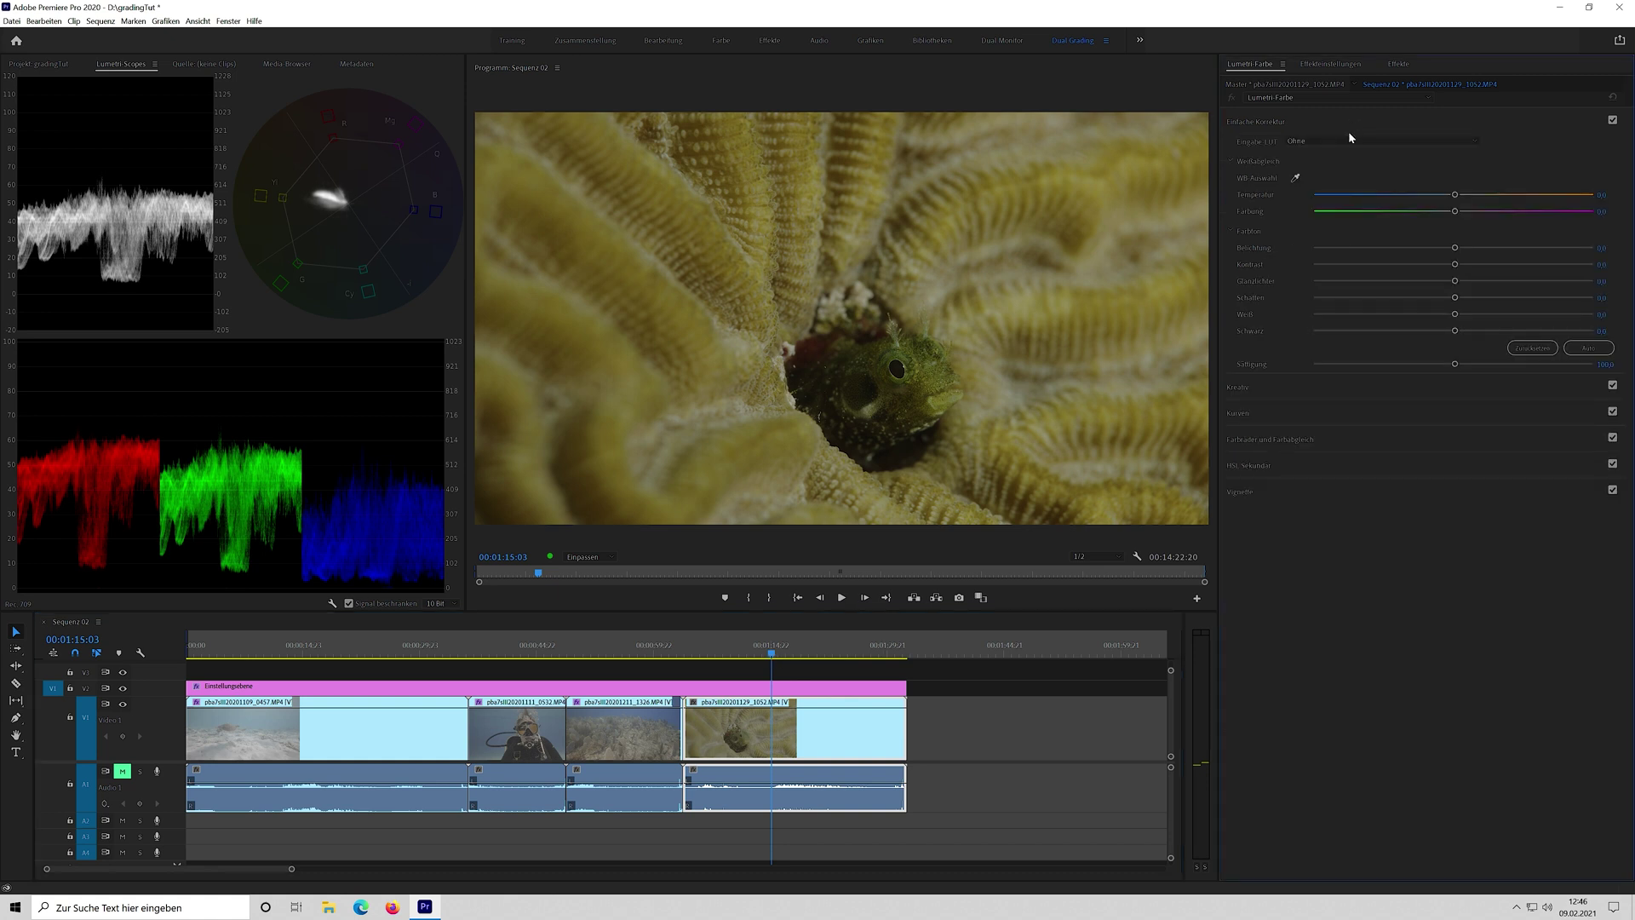
click(1335, 386)
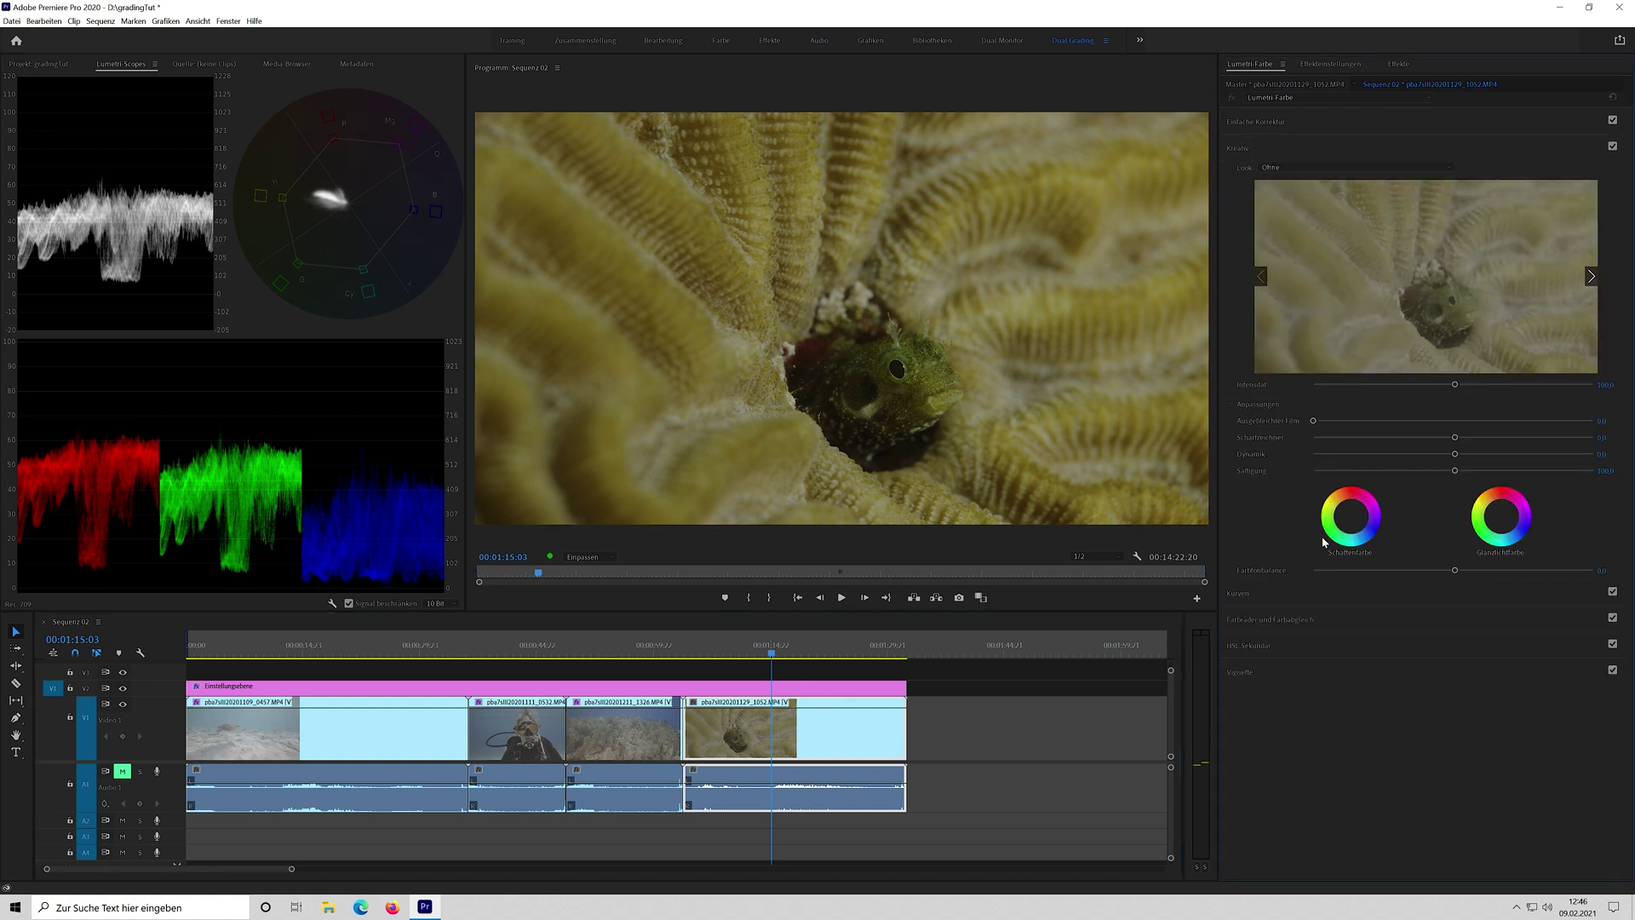
click(1311, 590)
Build a three-point S-shaped RGB curve with darker shadows, then start deepening Blacks in Basic Correction.
click(1389, 364)
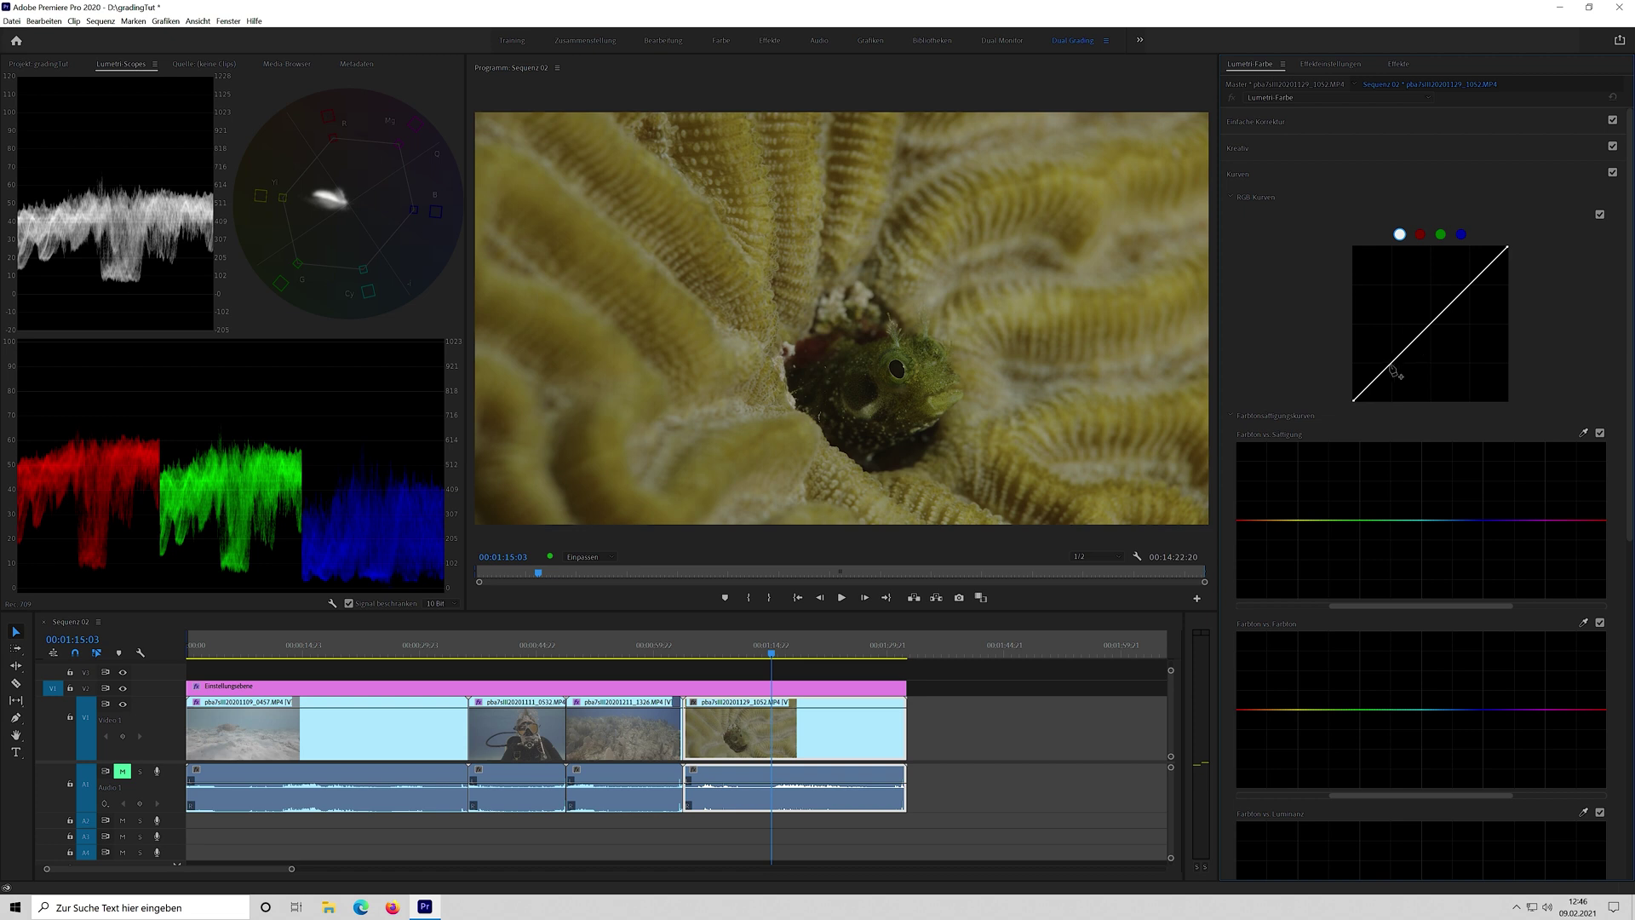
click(1471, 281)
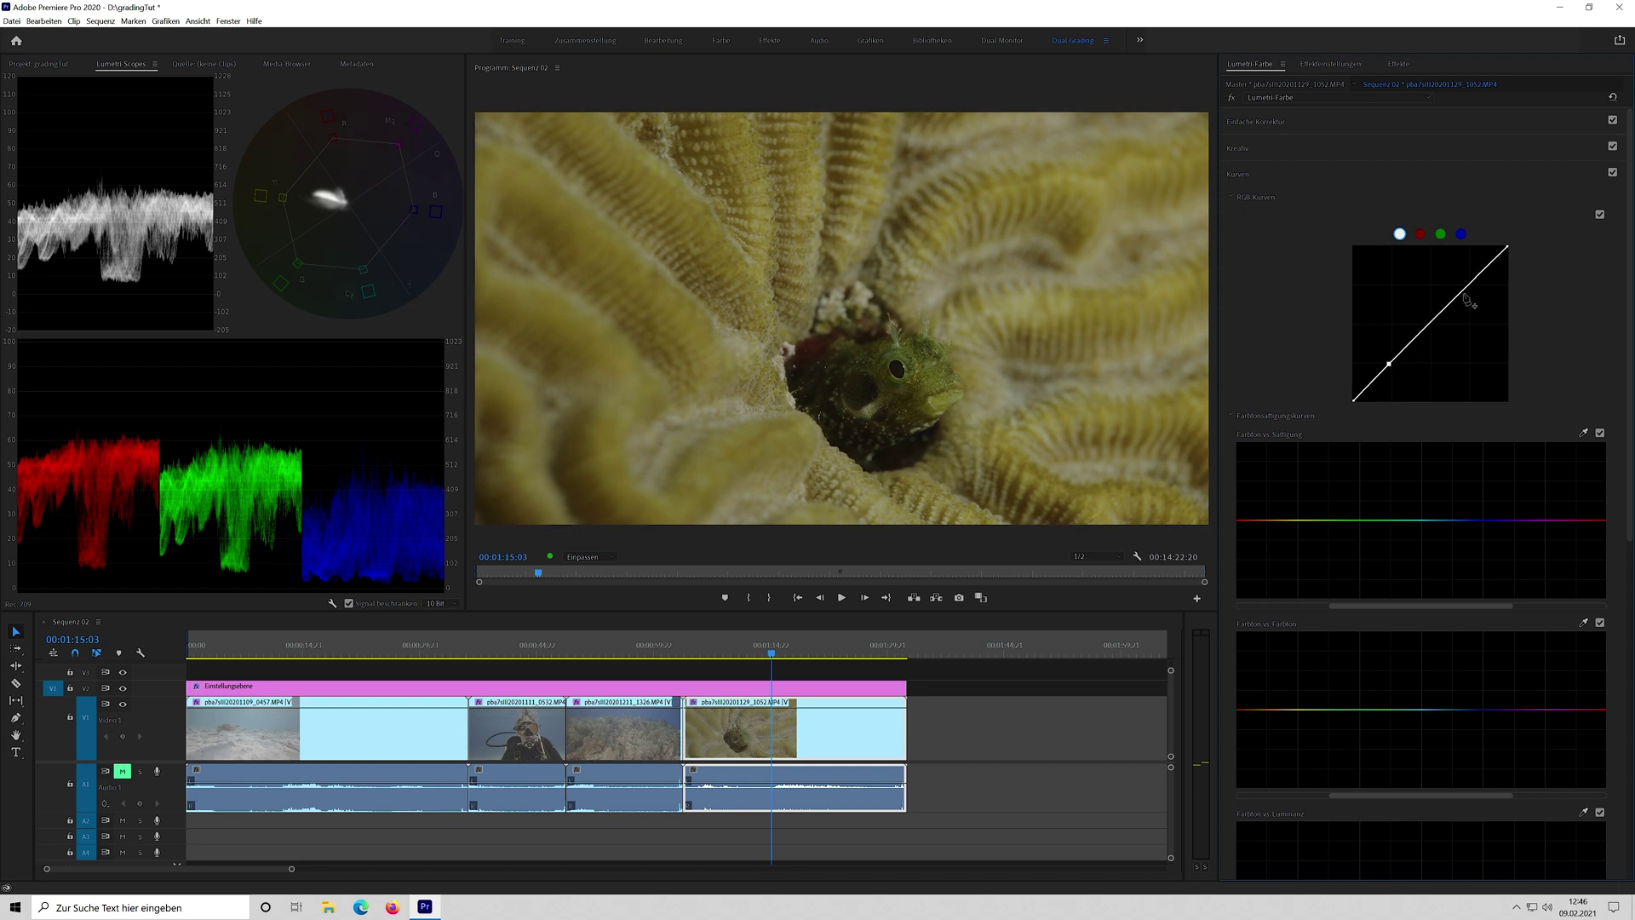
click(1429, 323)
drag(1390, 365, 1461, 279)
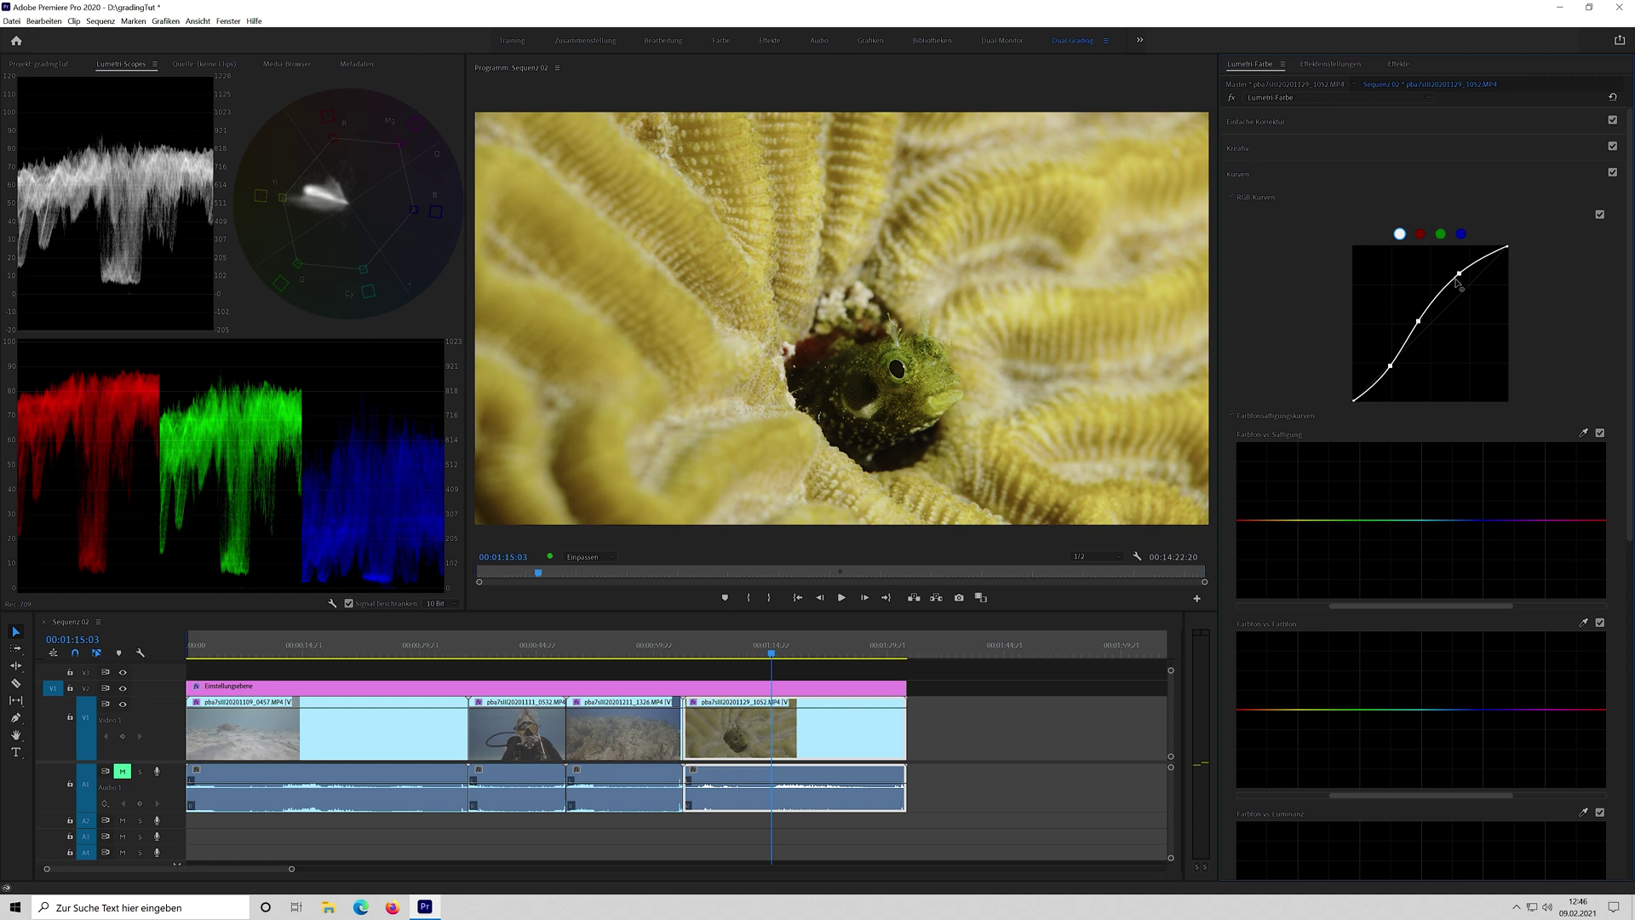
drag(1389, 367, 1380, 373)
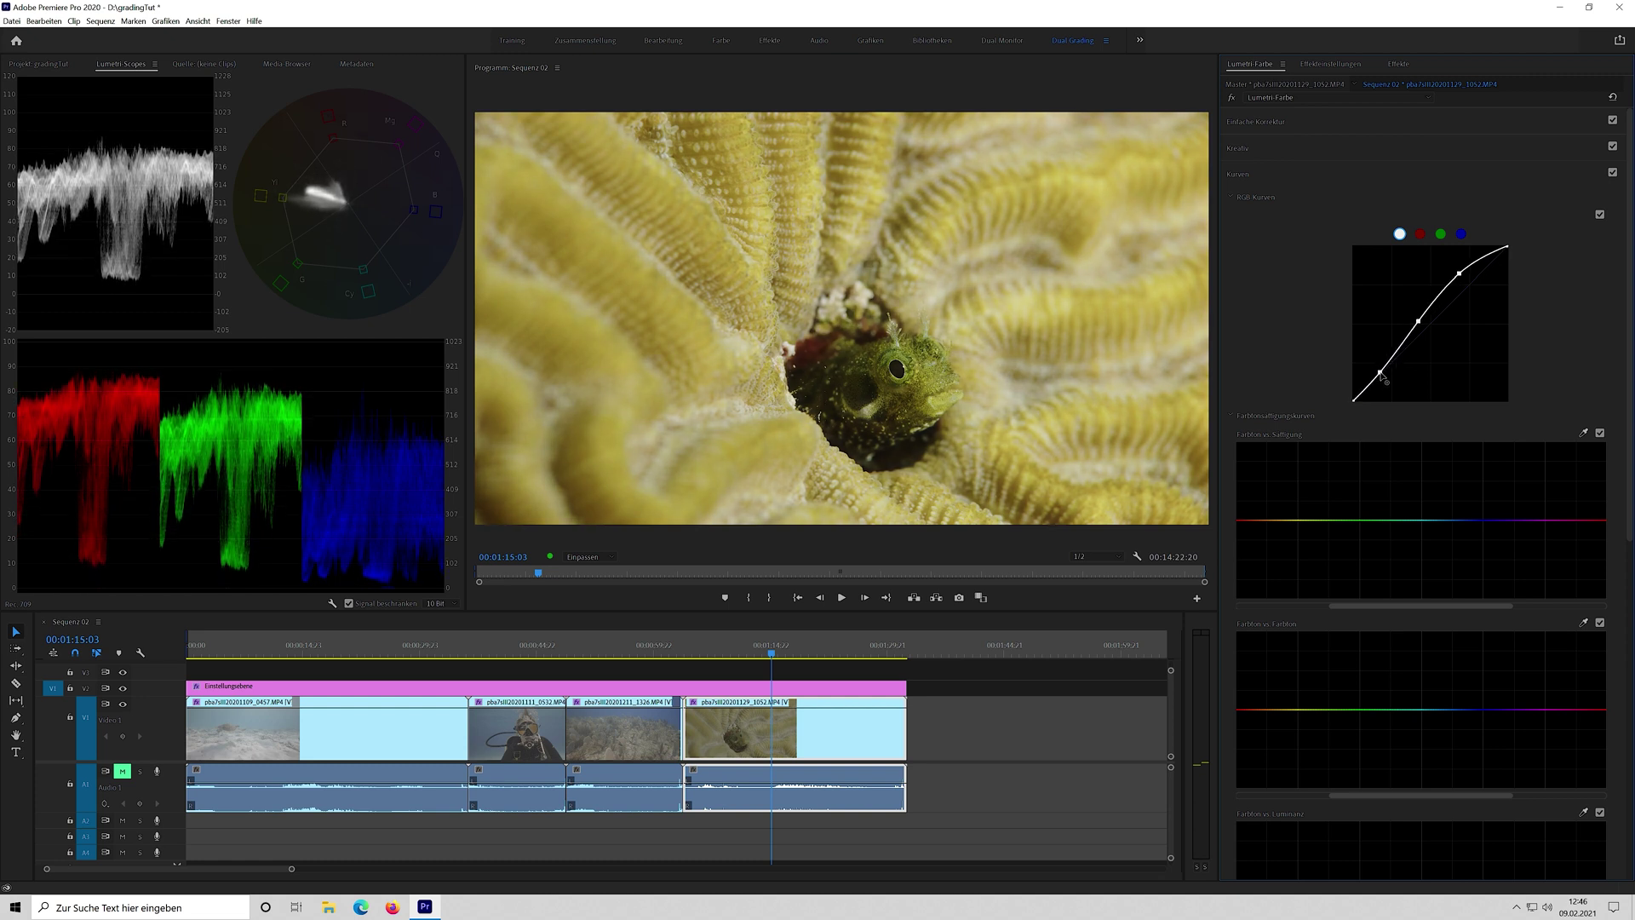
click(1324, 124)
drag(1454, 331, 1463, 264)
Raise the fish clip's saturation to 110.7 and white-balance it from a neutral area.
drag(1455, 363, 1468, 363)
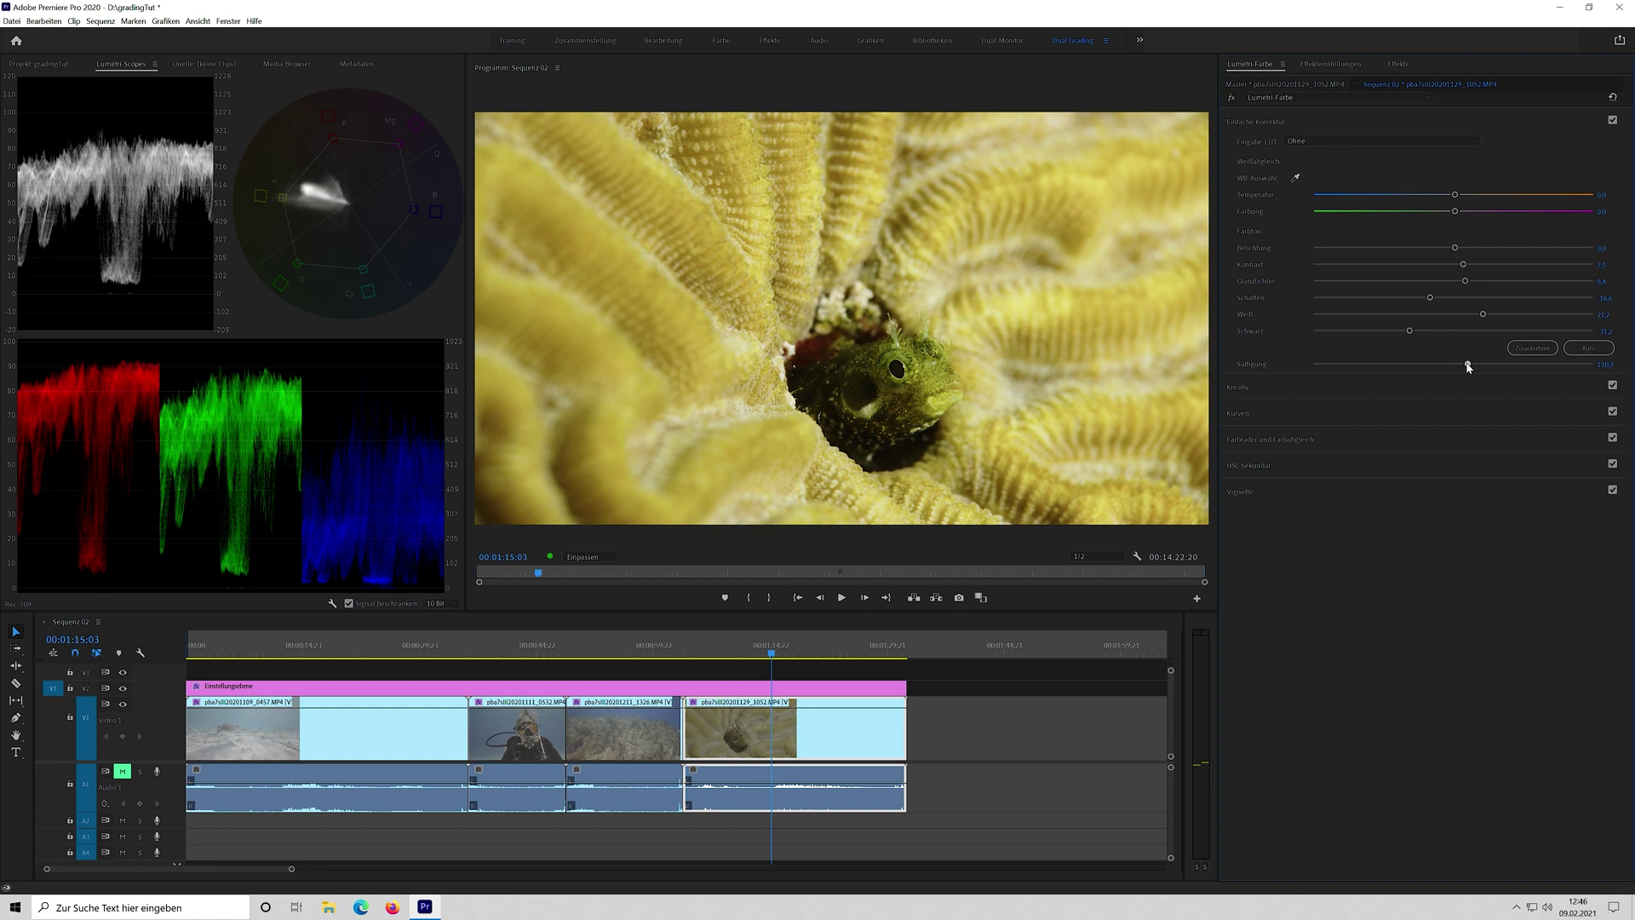
click(1295, 178)
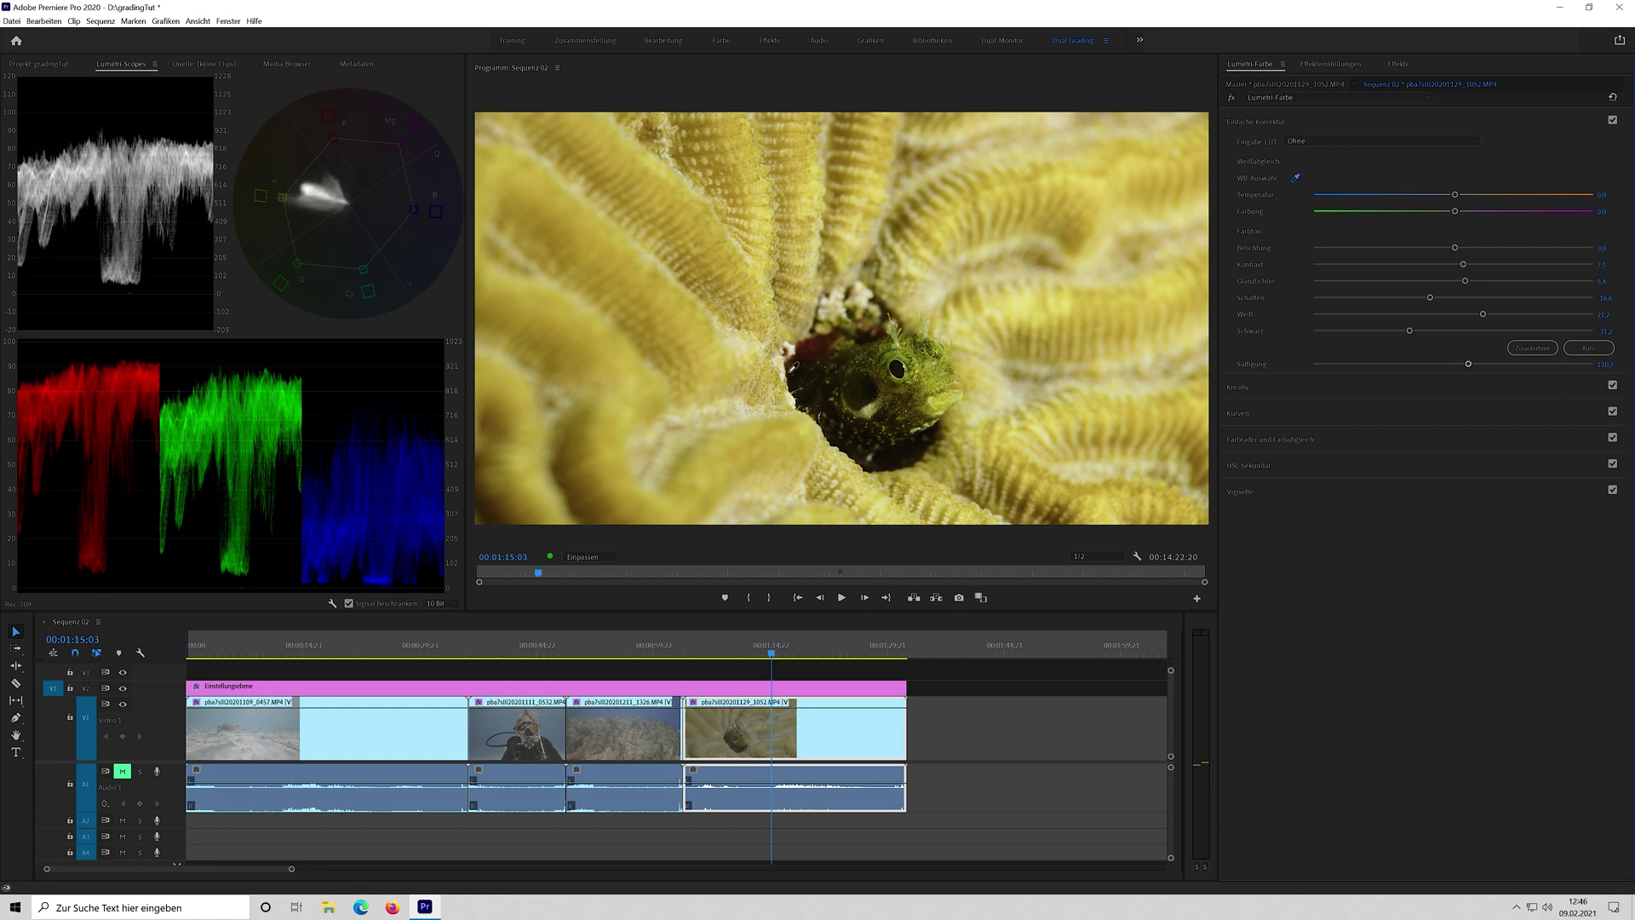
click(791, 360)
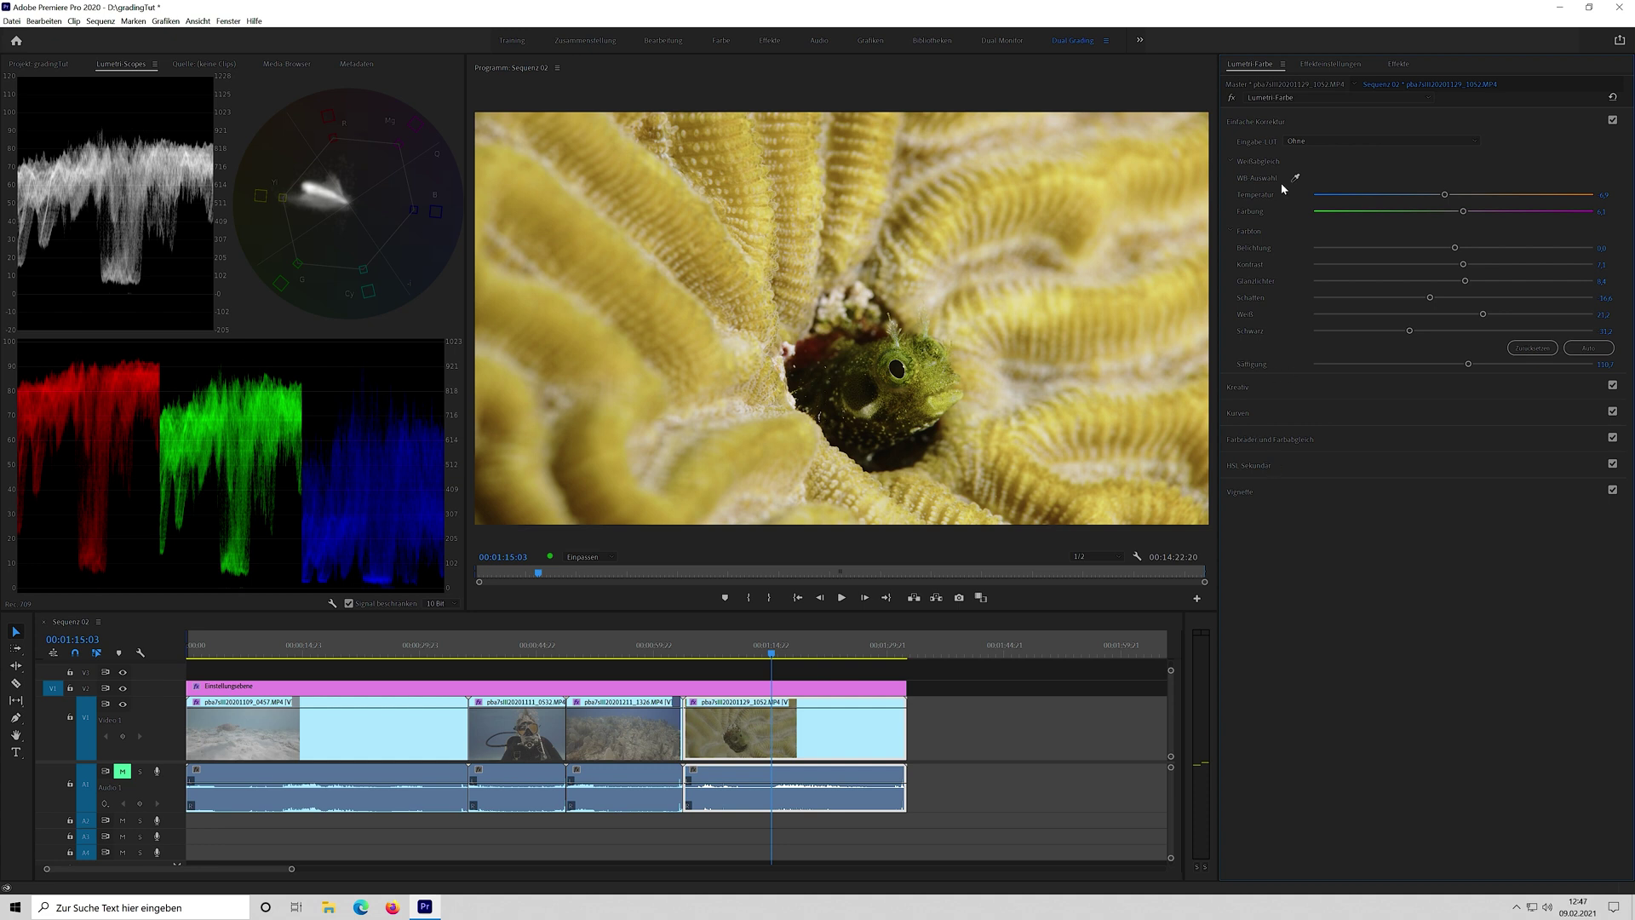
Add a new Lumetri Color instance to the fish clip with HSL Secondary expanded.
click(1314, 99)
click(1303, 128)
click(1287, 463)
Key the yellow coral with Set Color, widening hue, saturation and lightness ranges while previewing Color/Gray.
click(1295, 266)
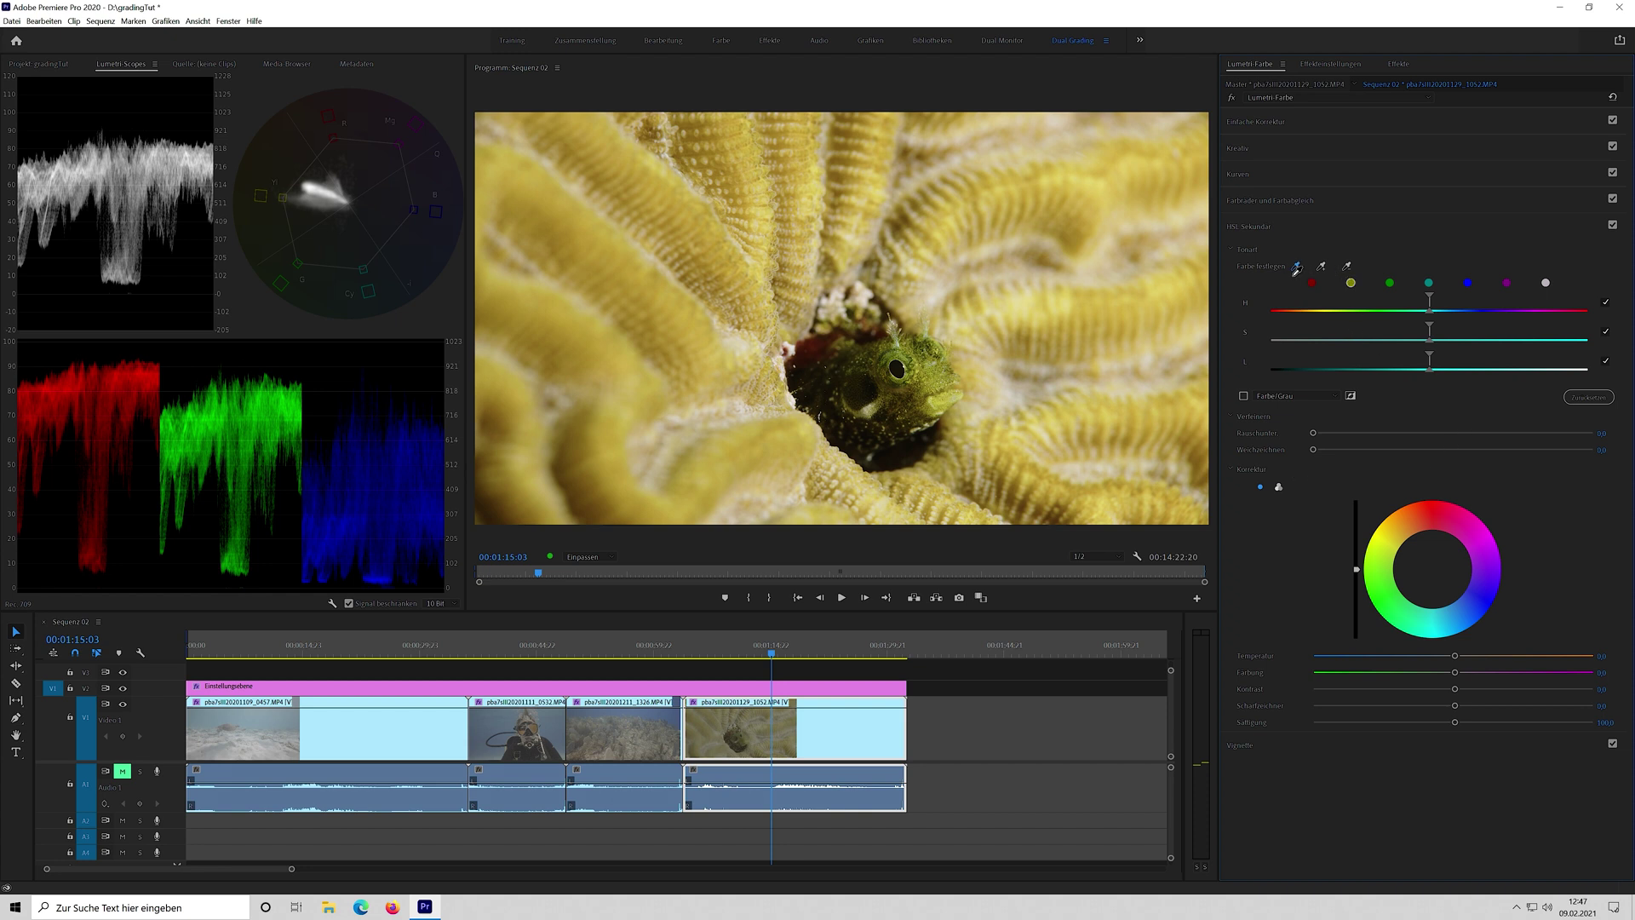
click(652, 188)
click(1243, 395)
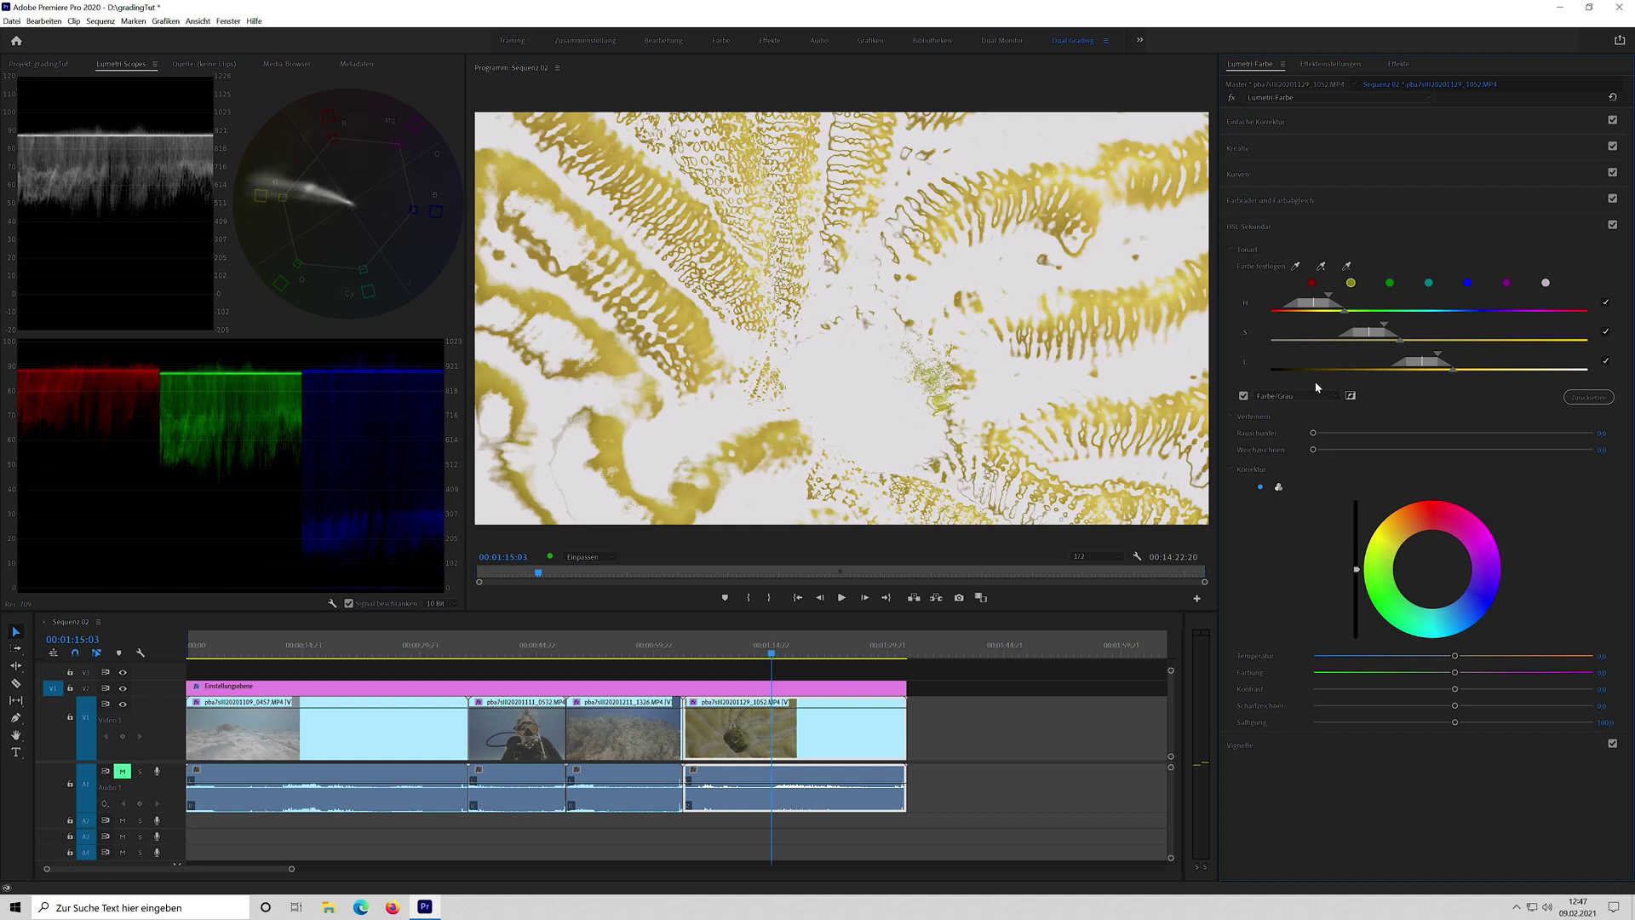
drag(1347, 316, 1361, 311)
drag(1364, 336, 1429, 364)
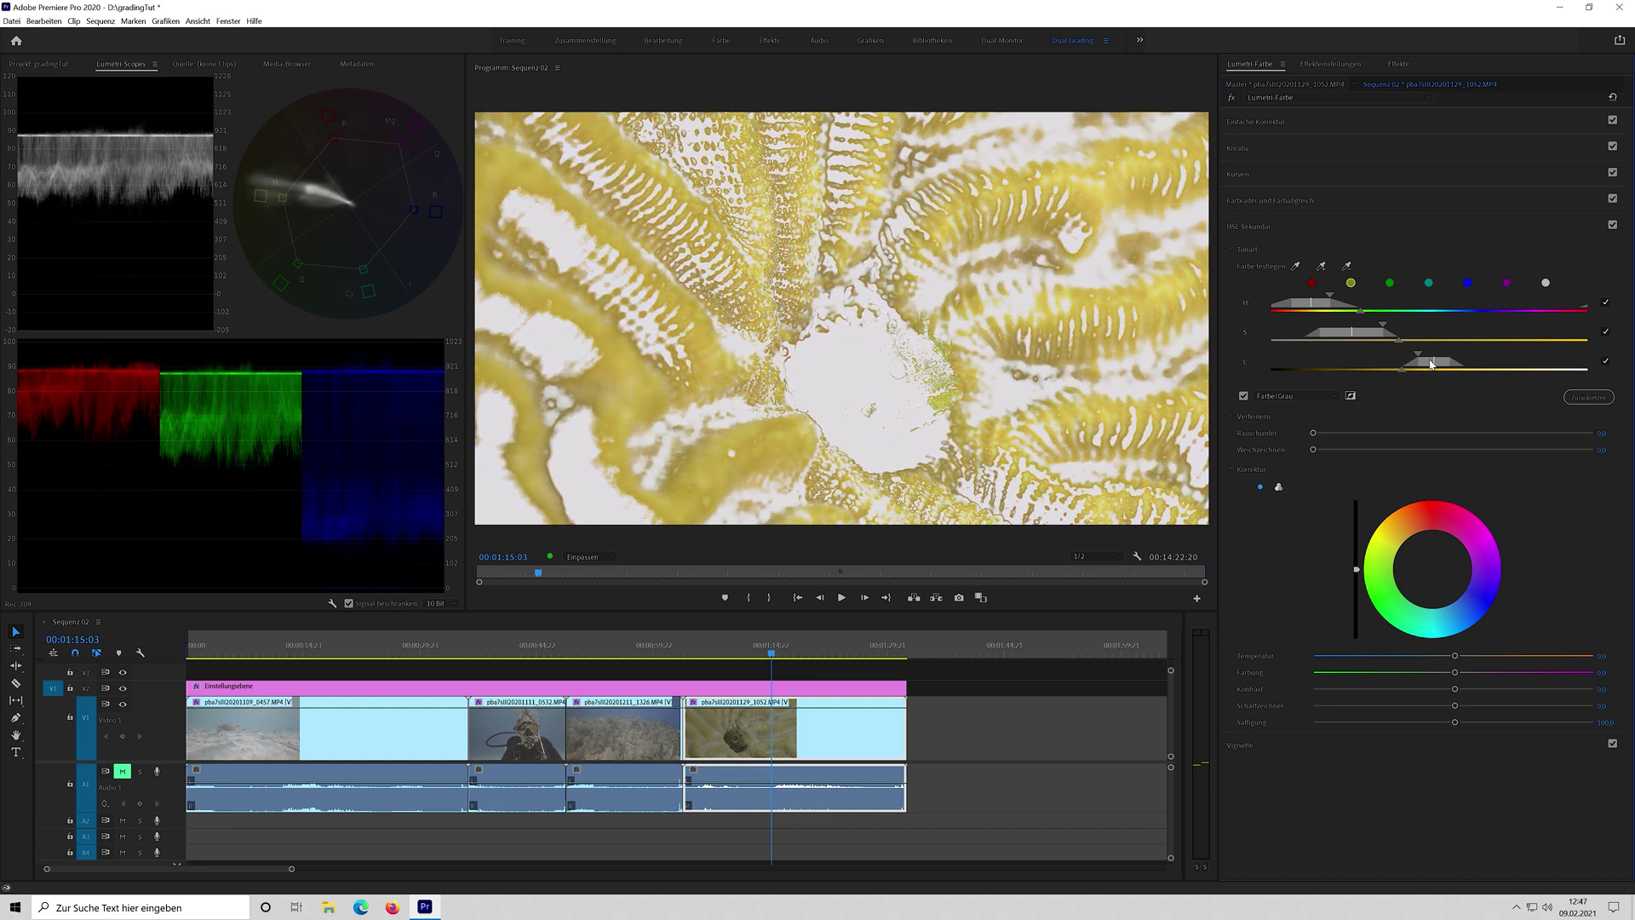
drag(1431, 364, 1453, 364)
click(1244, 396)
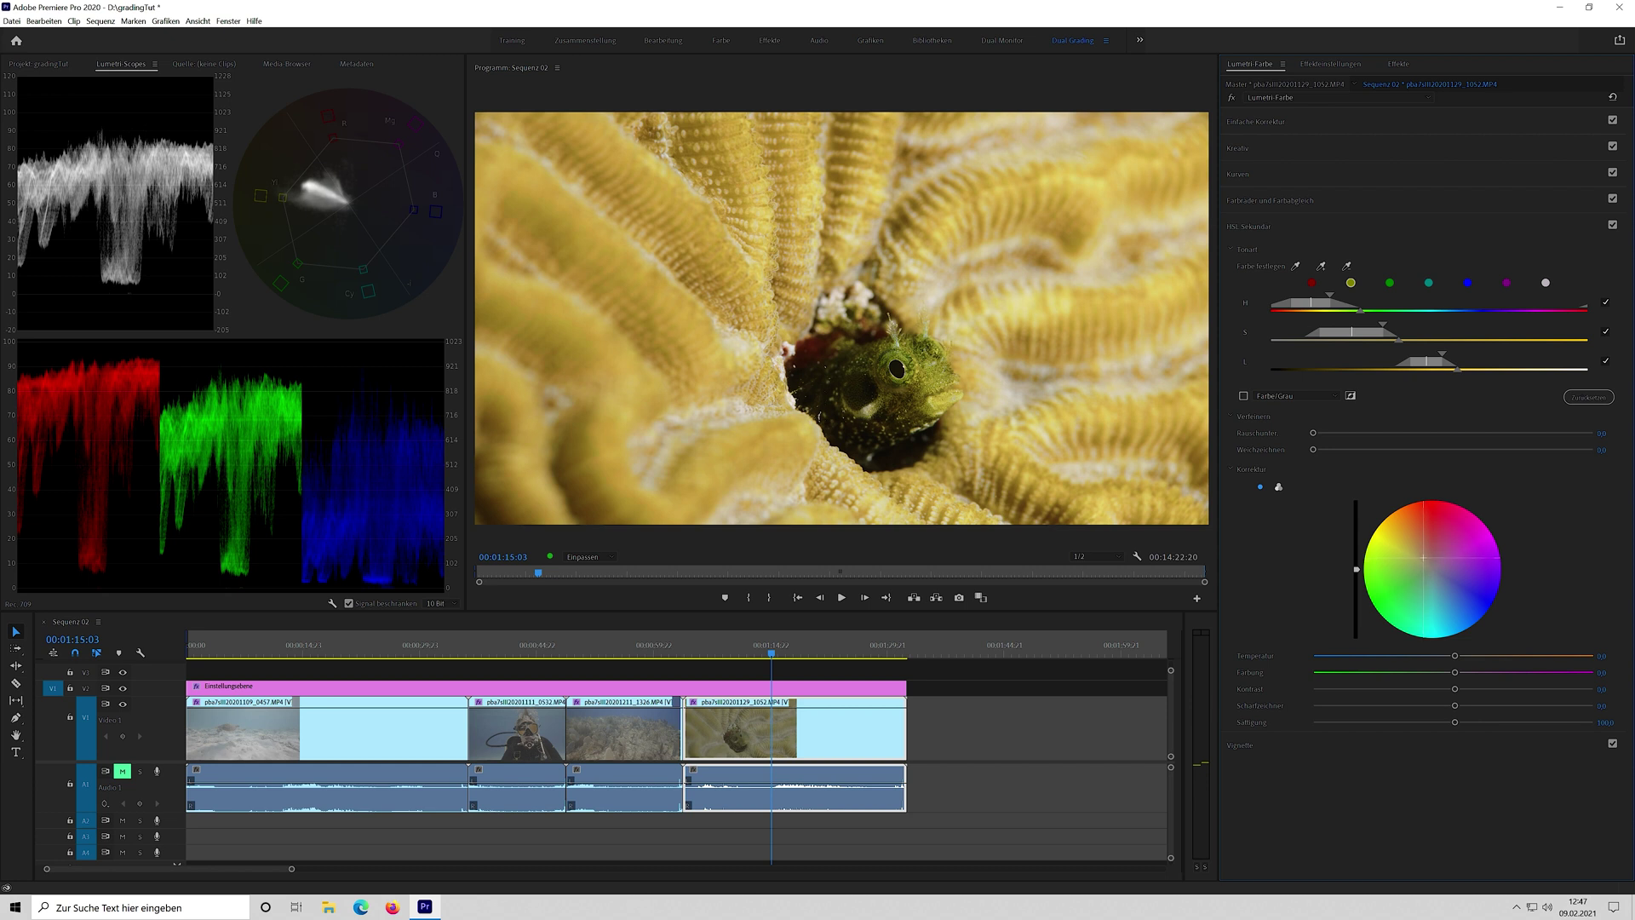
Shift the keyed coral's hue, darken it slightly, boost saturation to about 123.5, then scrub back.
mouse_move(1422, 558)
mouse_down()
mouse_move(1405, 556)
mouse_move(1428, 563)
mouse_up()
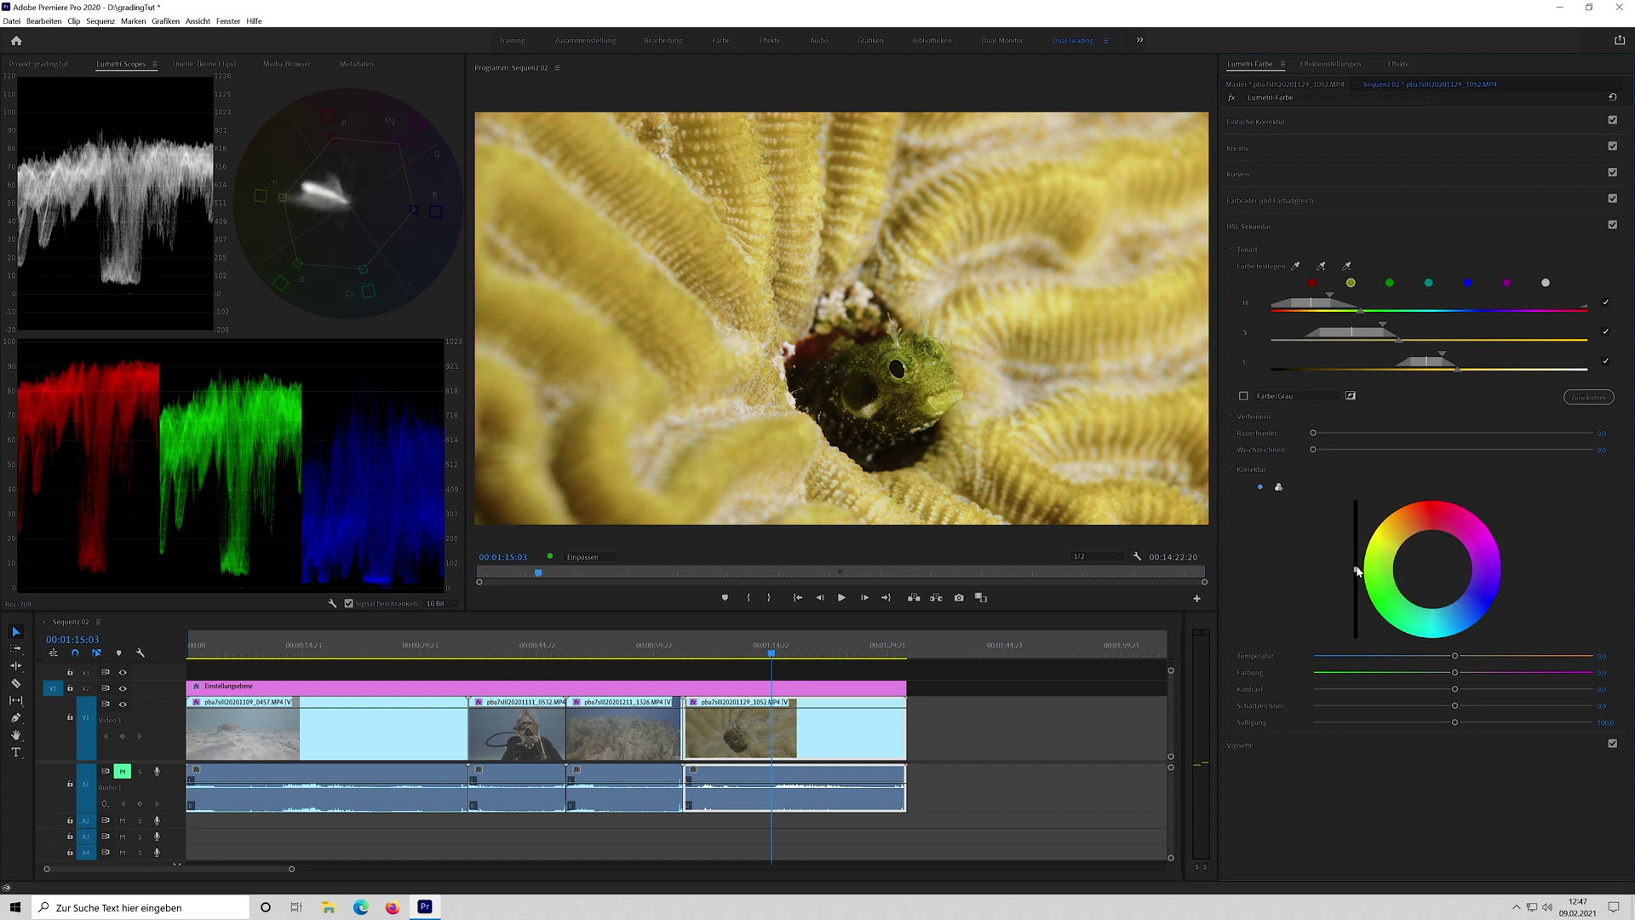
drag(1357, 573, 1361, 572)
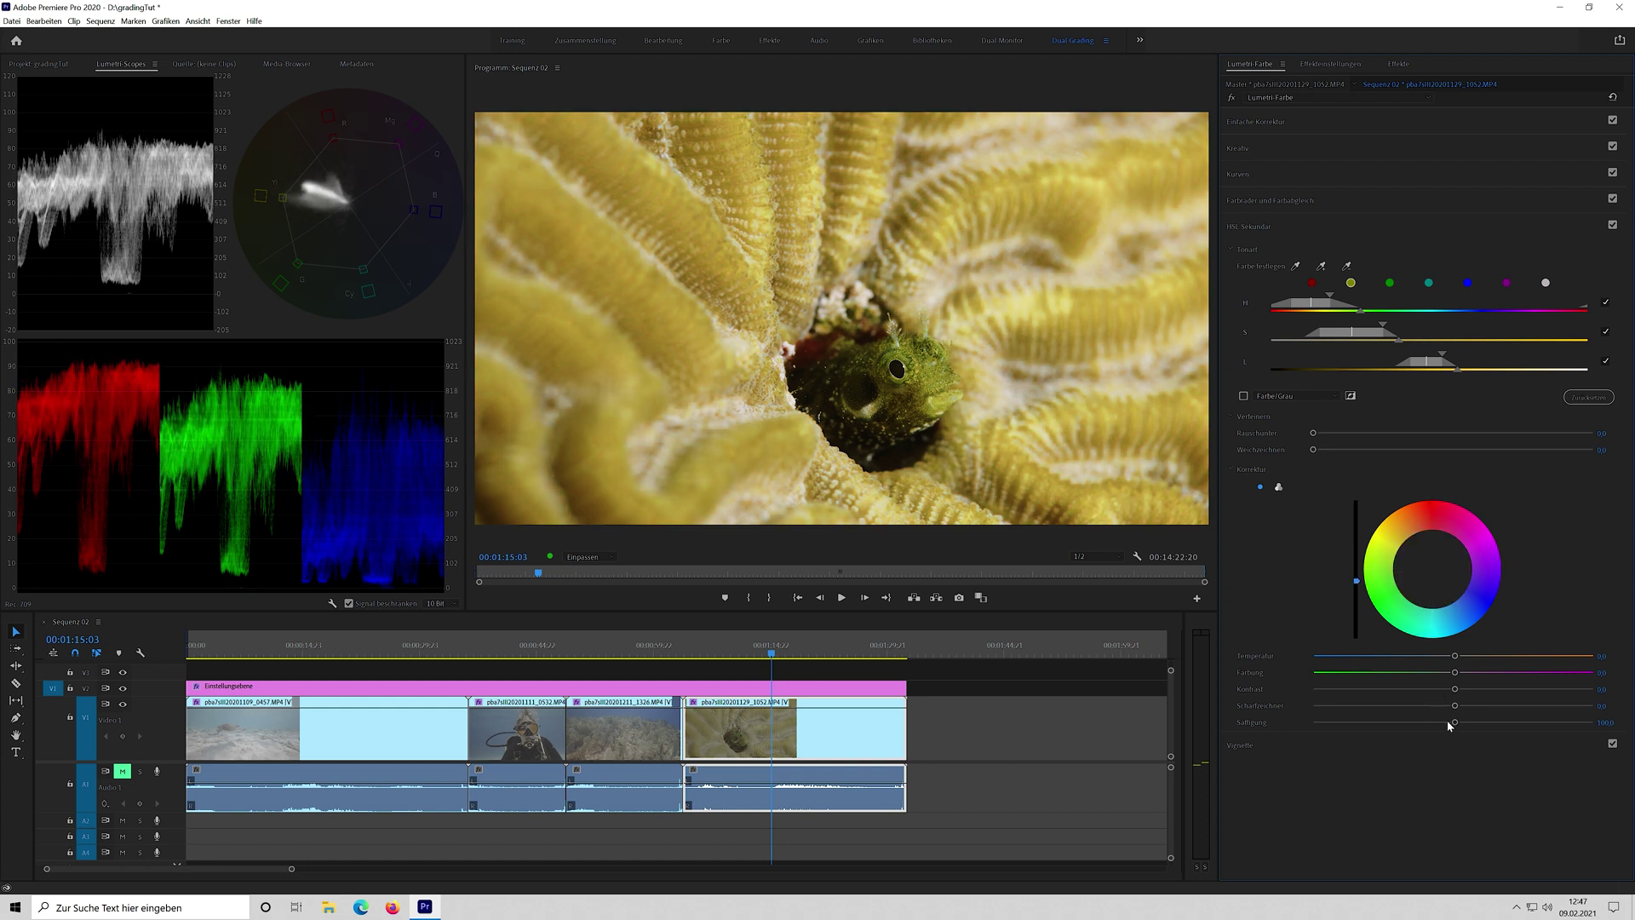
drag(1454, 723, 1479, 692)
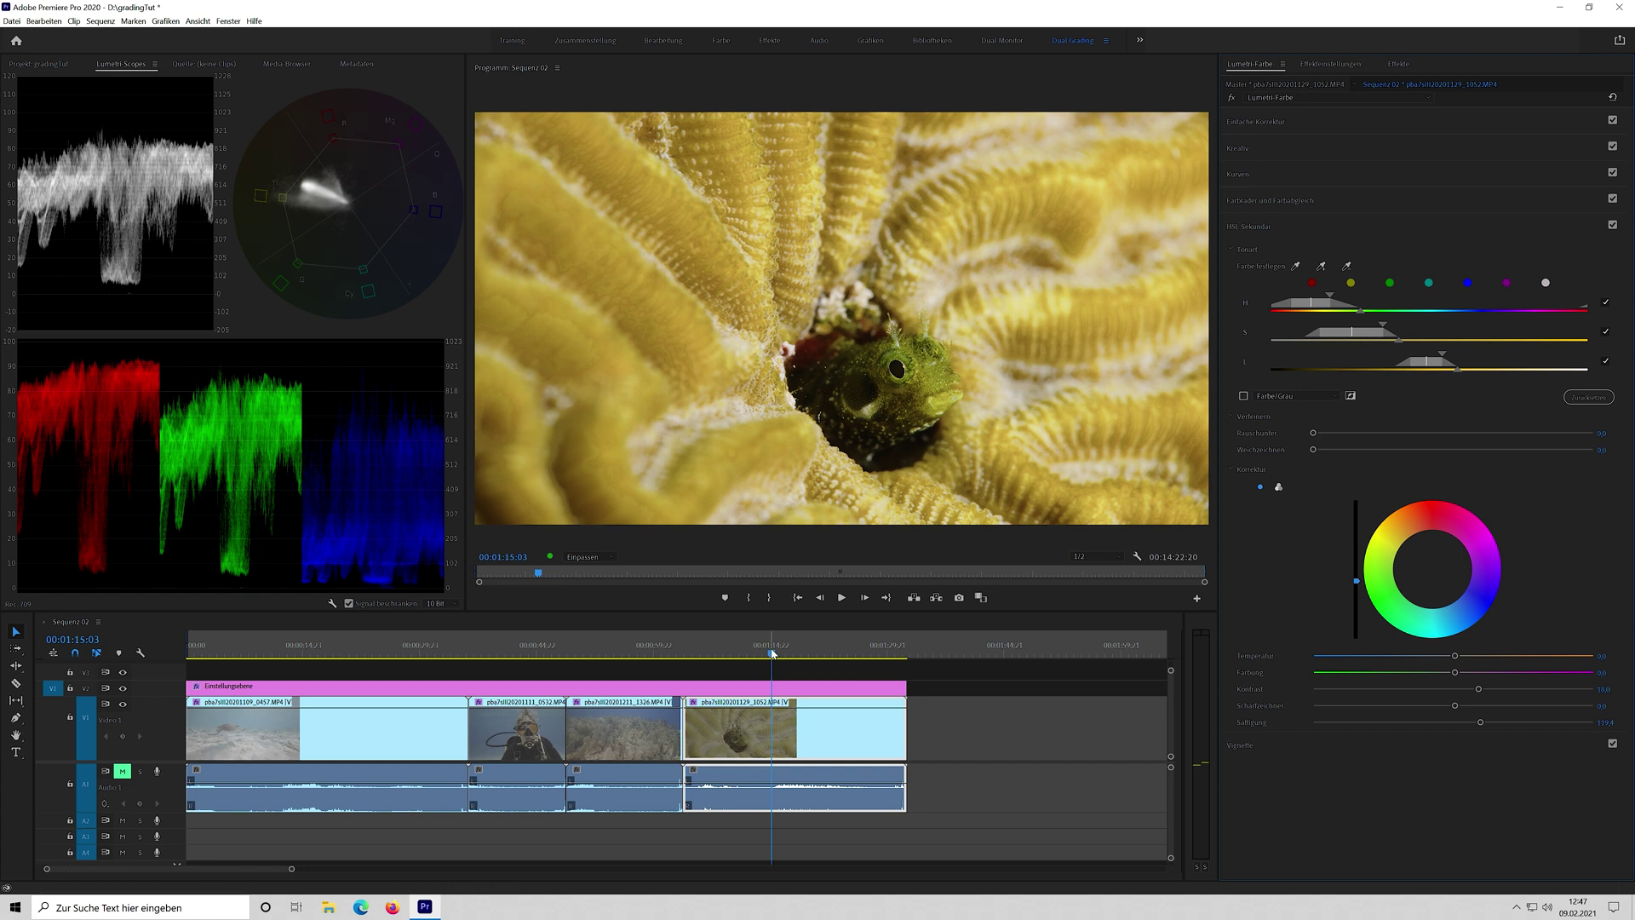
drag(772, 653, 317, 673)
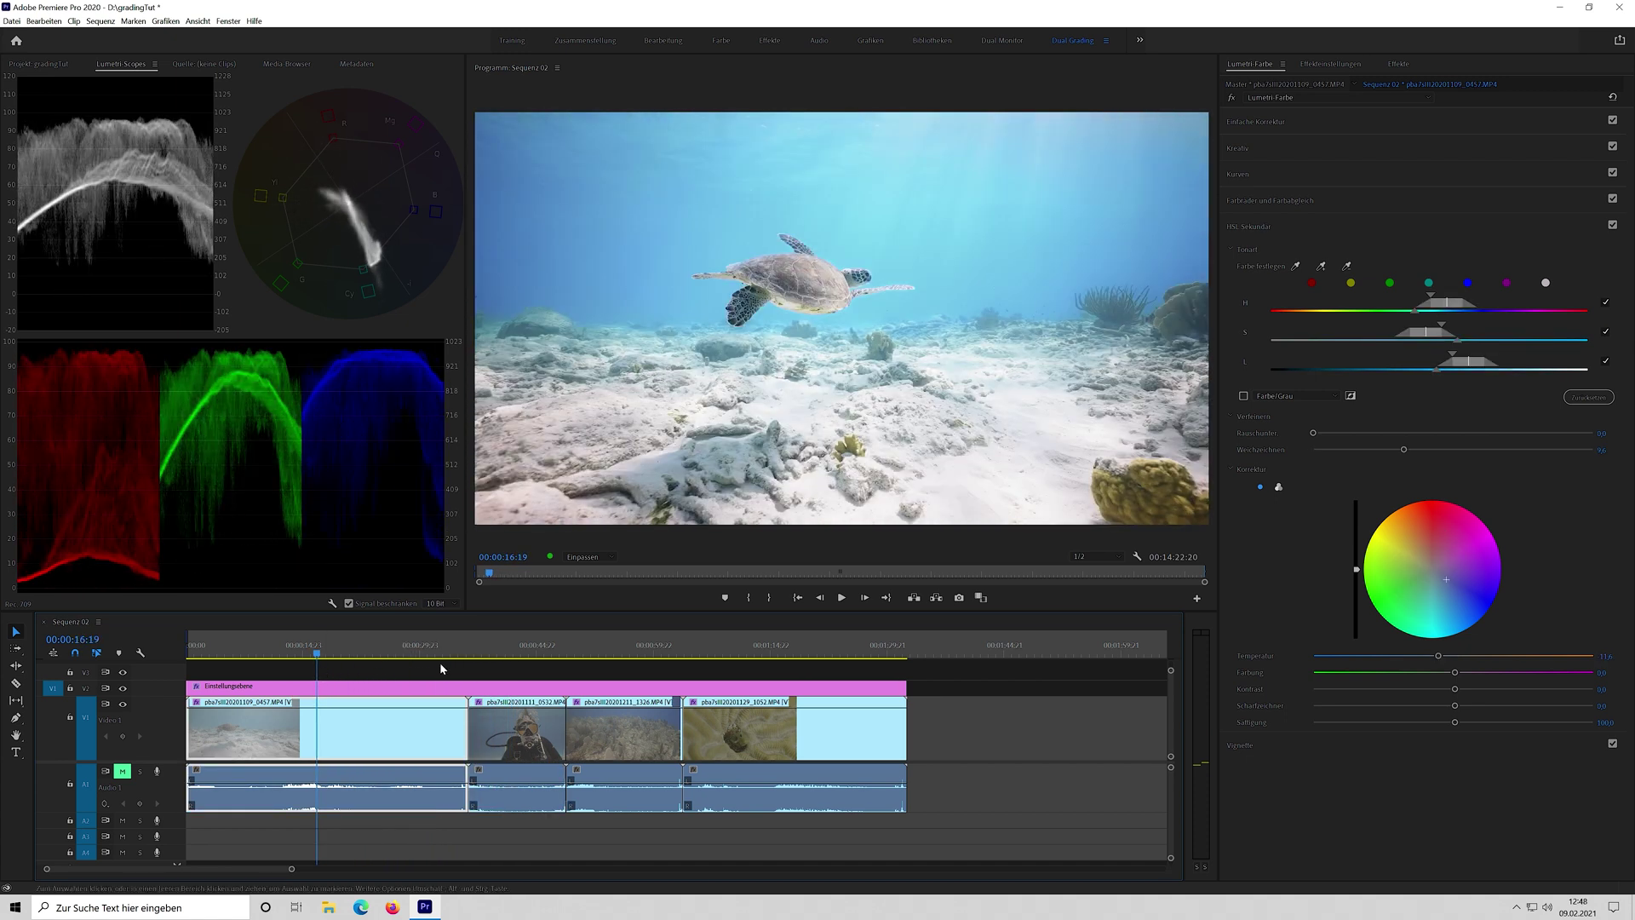